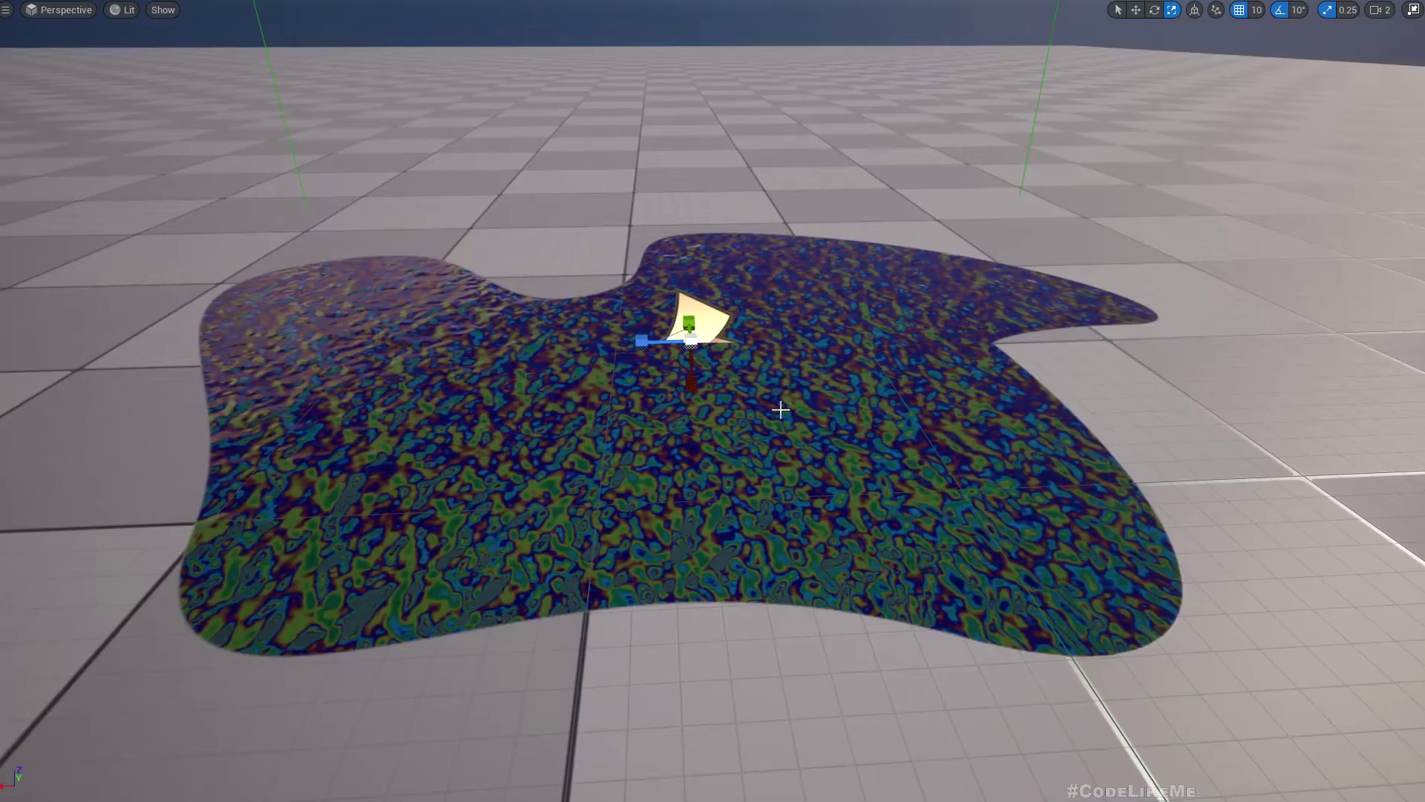
right_drag(780, 409, 950, 376)
key(a)
right_drag(713, 400, 1054, 378)
right_drag(891, 394, 774, 402)
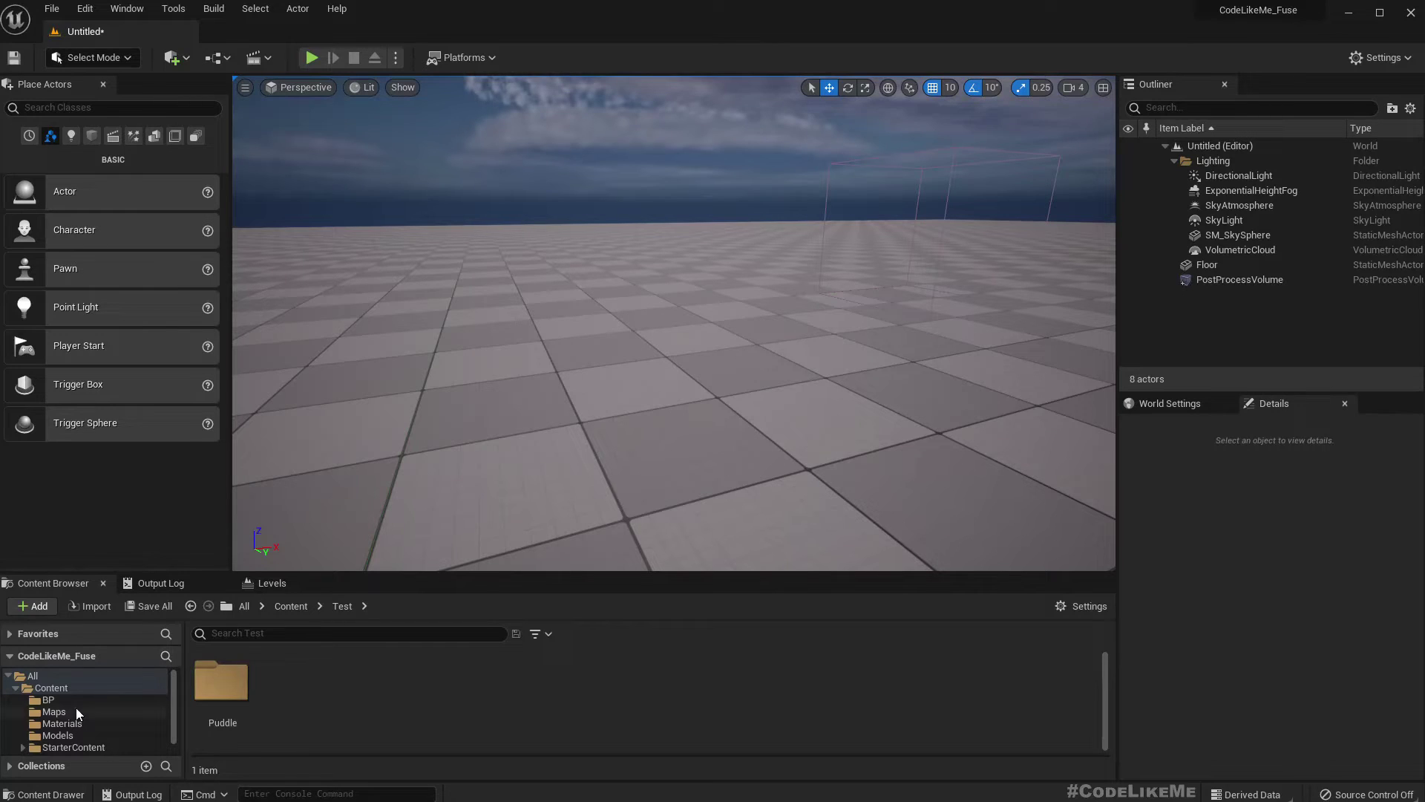
Create a new material named M_Oil in the Materials content folder.
click(79, 711)
right_drag(586, 393, 623, 430)
key(s)
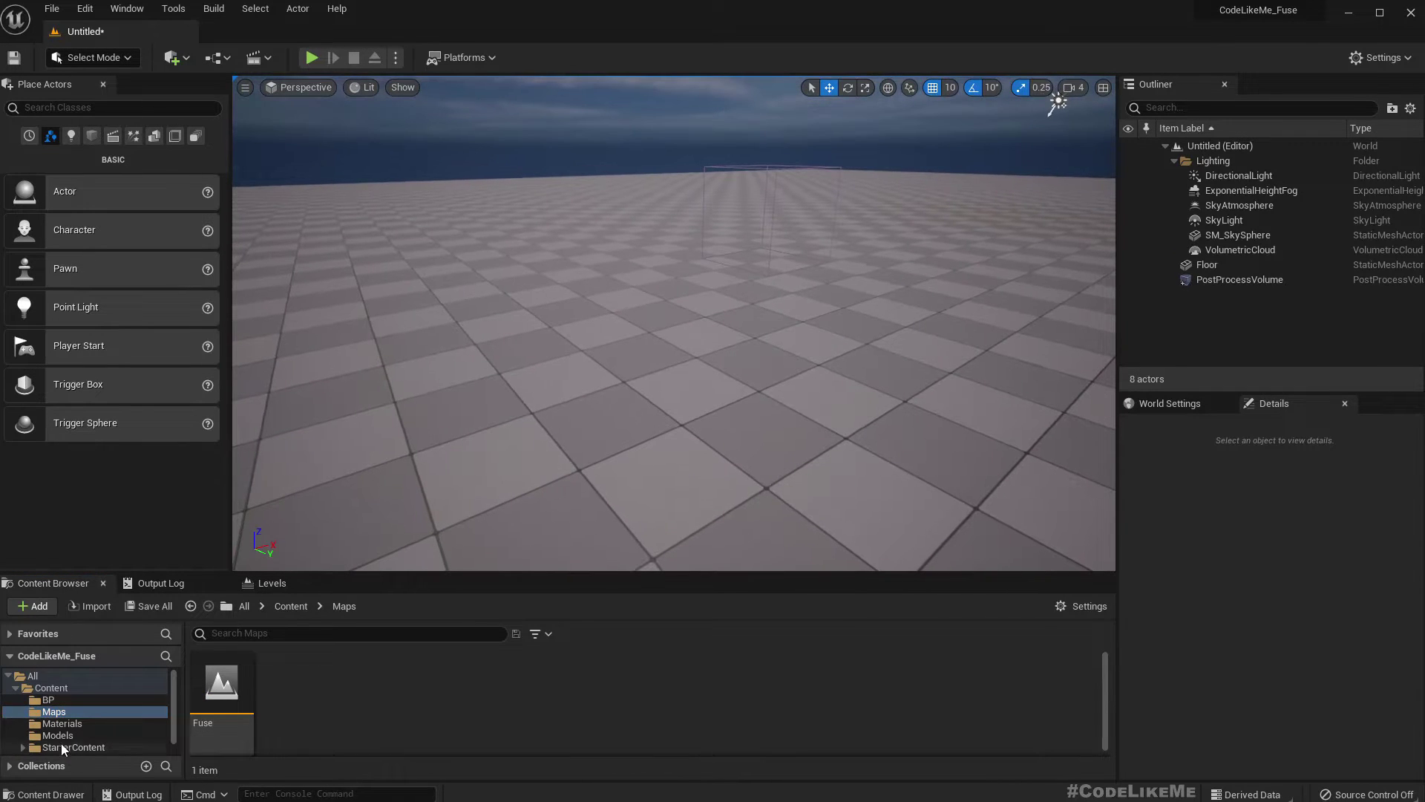
click(61, 723)
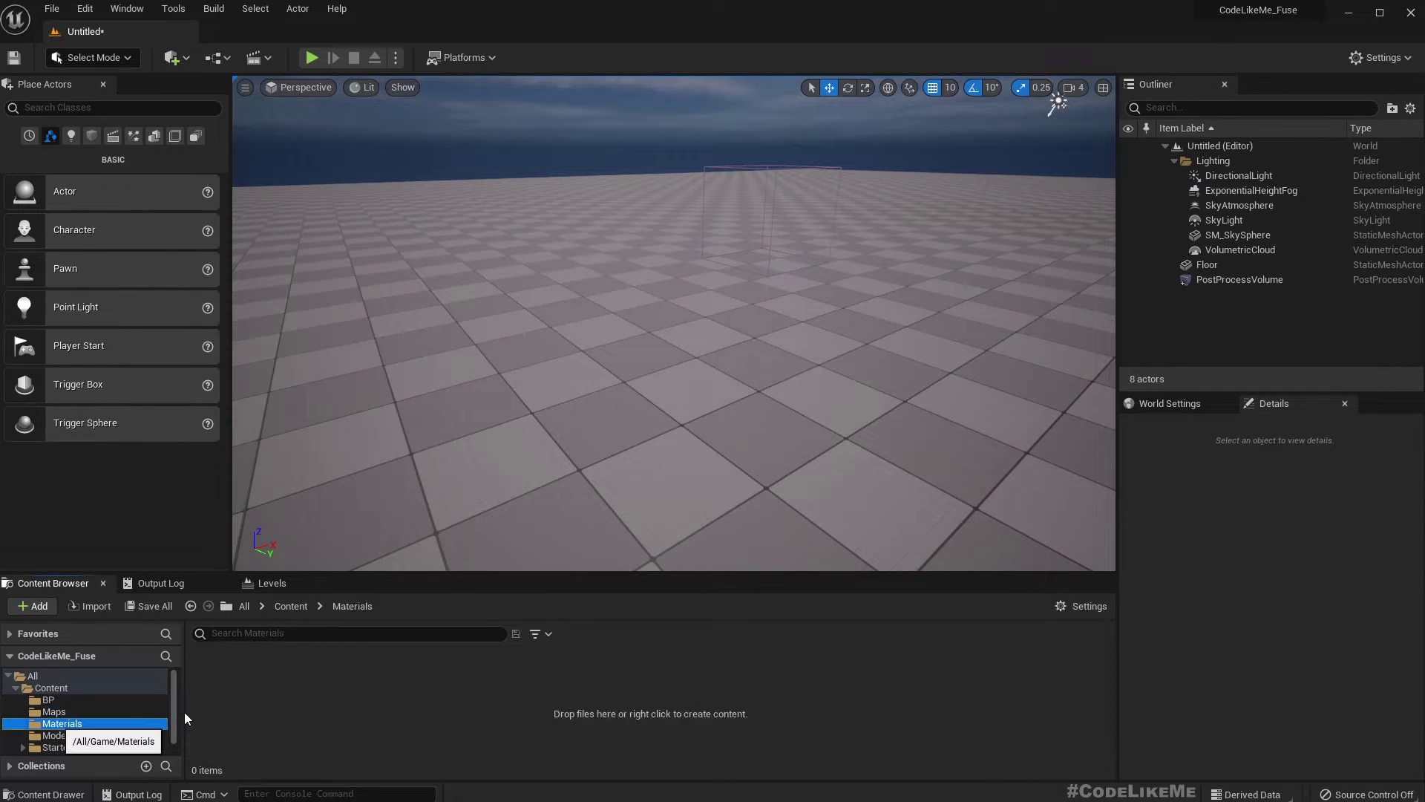
right_click(414, 699)
click(438, 361)
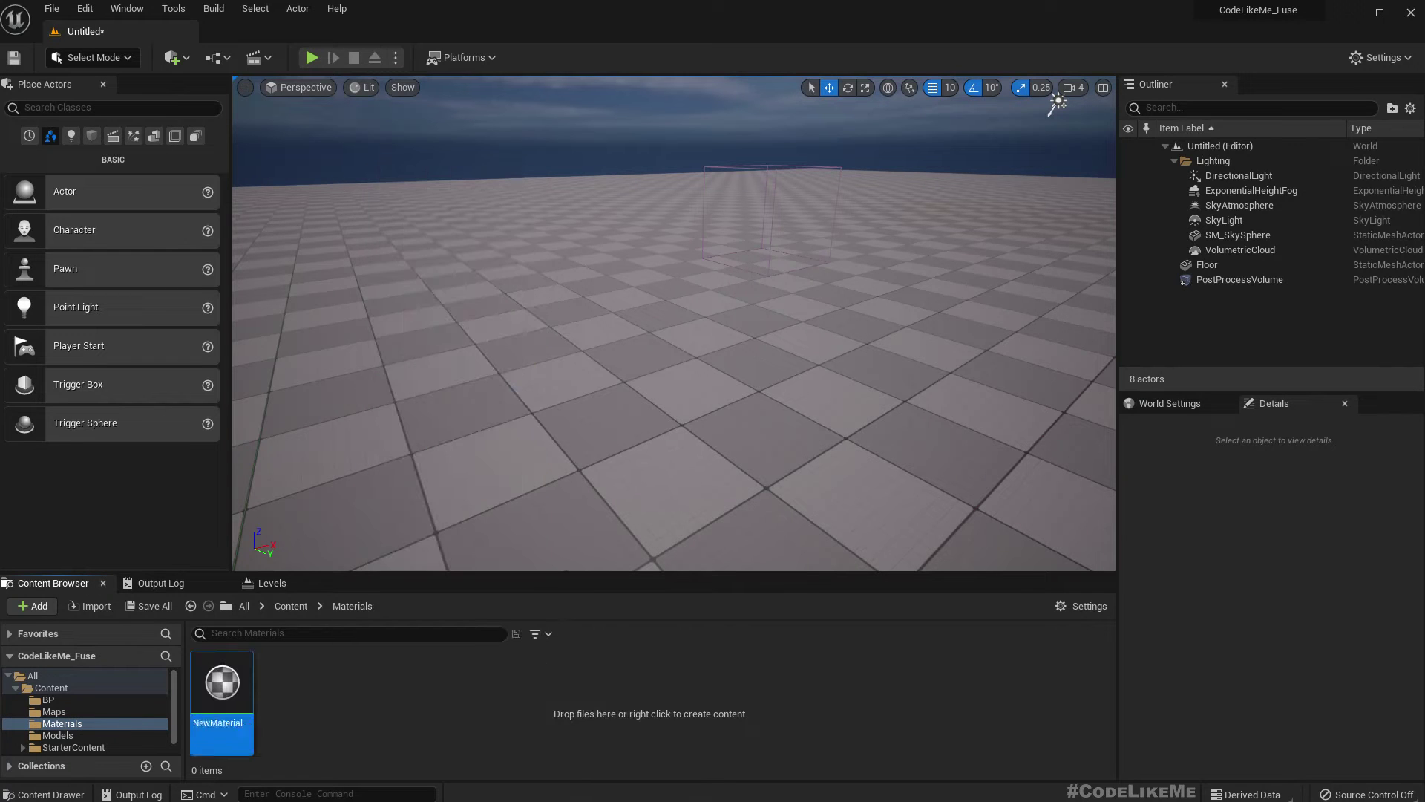
text(M)
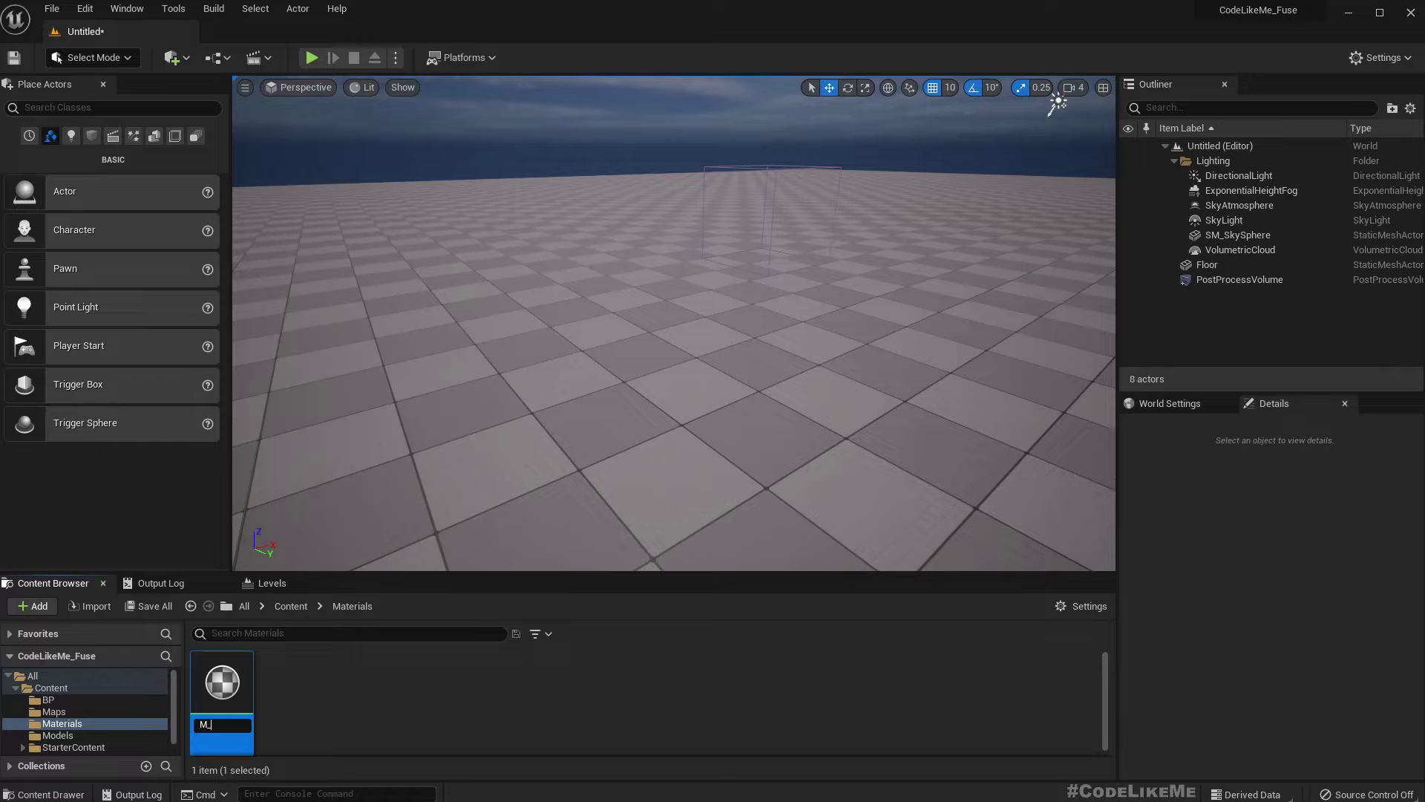
text(_Oil)
key(Return)
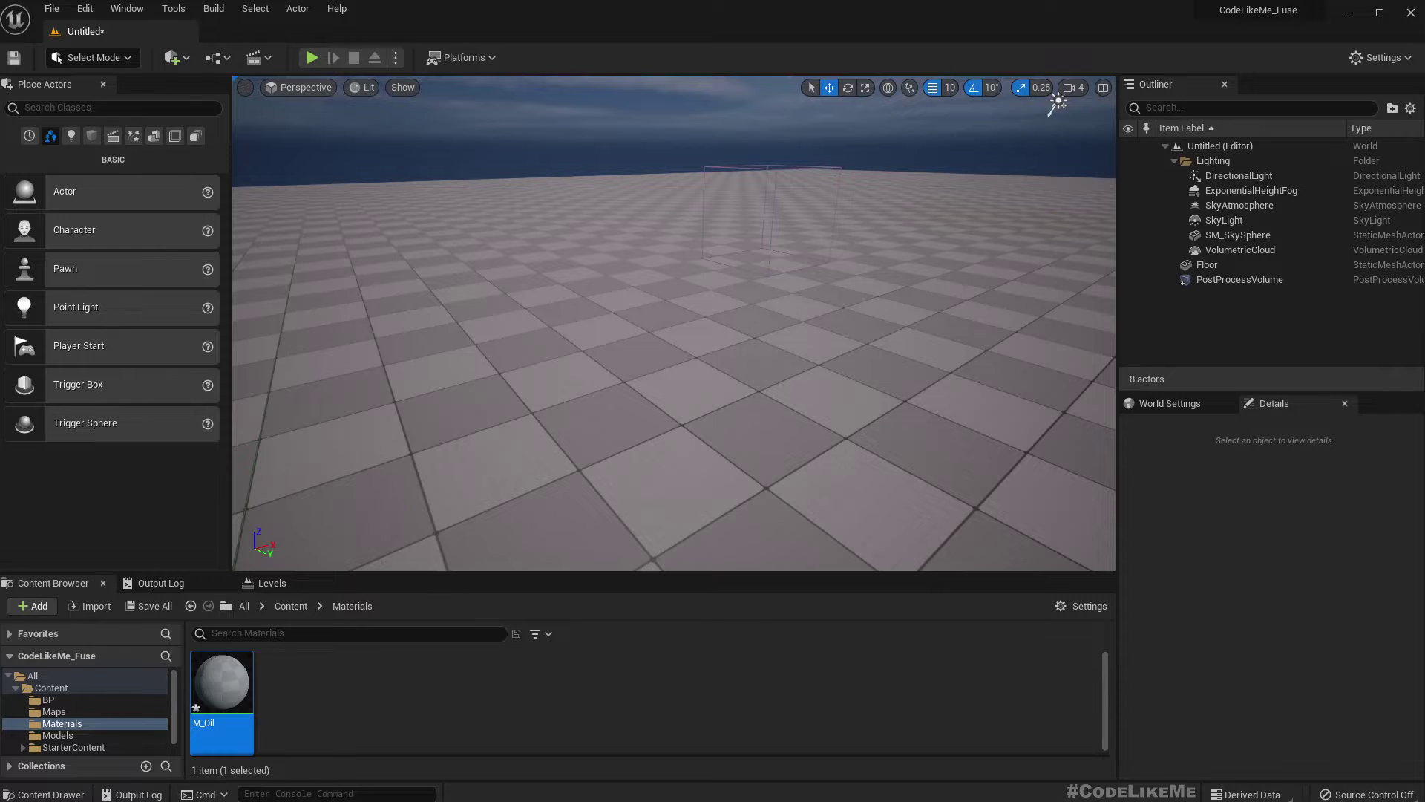
Open the M_Oil material for editing and set its material domain to Deferred Decal and its blend mode to Translucent.
drag(0, 245, 550, 36)
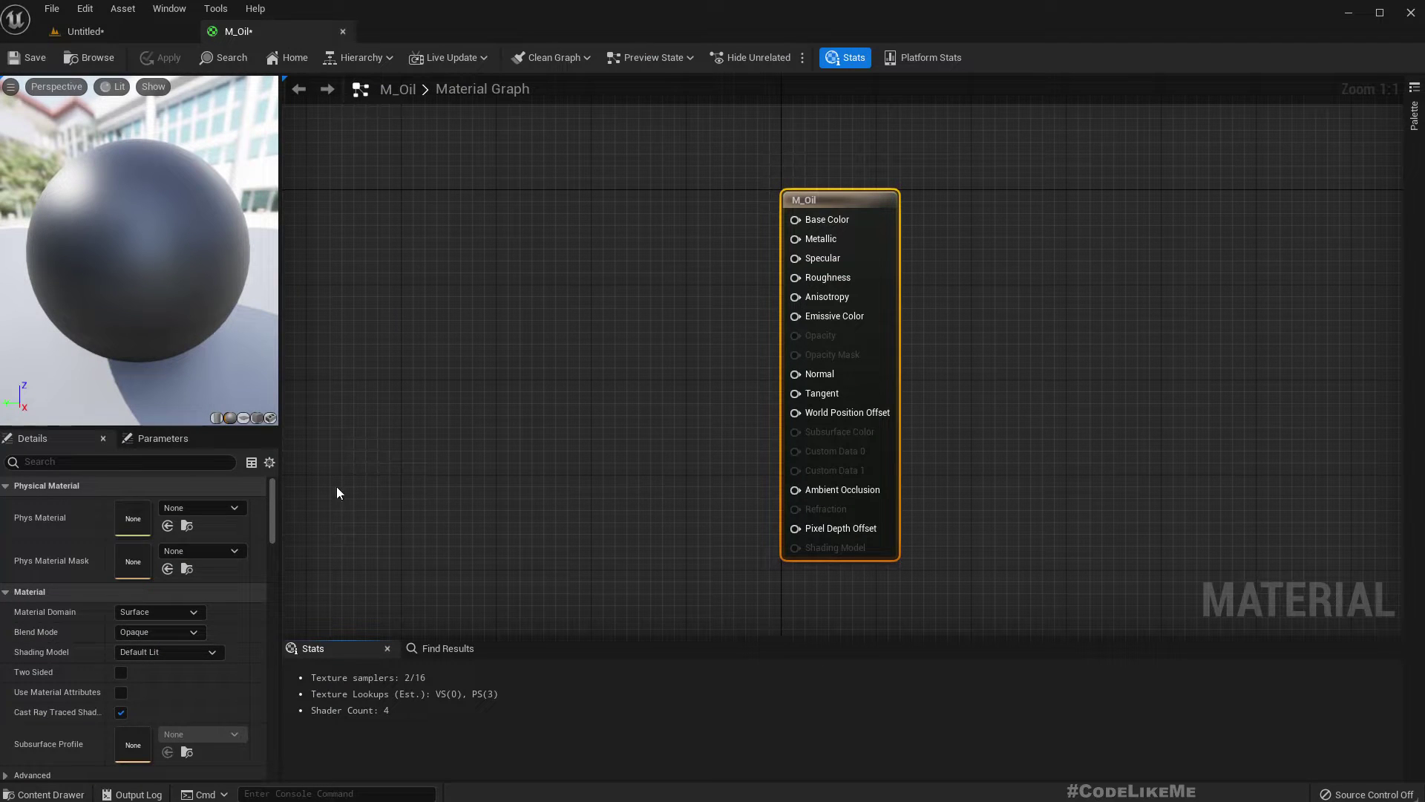
click(137, 613)
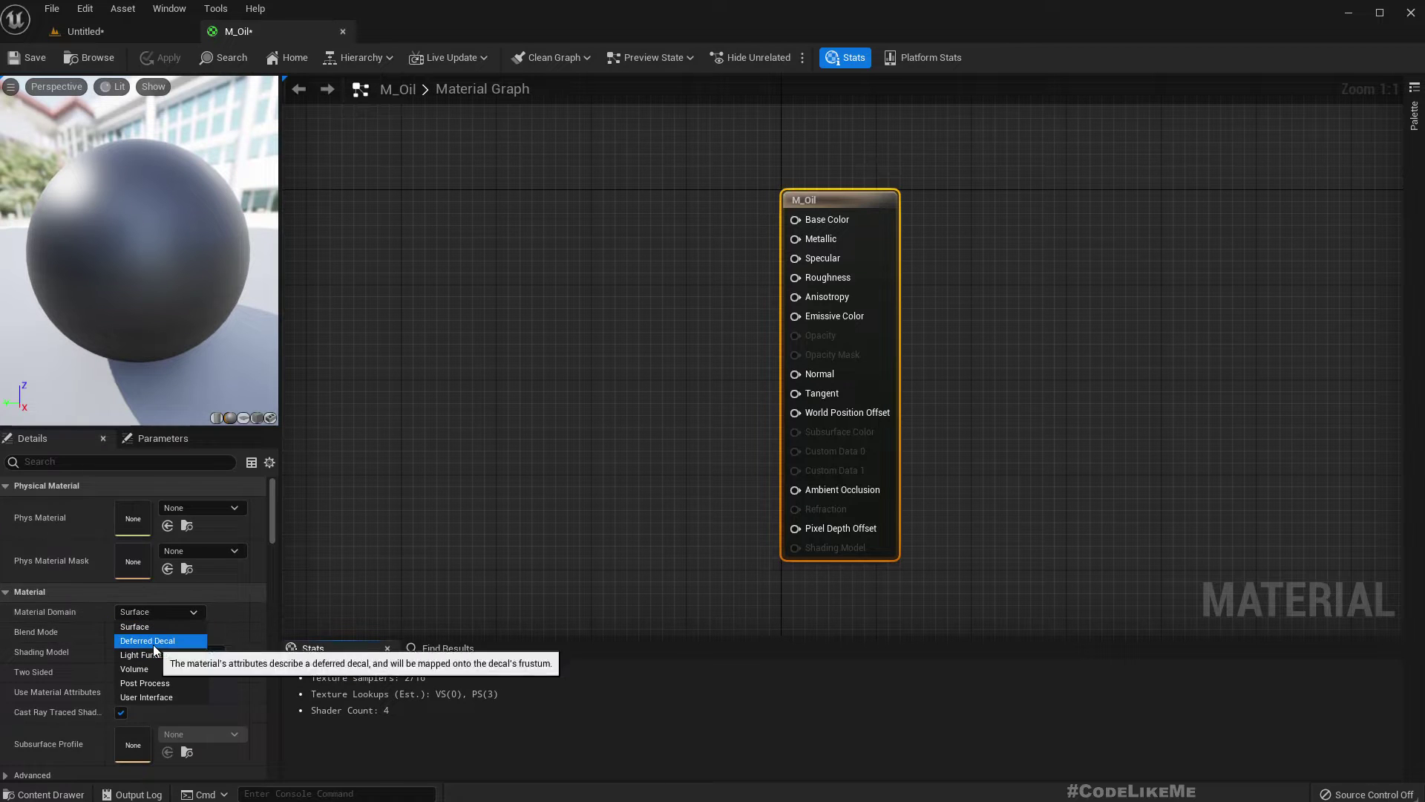
click(152, 644)
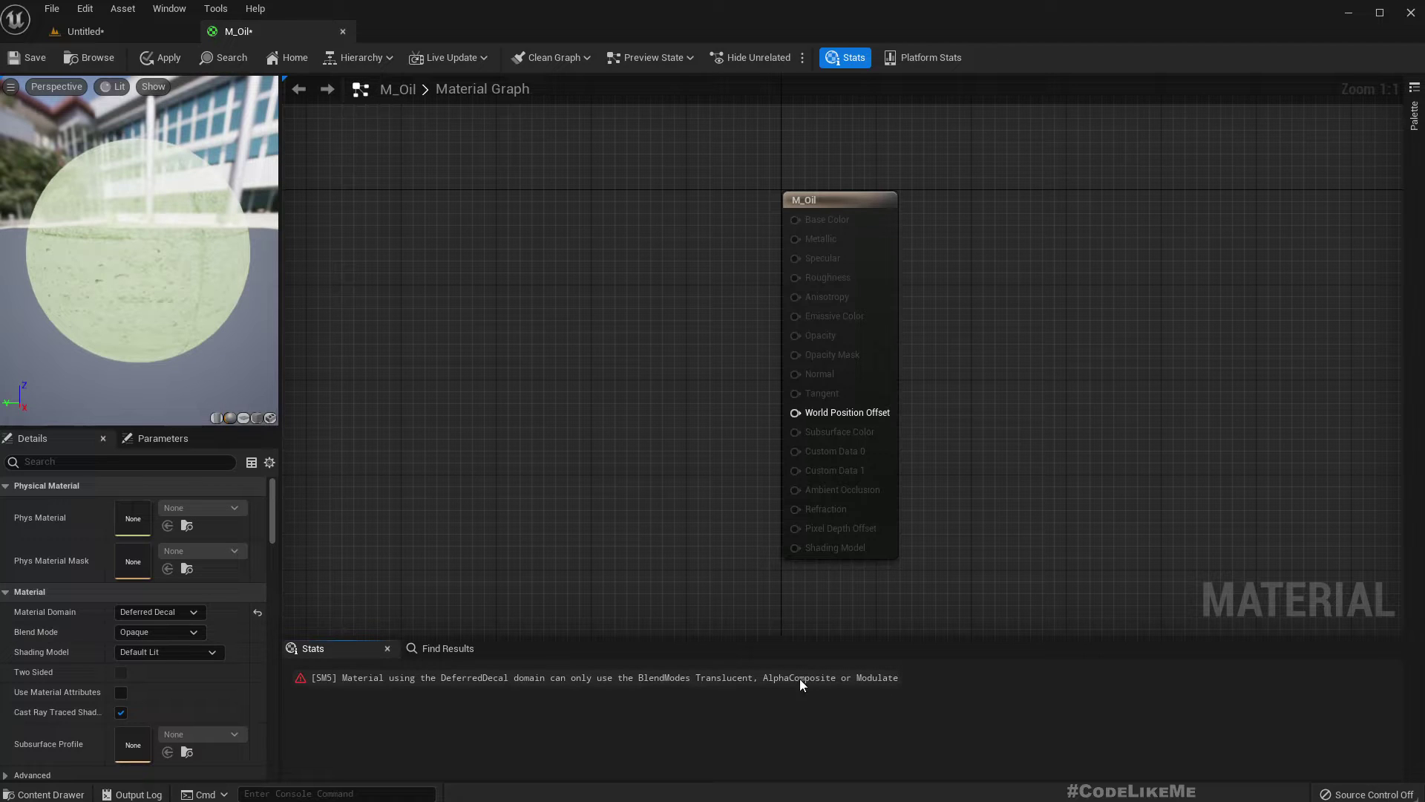
click(144, 654)
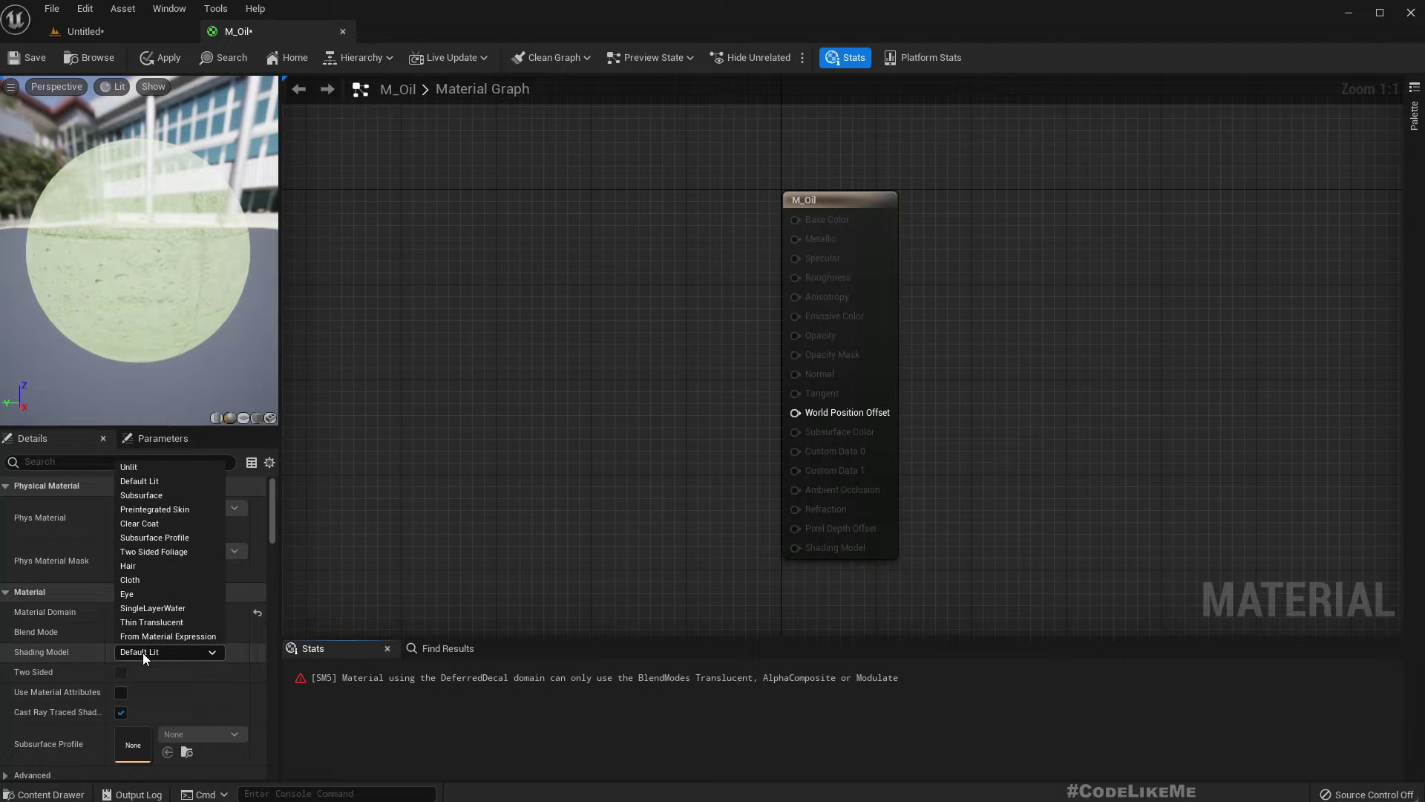
click(142, 652)
click(141, 631)
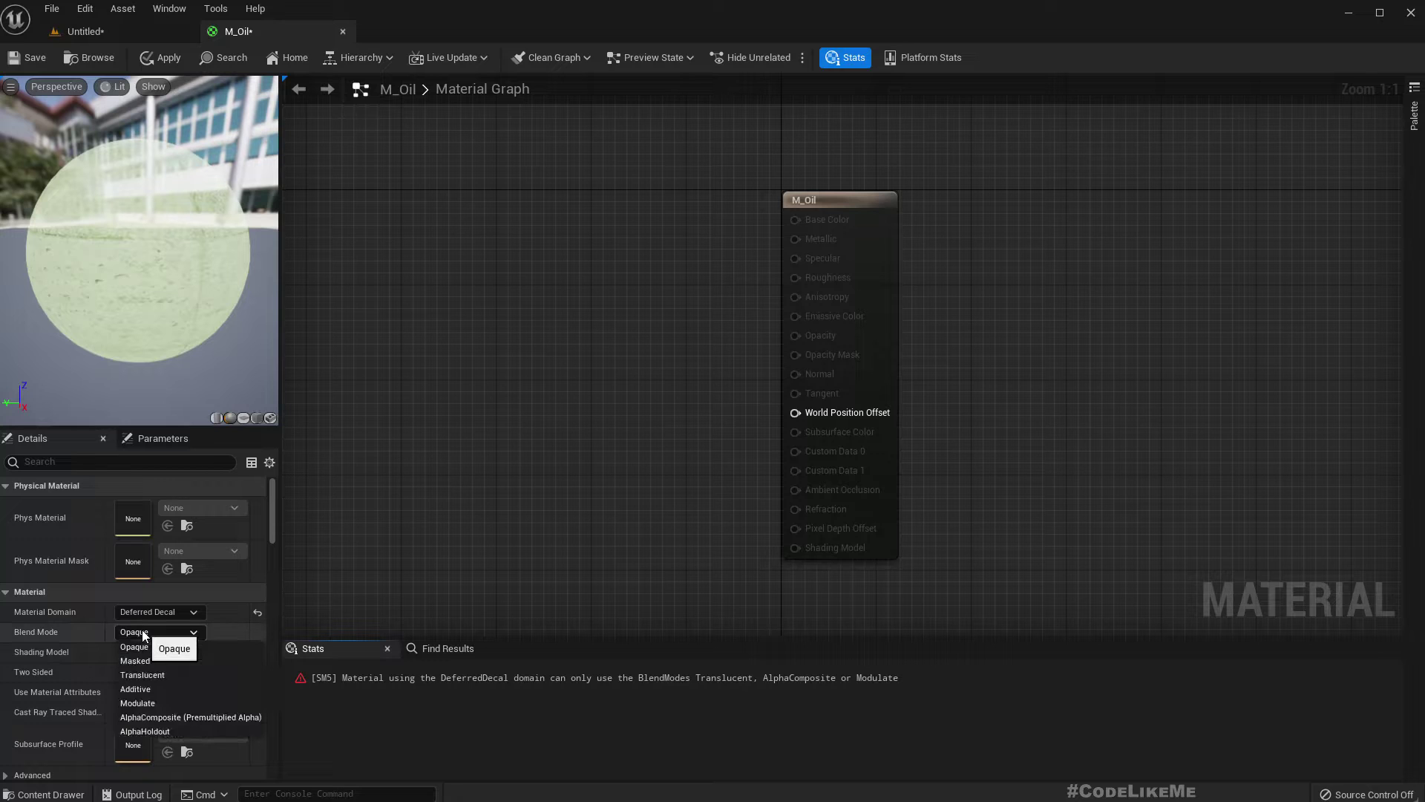
click(156, 675)
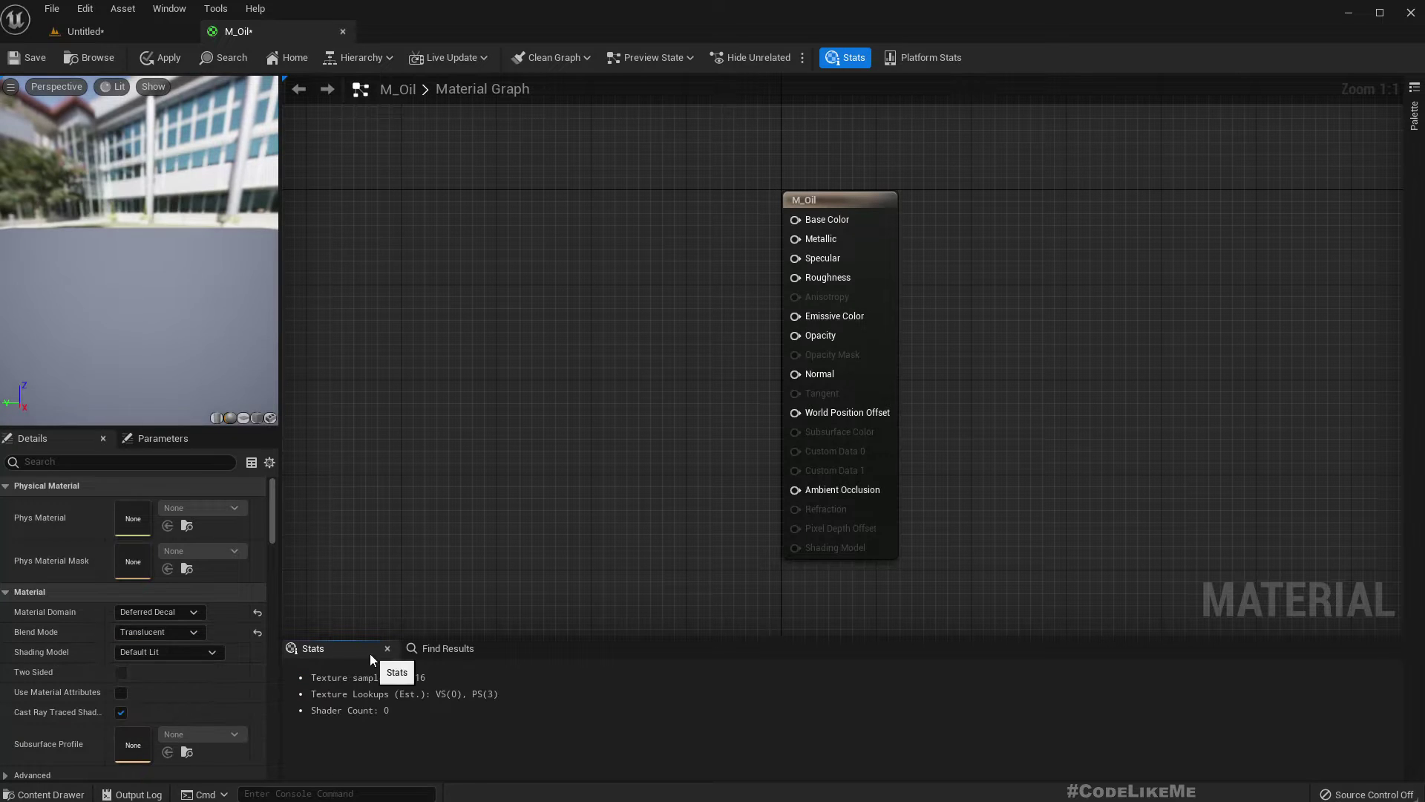
Apply the material changes and place M_Oil as a decal on the floor of the level.
right_drag(416, 395, 569, 401)
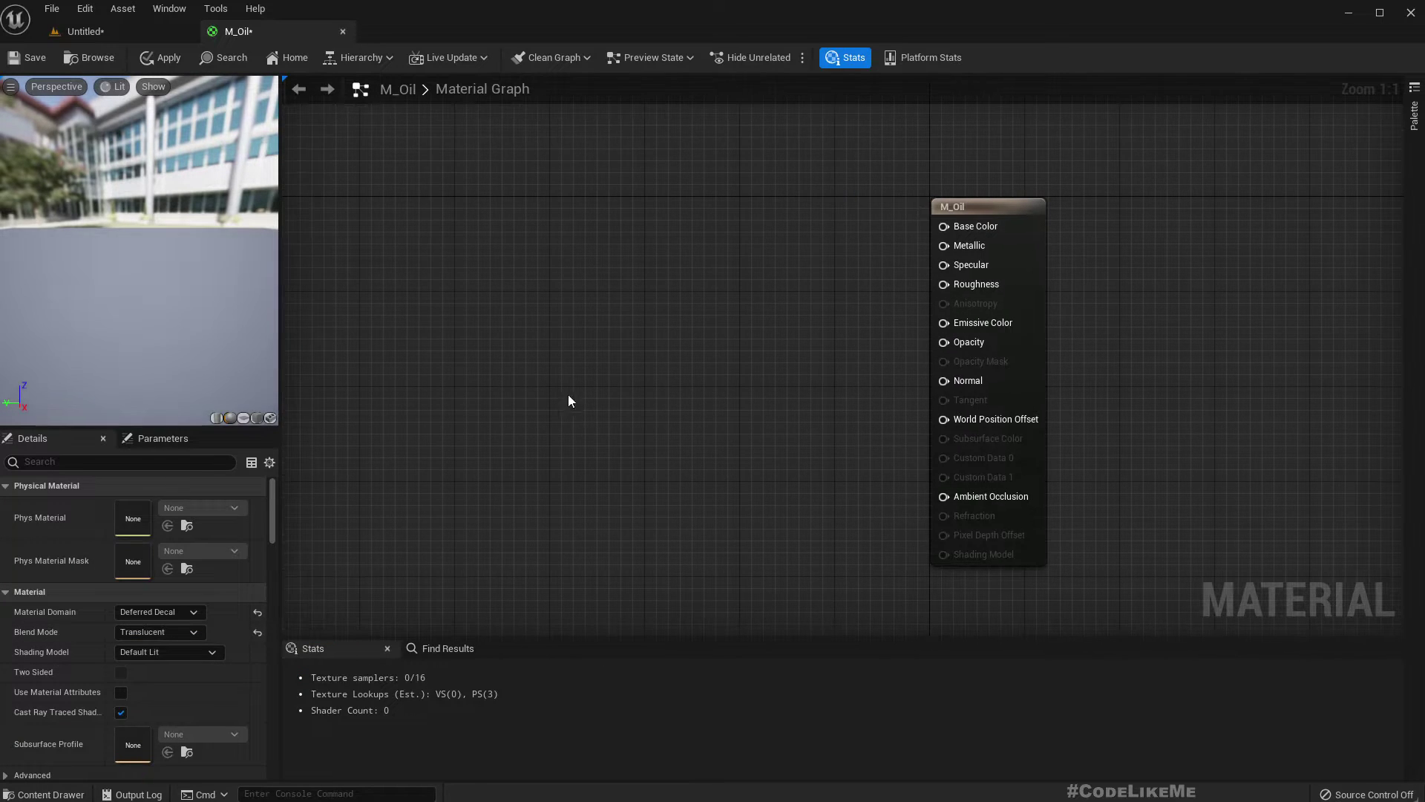
click(148, 58)
click(134, 33)
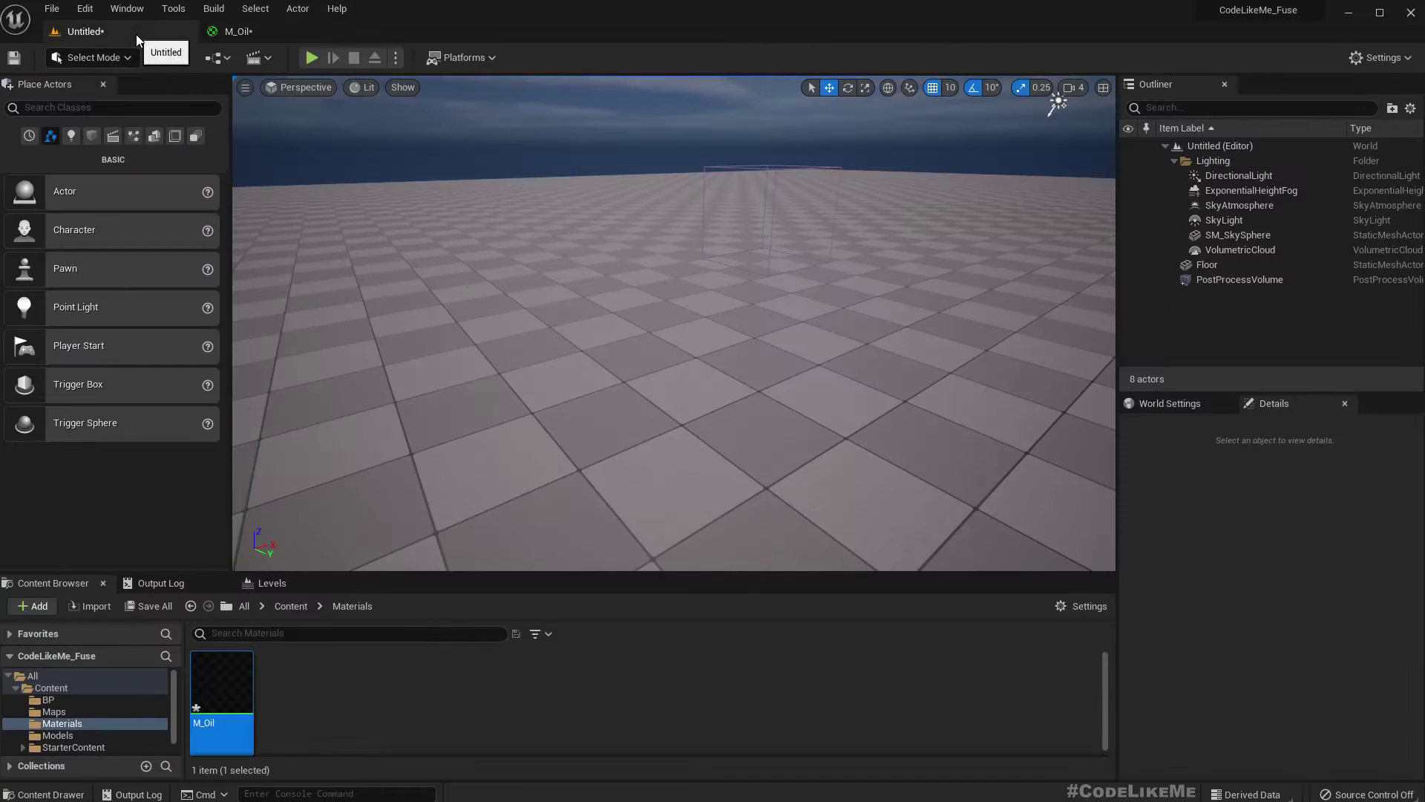
drag(221, 687, 682, 366)
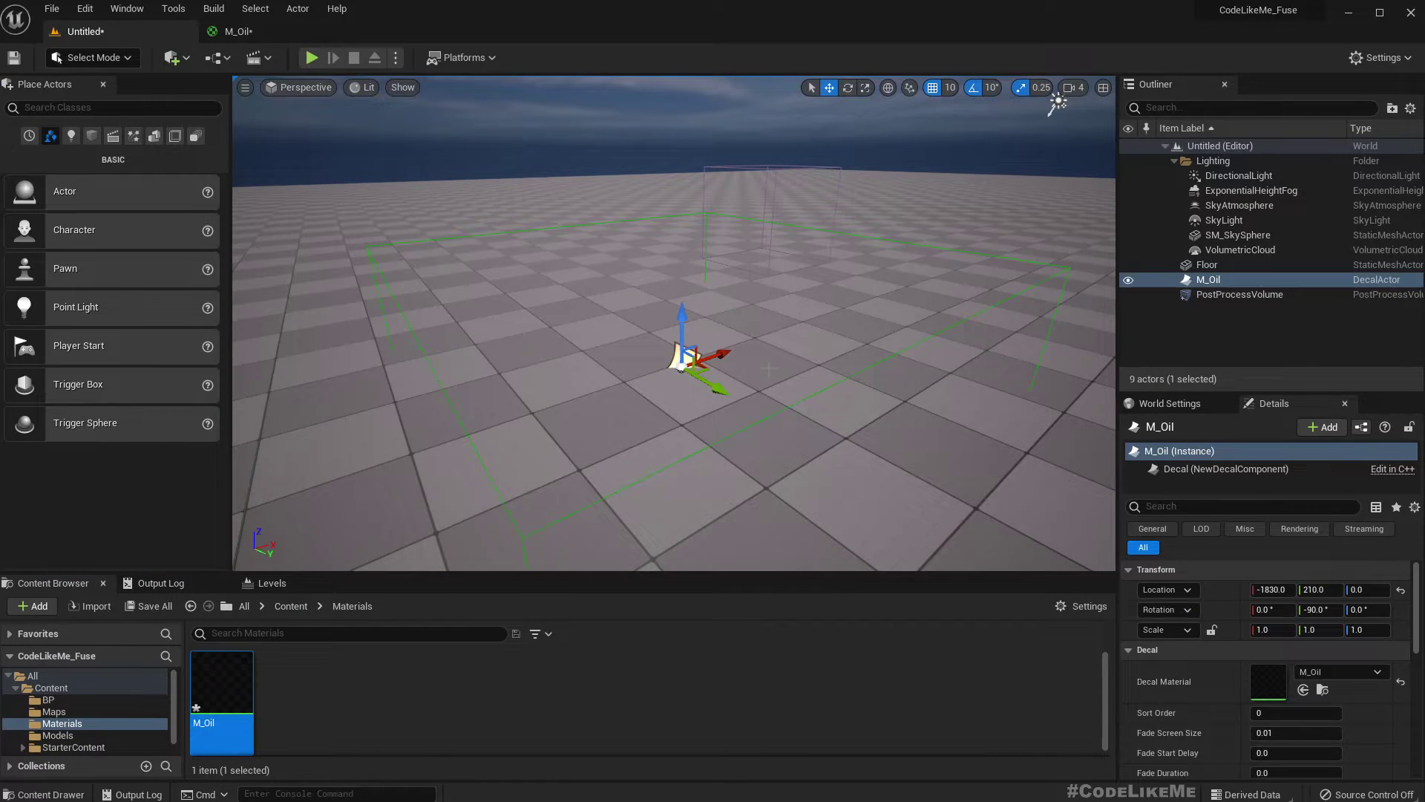
right_drag(681, 338, 520, 379)
right_drag(638, 358, 826, 349)
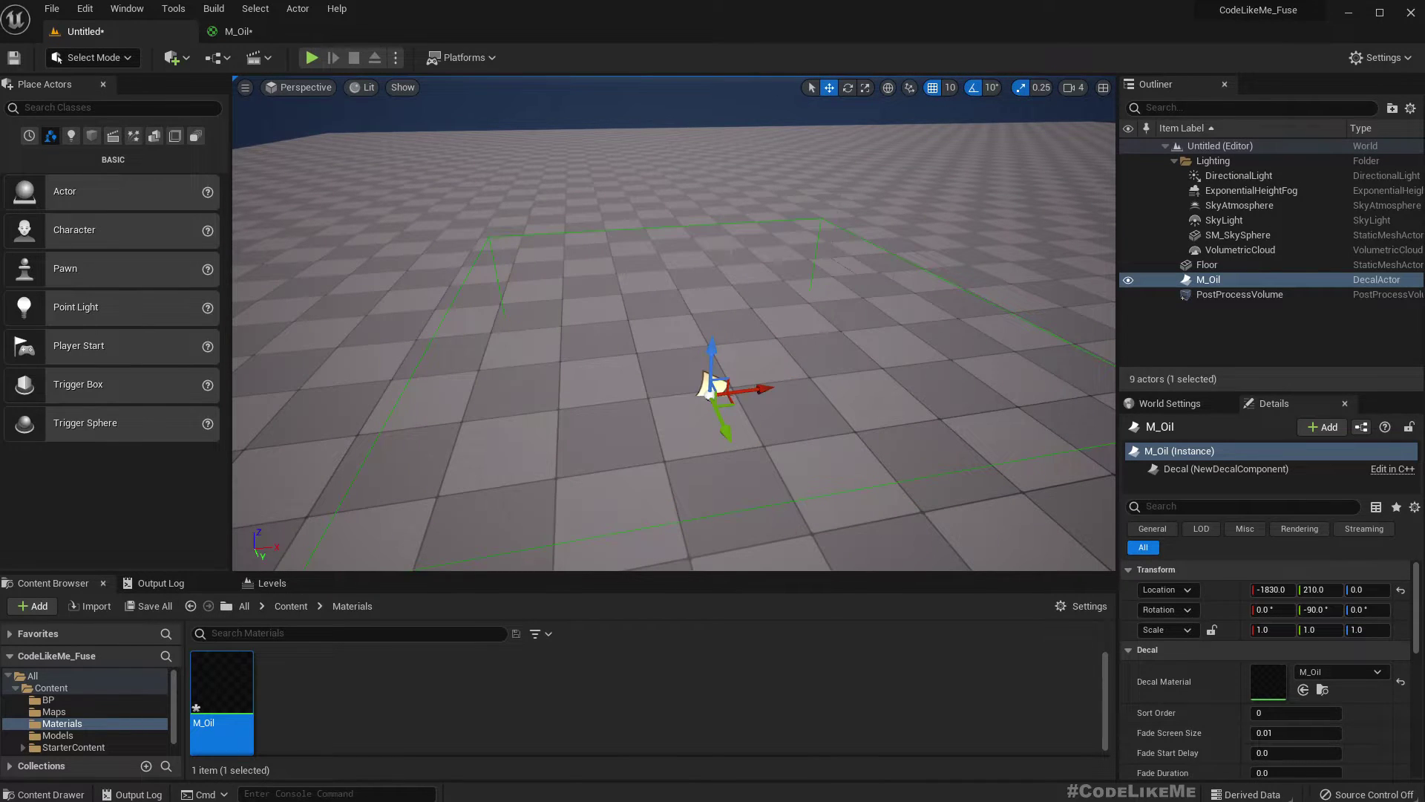
click(245, 31)
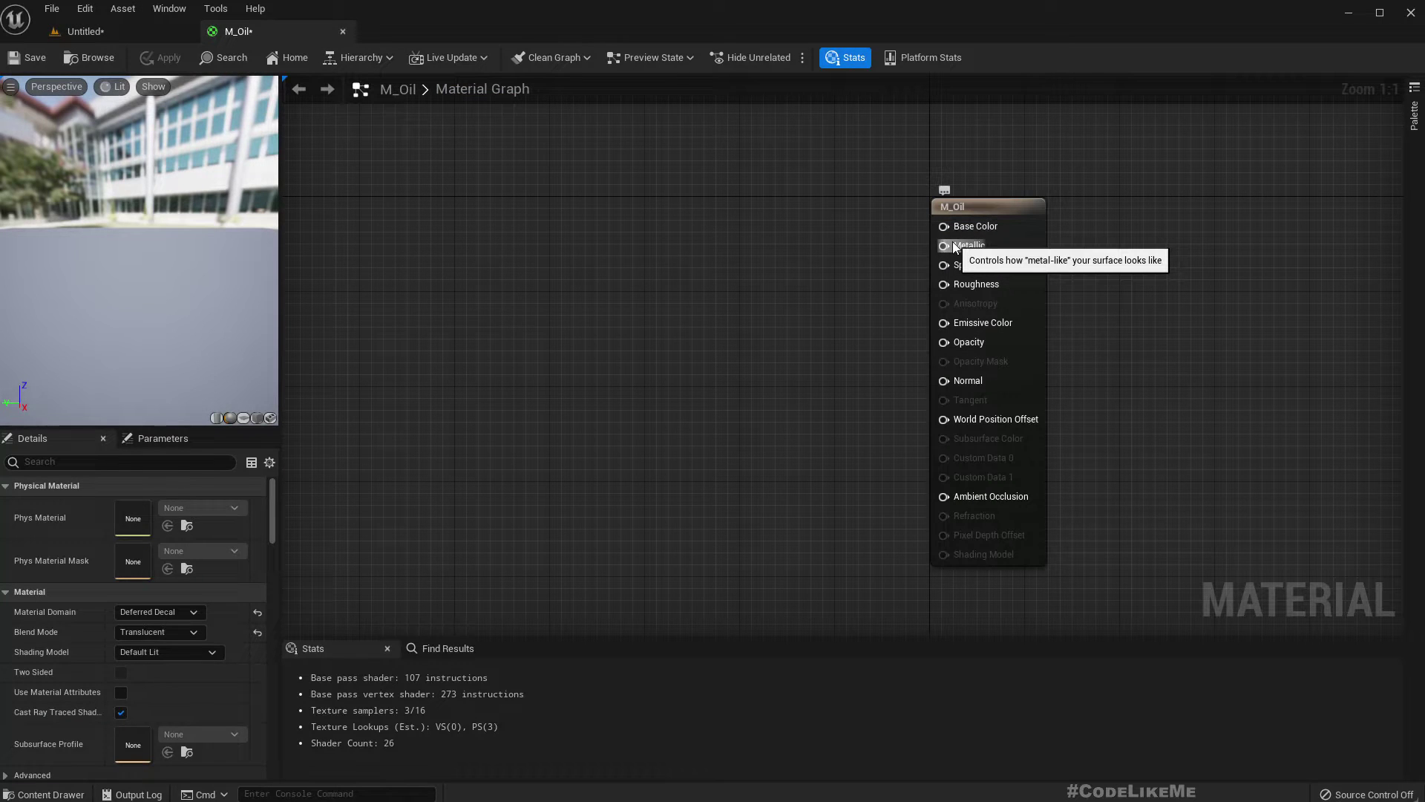
drag(943, 227, 729, 241)
text(vector para)
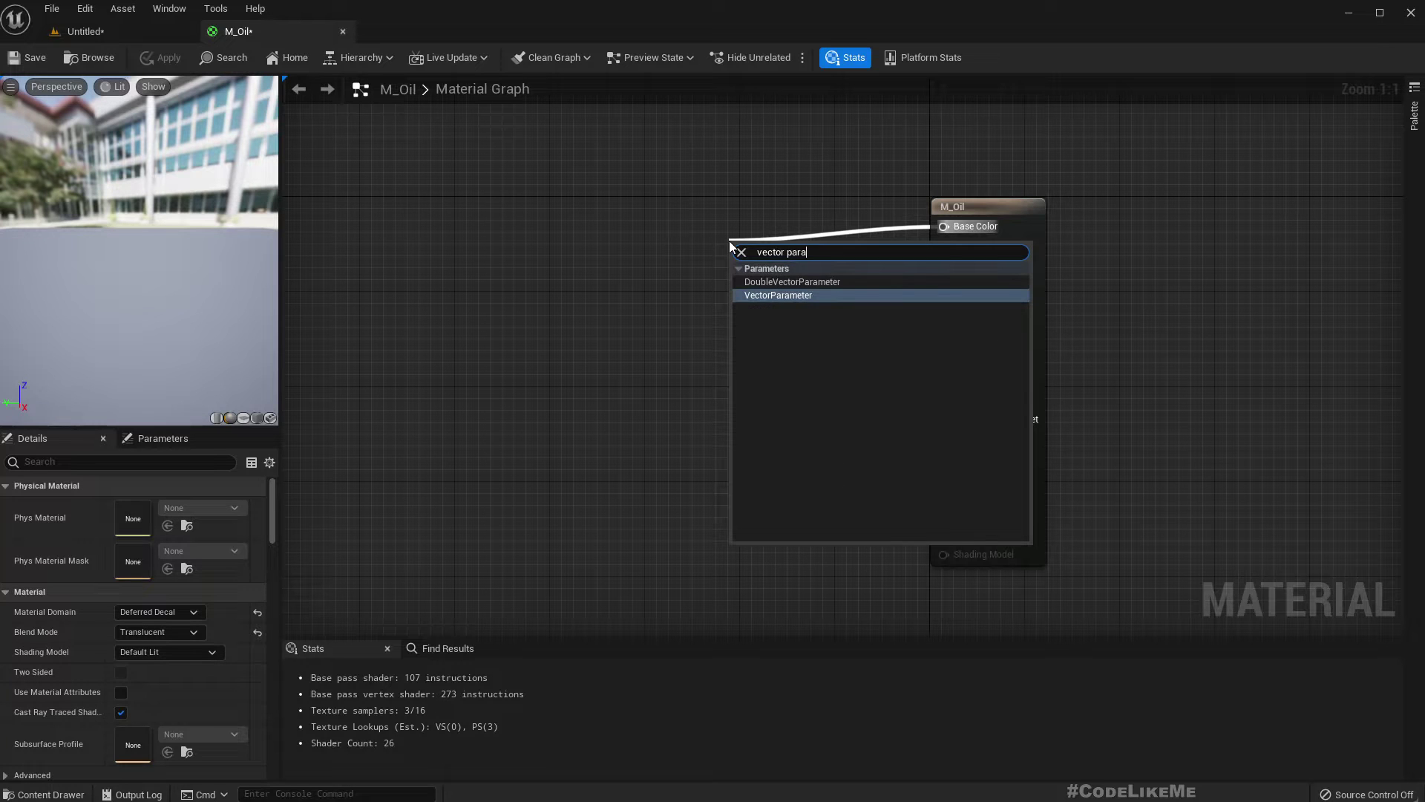
key(Return)
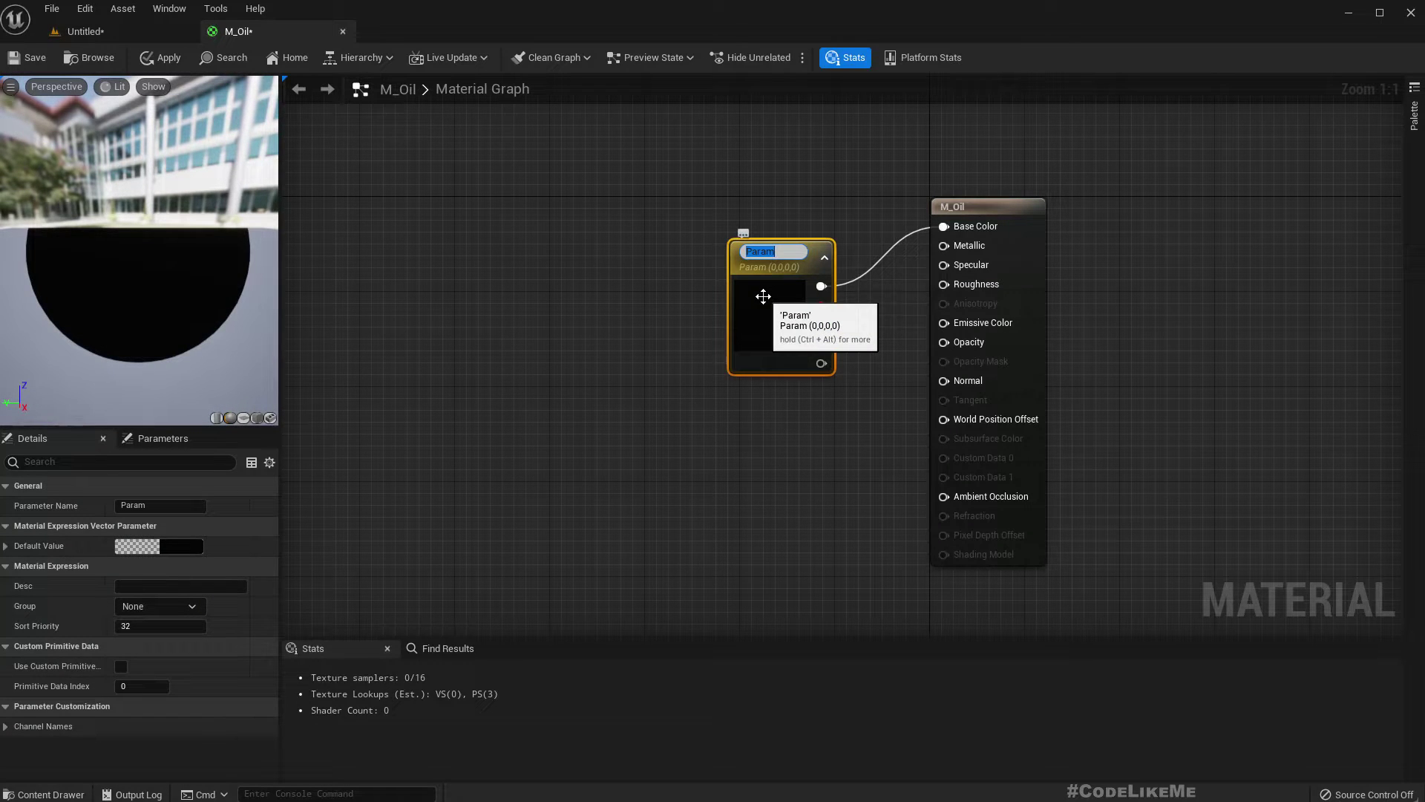
drag(763, 297, 668, 291)
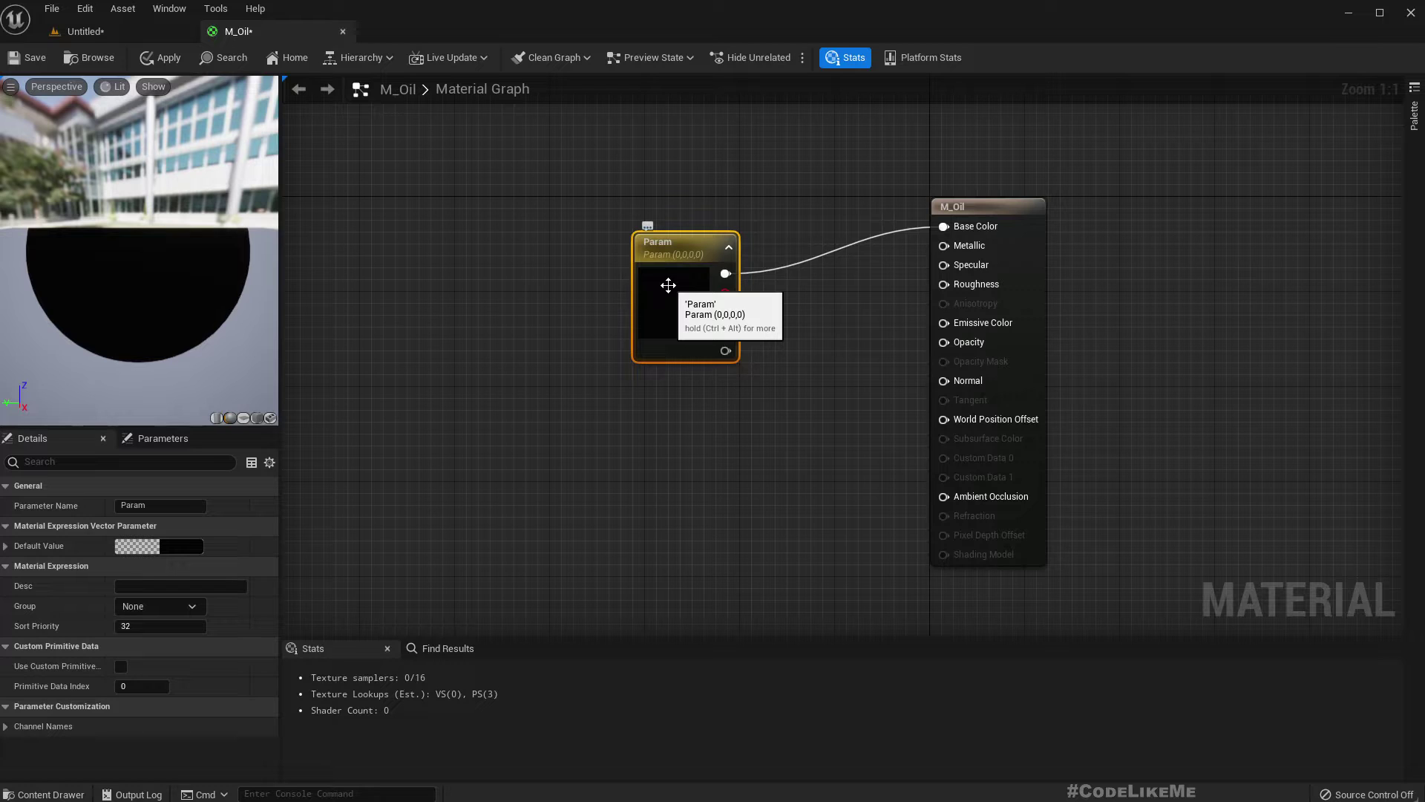
key(Delete)
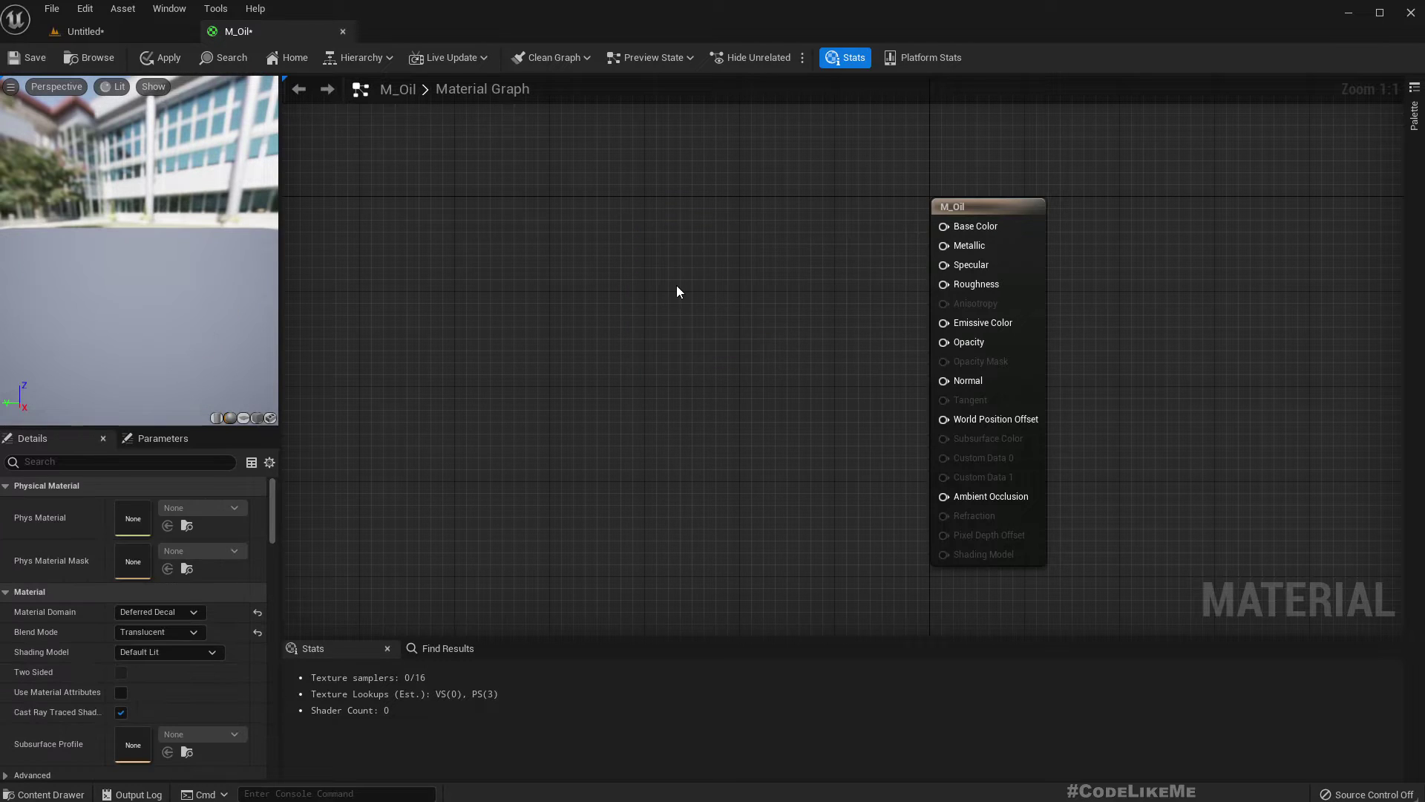
Search all content from the level editor for "texture" and include engine content in the results.
click(74, 31)
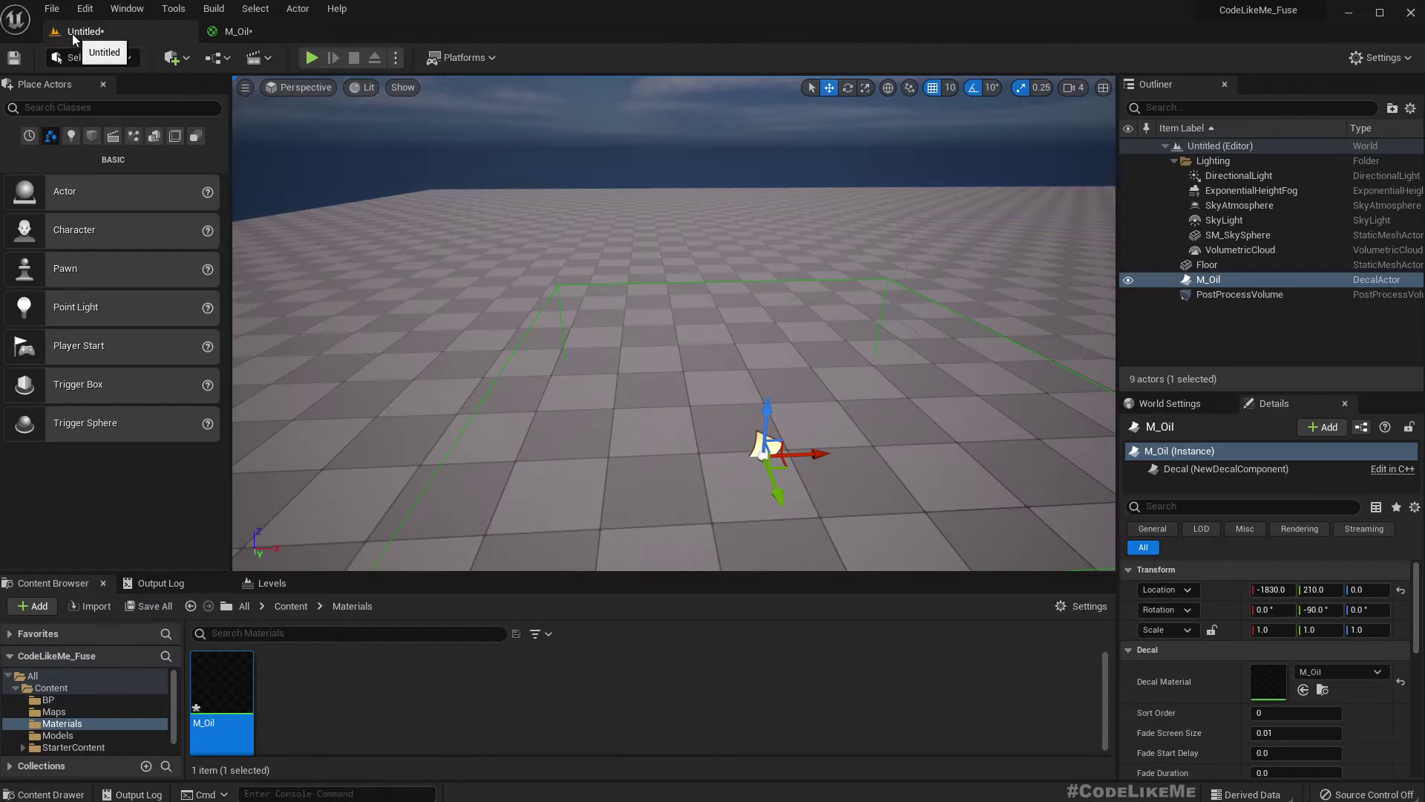
click(57, 677)
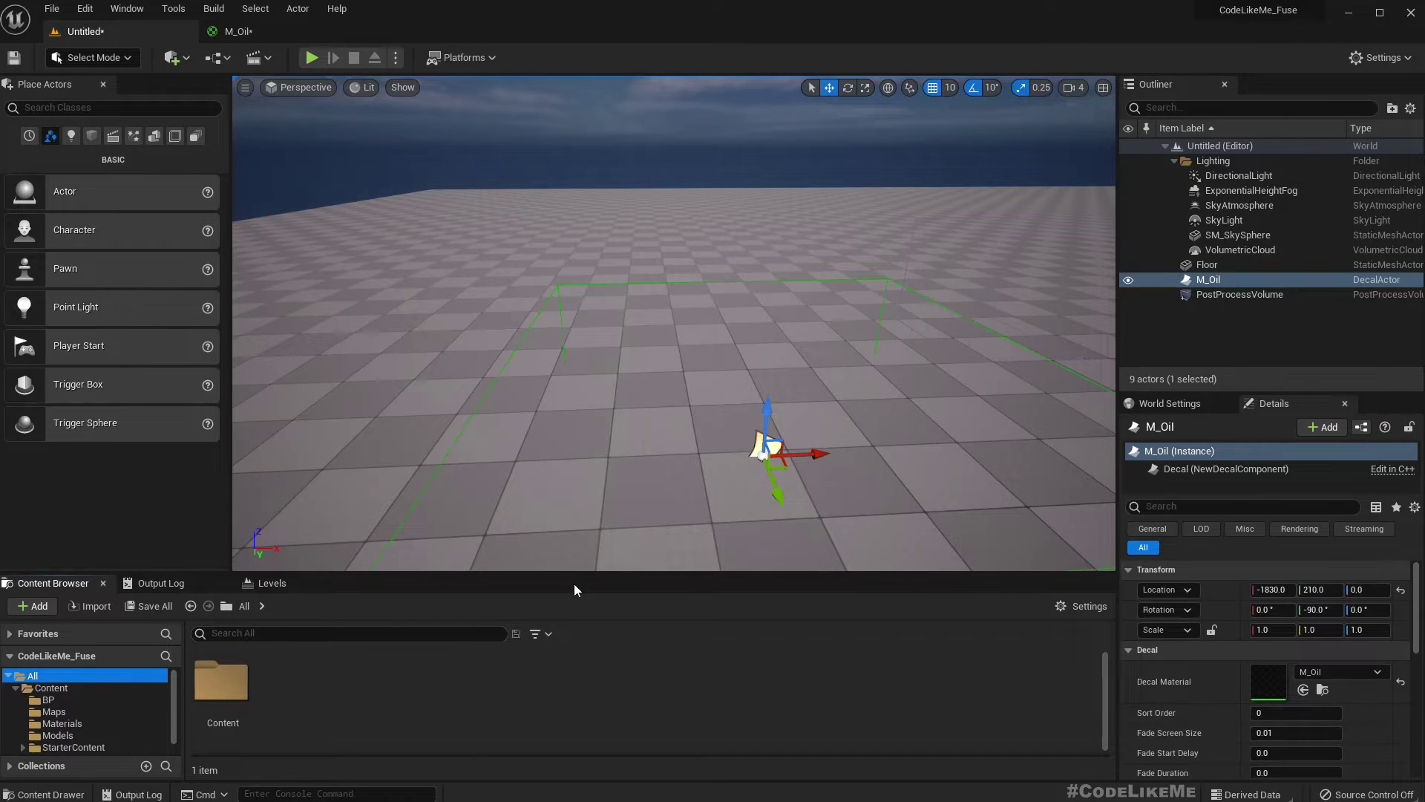
click(318, 631)
text(texture)
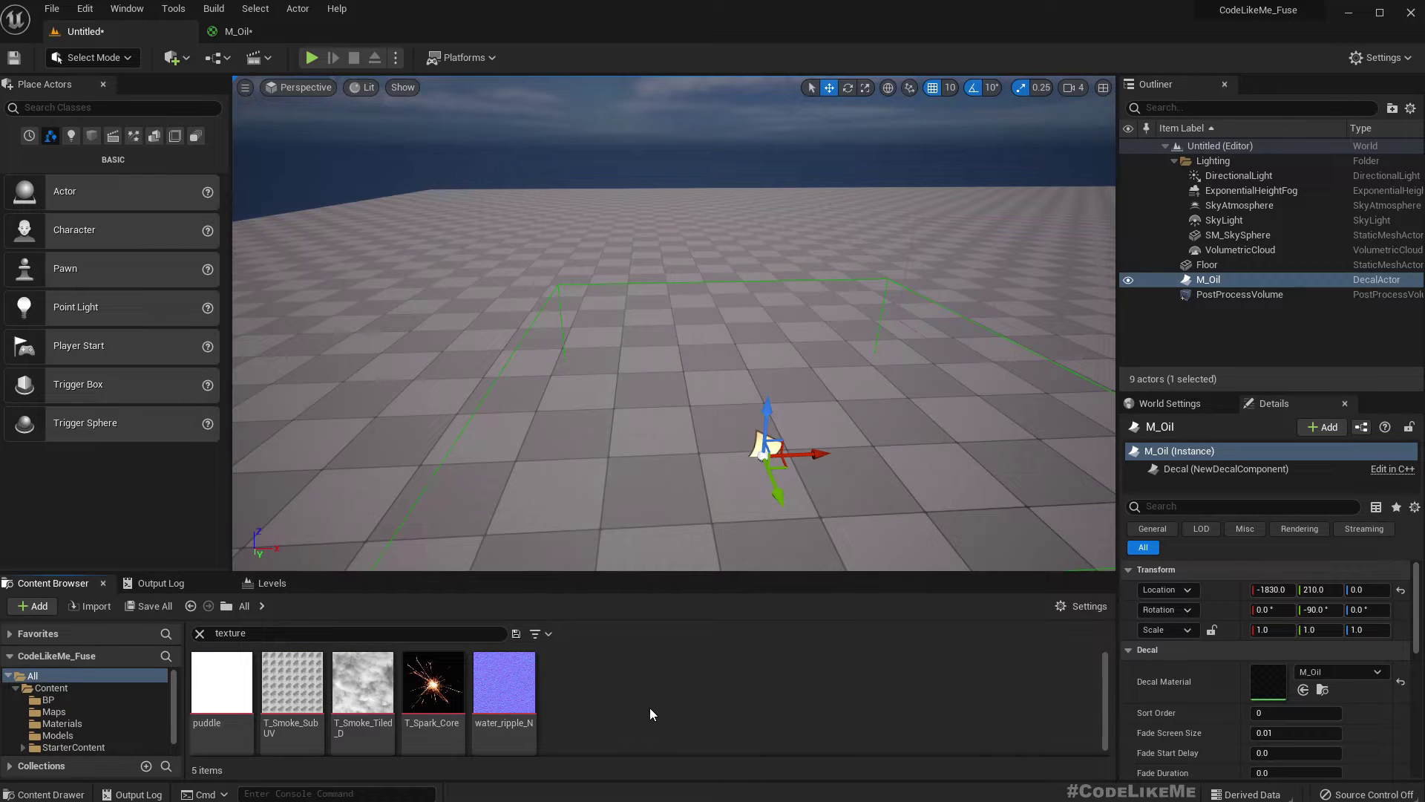
scroll(92, 704, down, 1)
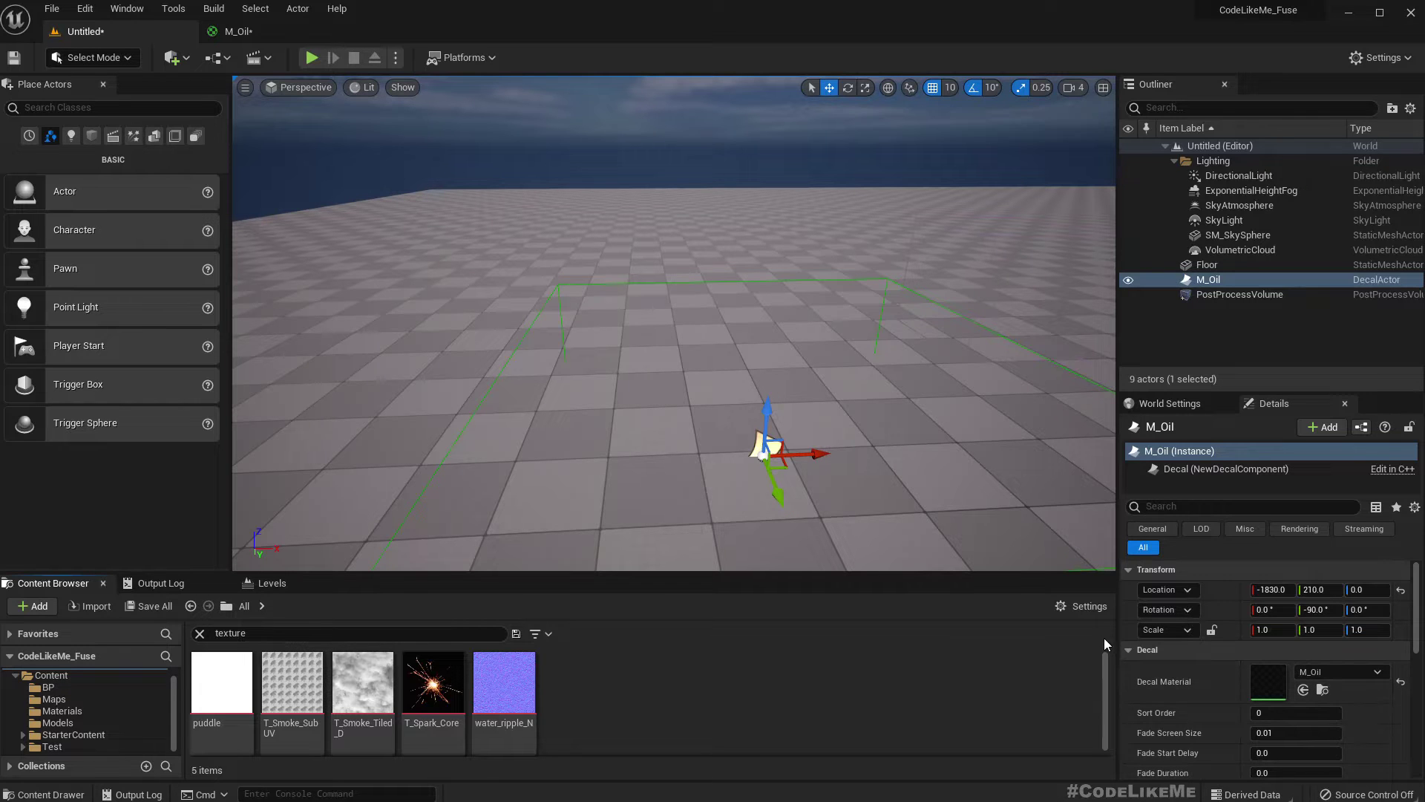
click(1083, 607)
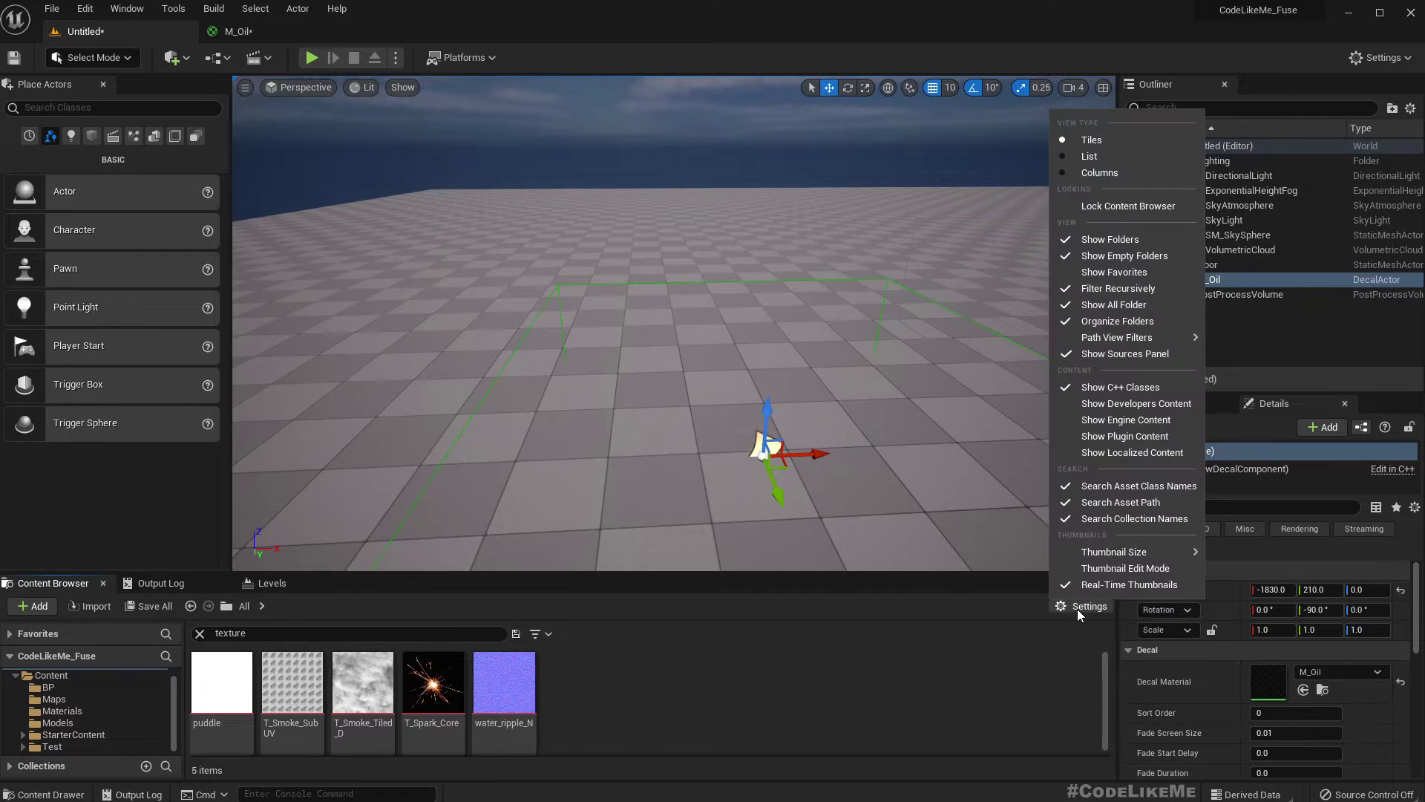
click(1127, 421)
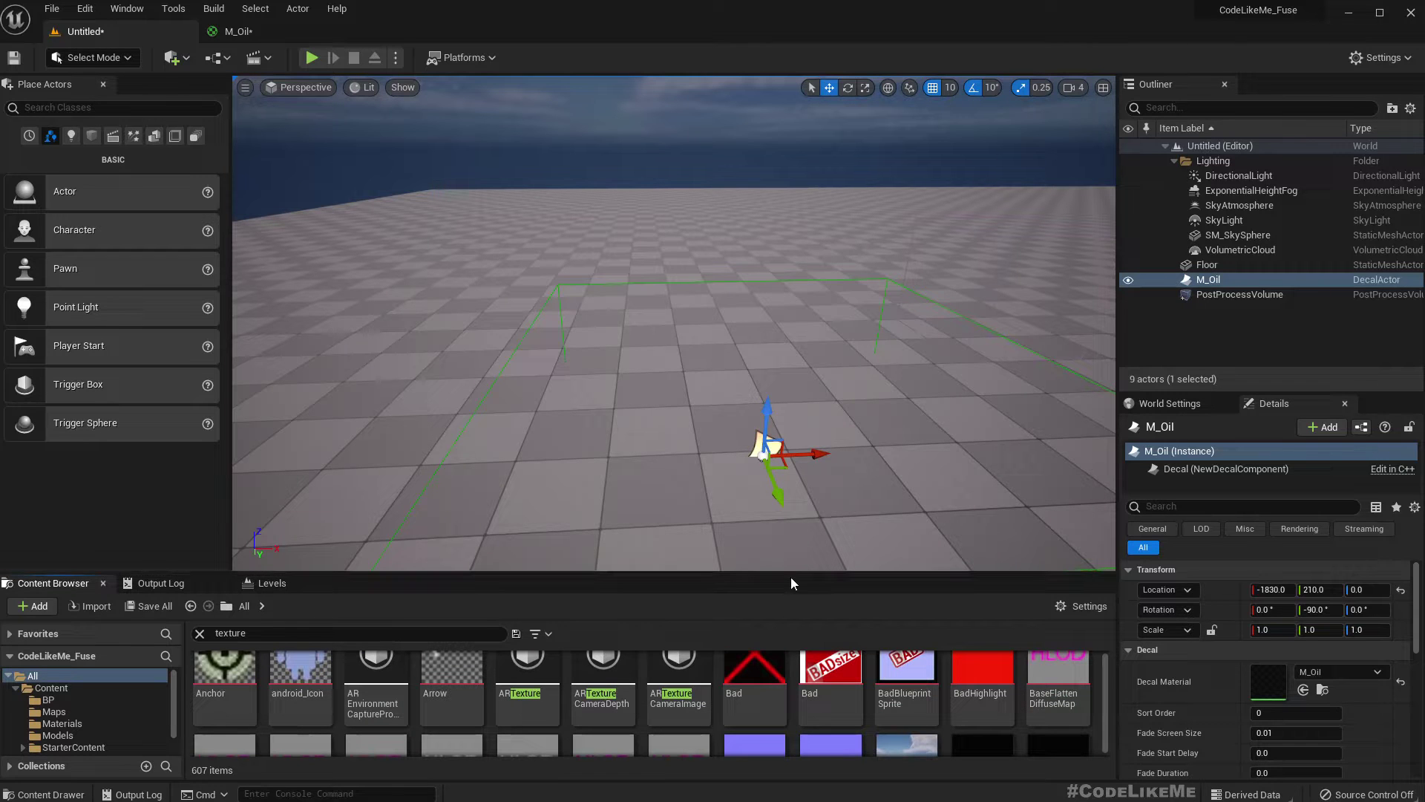
Enlarge the content browser to find and select the HairColorMap engine texture, and return to the M_Oil material graph.
drag(793, 572, 793, 407)
scroll(862, 642, down, 5)
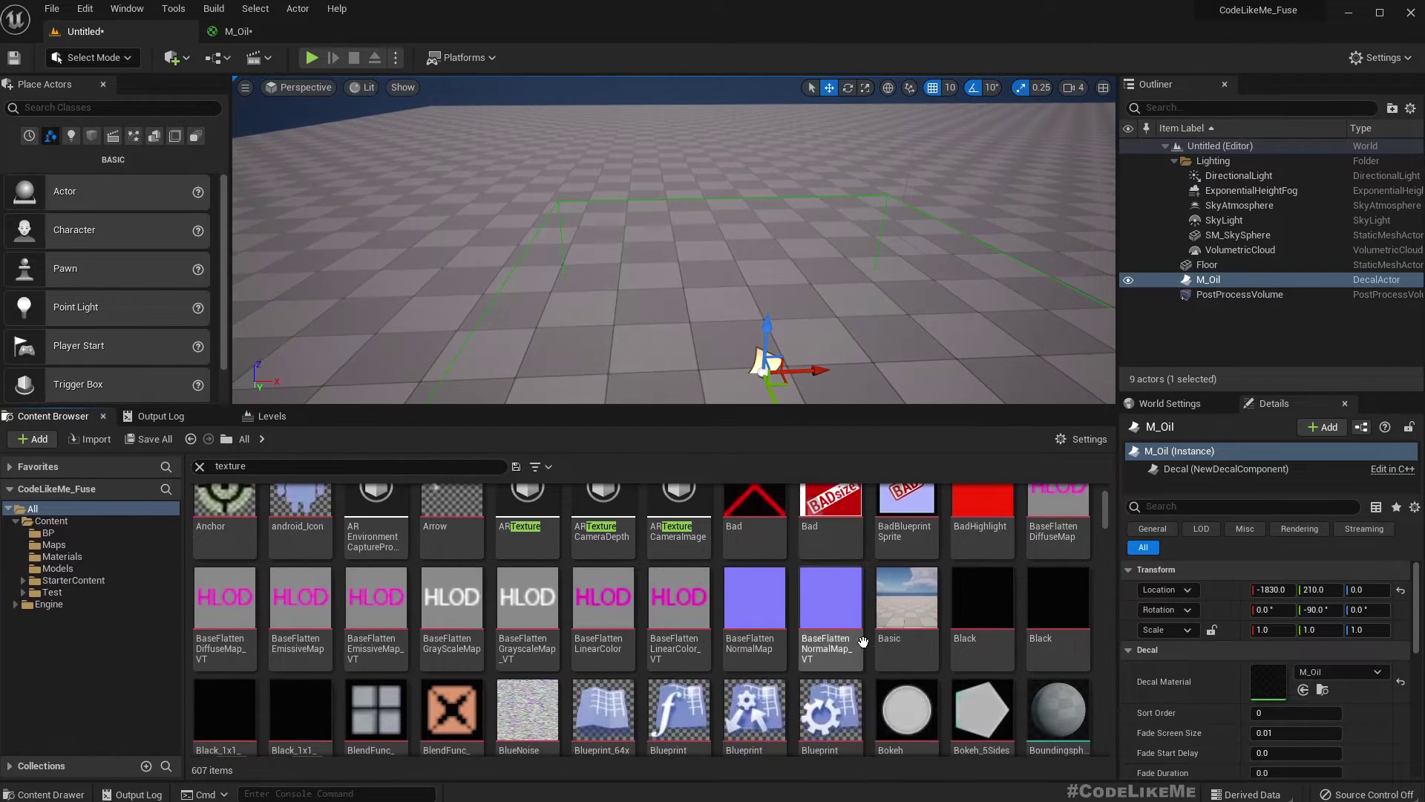
scroll(862, 642, down, 6)
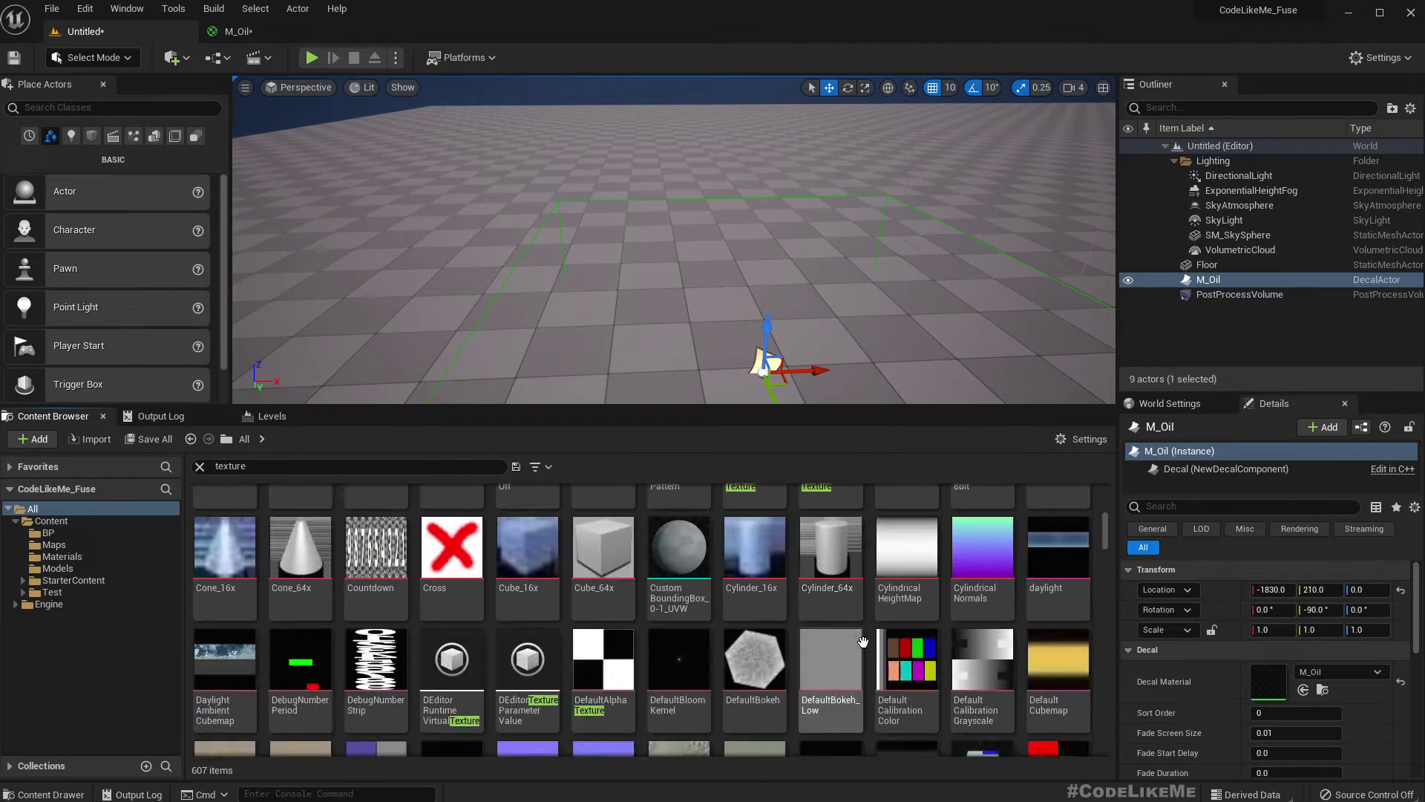
scroll(863, 642, down, 6)
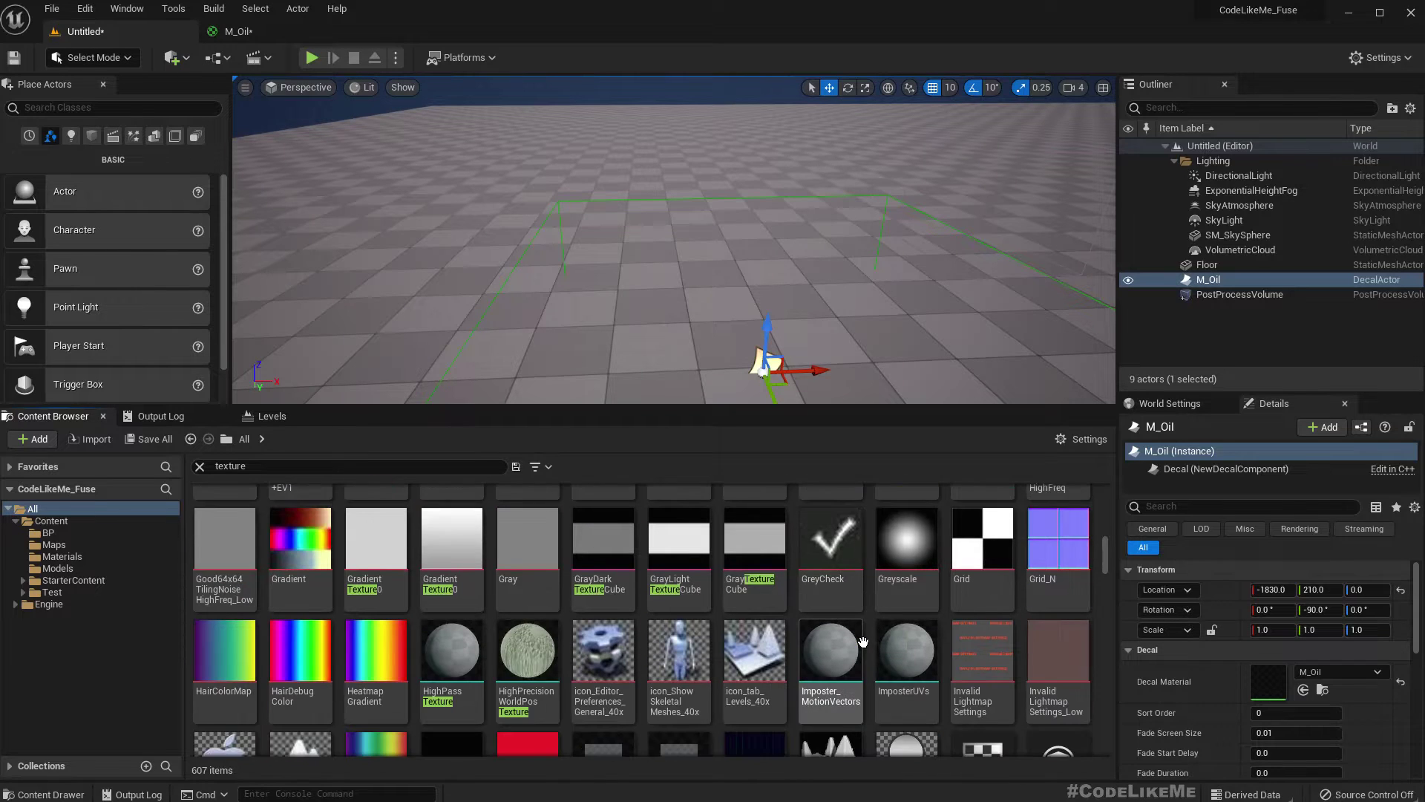
click(393, 583)
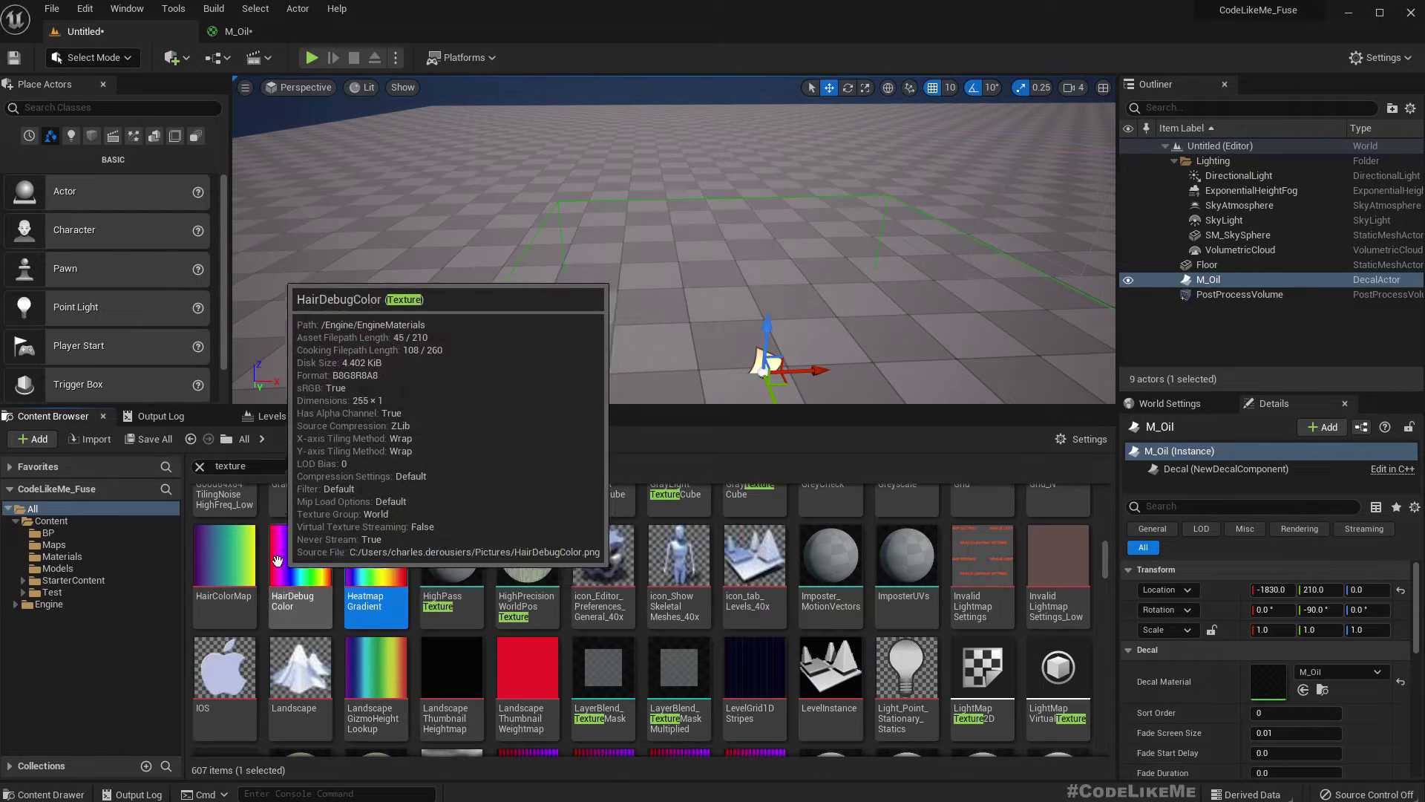
click(223, 570)
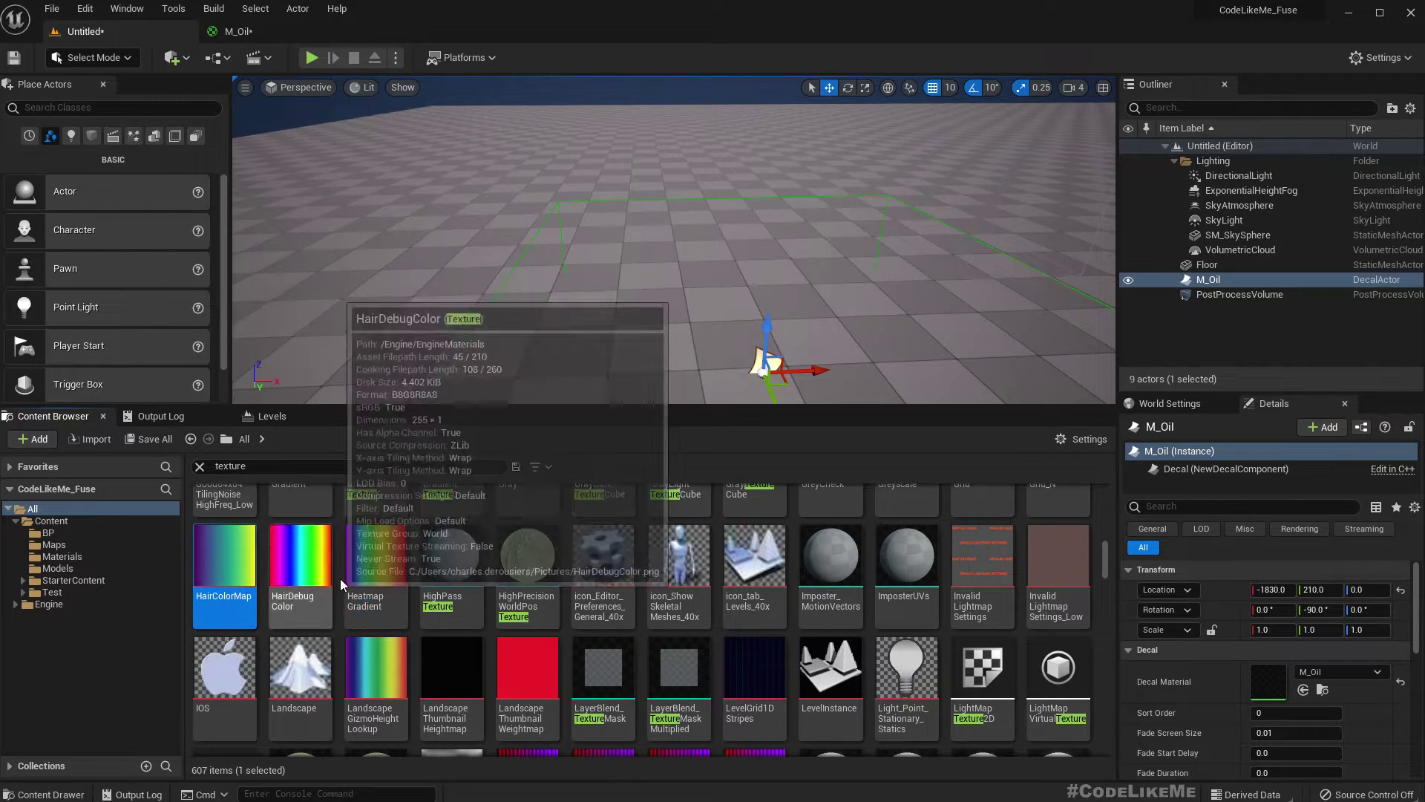
click(300, 568)
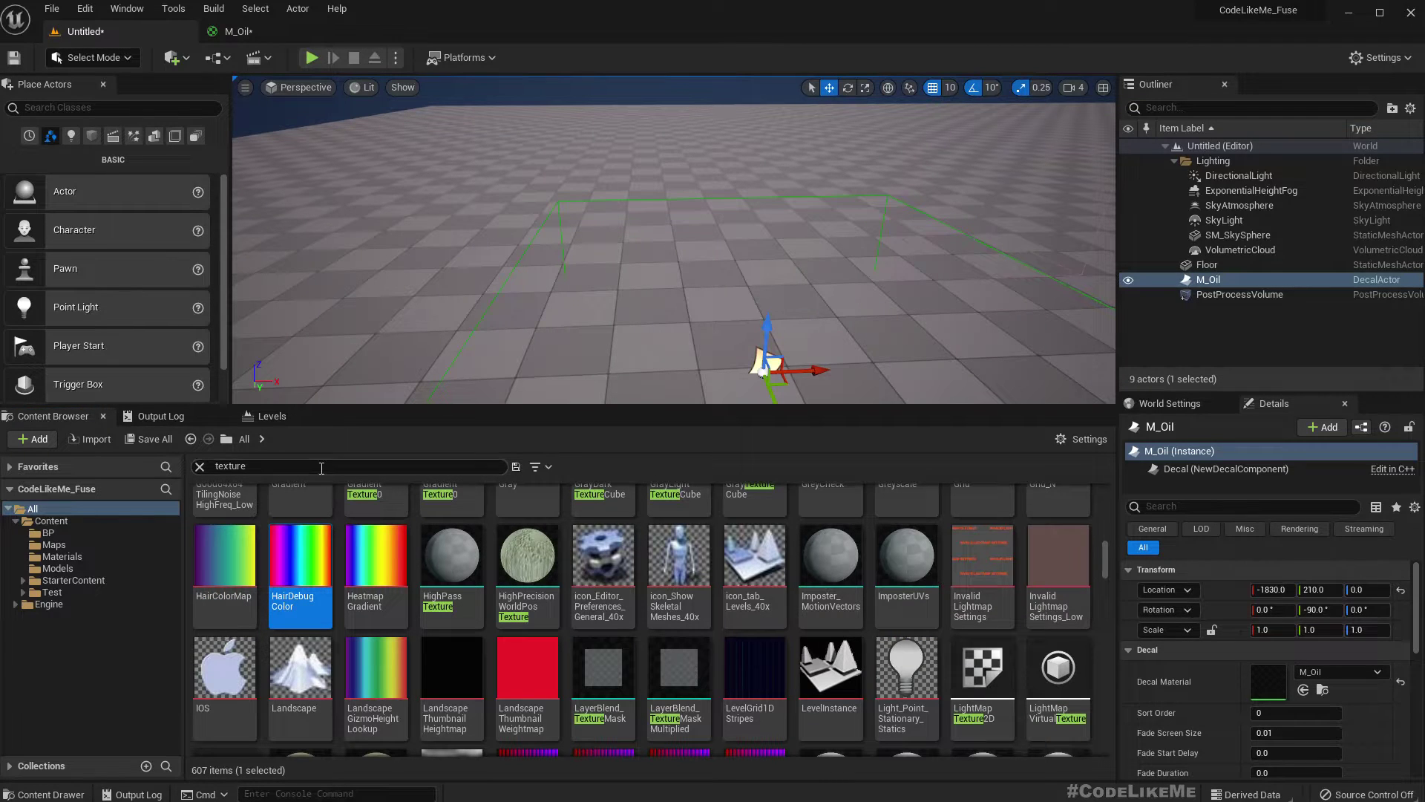
click(227, 561)
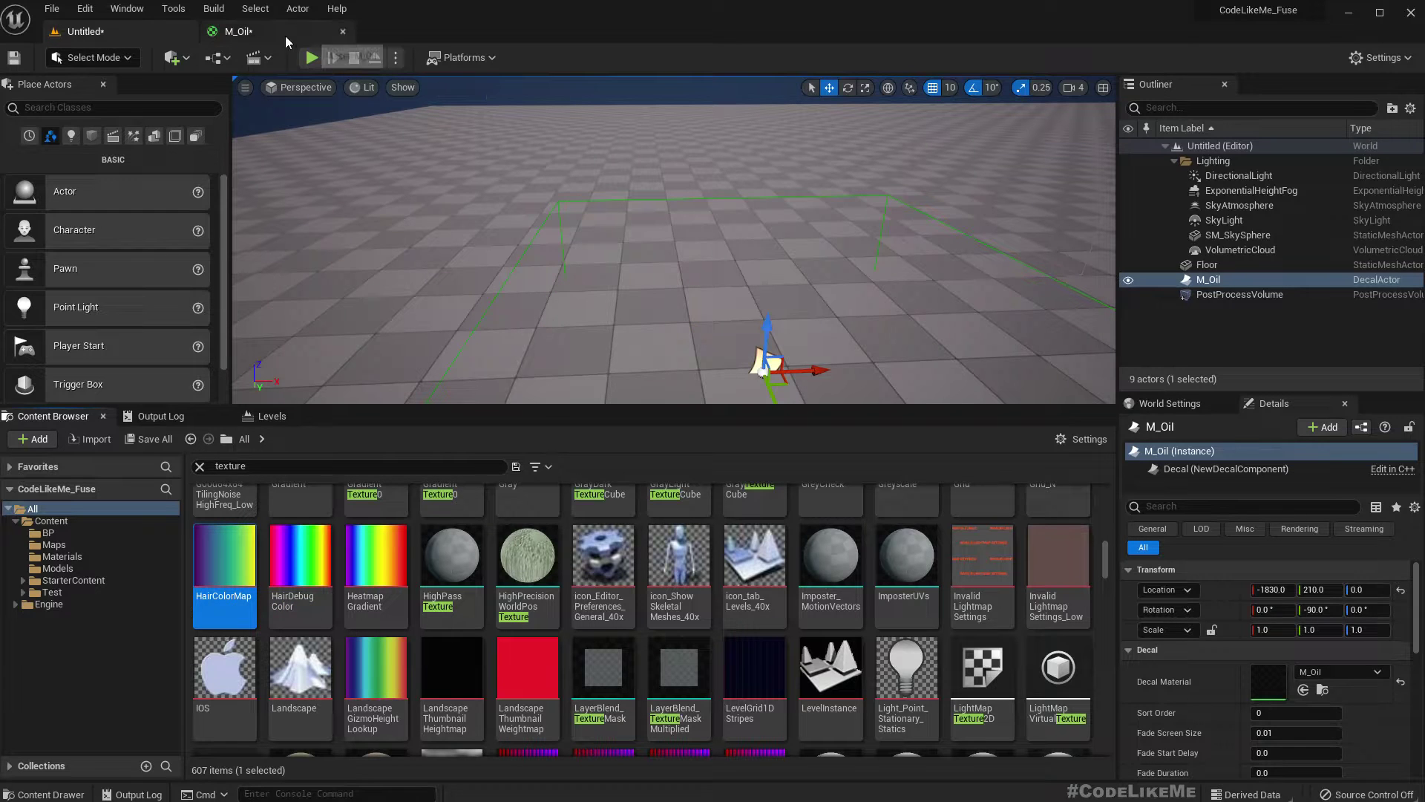
click(266, 34)
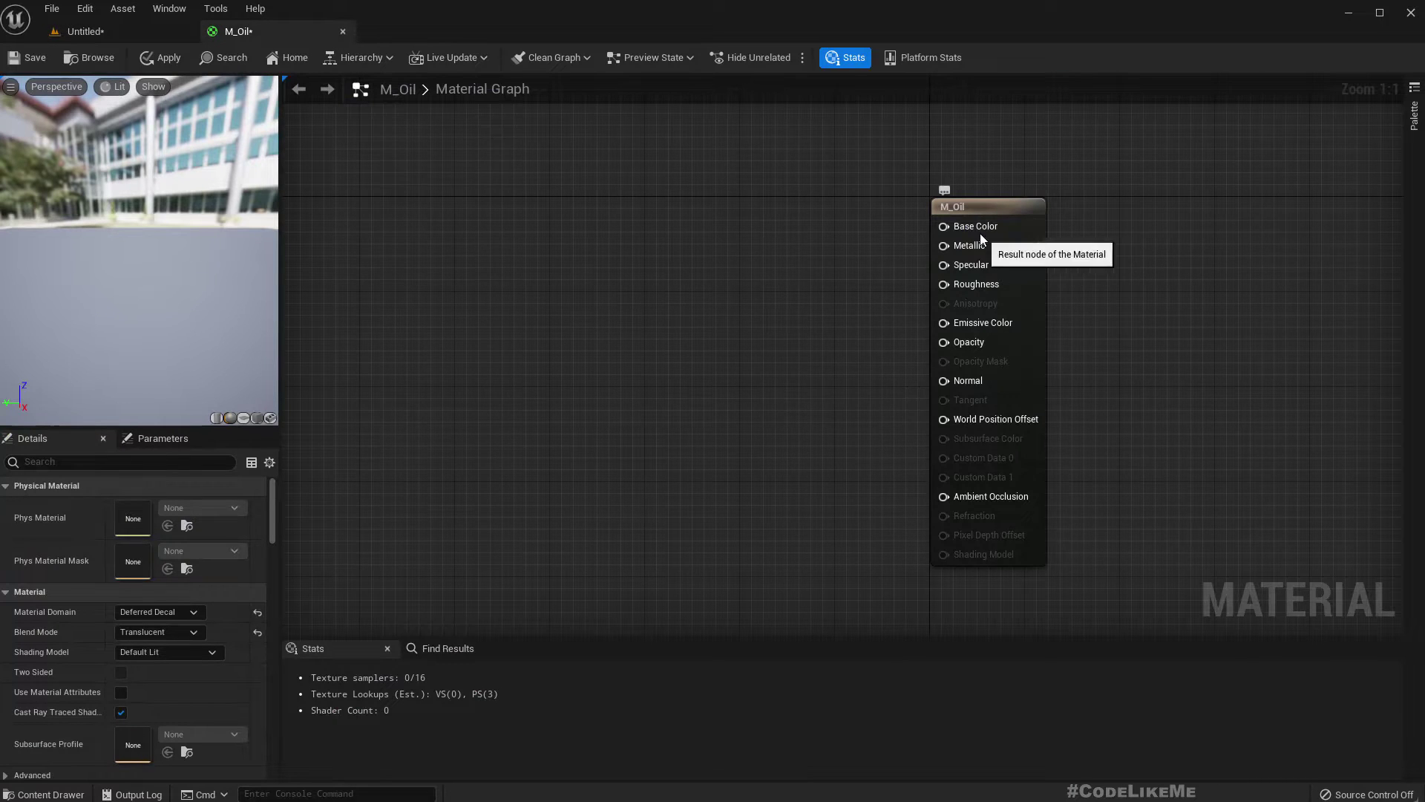
Add a Texture Sample node using HairColorMap, feed its RGB output into Base Color, and place it well clear of the result node.
drag(973, 227, 711, 239)
text(texturesam)
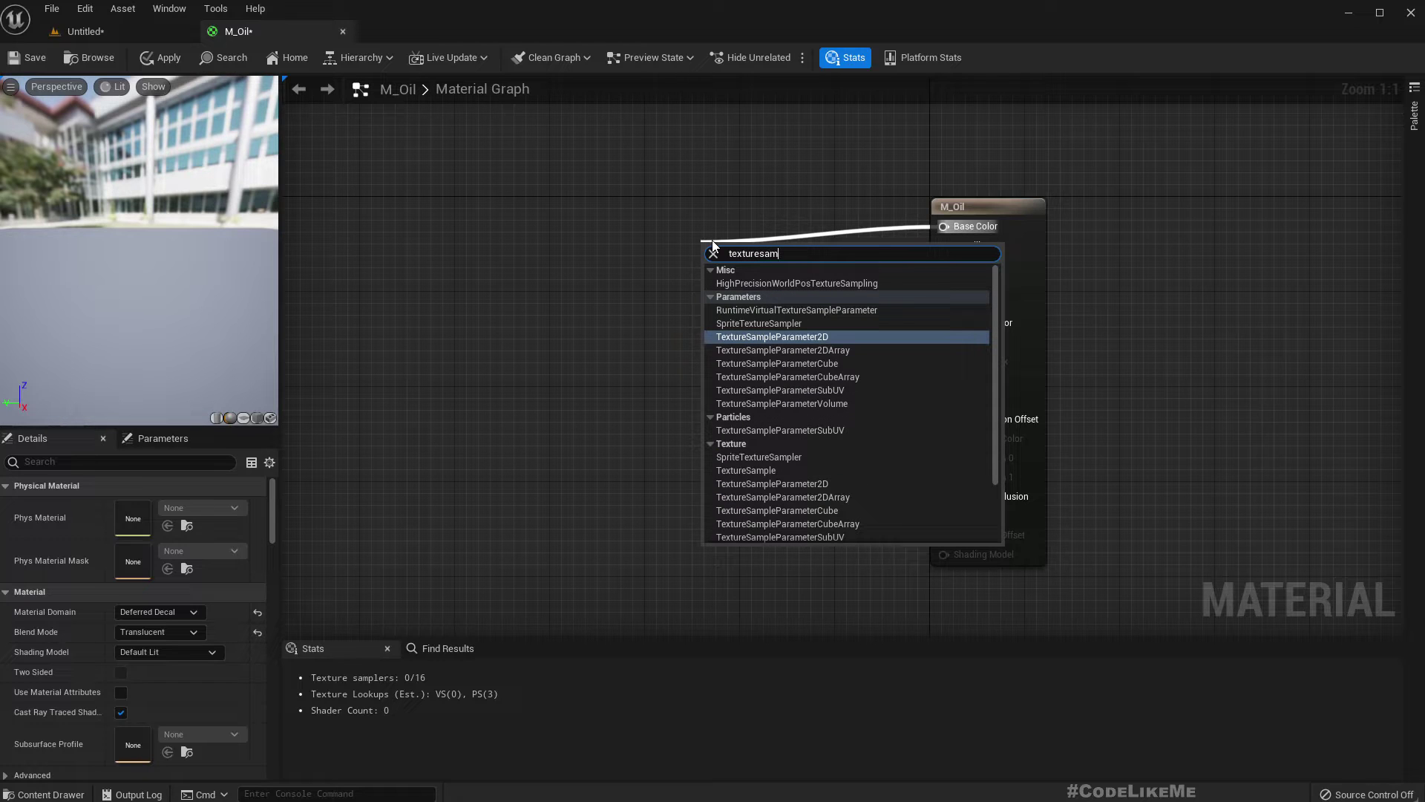
key(Down)
key(Down)
key(Down)
key(Down)
key(Down)
key(Down)
key(Down)
key(Down)
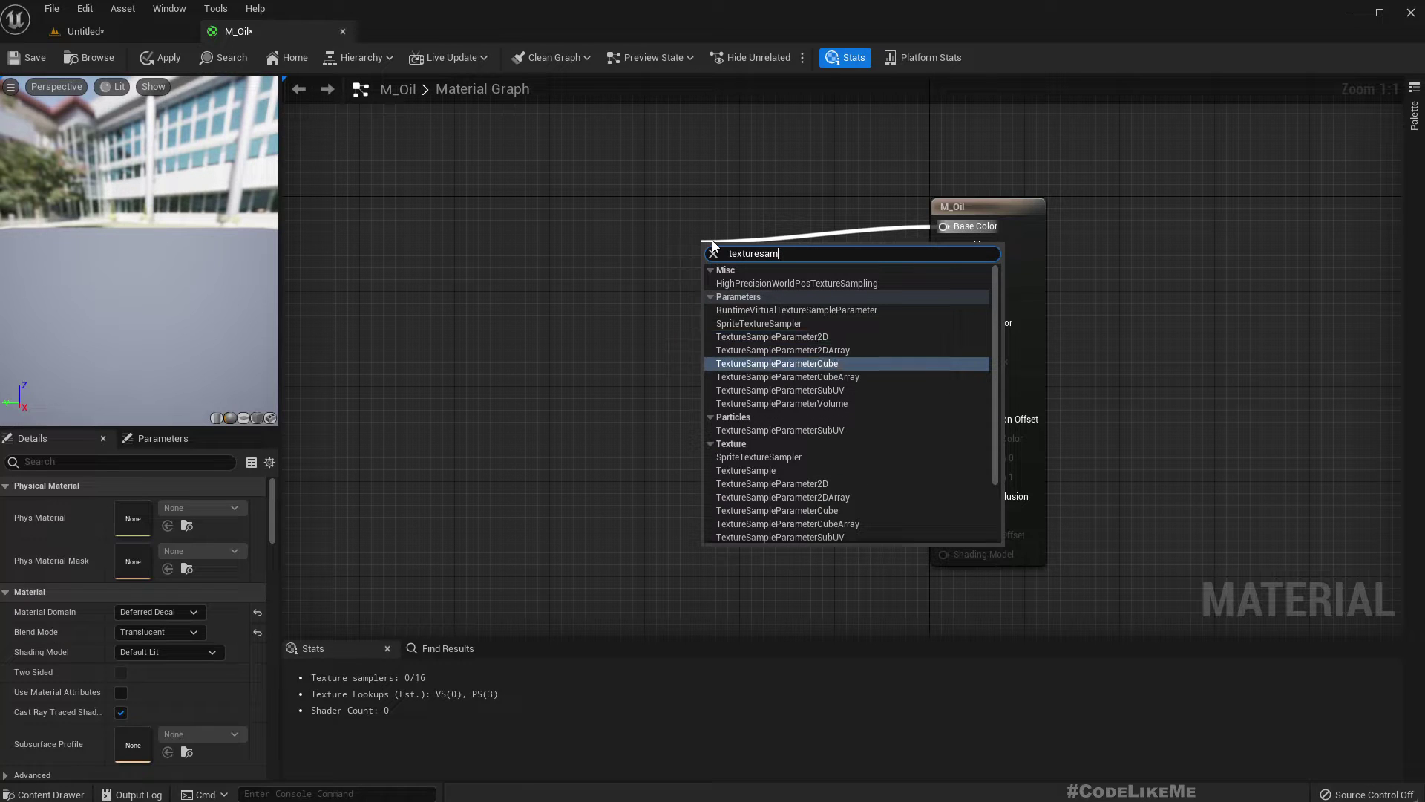
key(Return)
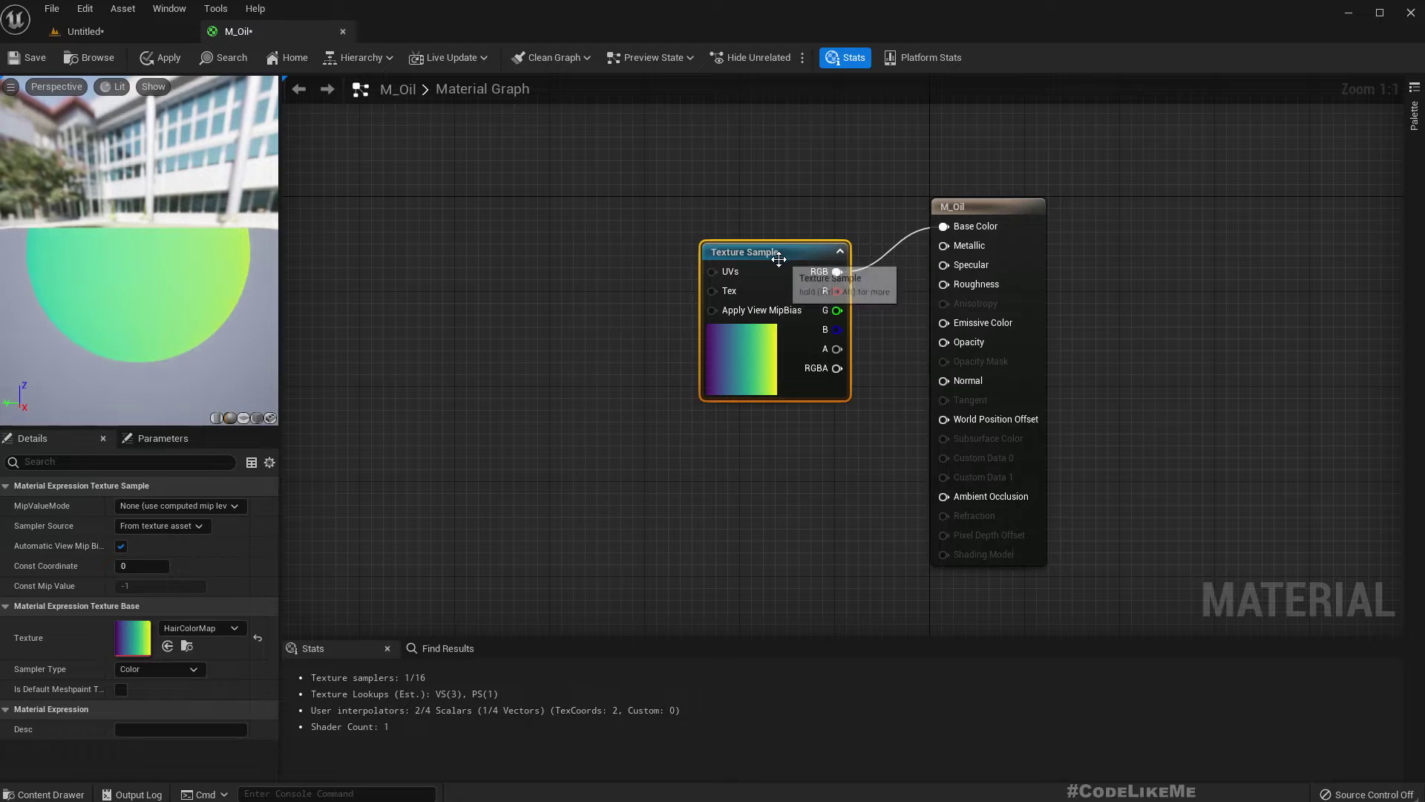
drag(849, 376, 685, 319)
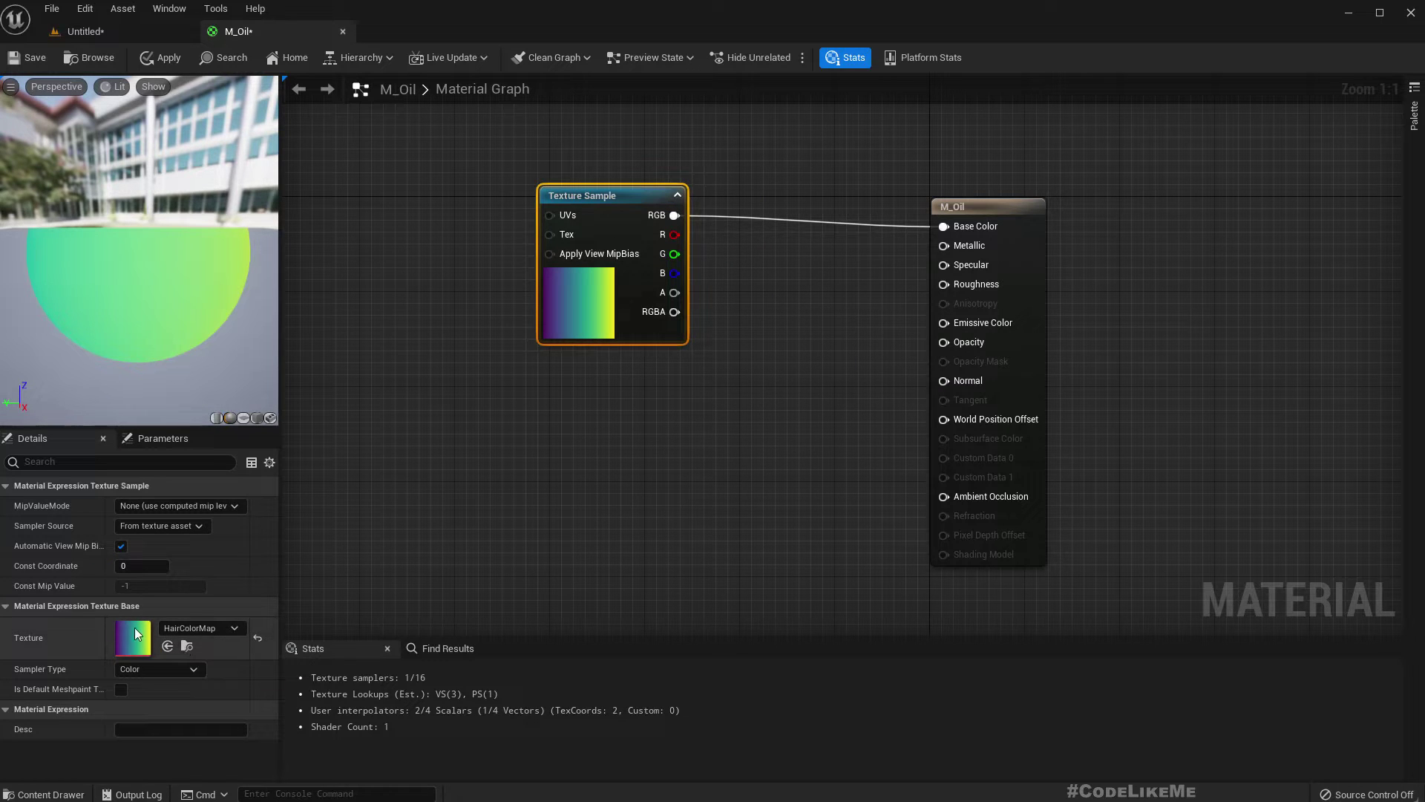
Apply the M_Oil material changes and check the textured decal on the floor in the level.
click(113, 30)
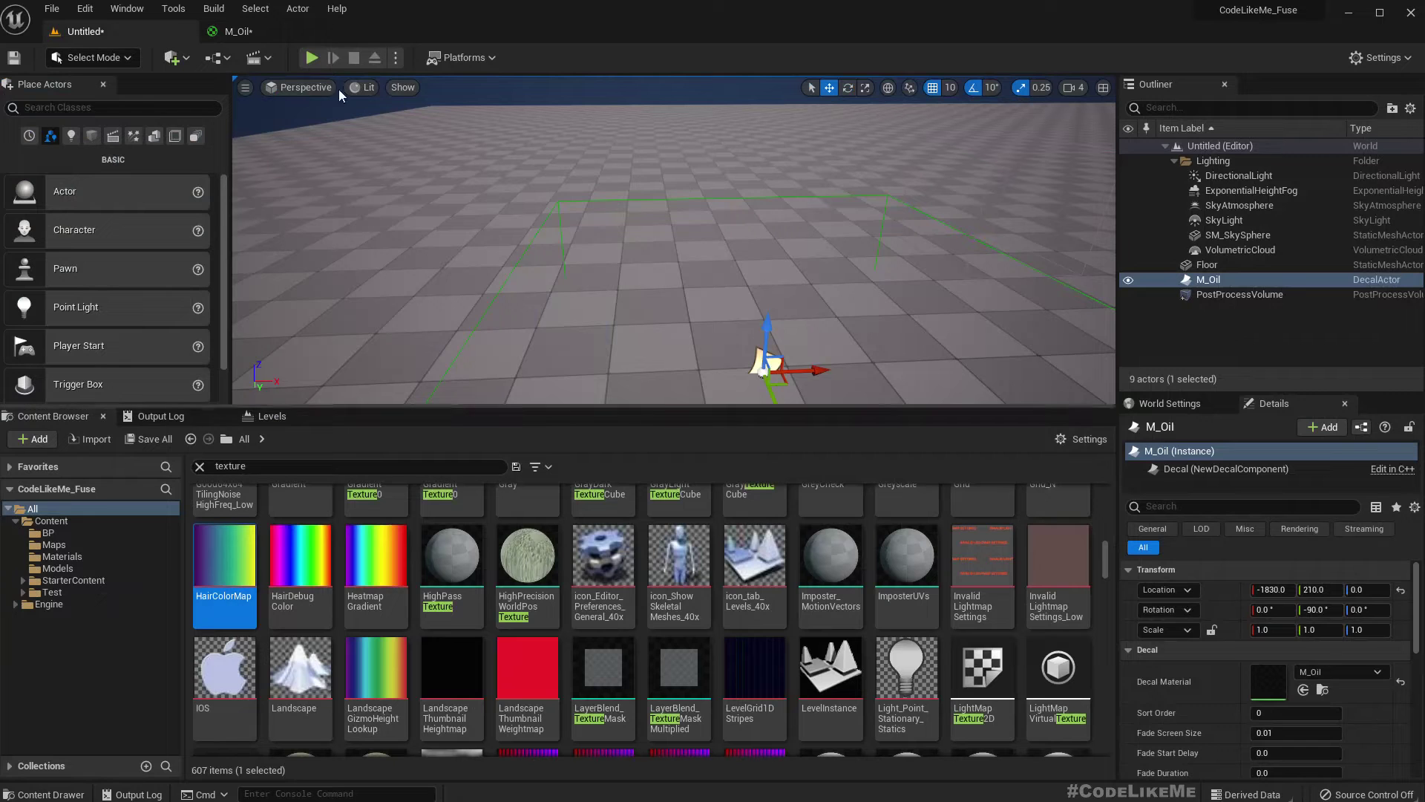
click(239, 31)
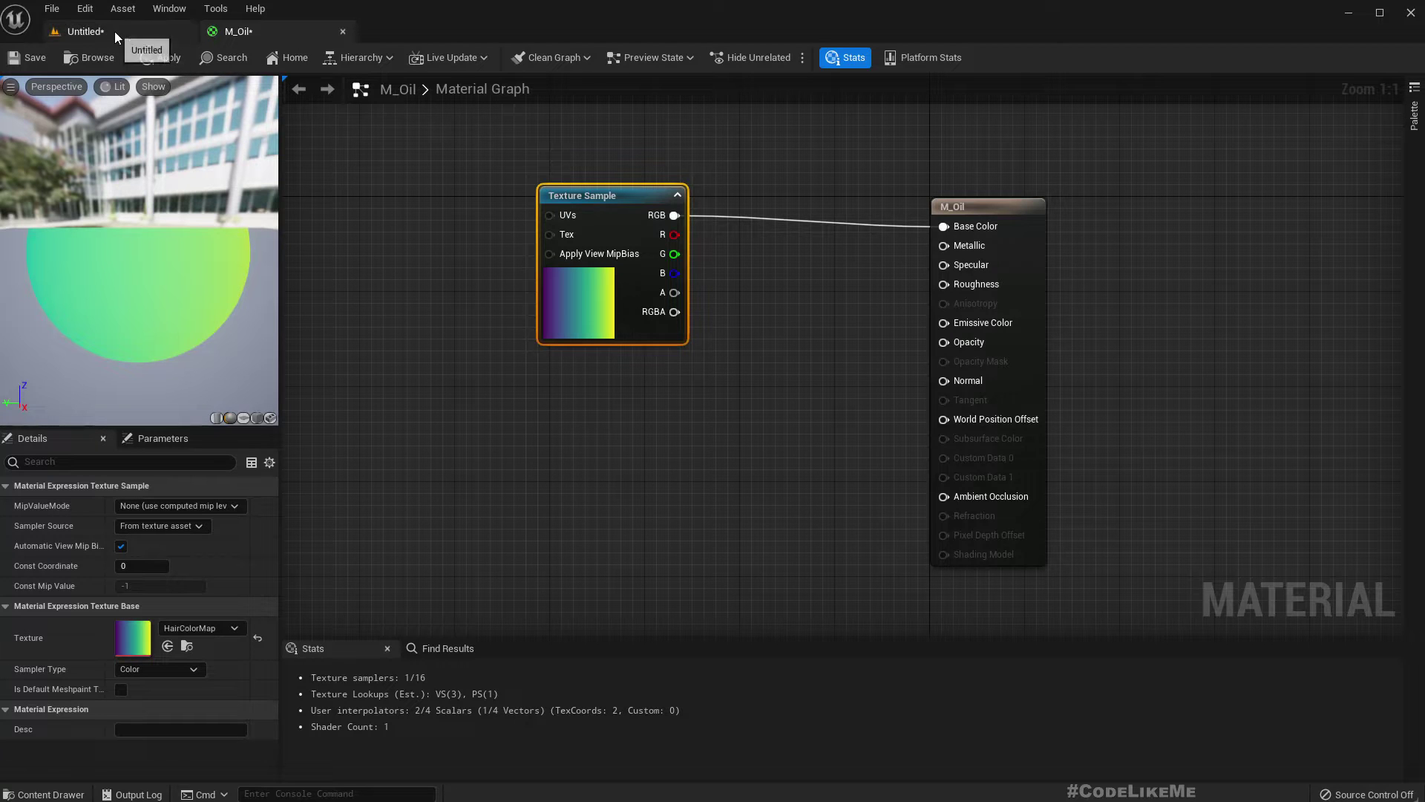
drag(618, 196, 606, 208)
mouse_move(143, 263)
mouse_down()
mouse_move(222, 241)
mouse_move(155, 248)
mouse_up()
click(158, 57)
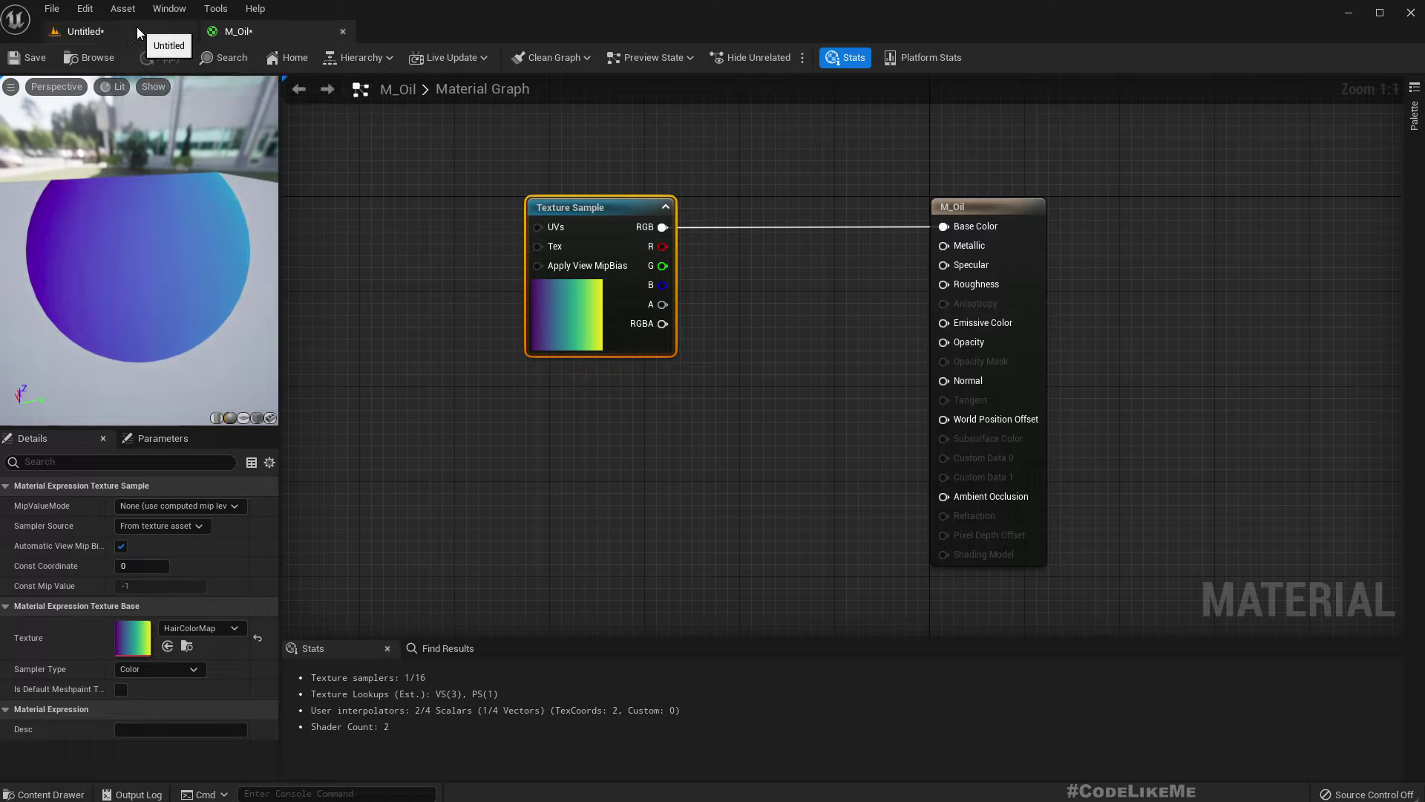
click(137, 28)
right_drag(645, 299, 712, 297)
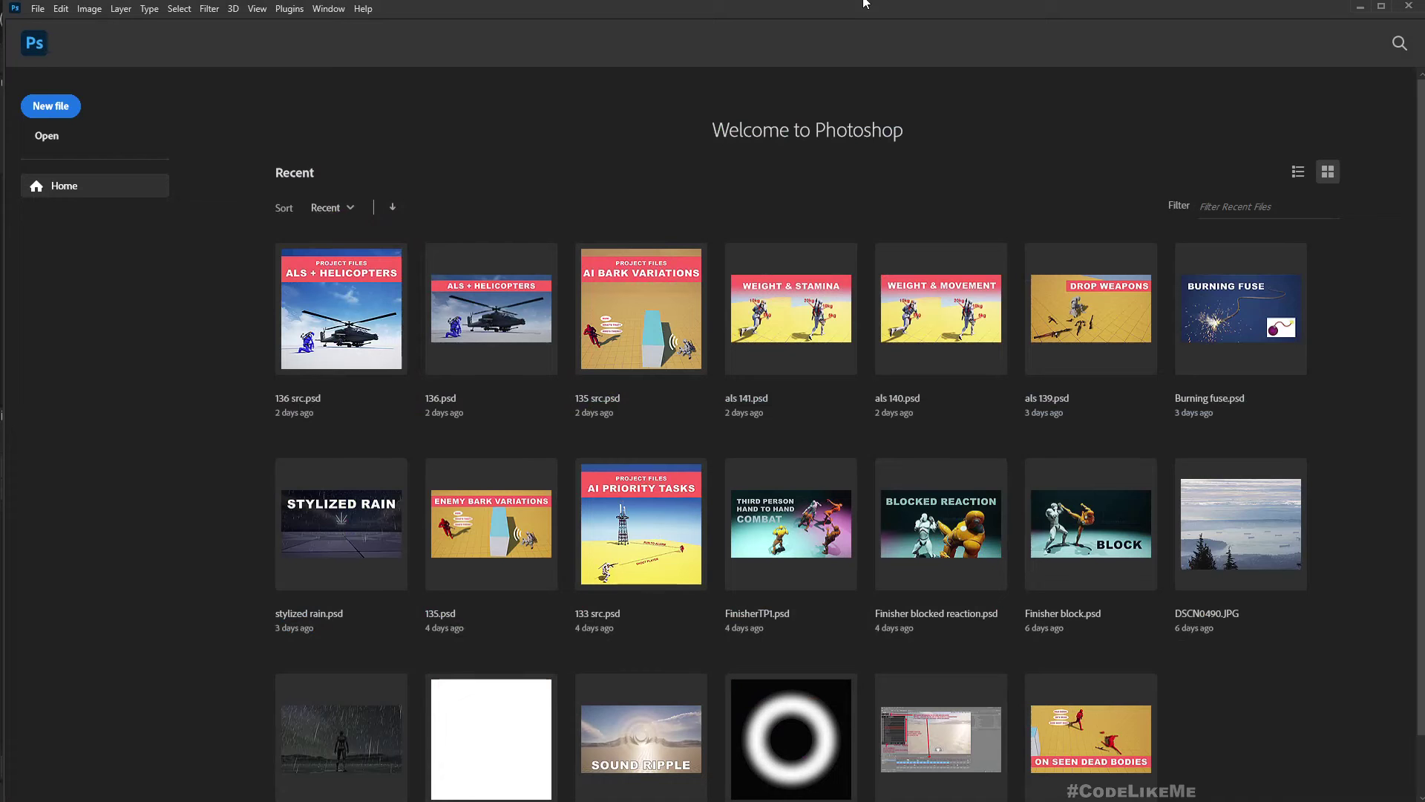
Switch to Photoshop, create a 1024 × 1024 px document with a white background, and unlock and hide its background layer.
key(ctrl+n)
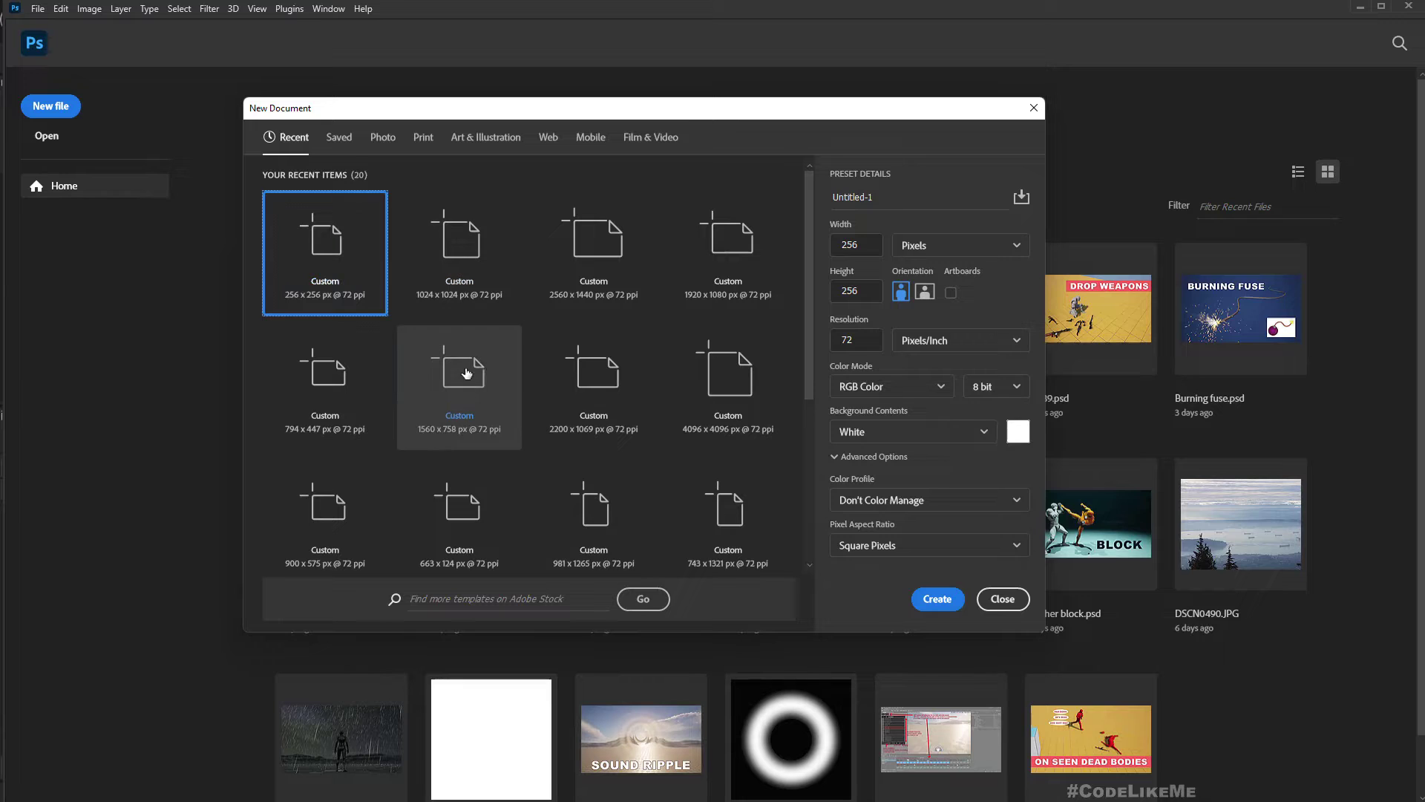
click(447, 251)
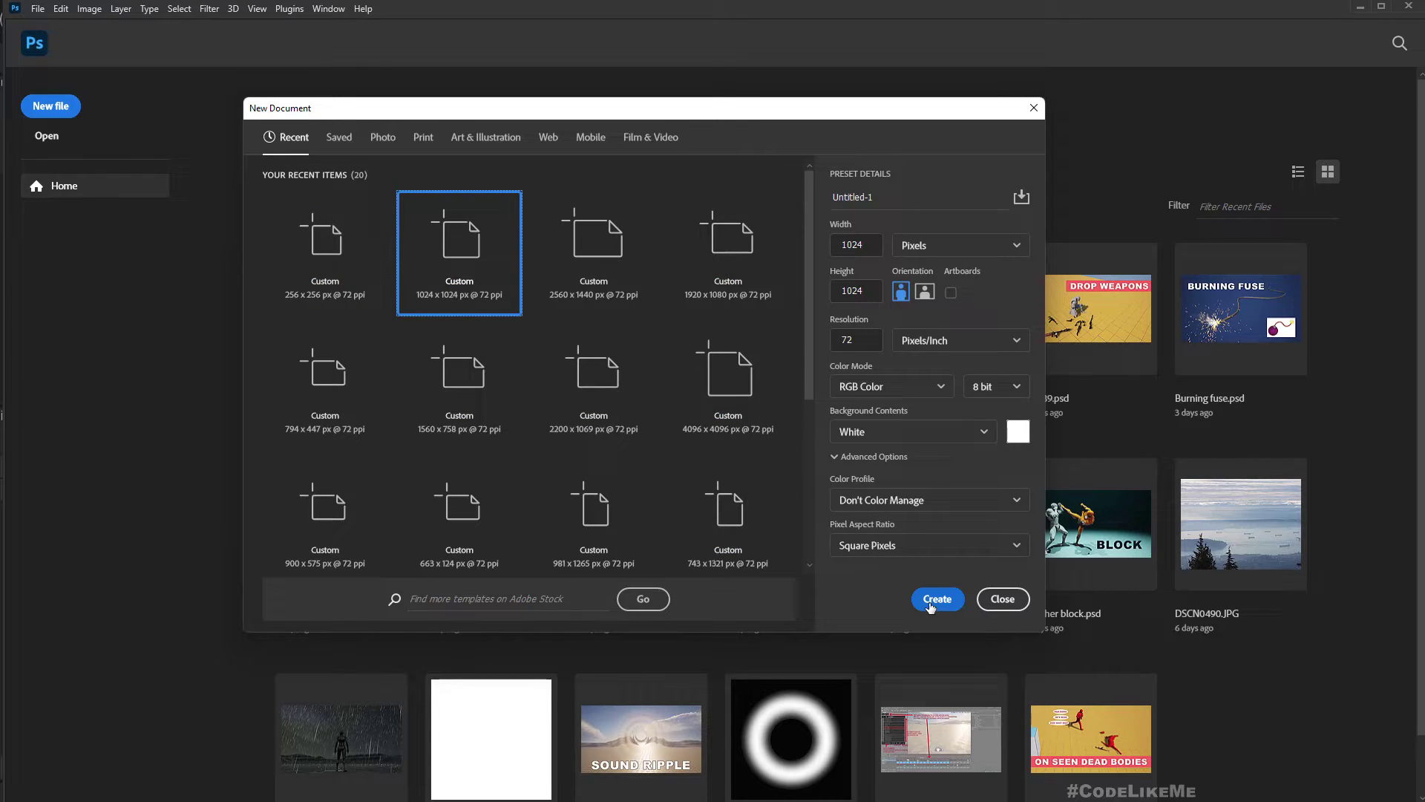
click(929, 434)
click(929, 433)
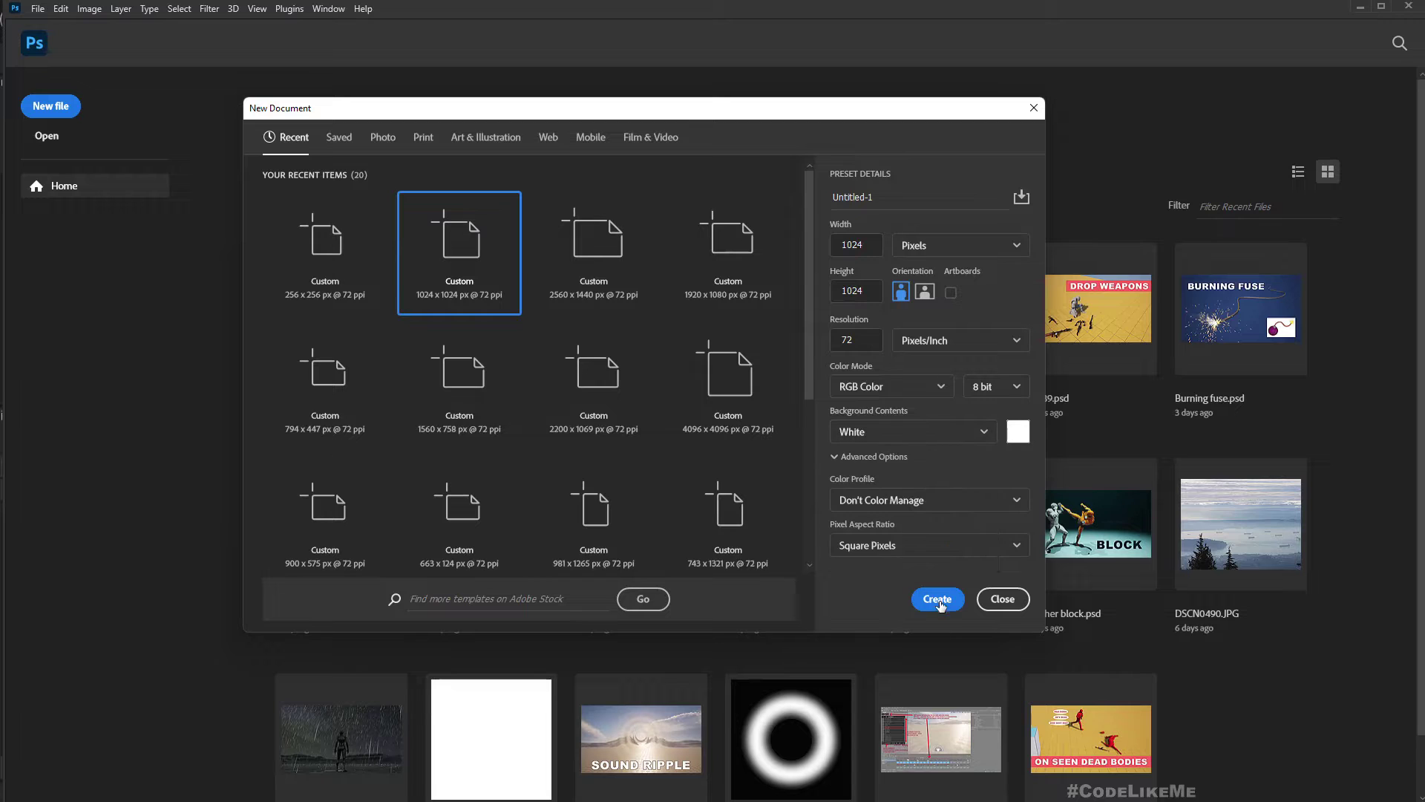
click(938, 598)
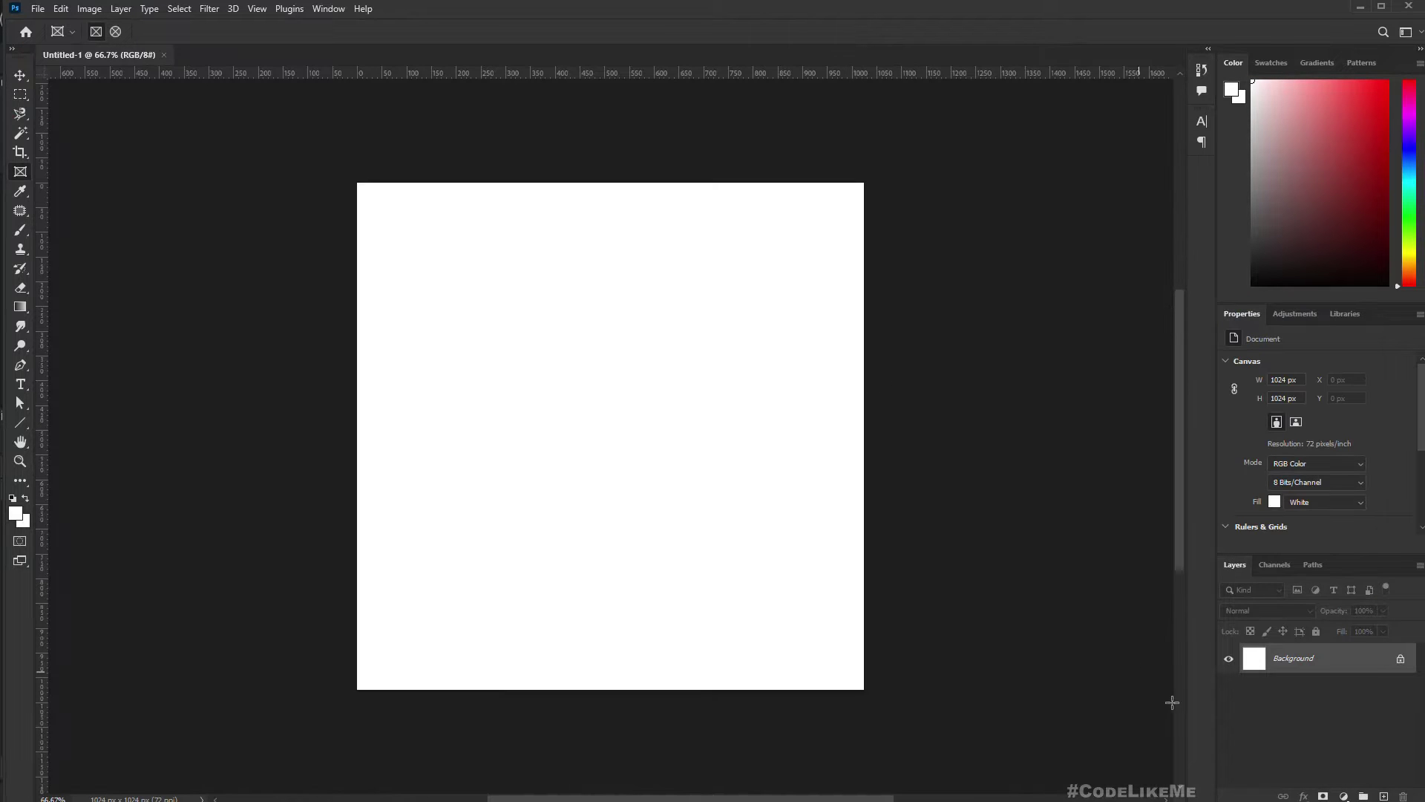
click(1402, 659)
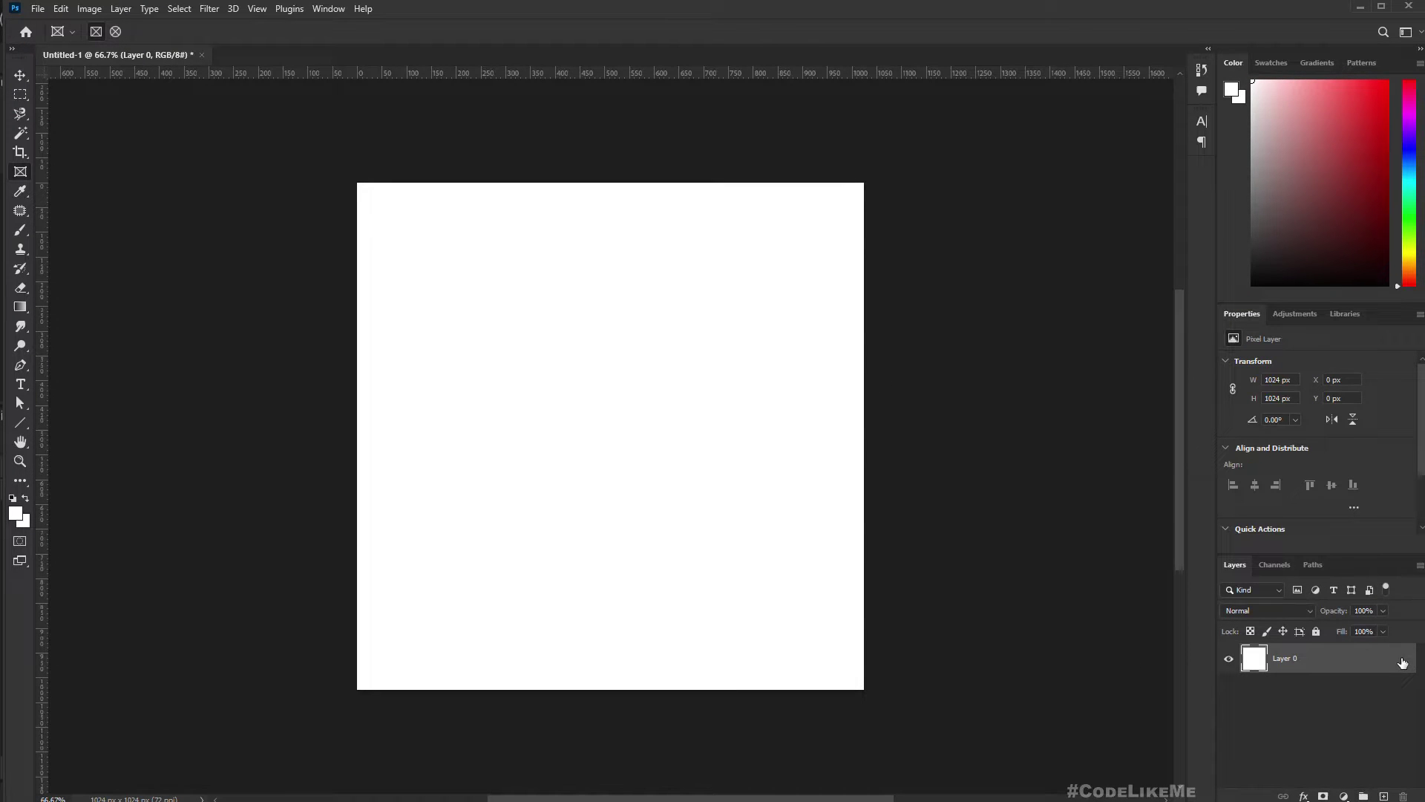
click(1230, 660)
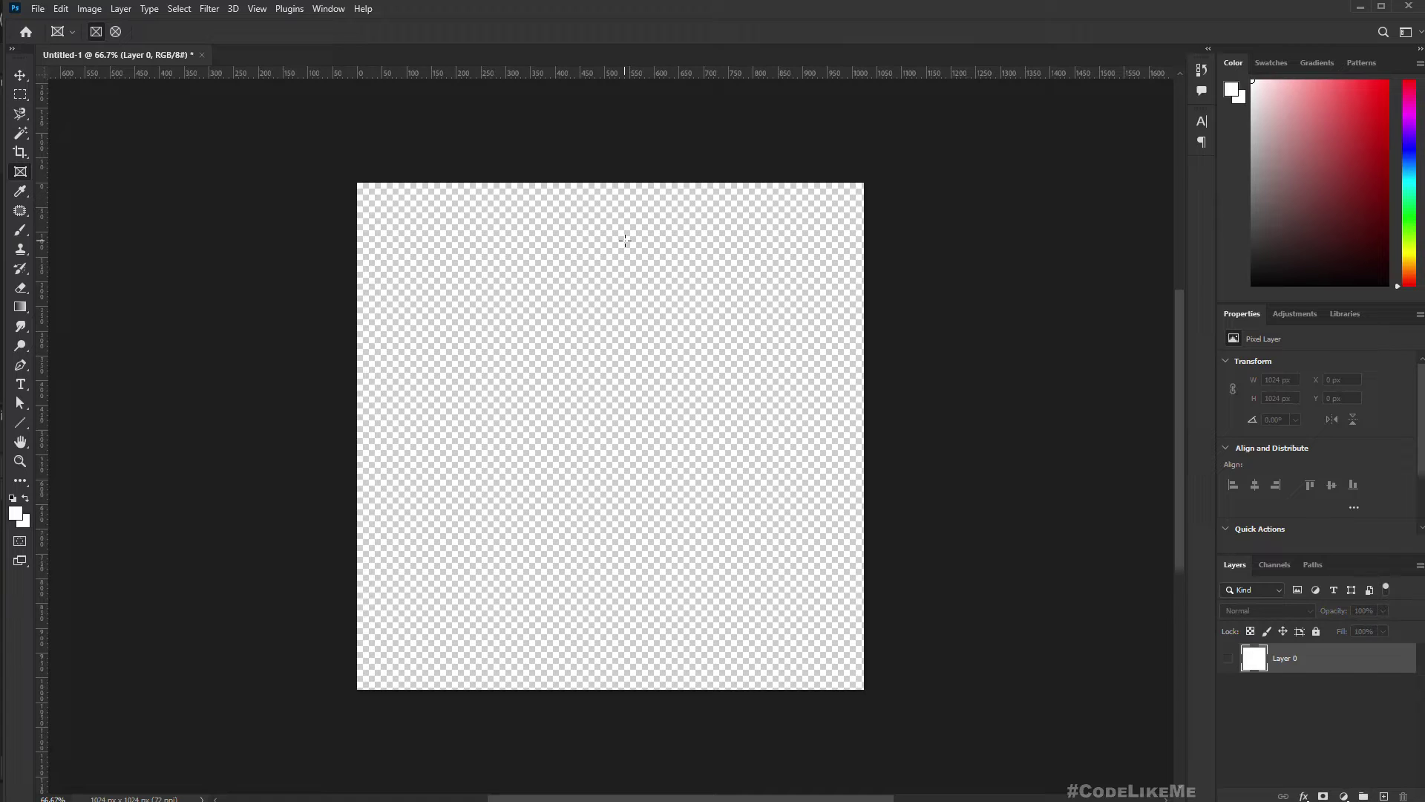
Draw a closed, irregular puddle outline about 863 × 676 px on the canvas with the Pen tool in Shape mode.
key(p)
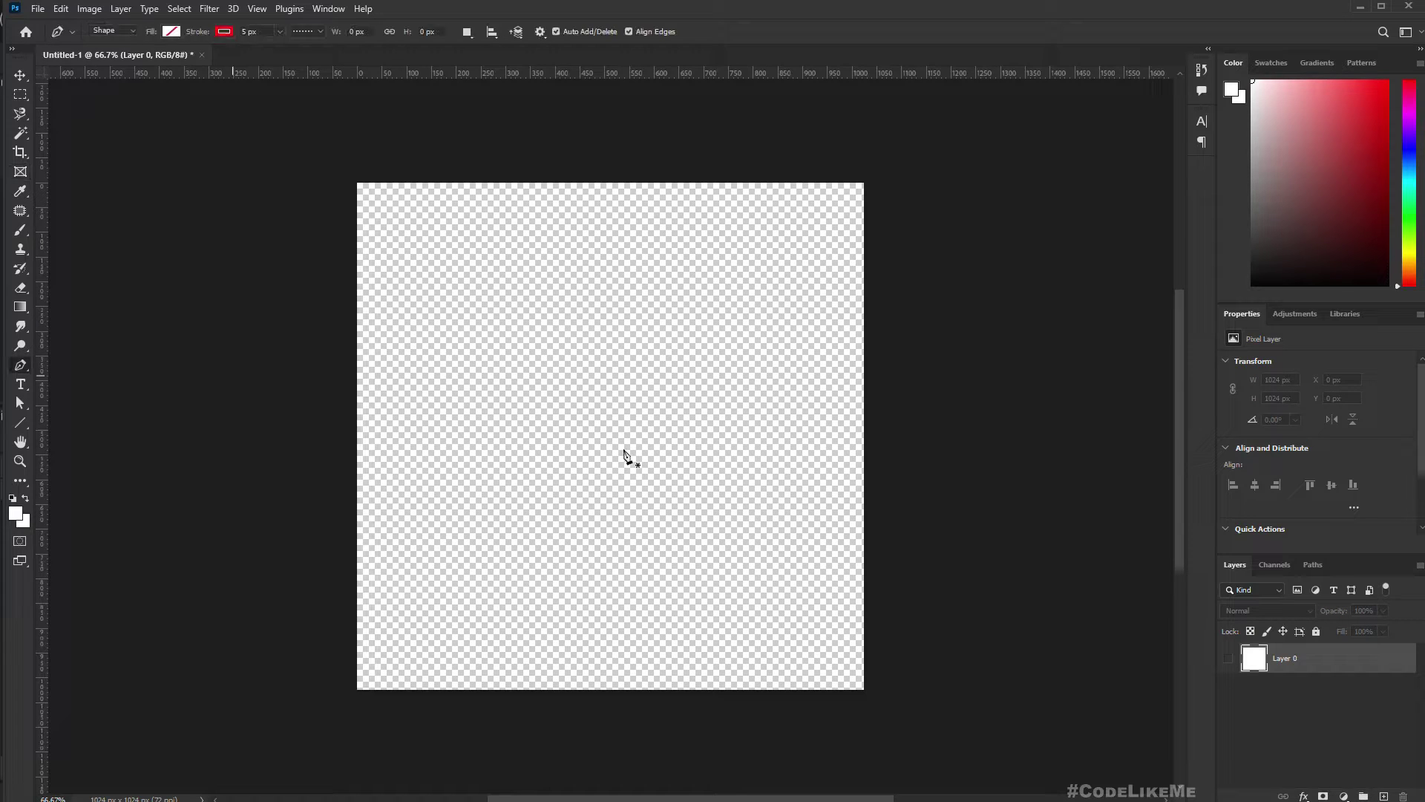
click(477, 454)
drag(549, 303, 602, 326)
drag(729, 350, 757, 442)
drag(789, 587, 694, 636)
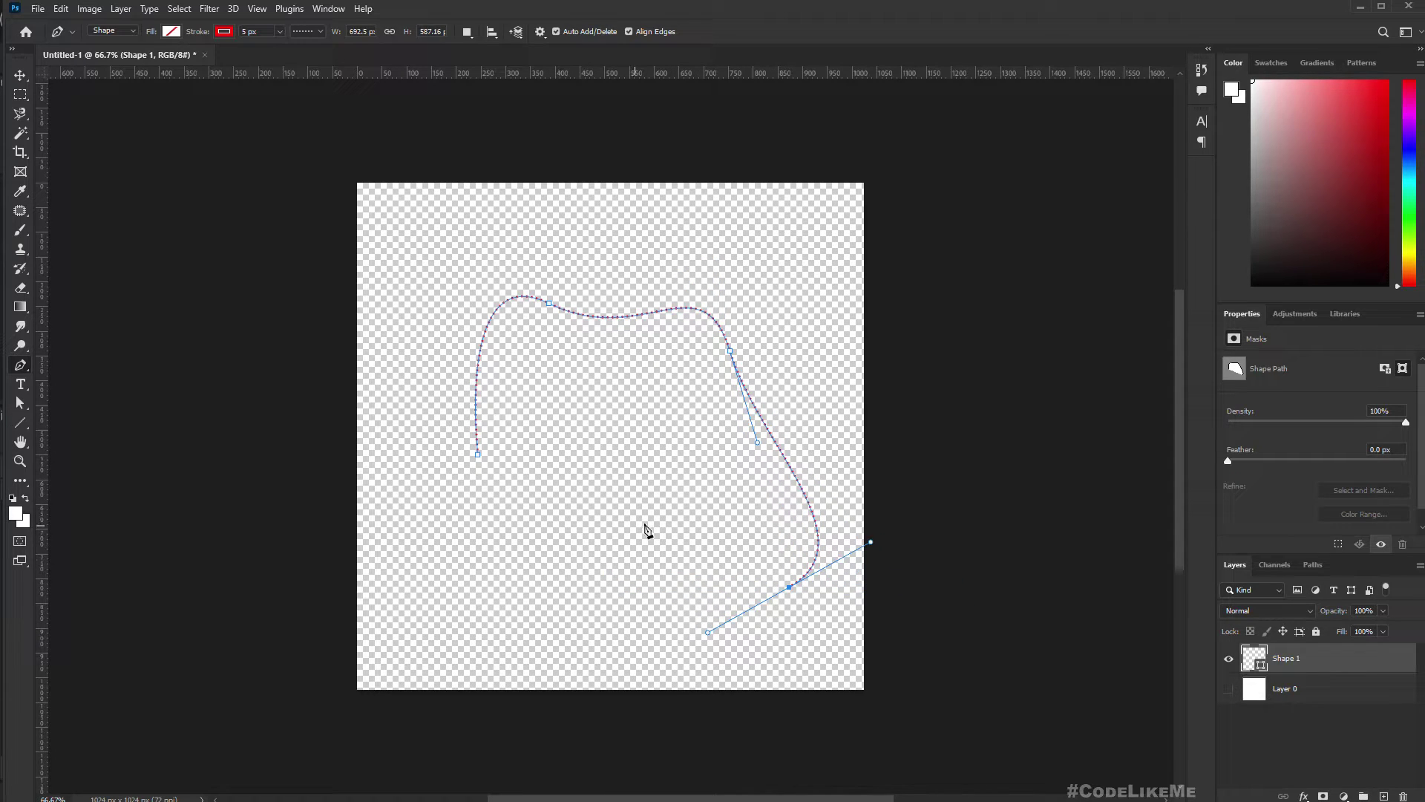
drag(645, 522, 592, 551)
drag(540, 625, 419, 593)
drag(410, 470, 463, 471)
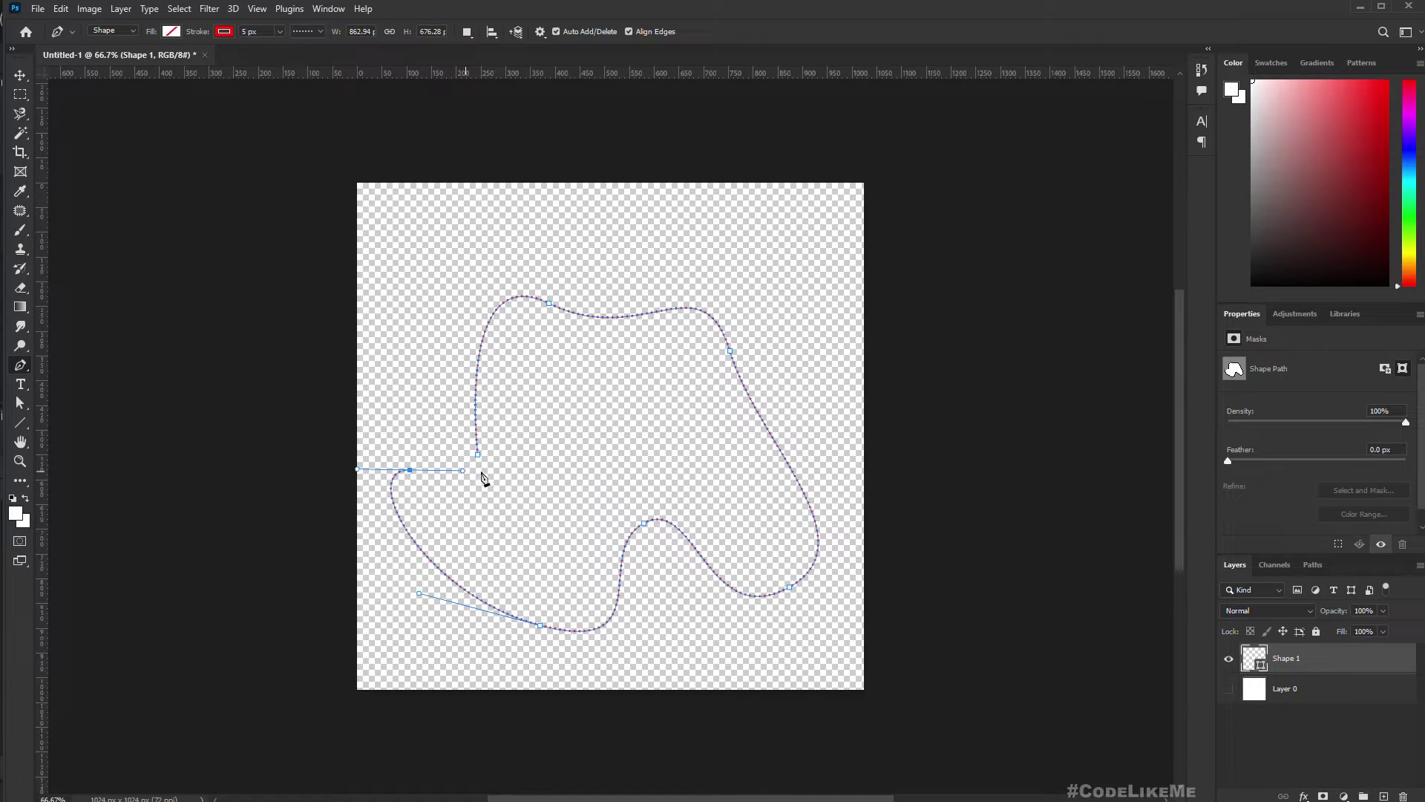
click(477, 454)
Remove the puddle shape's stroke and fill the shape with white.
click(307, 32)
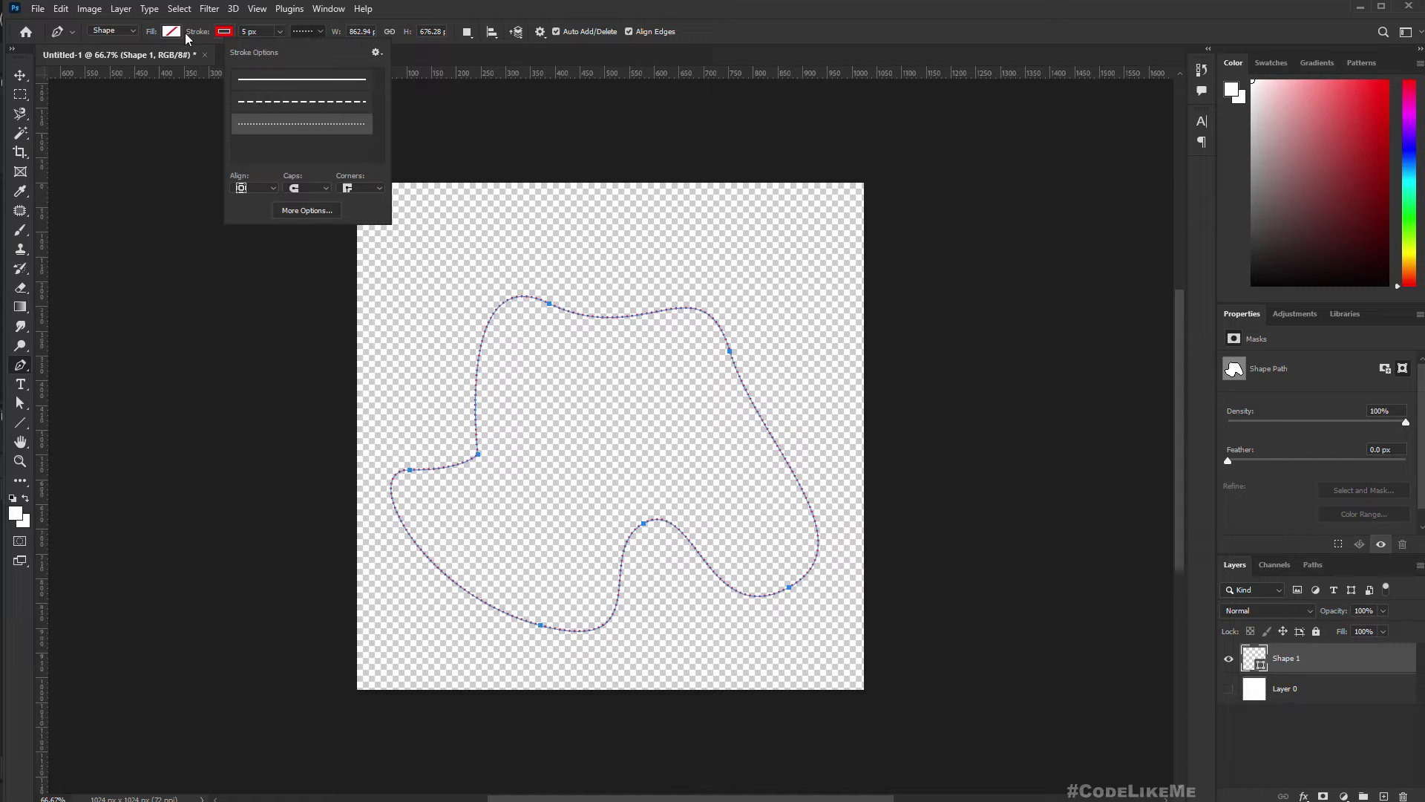
click(223, 32)
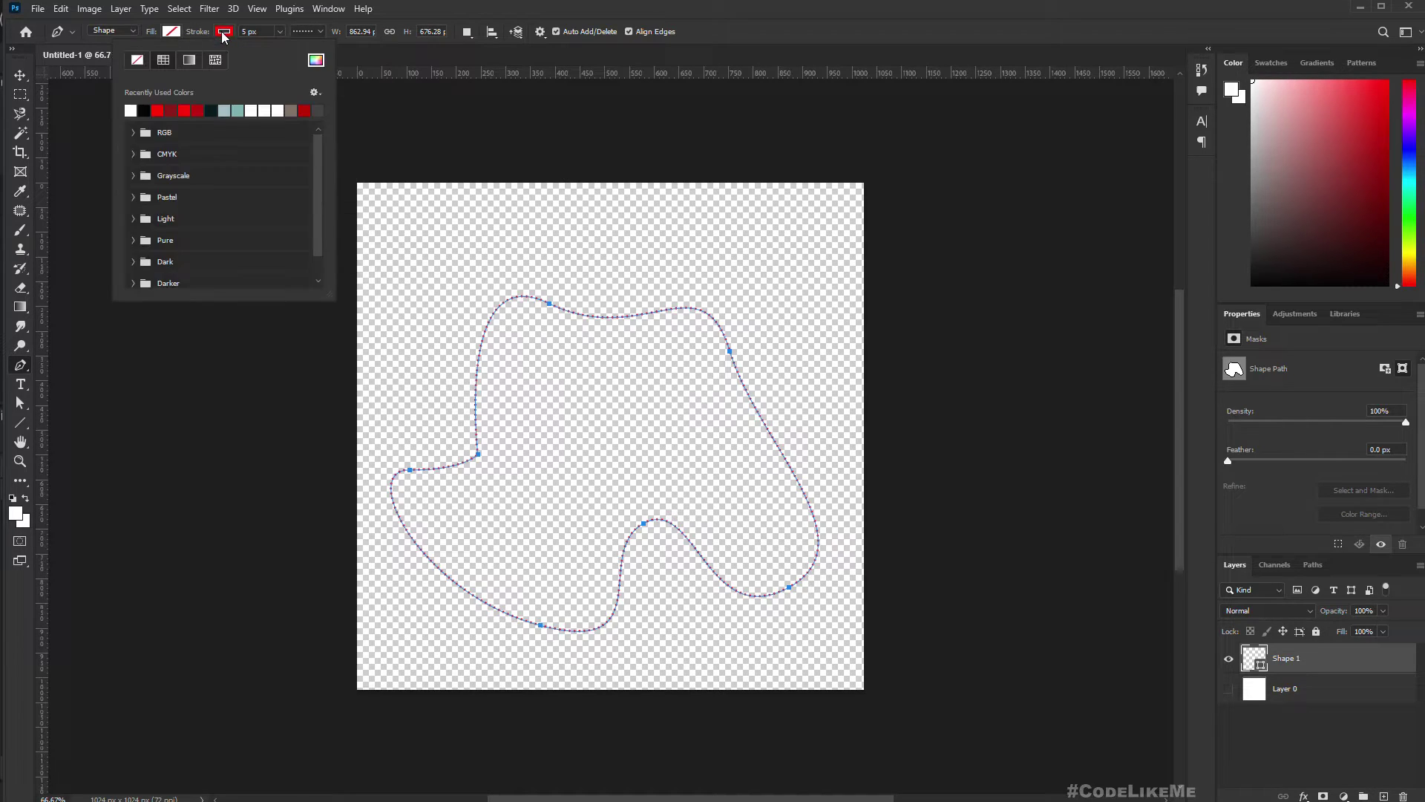
click(137, 59)
click(171, 31)
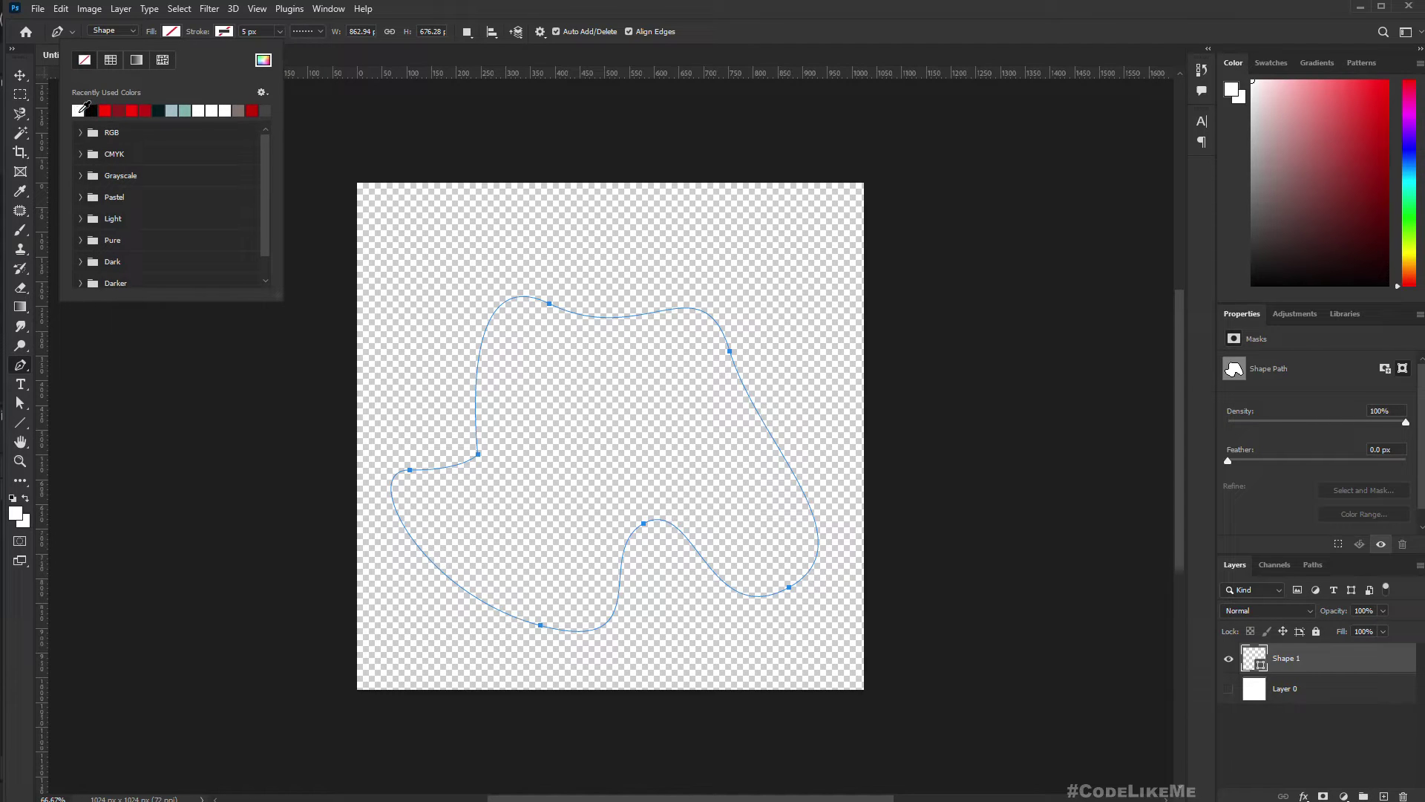
click(80, 109)
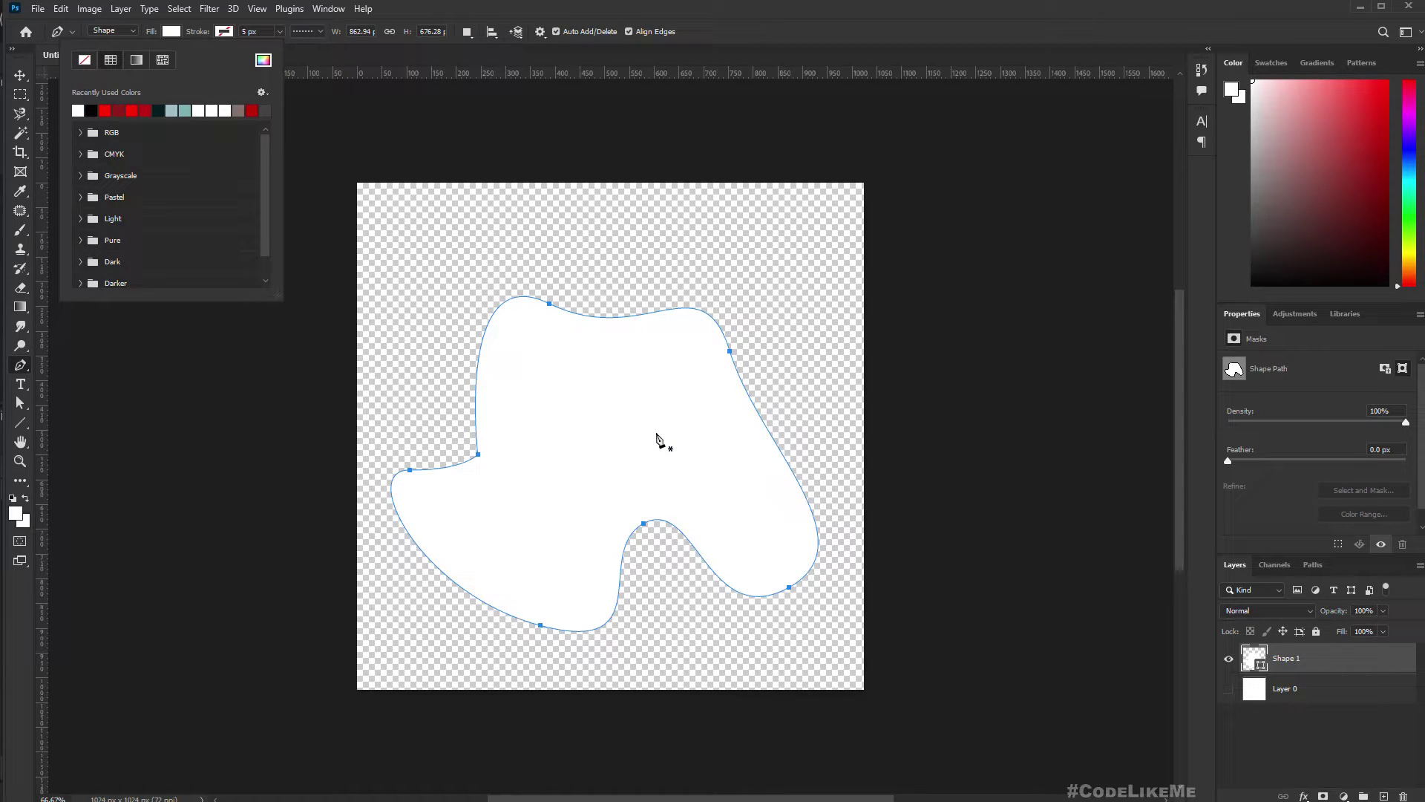
key(Escape)
Move the puddle shape slightly up and right to centre it on the canvas.
key(v)
drag(630, 436, 646, 407)
key(ctrl)
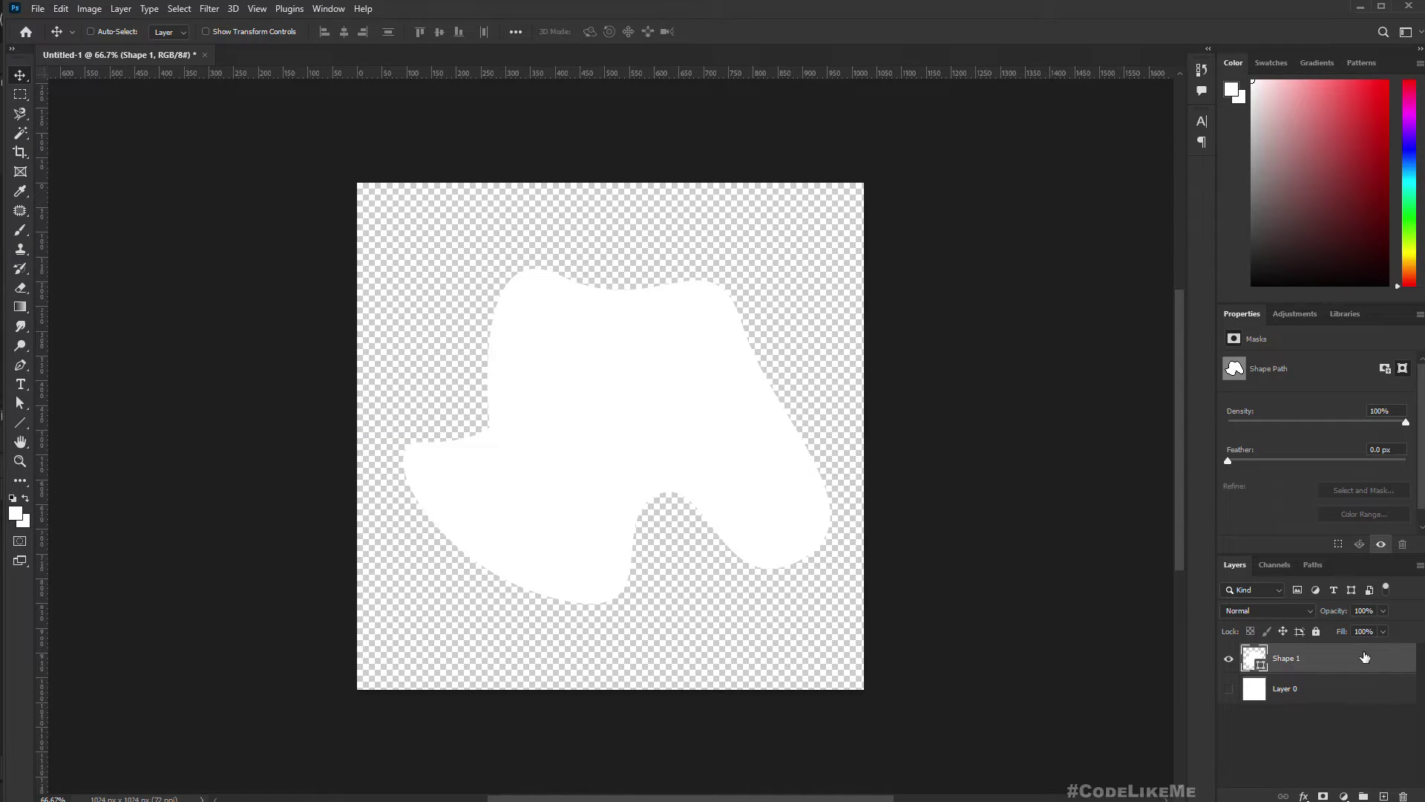
Save the document as a Photoshop file named OilPuddle in the Downloads folder.
key(ctrl+s)
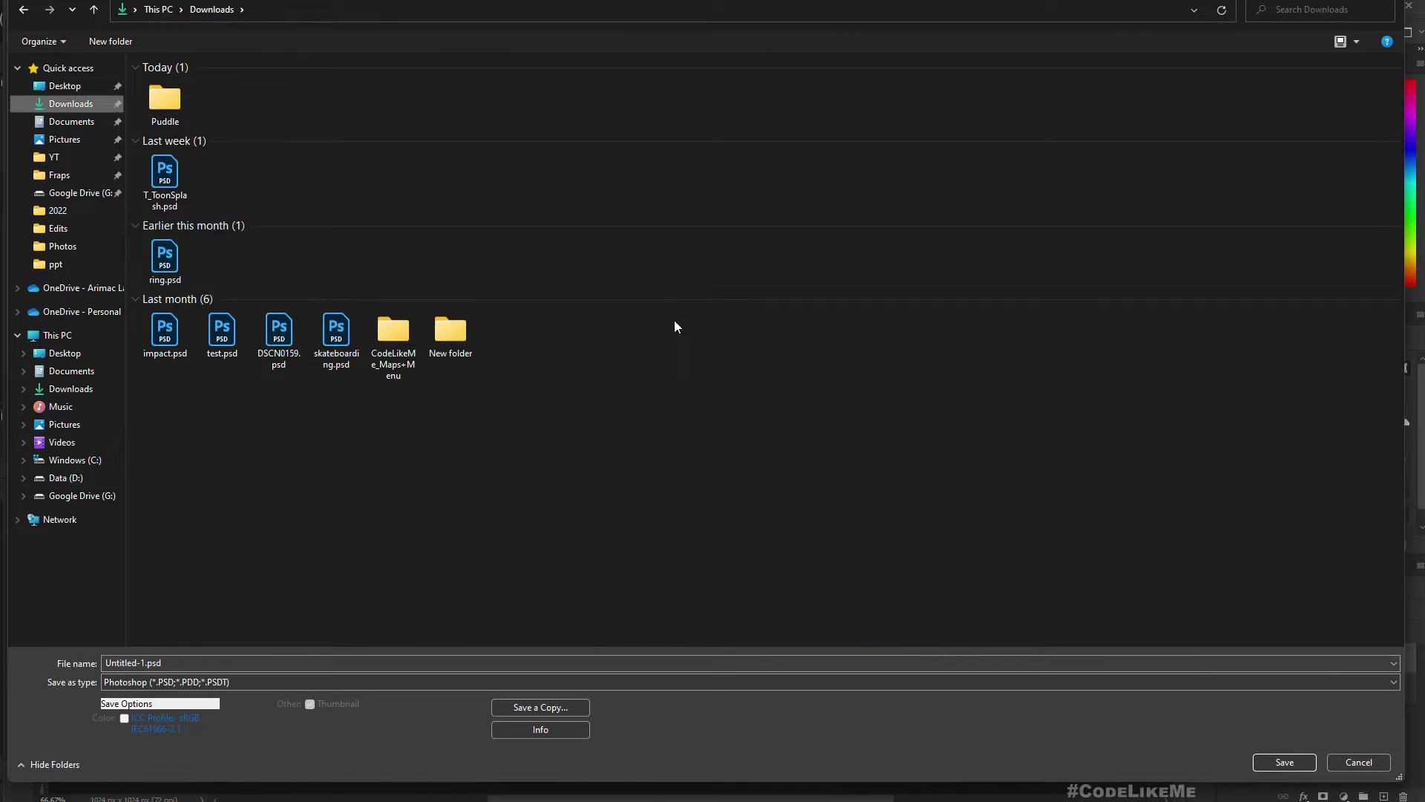
click(284, 662)
text(O)
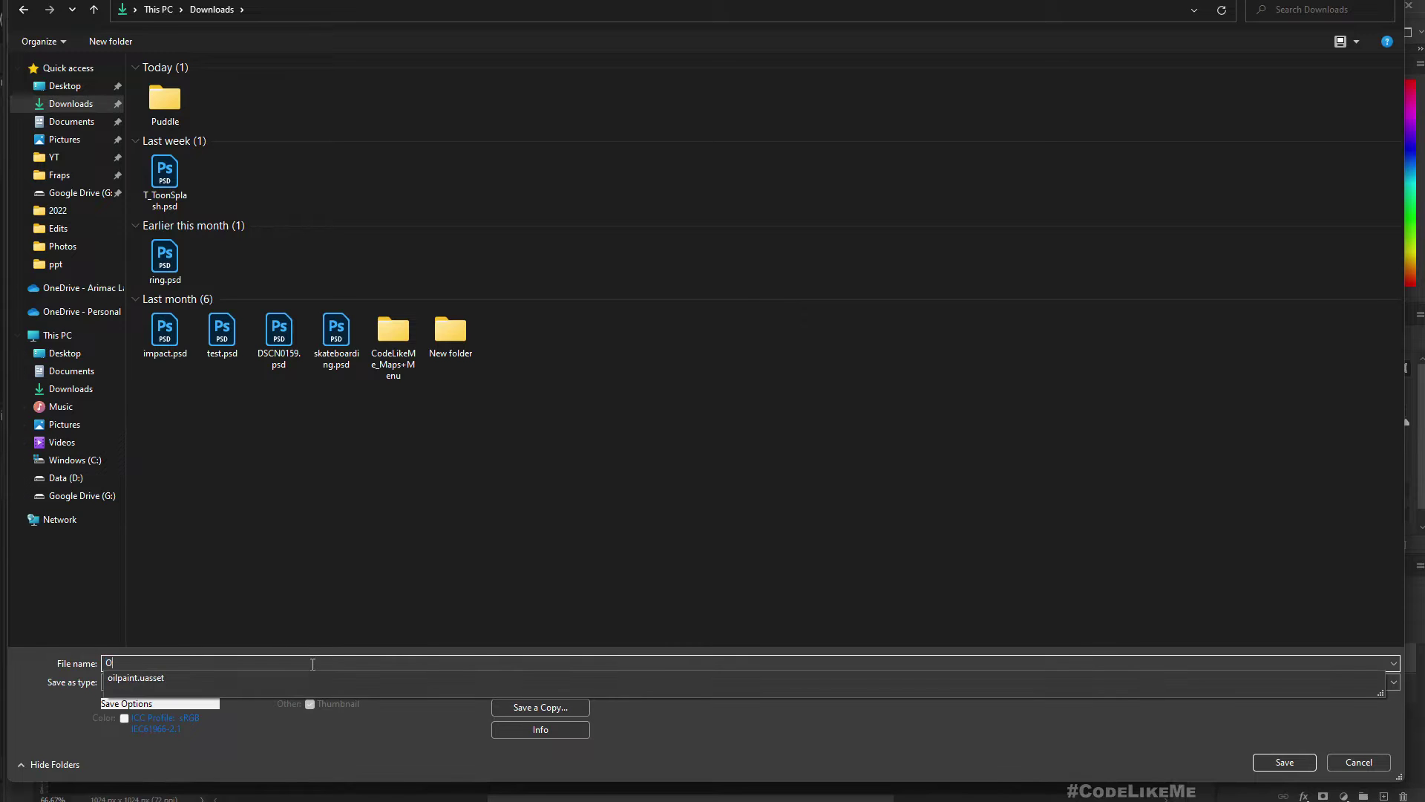
text(ilPuddle)
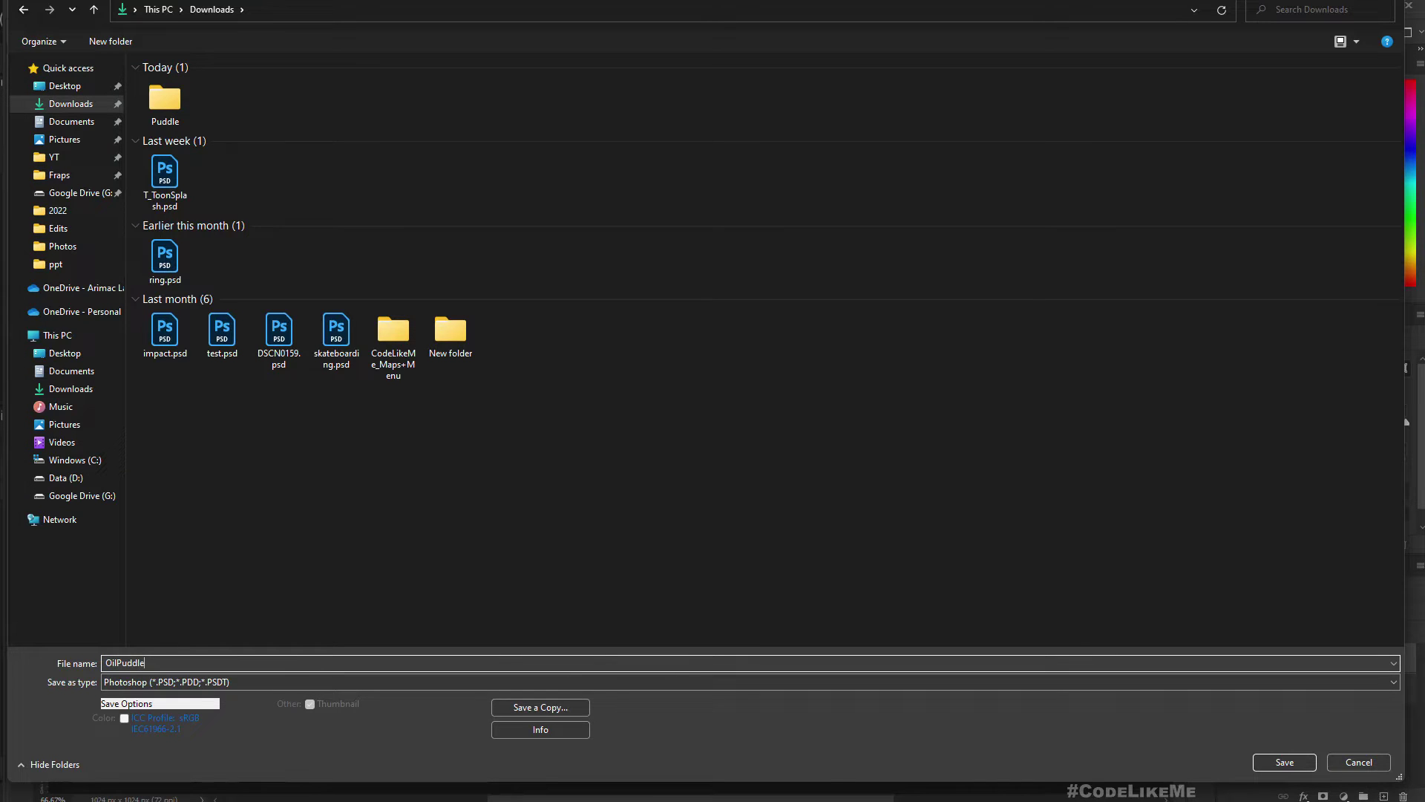
key(Return)
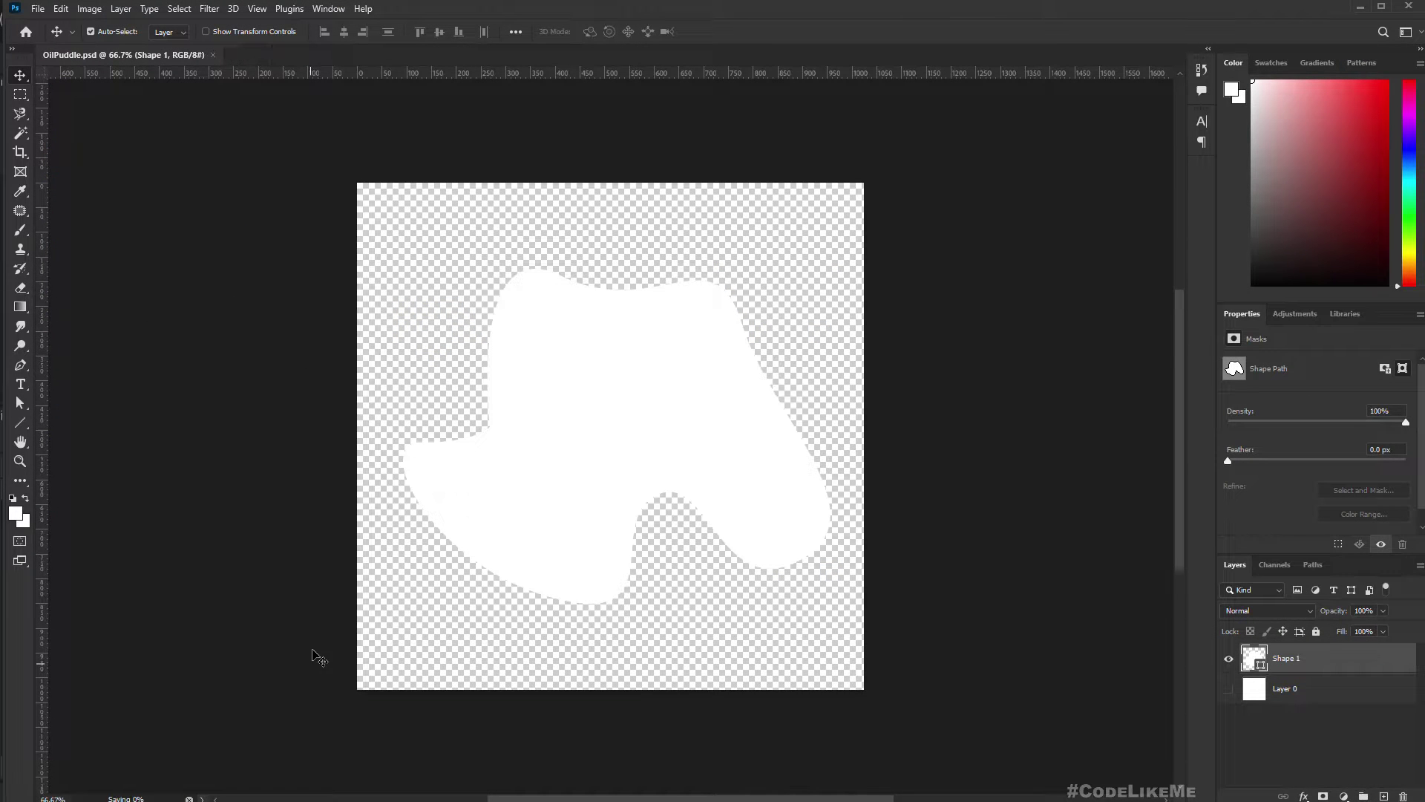
Return to Unreal Engine, clear the content search, and create a folder named Oil inside Materials.
click(1361, 9)
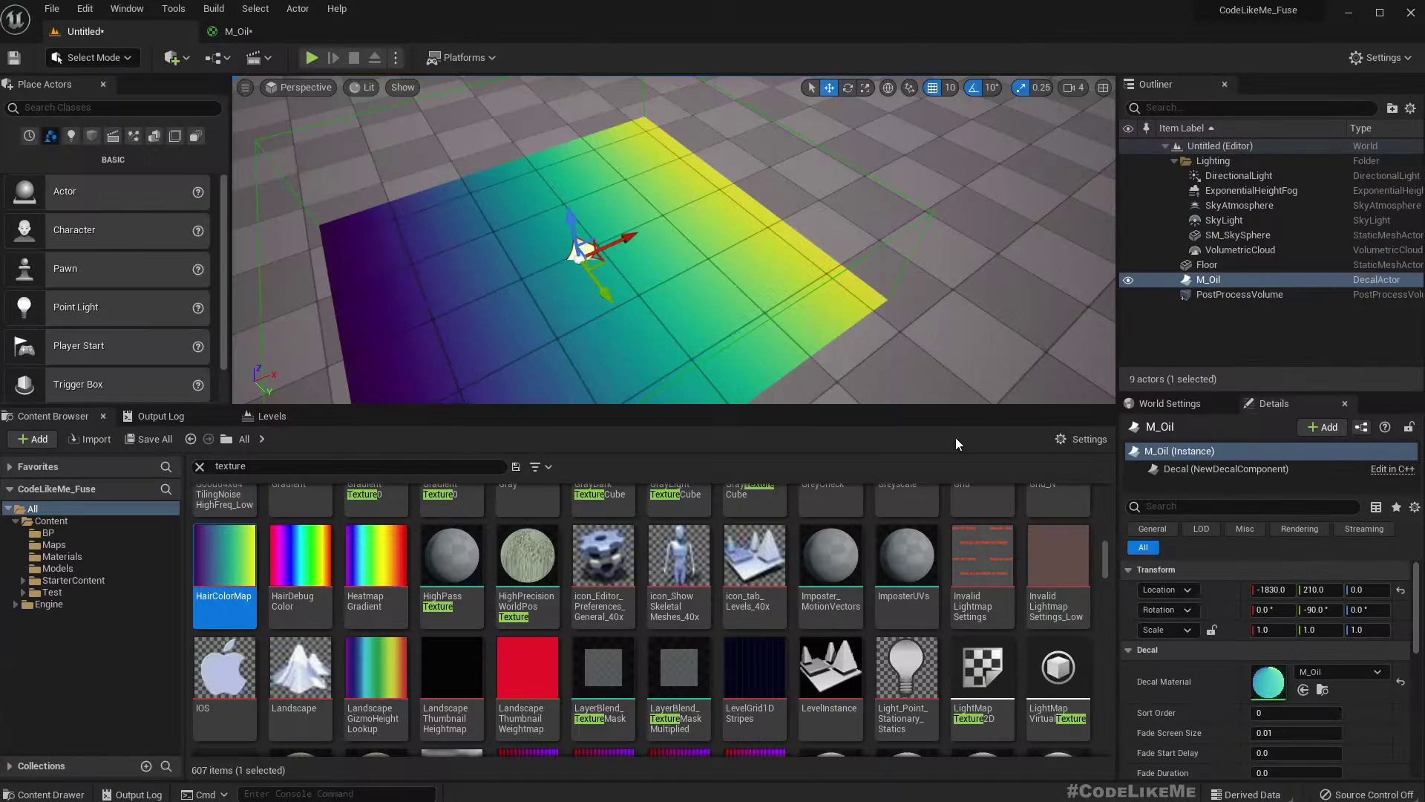
click(63, 555)
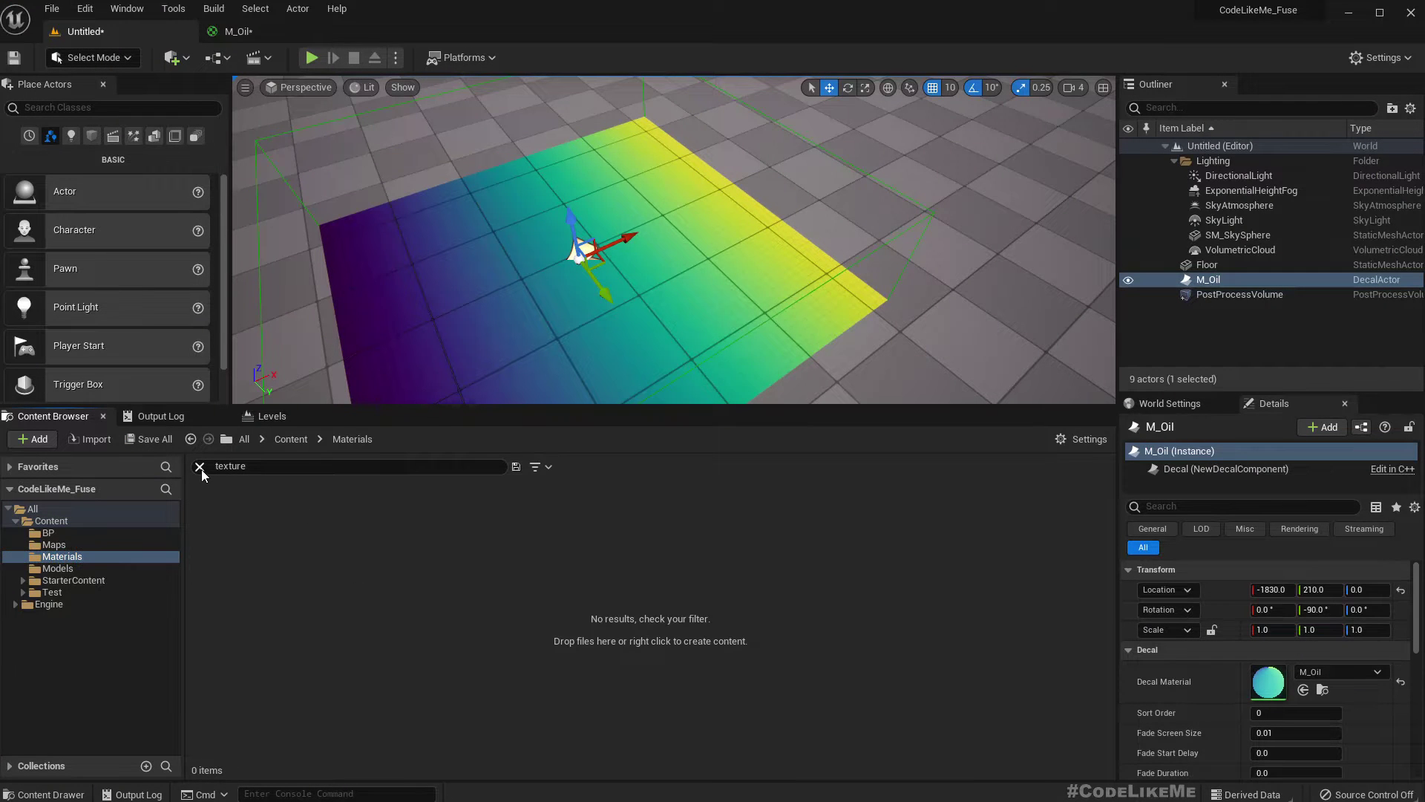
click(199, 466)
right_click(372, 562)
click(429, 127)
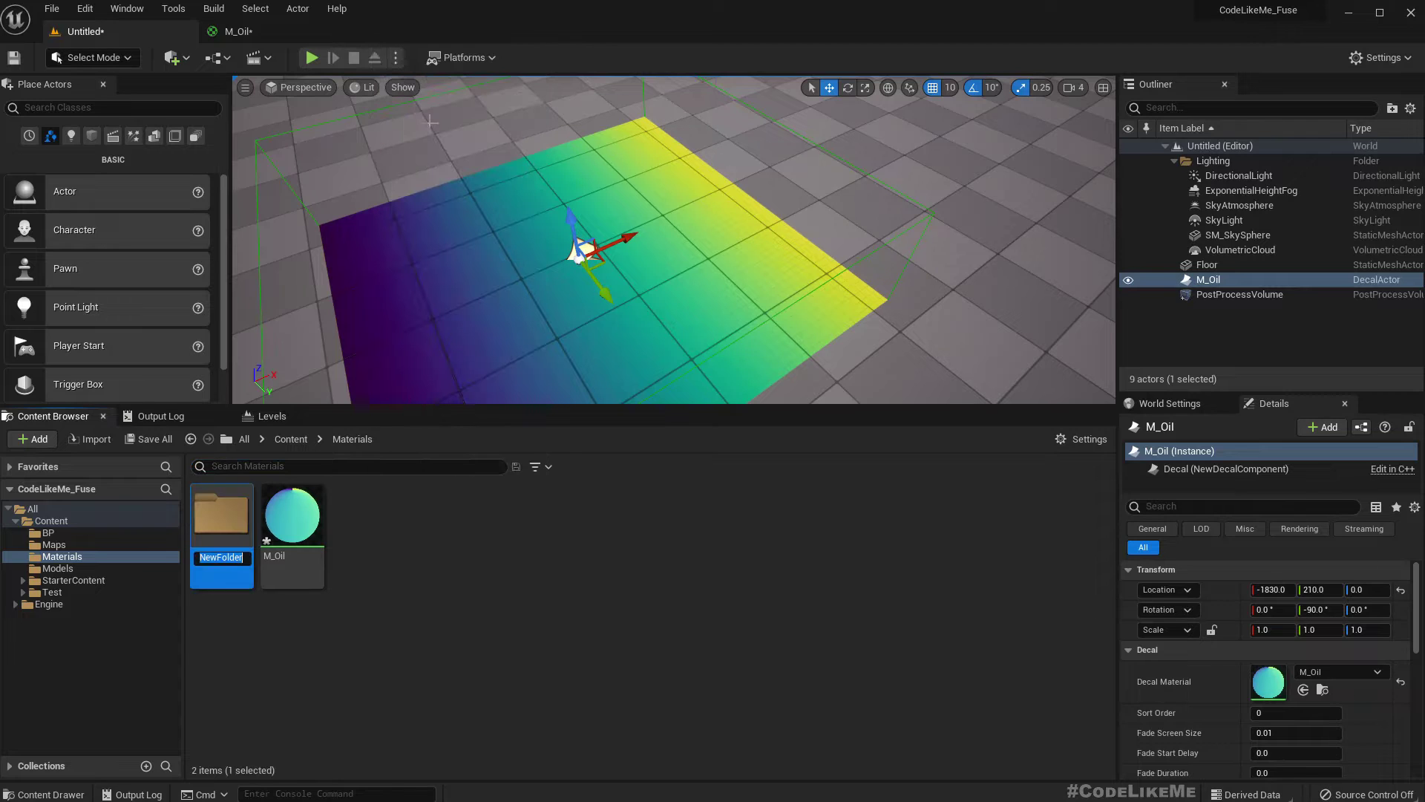
text(Oil)
key(Return)
Move M_Oil into the Oil folder and import OilPuddle.psd into that folder.
drag(310, 565, 230, 523)
click(296, 539)
double_click(223, 524)
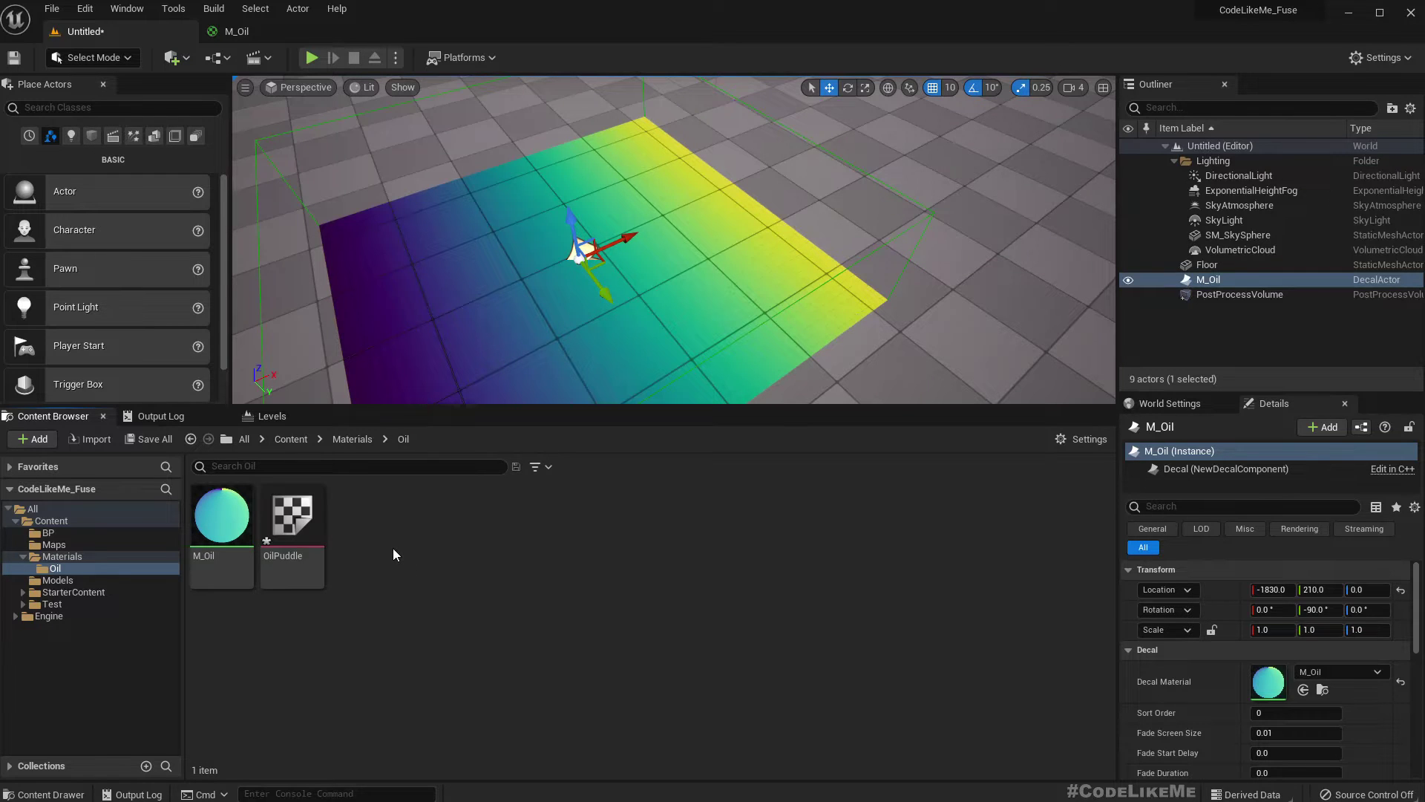
Add the OilPuddle texture as a Texture Sample node in the M_Oil graph and inspect the texture in its editor.
drag(291, 520, 542, 483)
right_drag(731, 541, 751, 397)
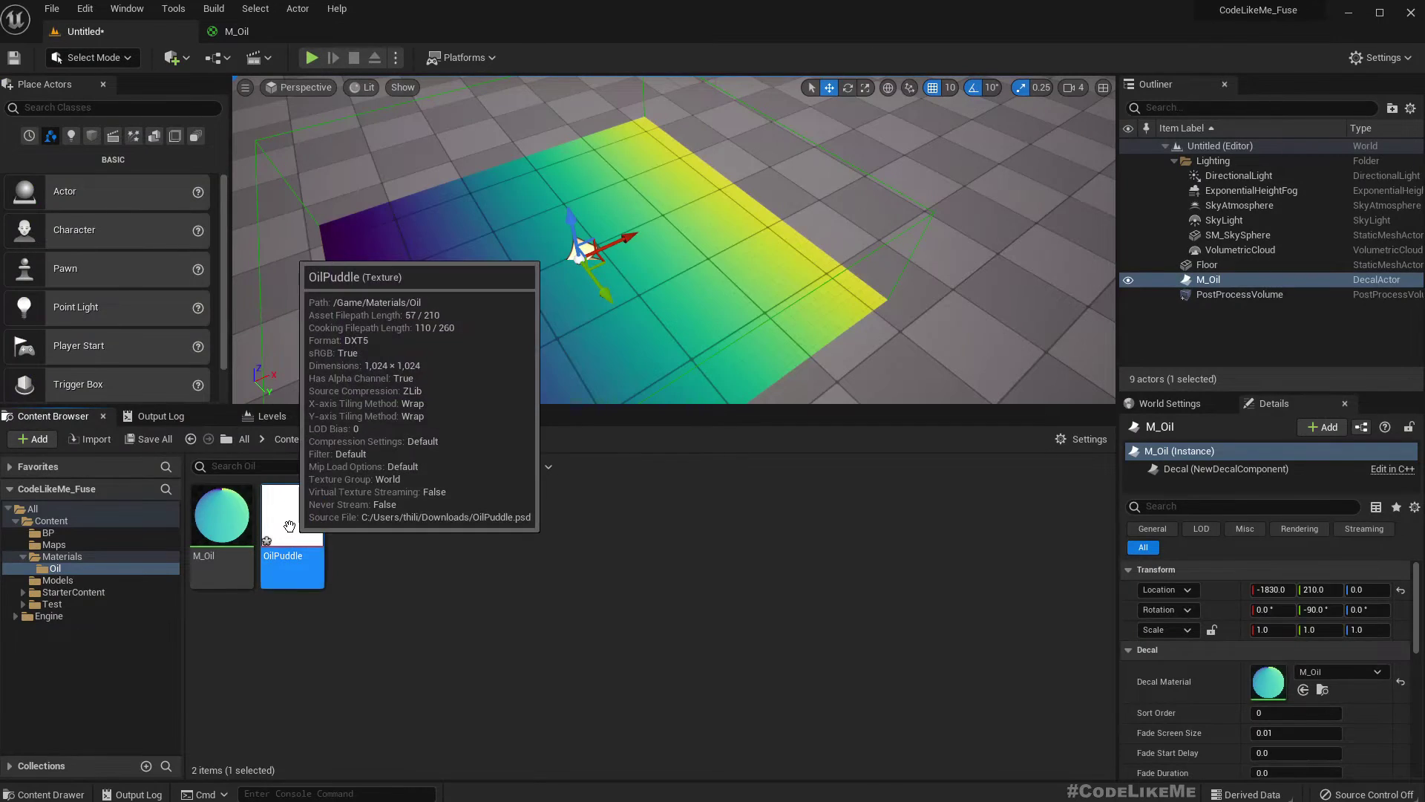
double_click(289, 525)
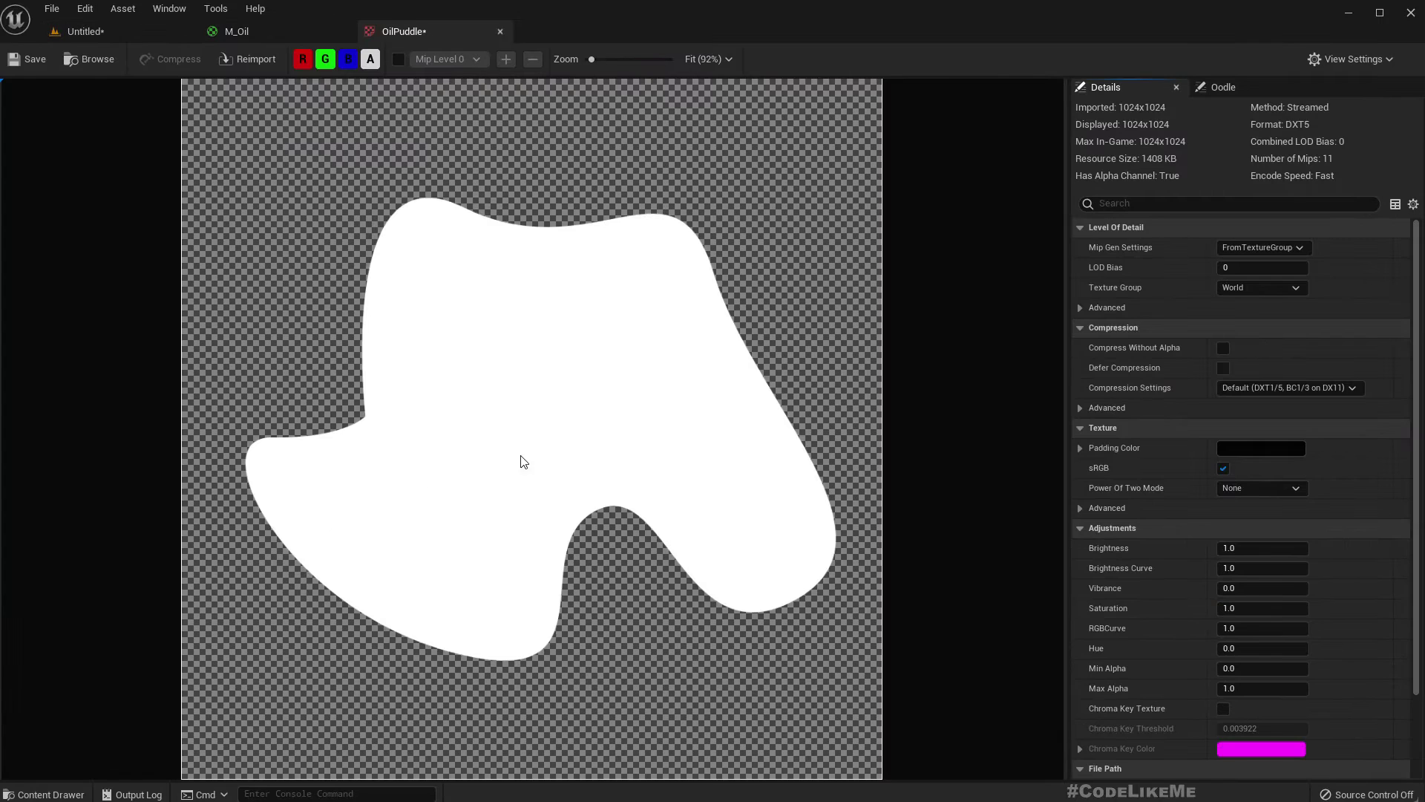
click(500, 32)
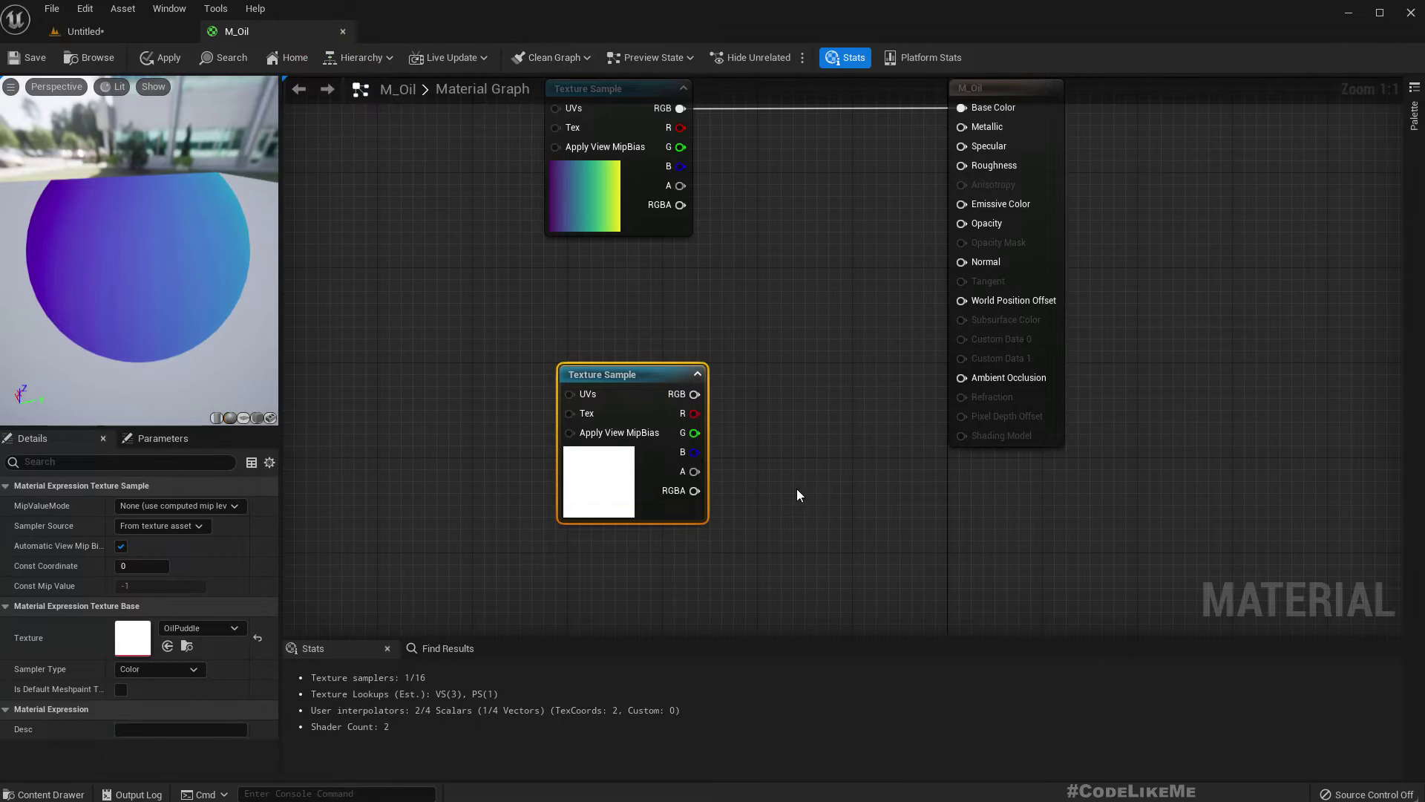
Connect the OilPuddle sample's alpha output to Opacity, apply the material, and return to the level to check the decal.
drag(694, 471, 992, 224)
drag(187, 291, 134, 312)
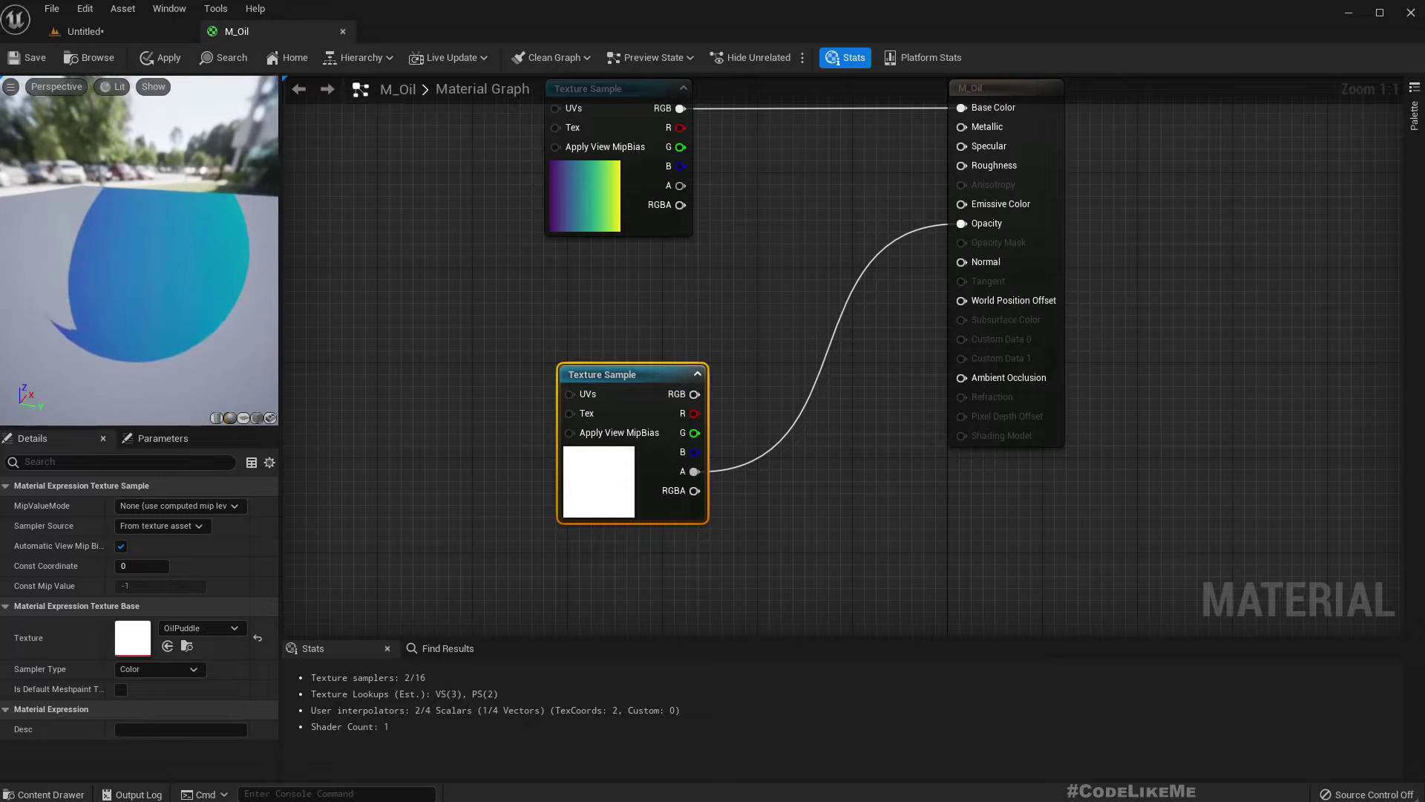
click(178, 60)
click(132, 34)
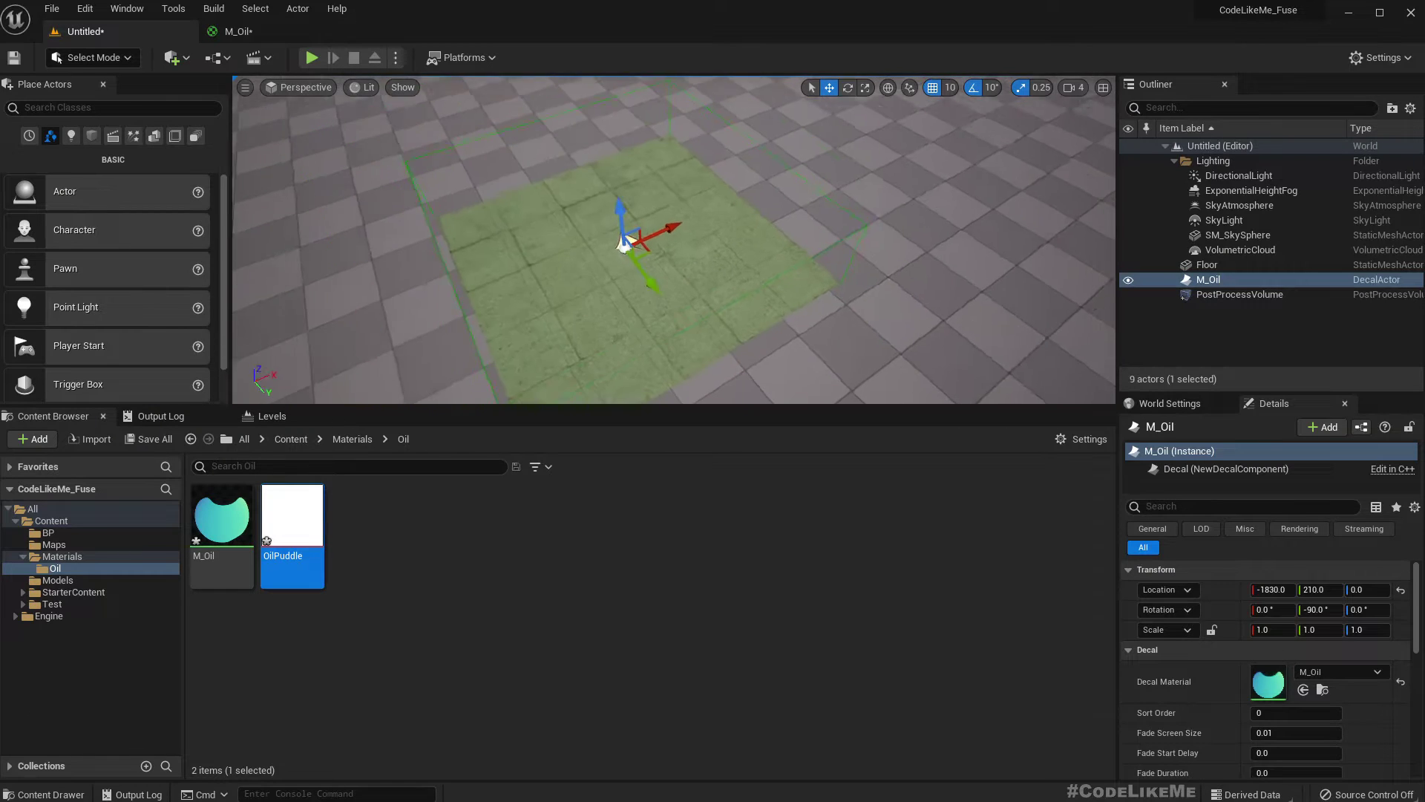
Enlarge the level viewport and examine the oil decal's colour gradient and puddle outline from several angles and distances.
right_drag(742, 297, 698, 312)
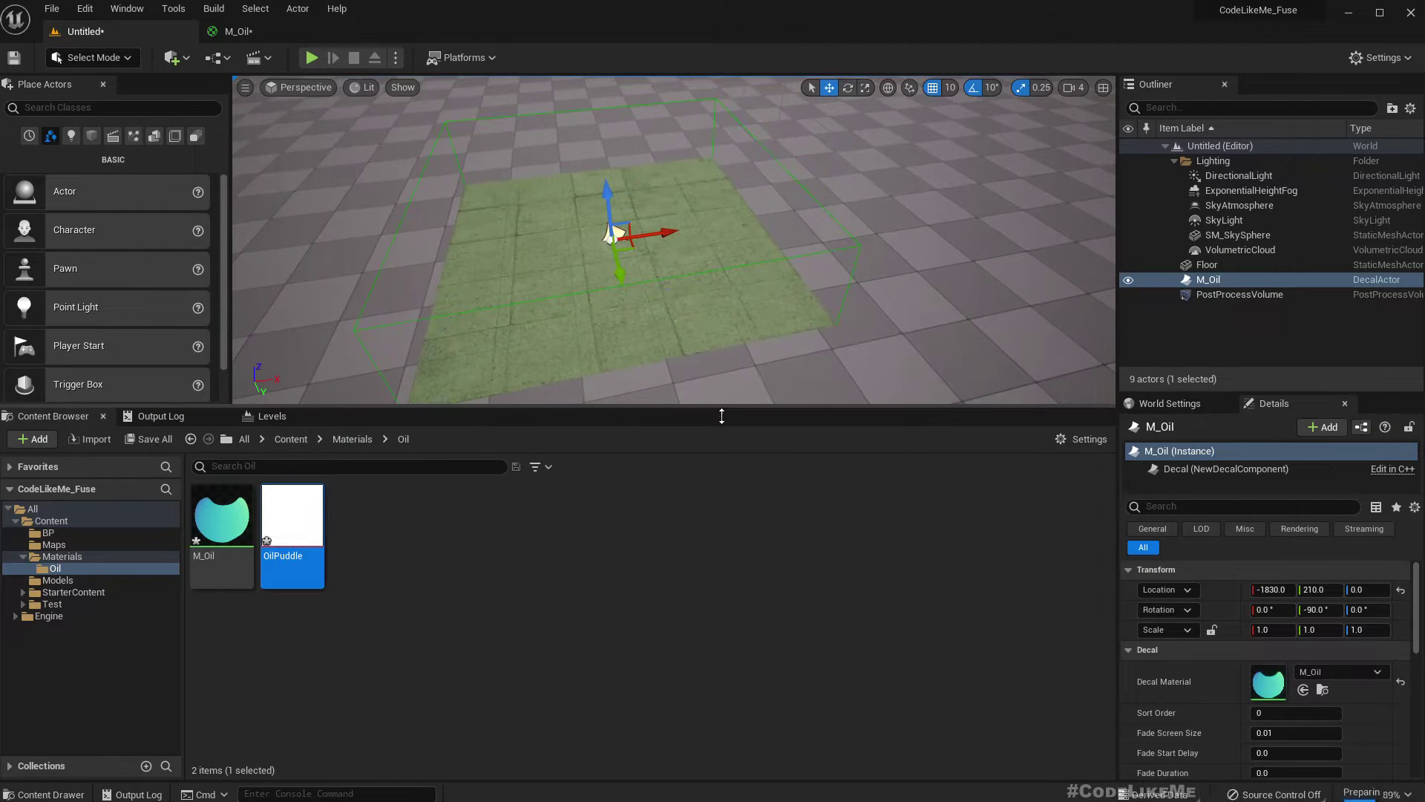
drag(719, 428, 705, 527)
mouse_move(704, 445)
right_down()
mouse_move(638, 430)
mouse_move(723, 440)
right_up()
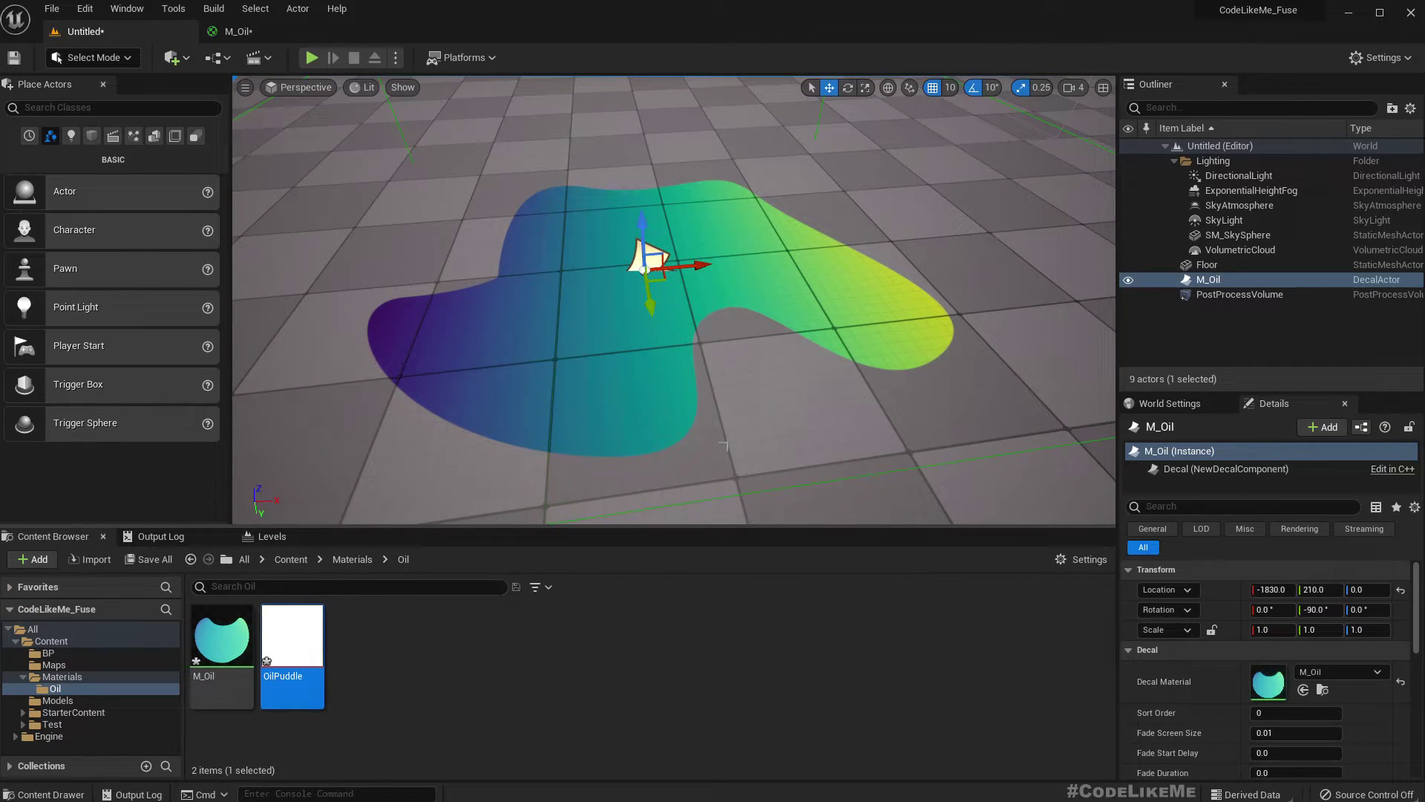
right_drag(723, 440, 798, 449)
key(w)
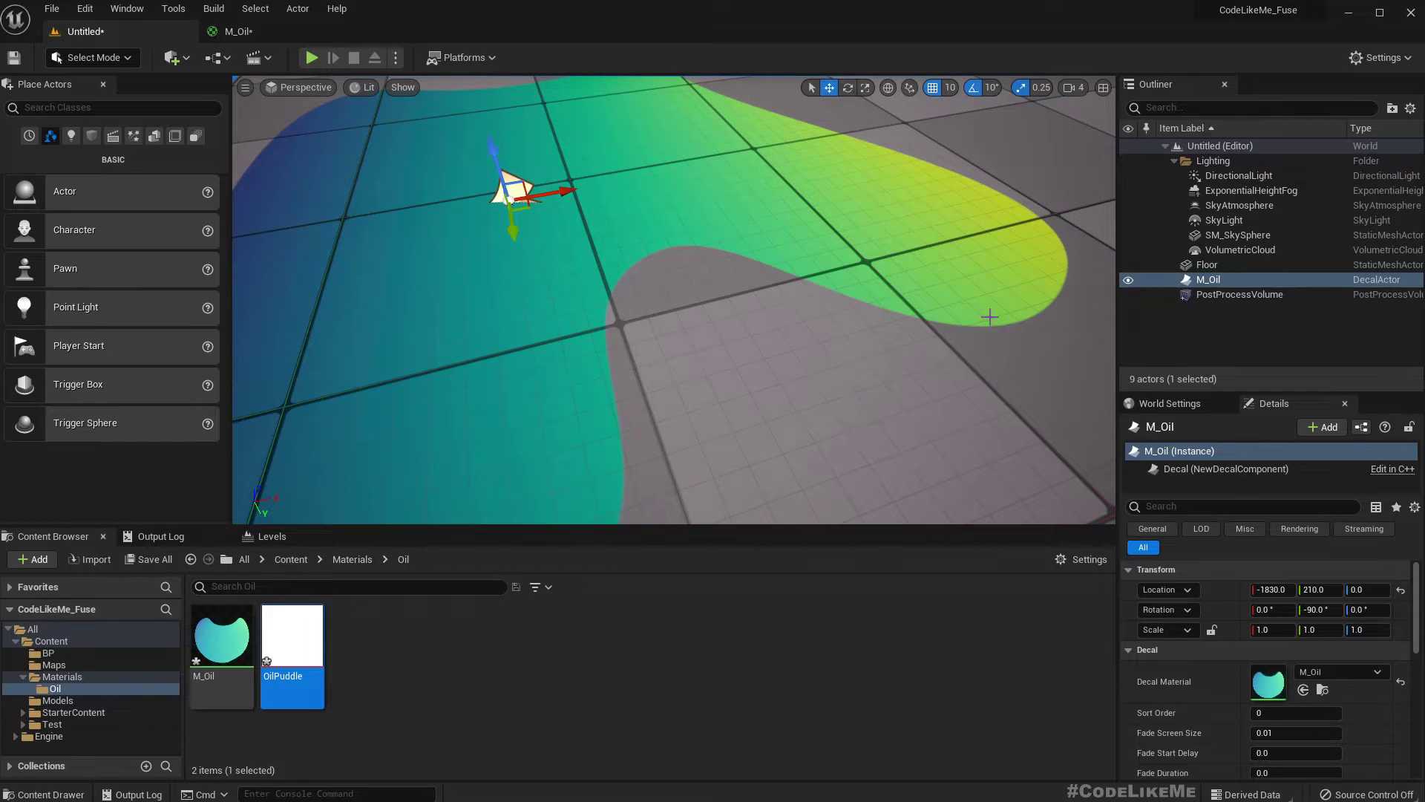
scroll(957, 327, up, 5)
scroll(958, 326, down, 5)
scroll(948, 319, up, 3)
scroll(883, 313, down, 5)
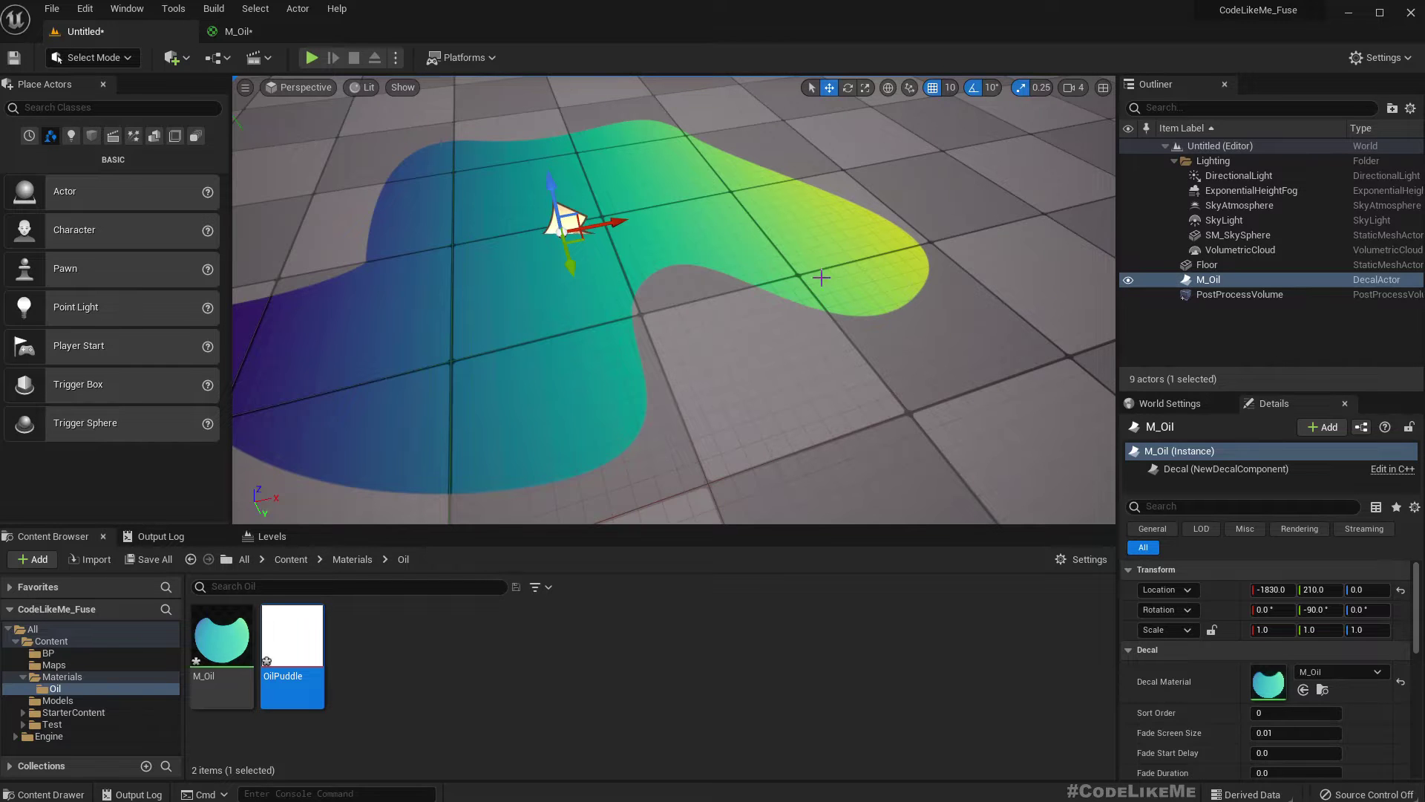
key(f)
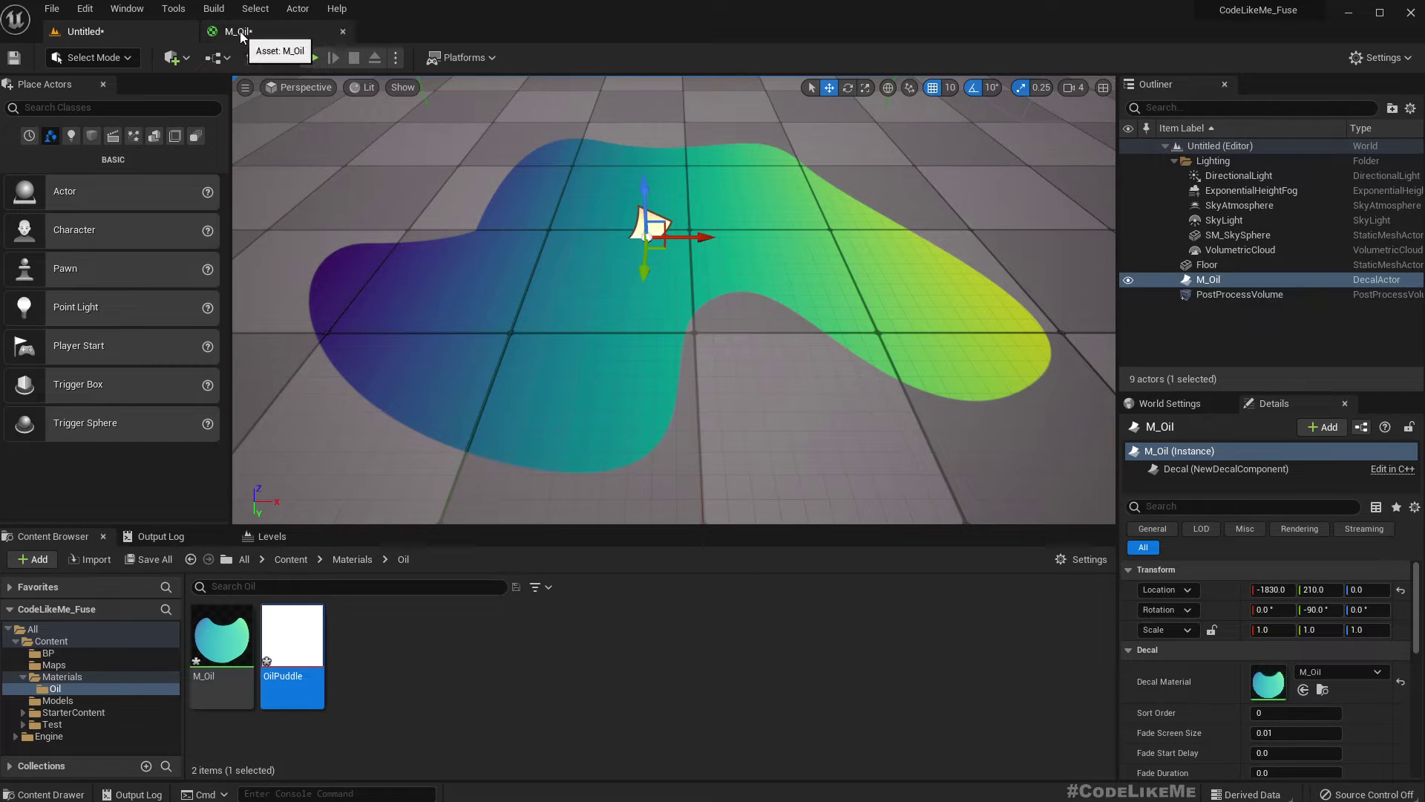
scroll(674, 300, up, 3)
scroll(674, 299, down, 3)
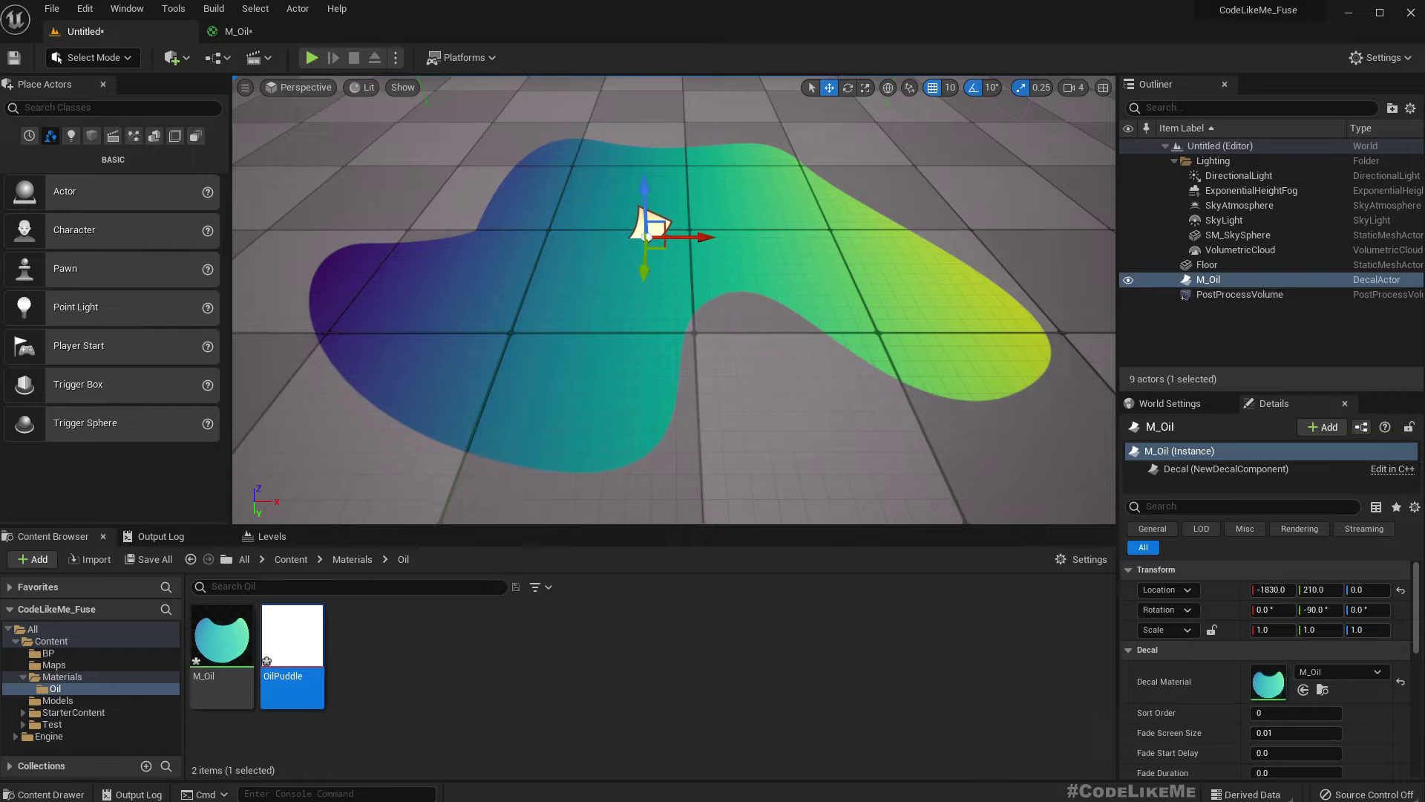
middle_drag(674, 299, 585, 287)
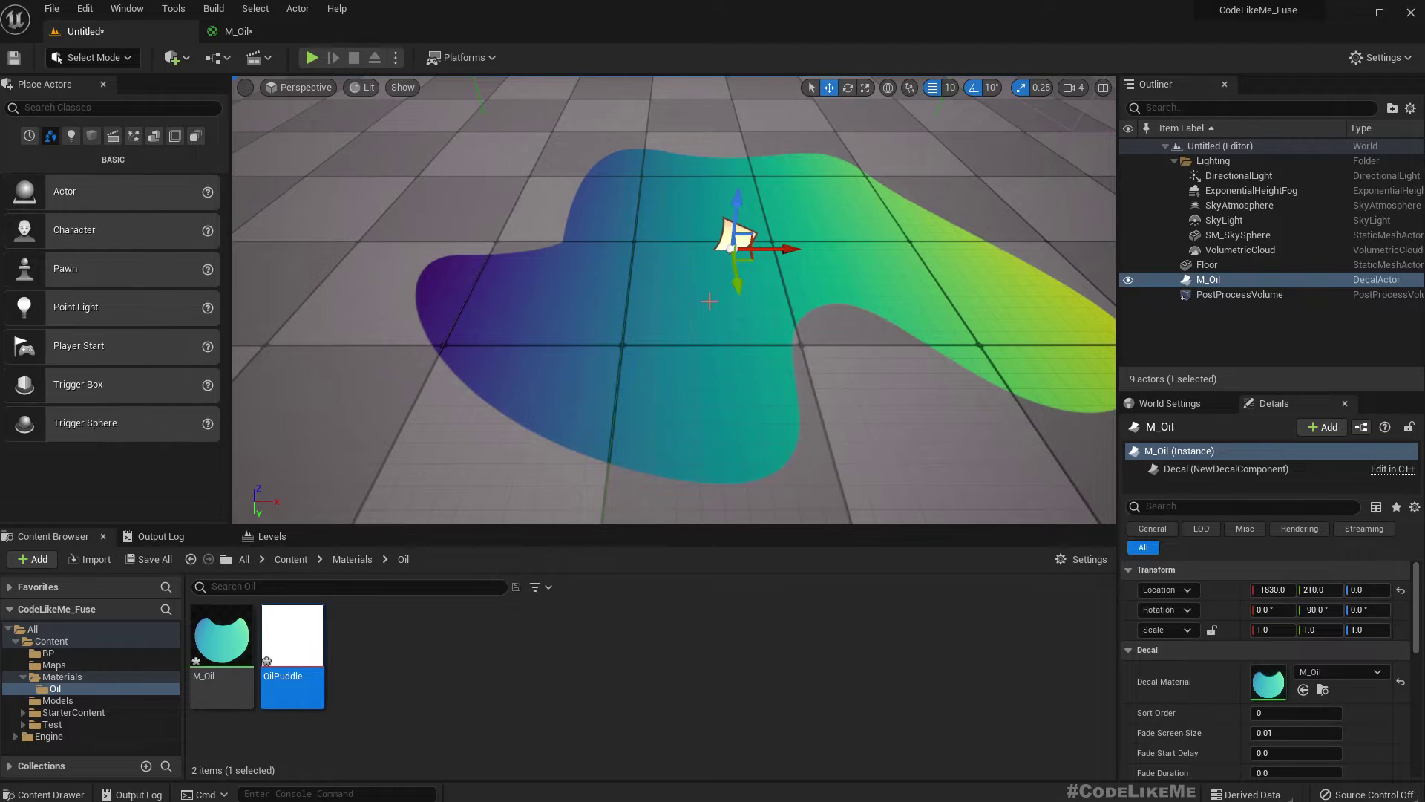
middle_drag(688, 297, 928, 288)
scroll(707, 306, up, 3)
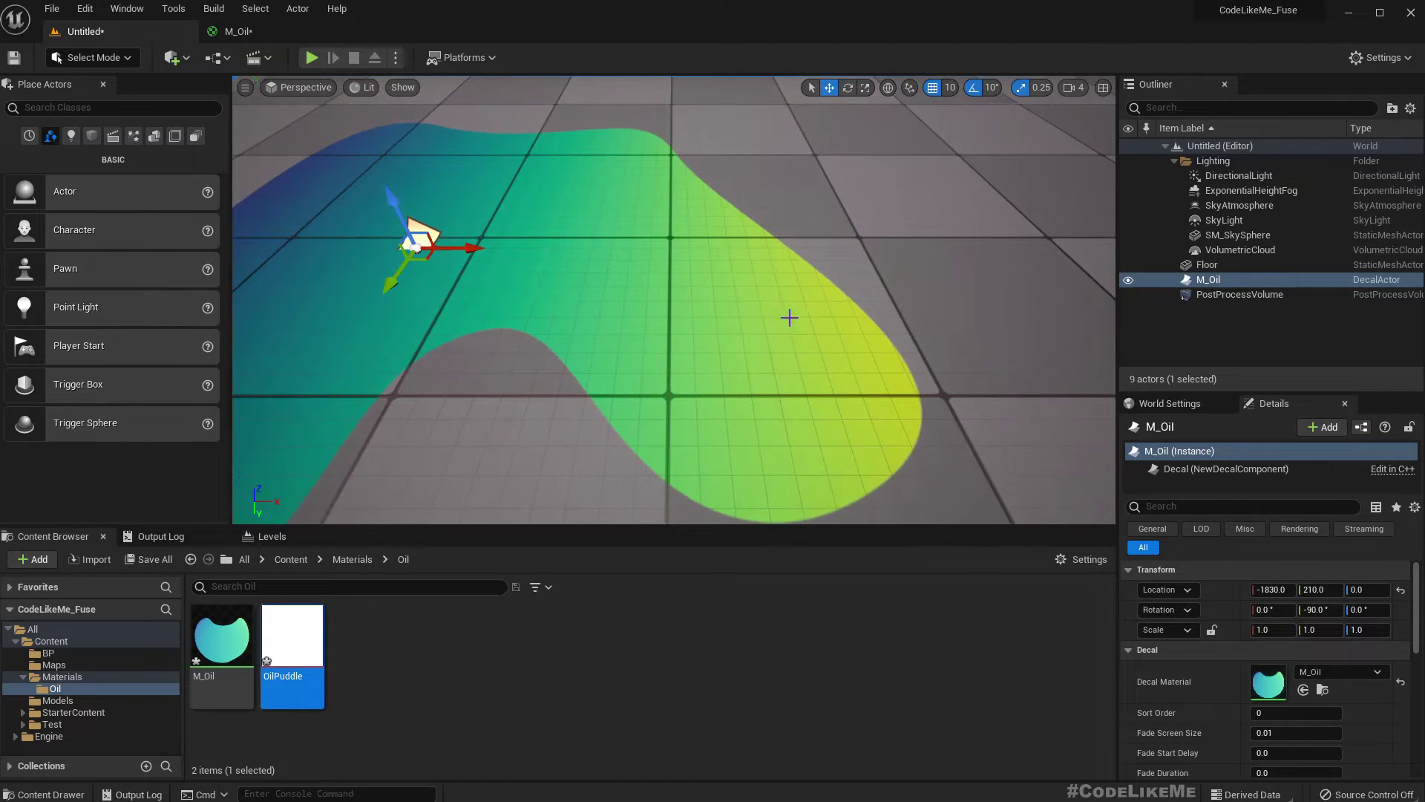
middle_drag(789, 318, 479, 223)
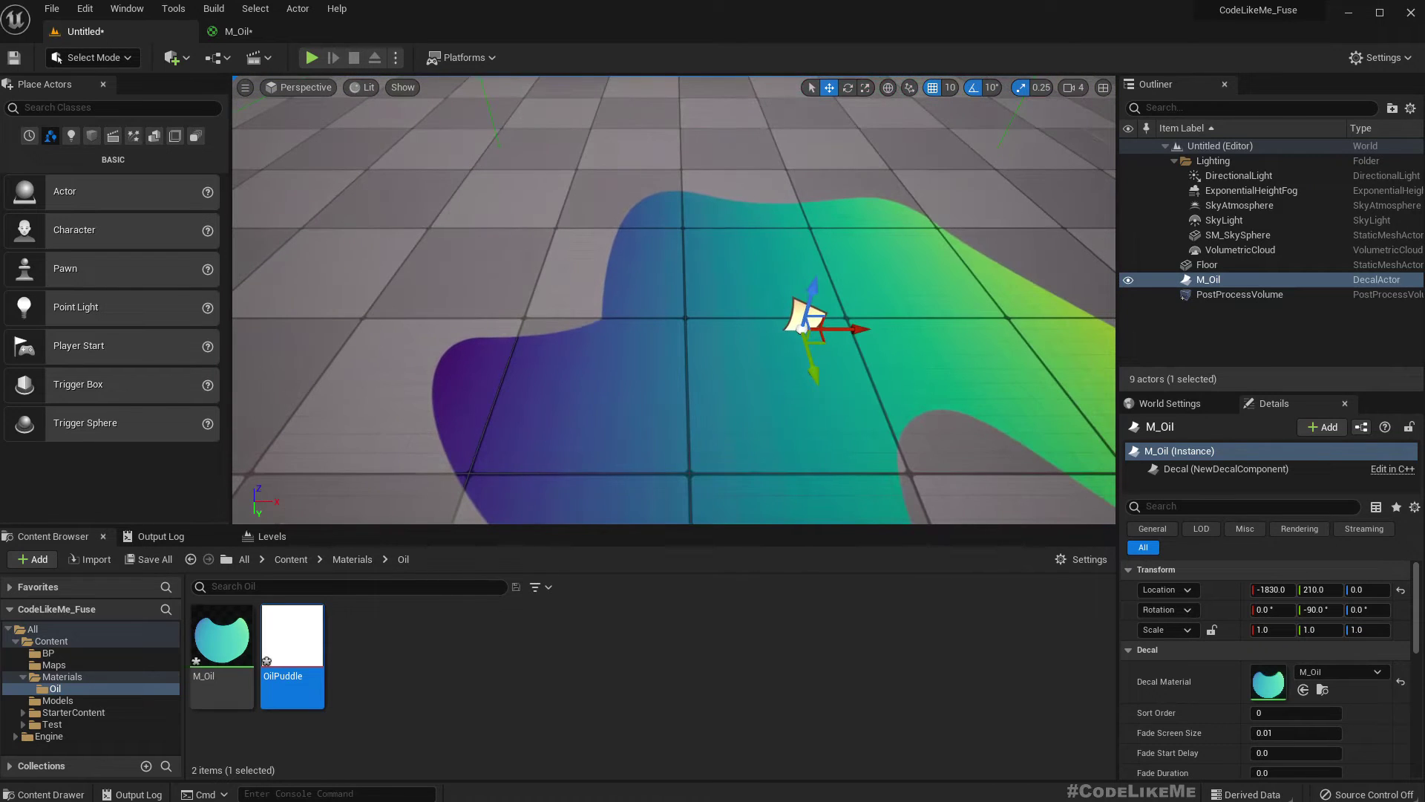
In the M_Oil graph, add a Fresnel node driving the UVs of the colour gradient Texture Sample and place it beside that sample.
click(237, 32)
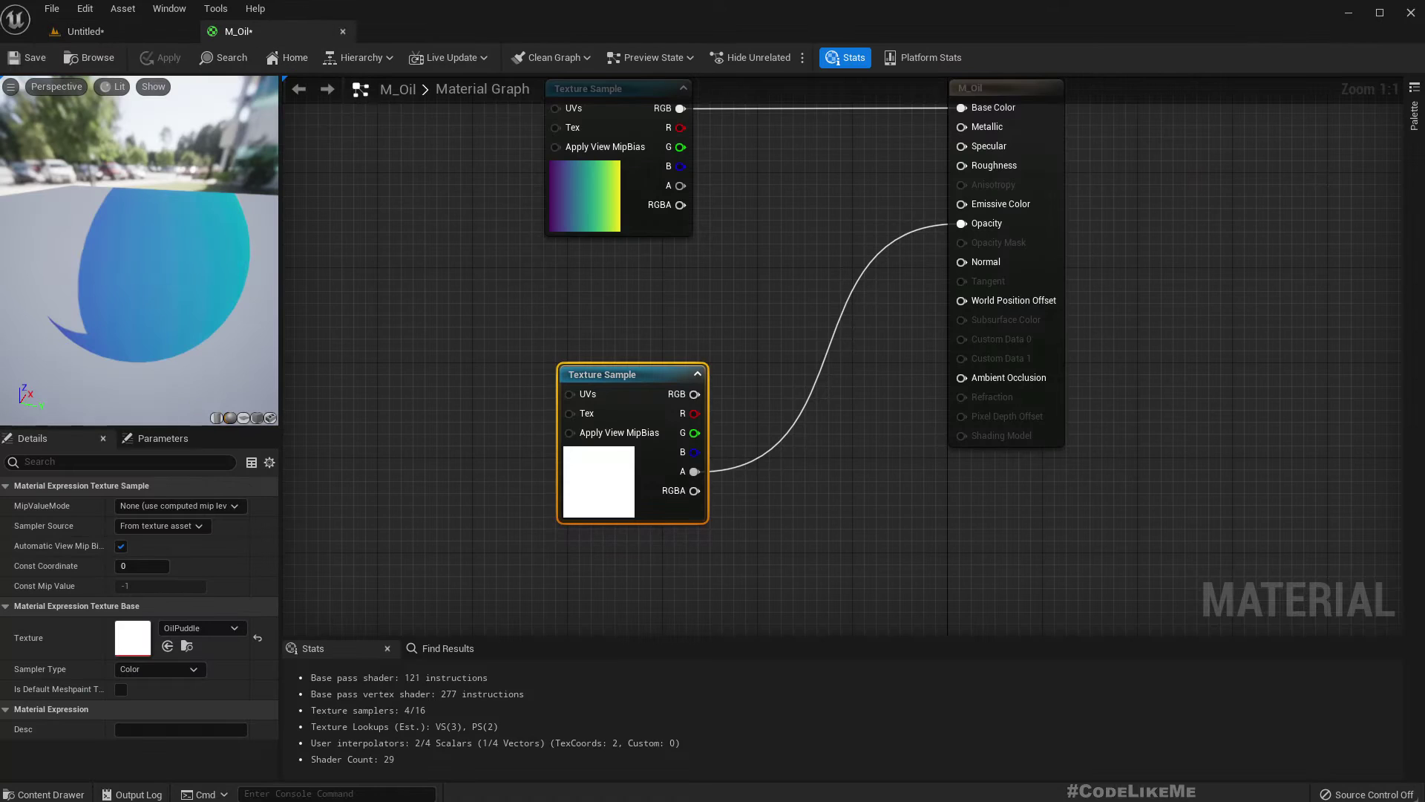
right_drag(477, 260, 588, 348)
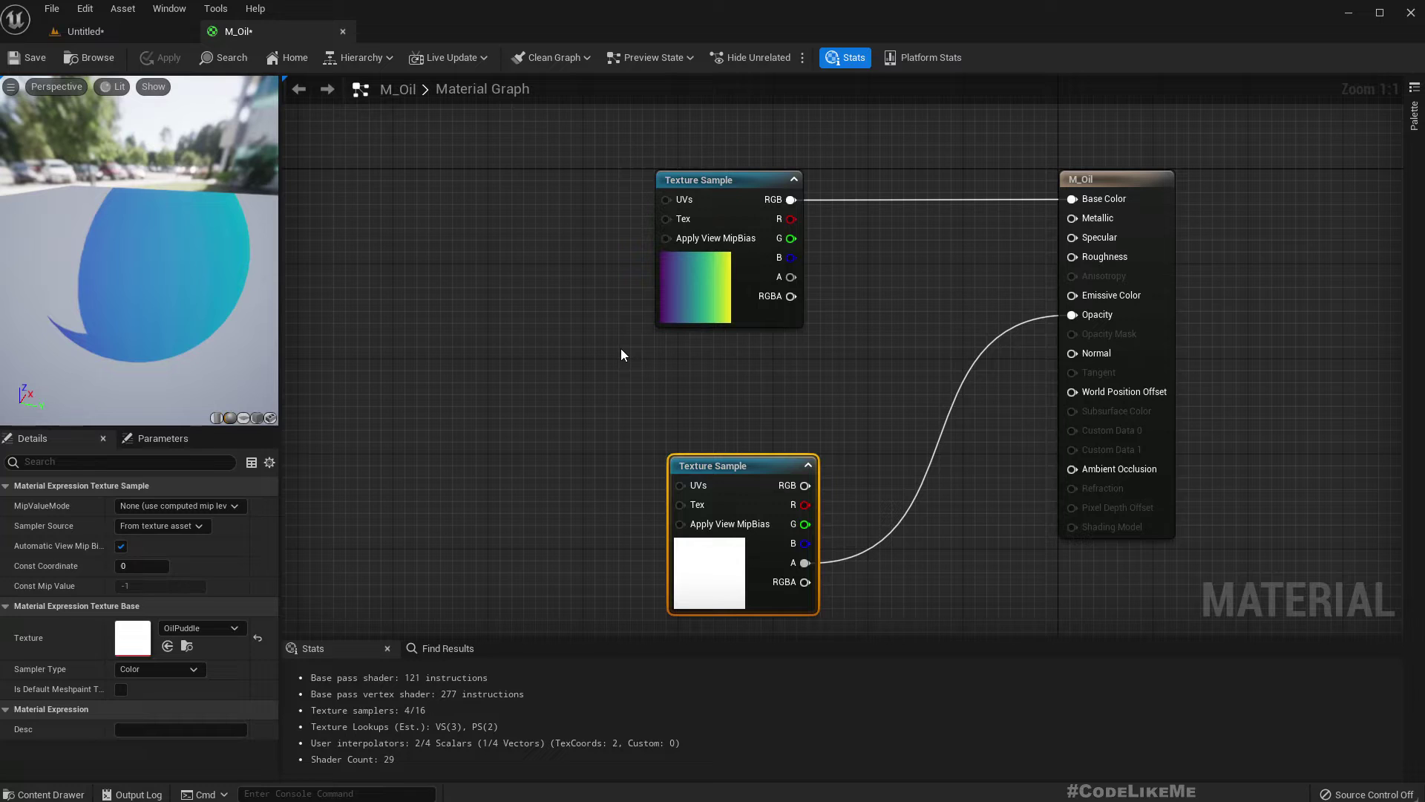
right_drag(576, 311, 659, 386)
drag(157, 269, 119, 269)
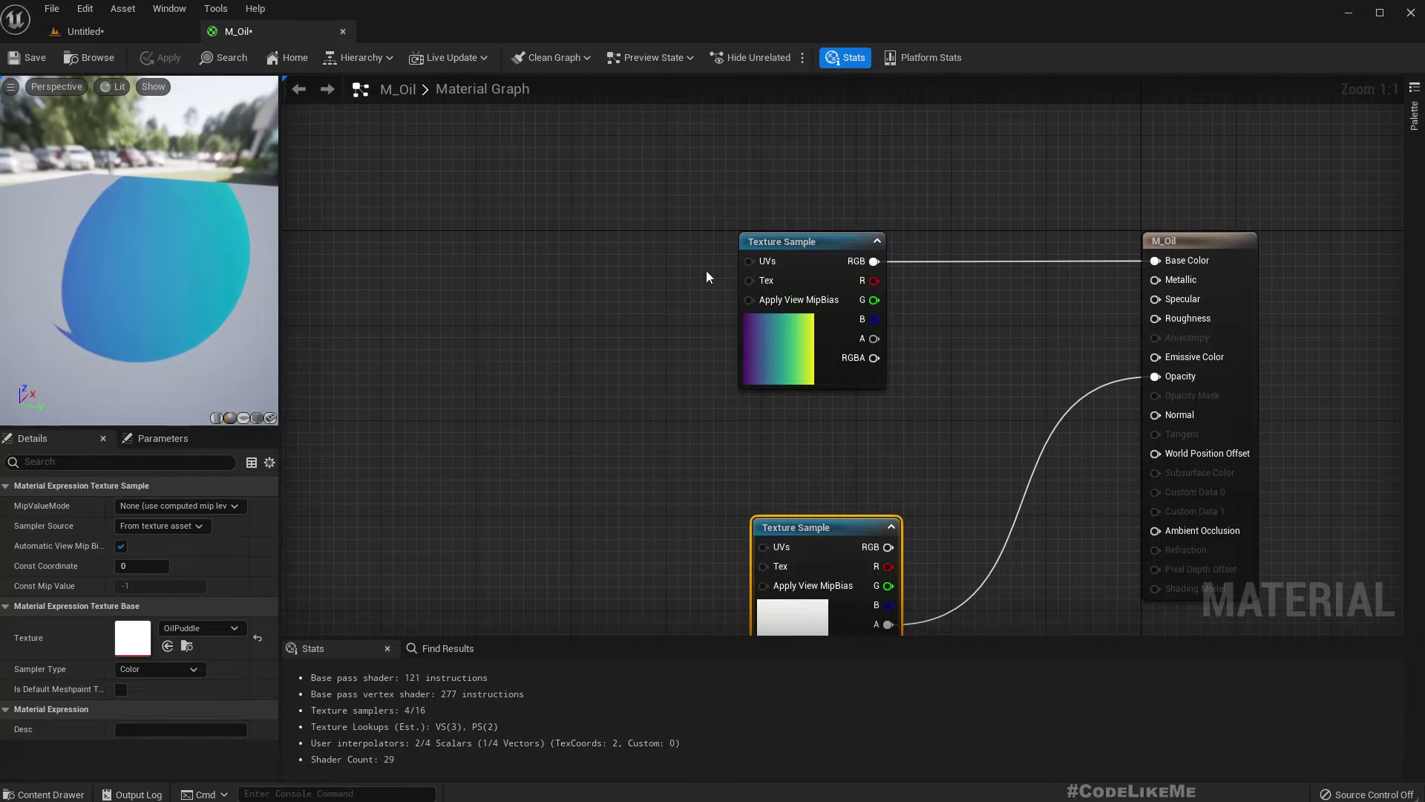
drag(749, 261, 609, 266)
text(fre)
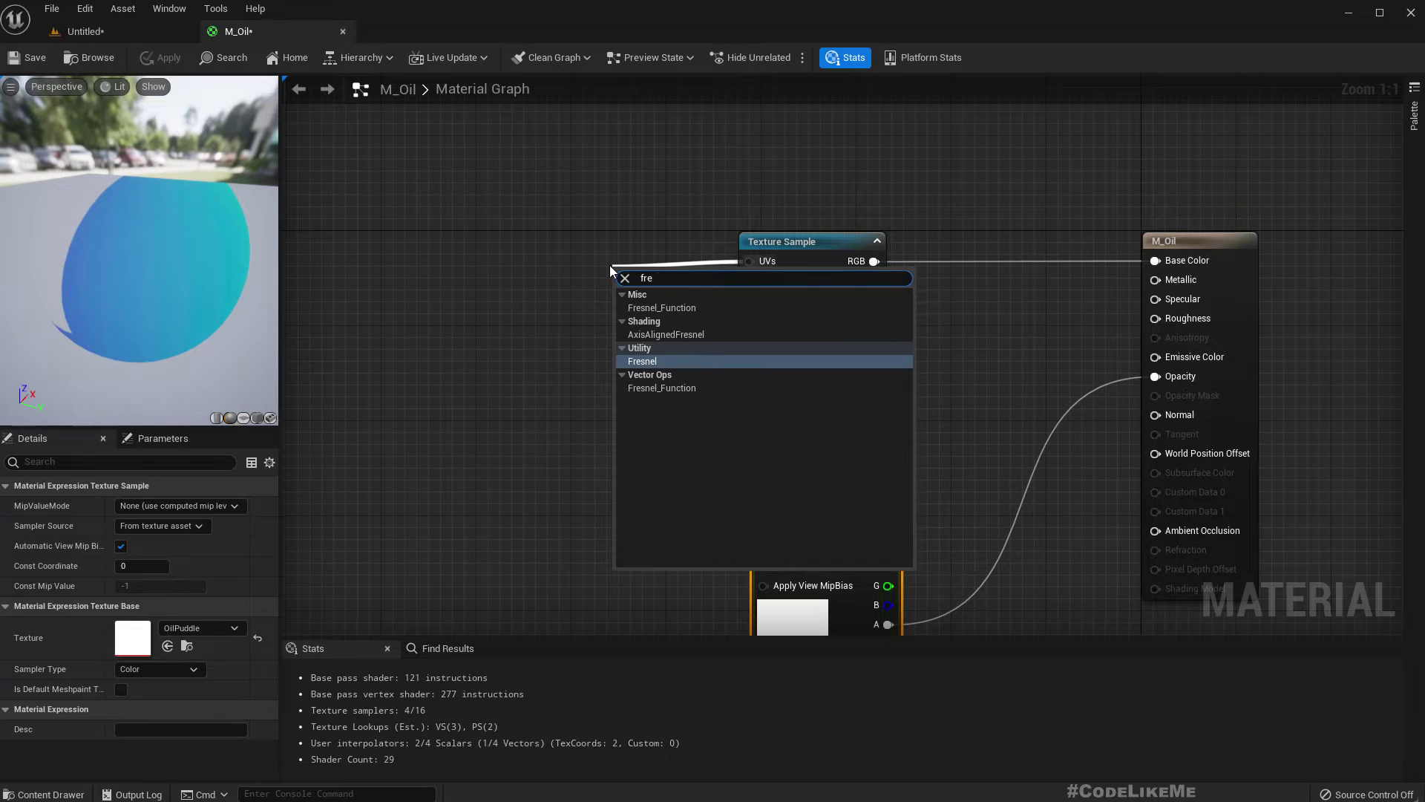
text(sn)
key(Return)
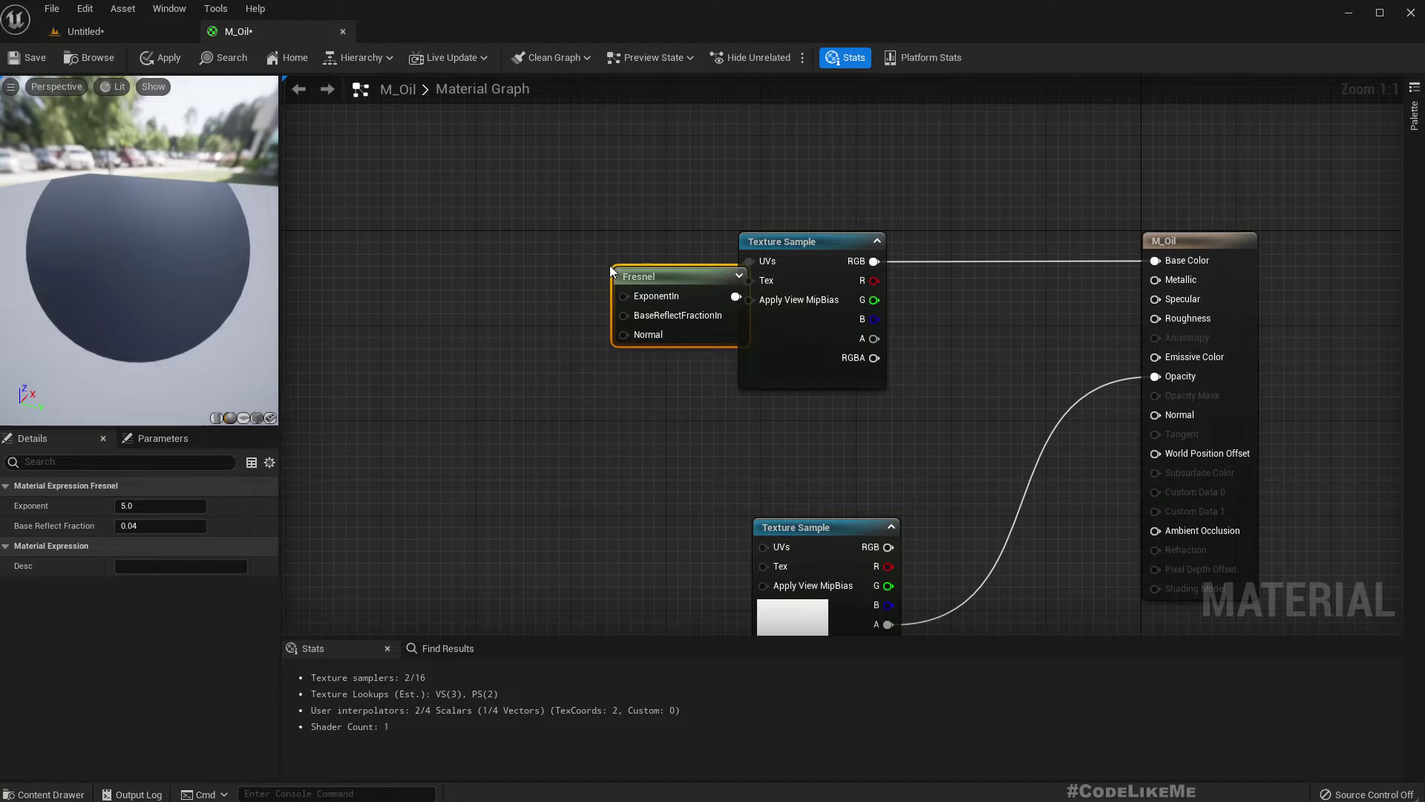
drag(652, 288, 508, 246)
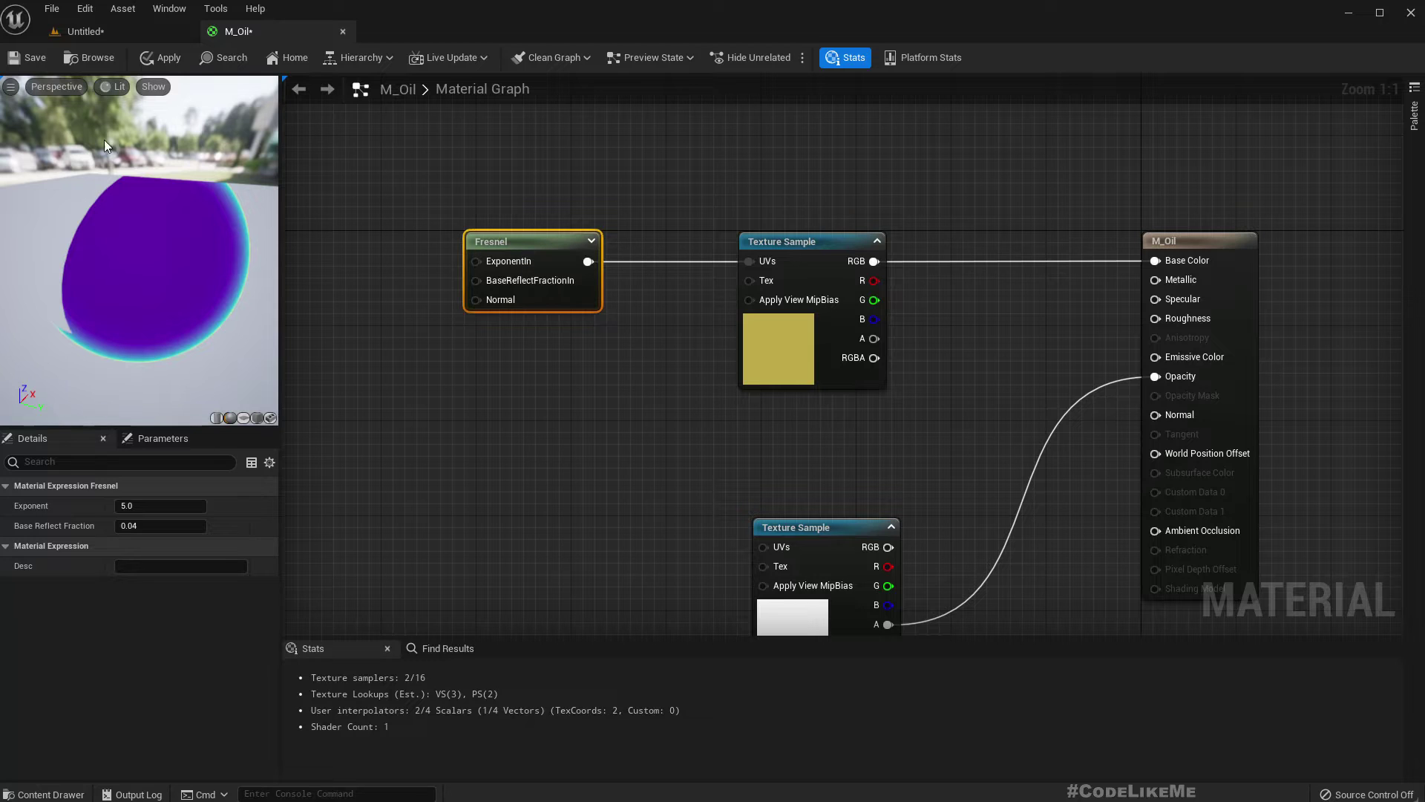
Apply the M_Oil changes and examine the Fresnel colouring of the decal in the level from different viewing angles.
click(160, 57)
click(138, 36)
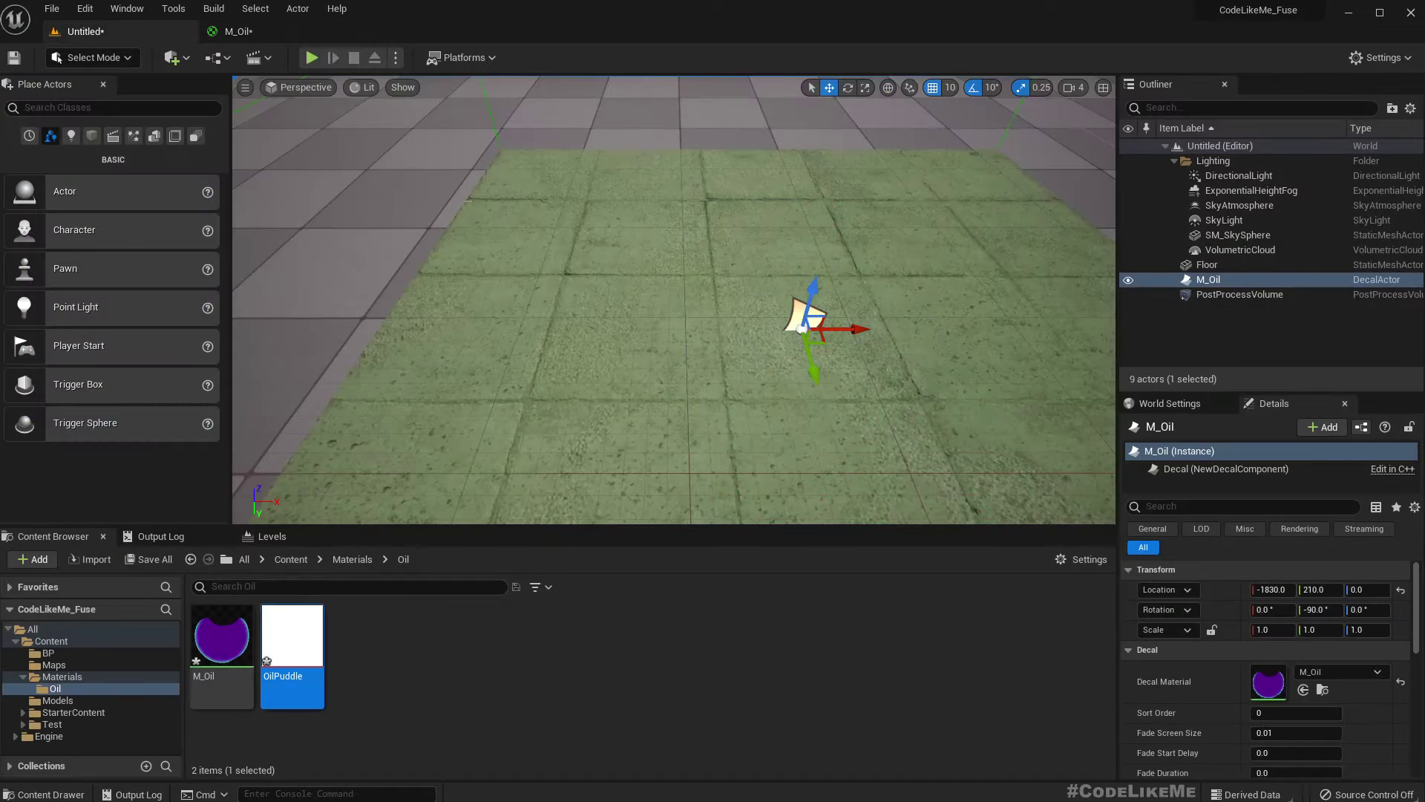
right_drag(674, 300, 1002, 319)
right_drag(765, 320, 537, 299)
click(242, 31)
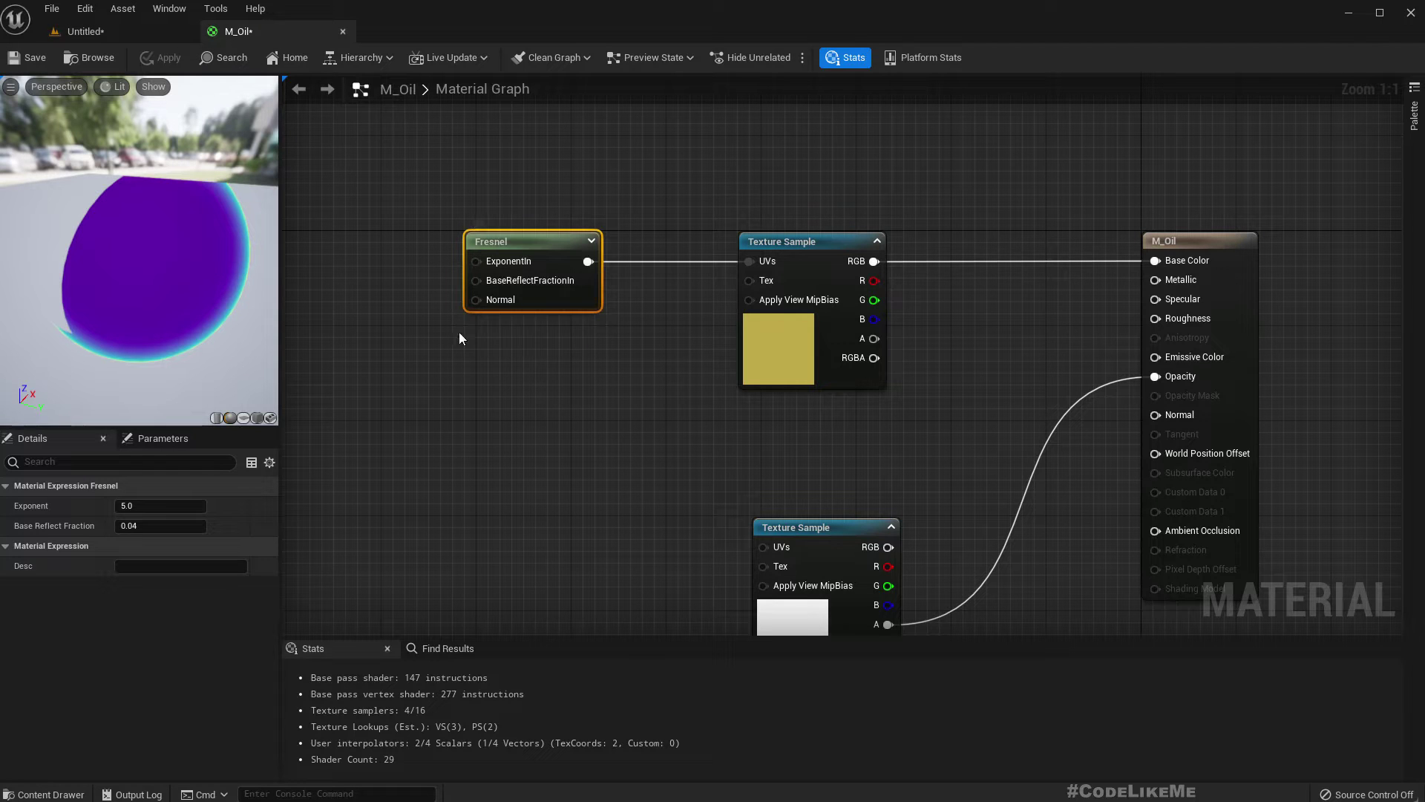
click(130, 33)
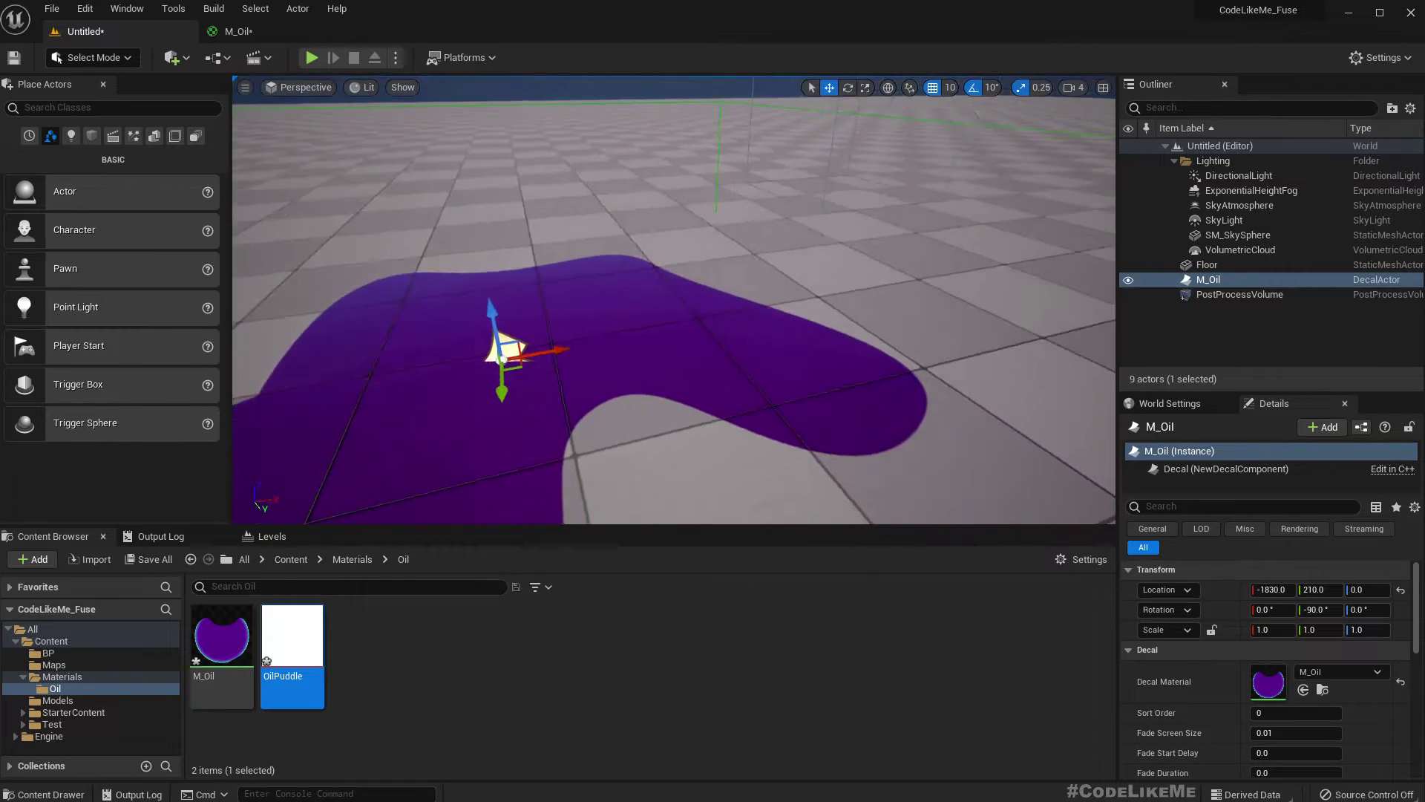
right_drag(608, 258, 668, 223)
right_drag(601, 301, 601, 339)
click(236, 32)
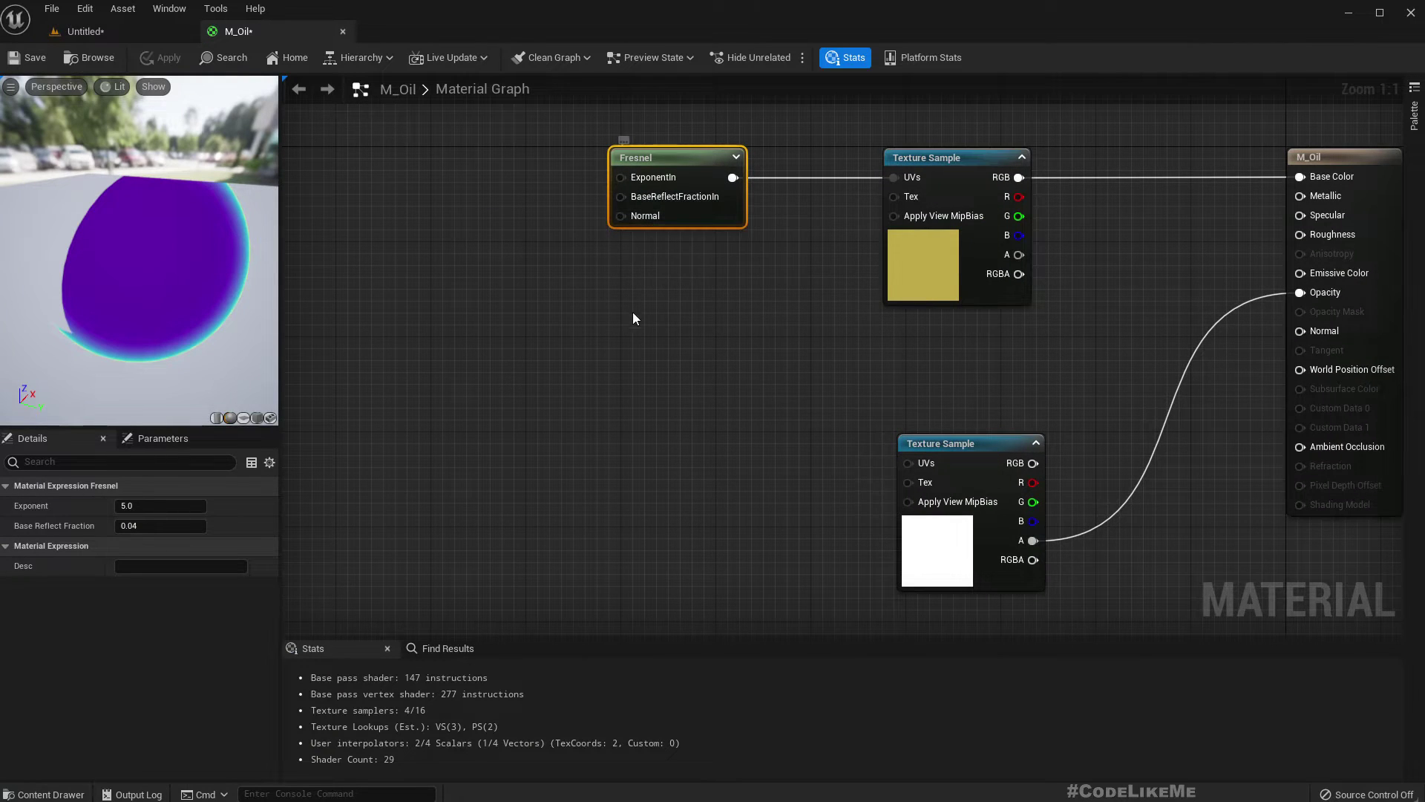
click(134, 33)
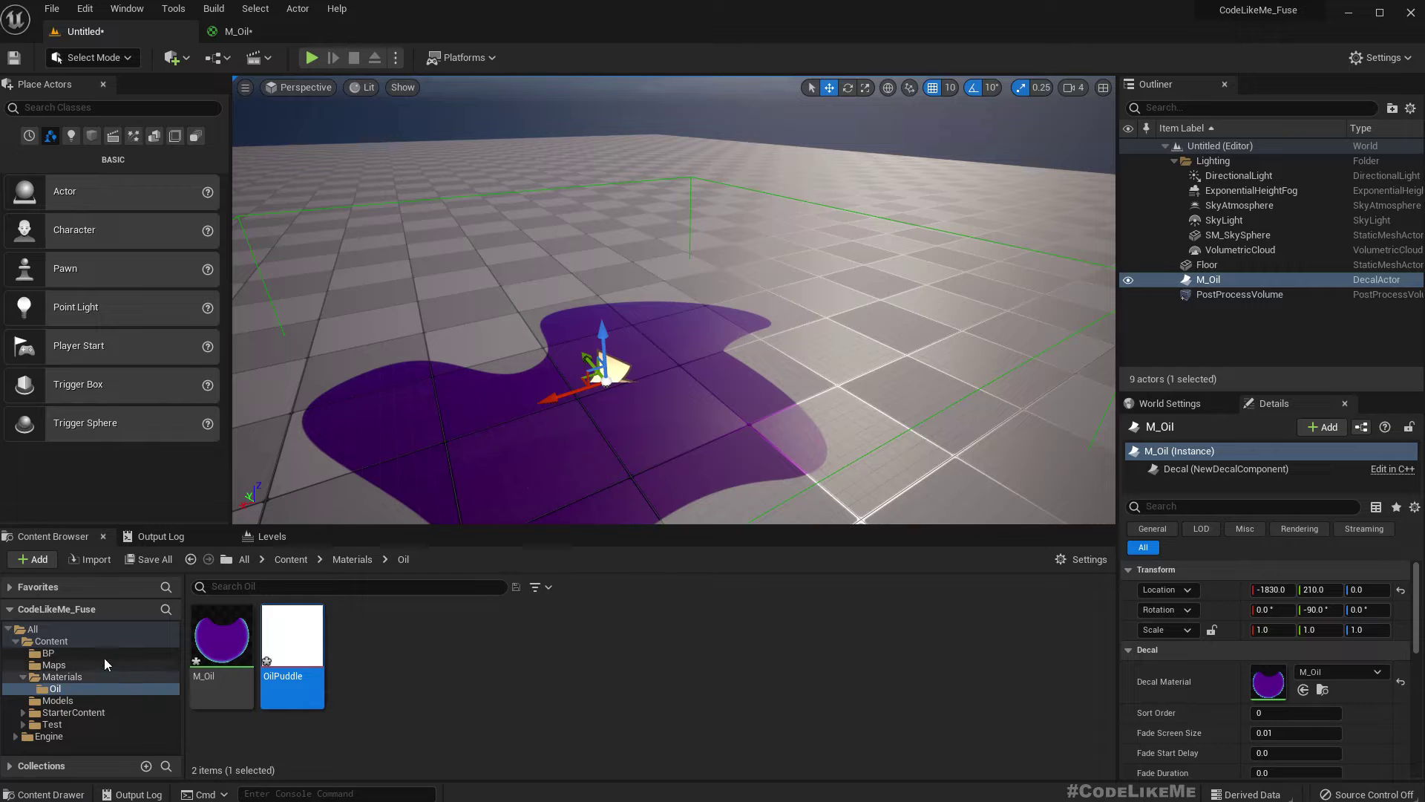
Search all content for noise, add OffsetNoiseDistanceFields_ForNormals to the M_Oil graph, and connect its RGB output to the Fresnel node's Normal input.
click(237, 31)
right_drag(579, 375, 666, 423)
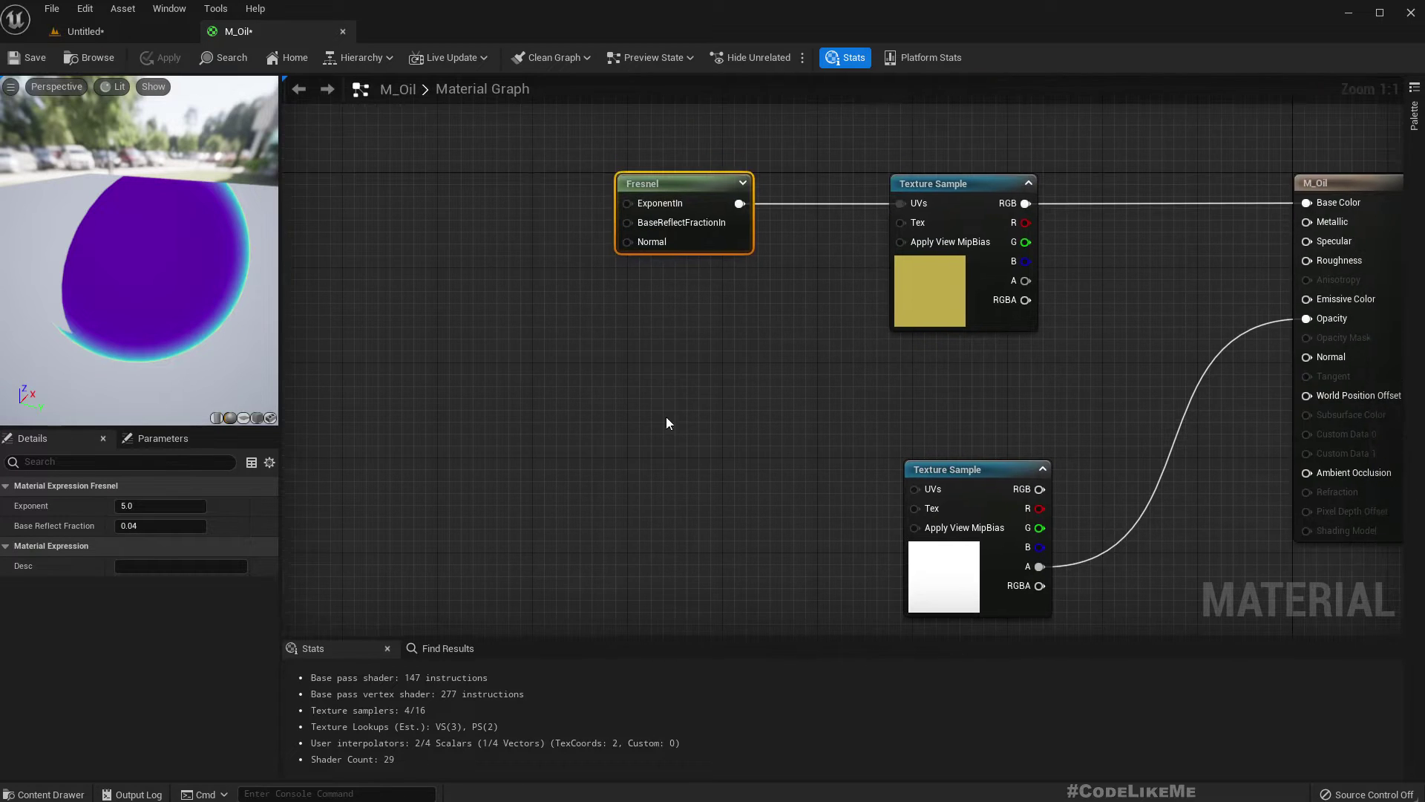
click(78, 32)
click(43, 627)
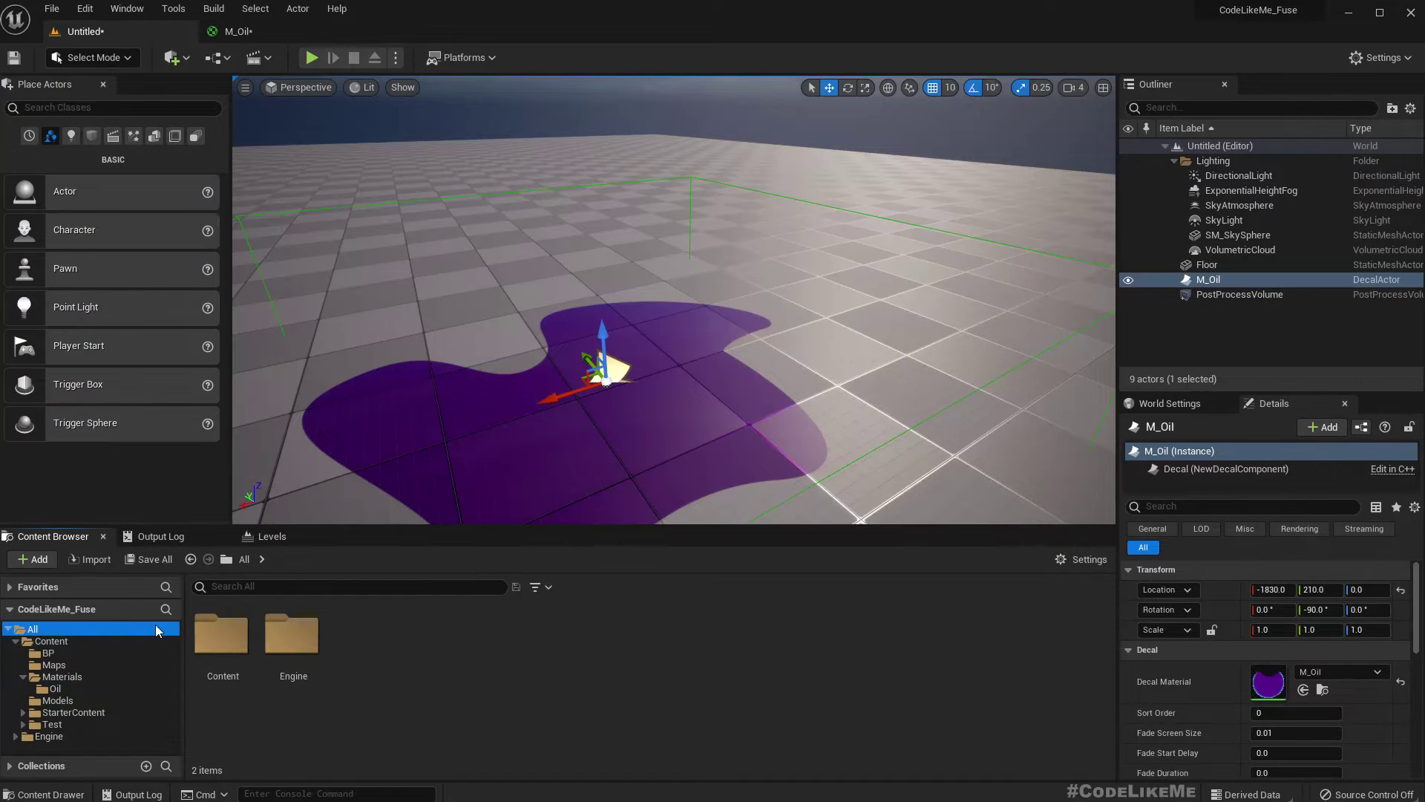
click(294, 586)
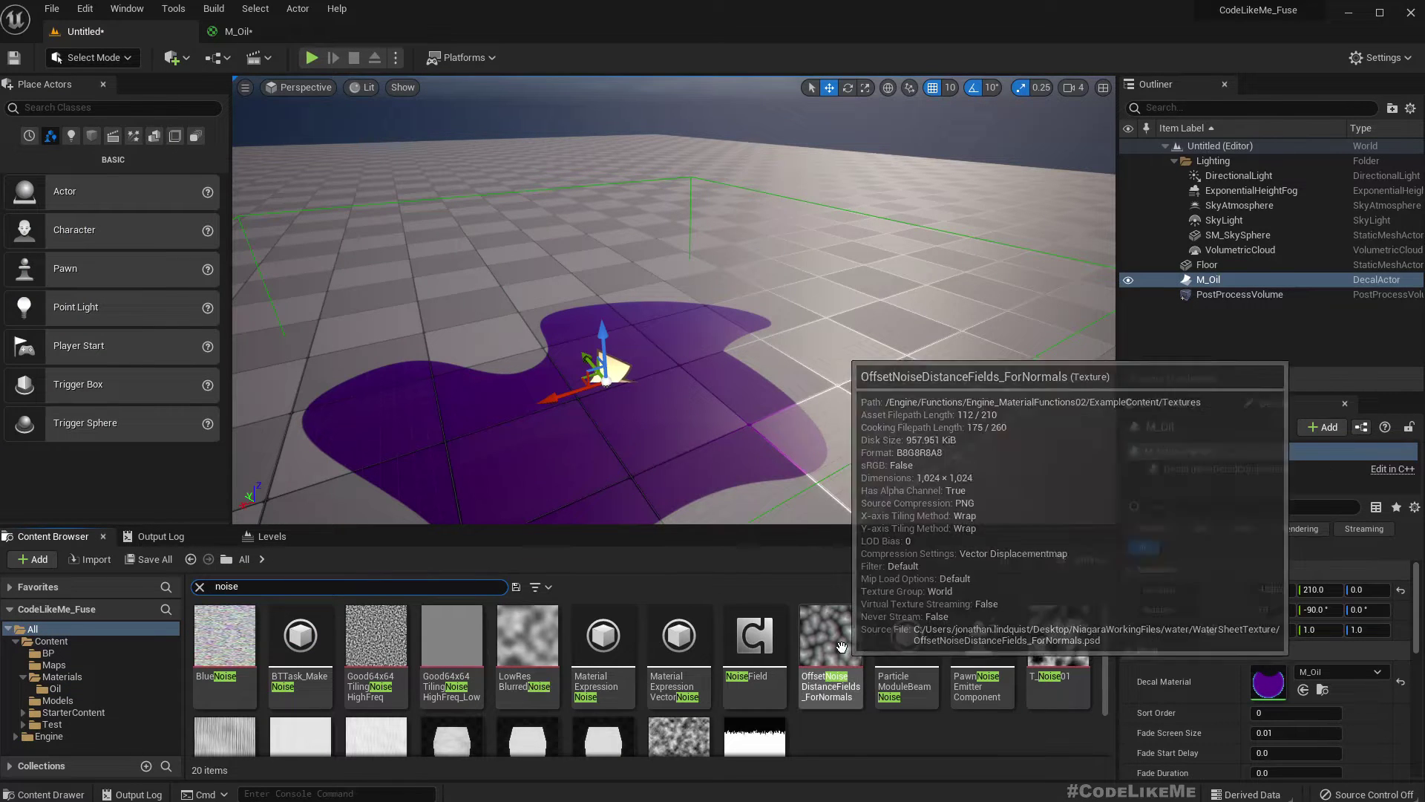
drag(831, 638, 427, 422)
drag(555, 449, 628, 242)
Apply the material with the noise-driven Fresnel and inspect the preview and the level decal from several angles.
drag(140, 270, 37, 269)
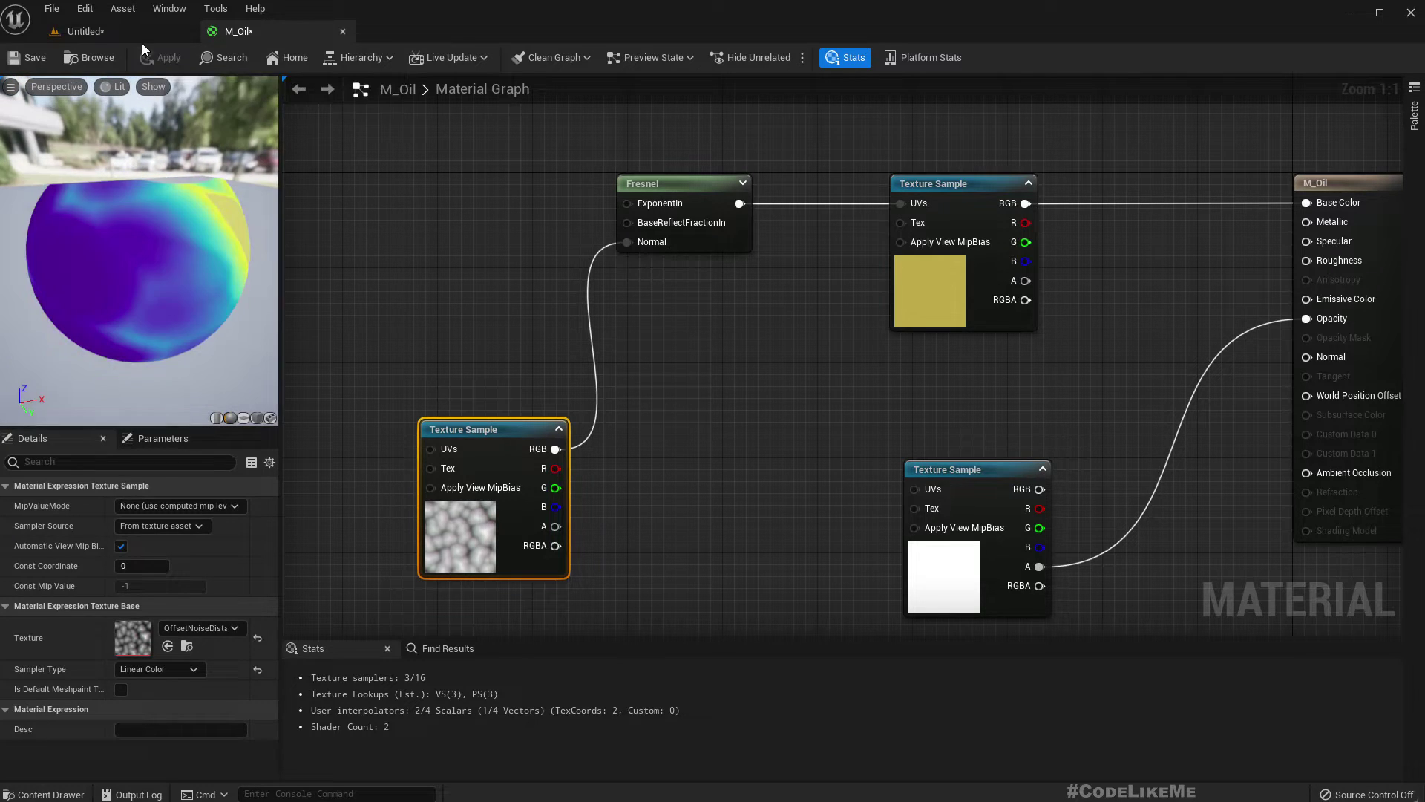
click(112, 30)
right_drag(672, 300, 660, 394)
right_drag(585, 251, 550, 223)
right_drag(673, 300, 241, 189)
scroll(830, 687, down, 3)
scroll(755, 680, up, 3)
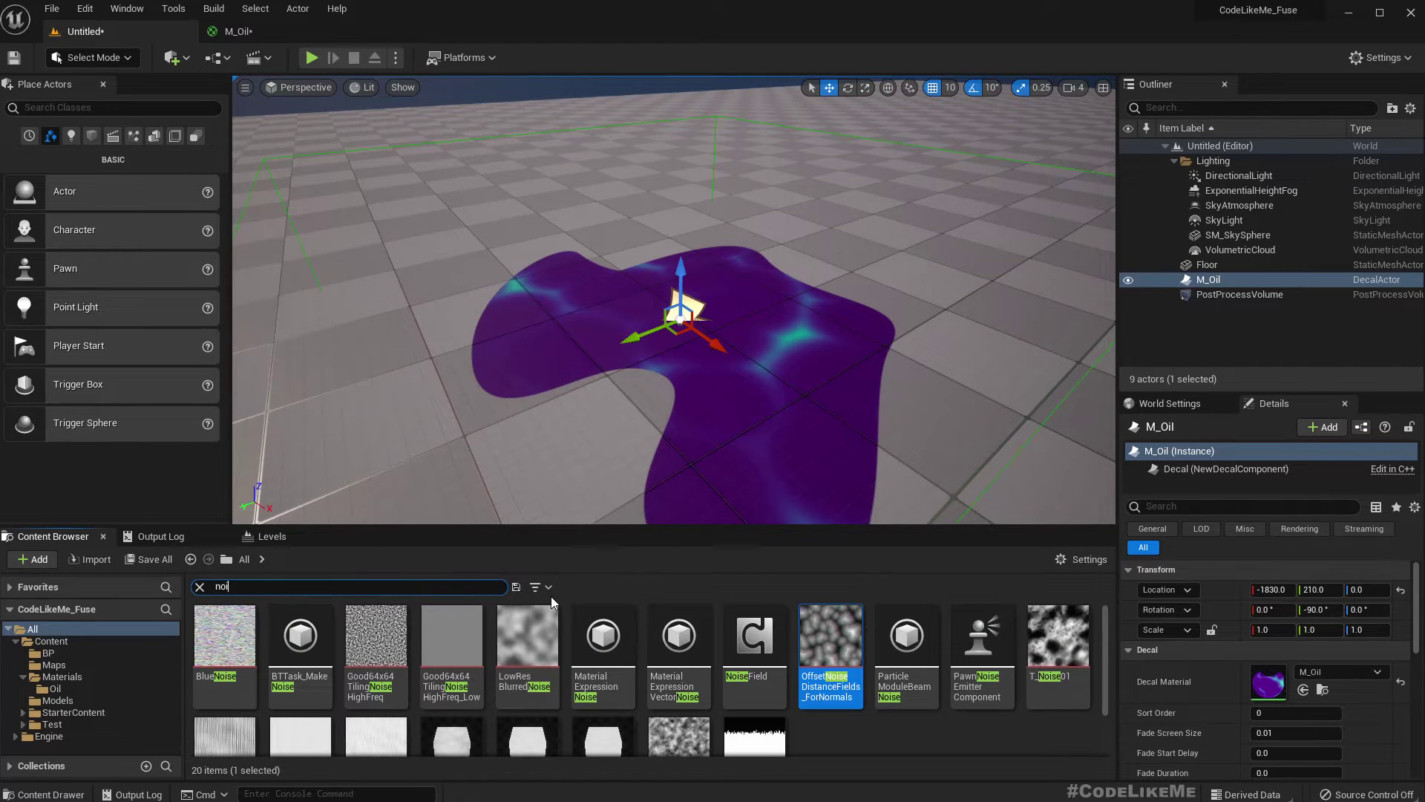
Search all content for normal and look through the results for a suitable normal map texture.
text(r)
key(BackSpace)
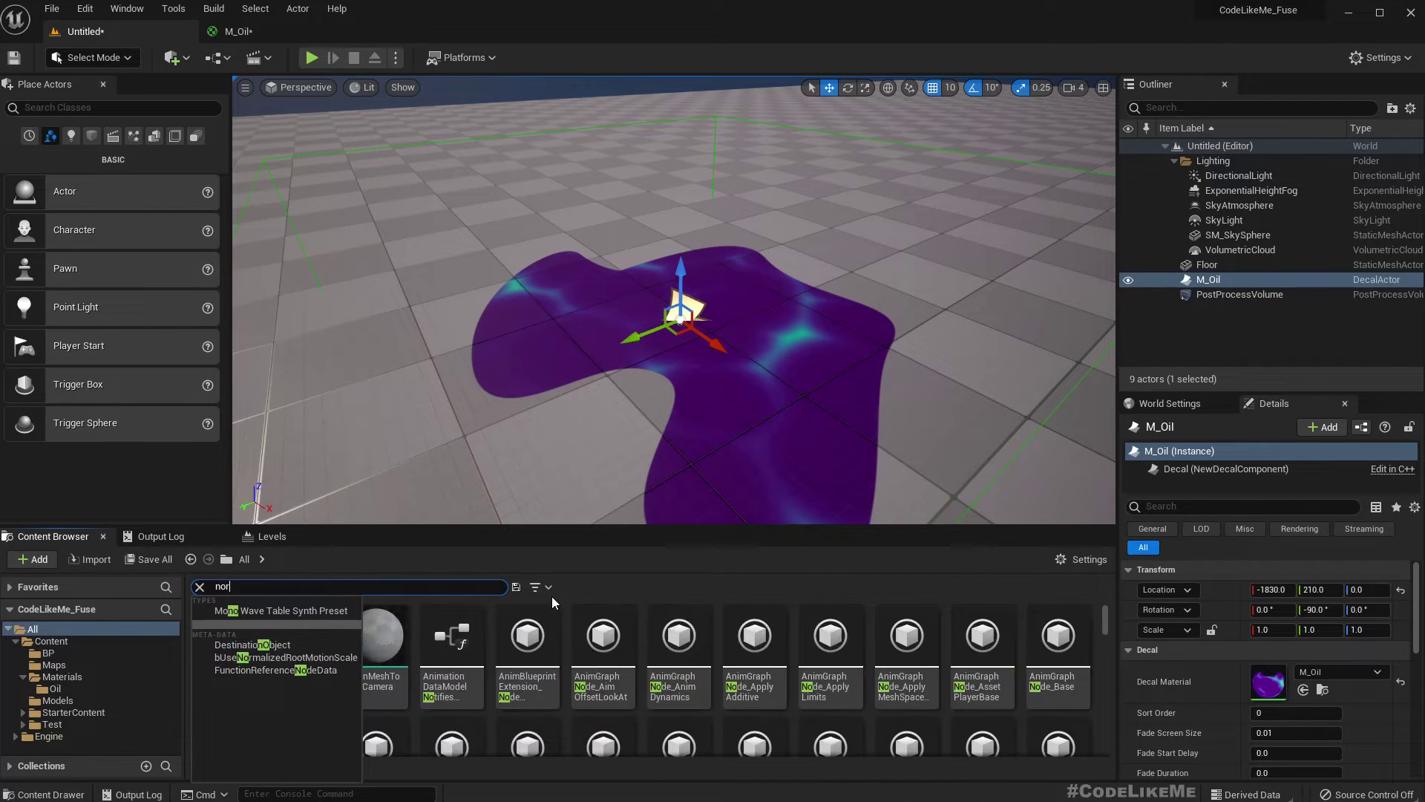
text(rmal)
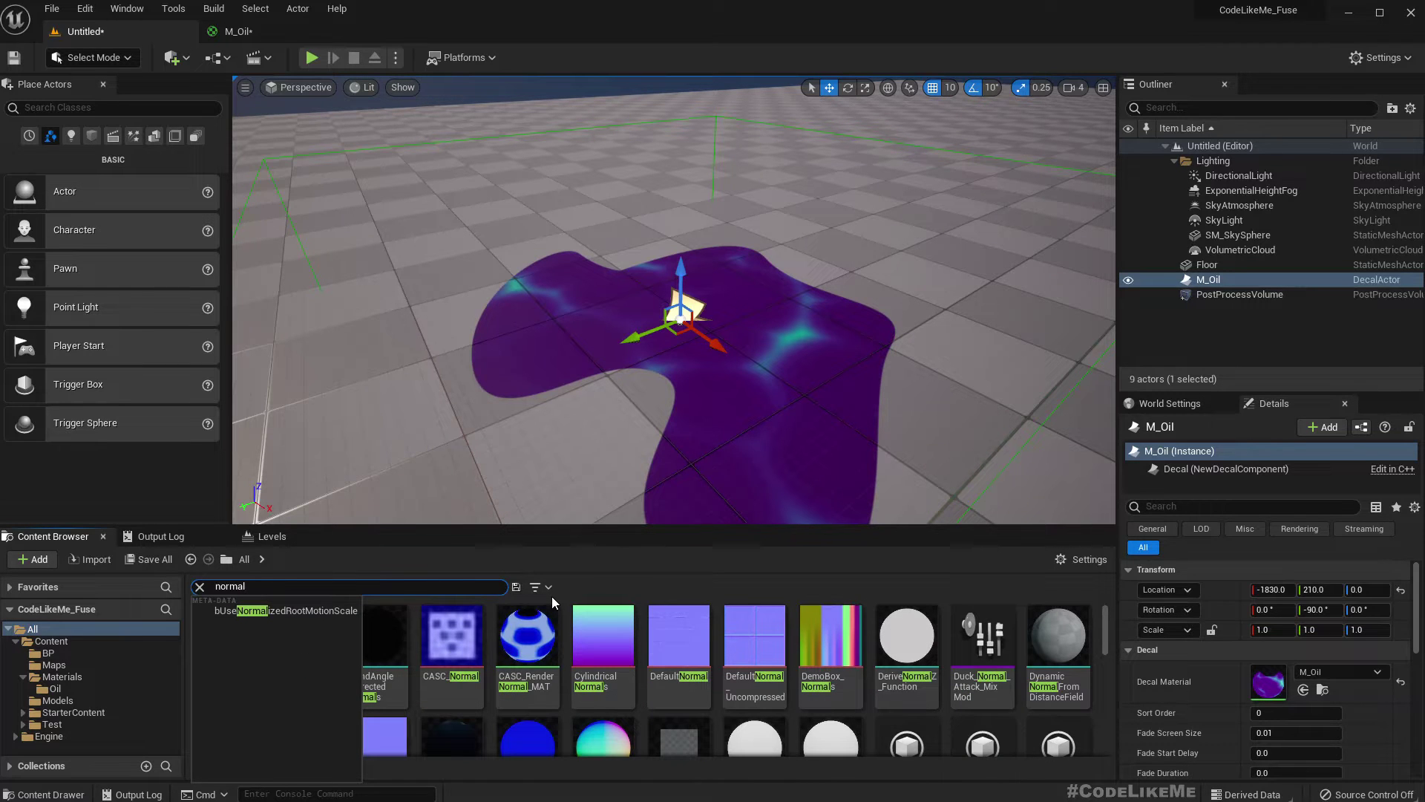
scroll(722, 695, down, 2)
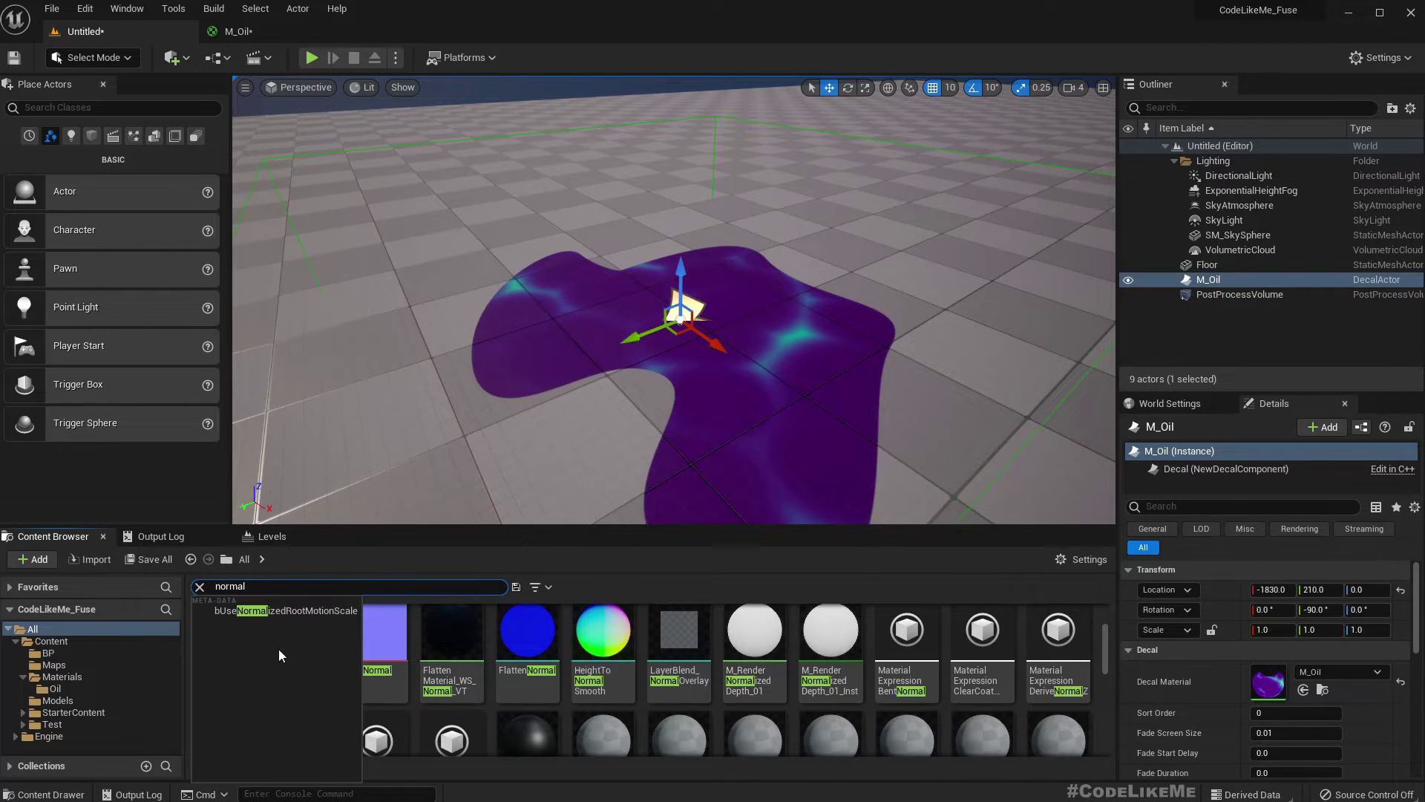
click(386, 631)
scroll(695, 670, down, 4)
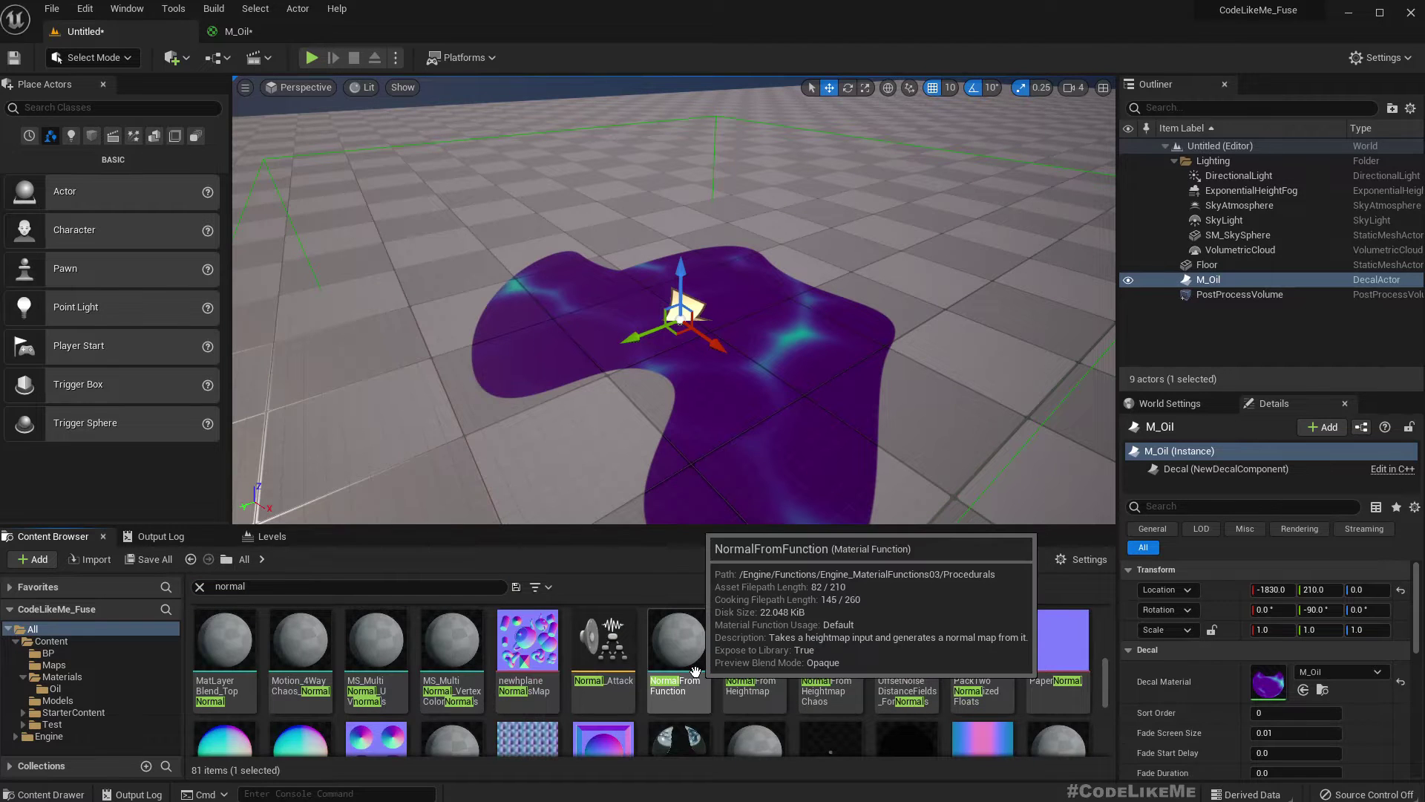
scroll(695, 671, down, 4)
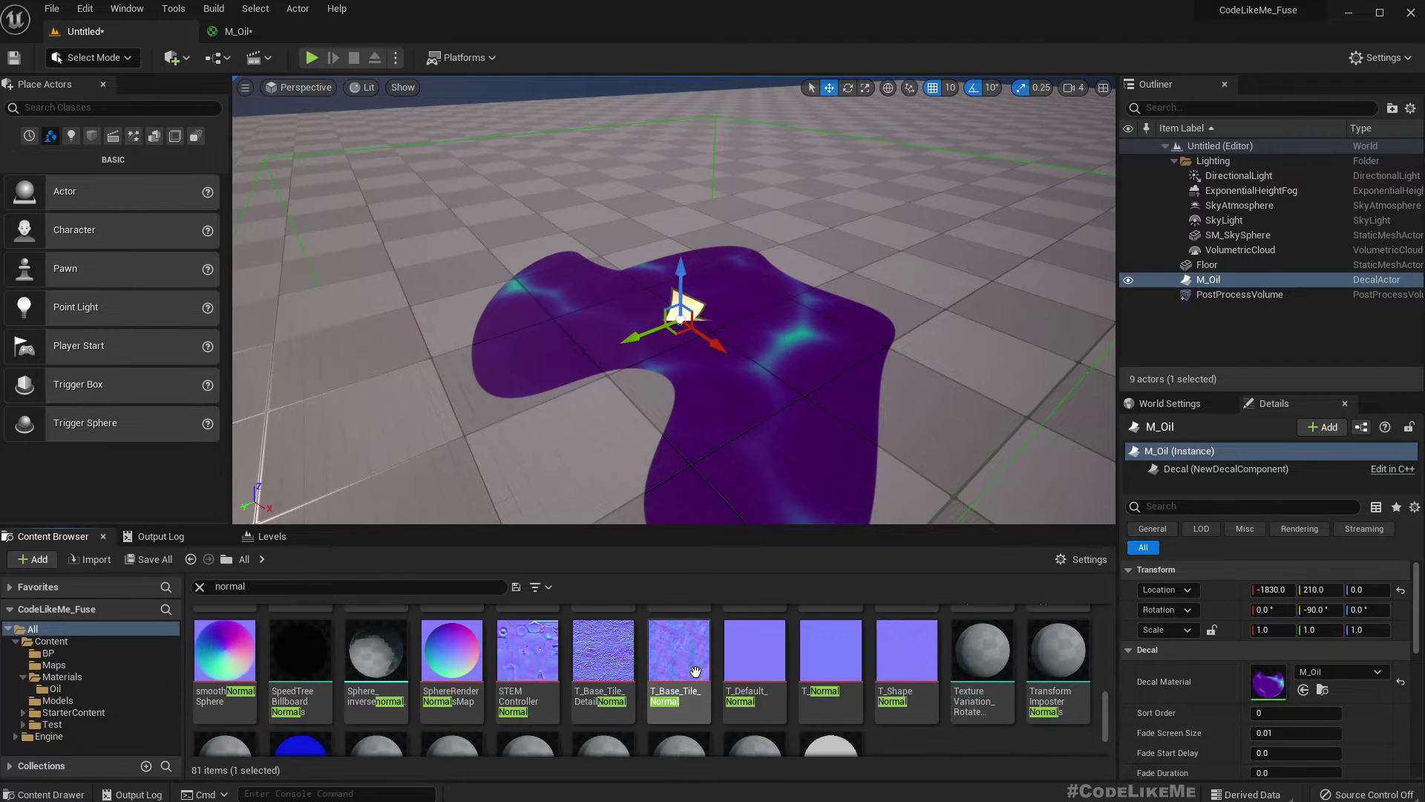
scroll(695, 670, down, 1)
scroll(694, 672, up, 4)
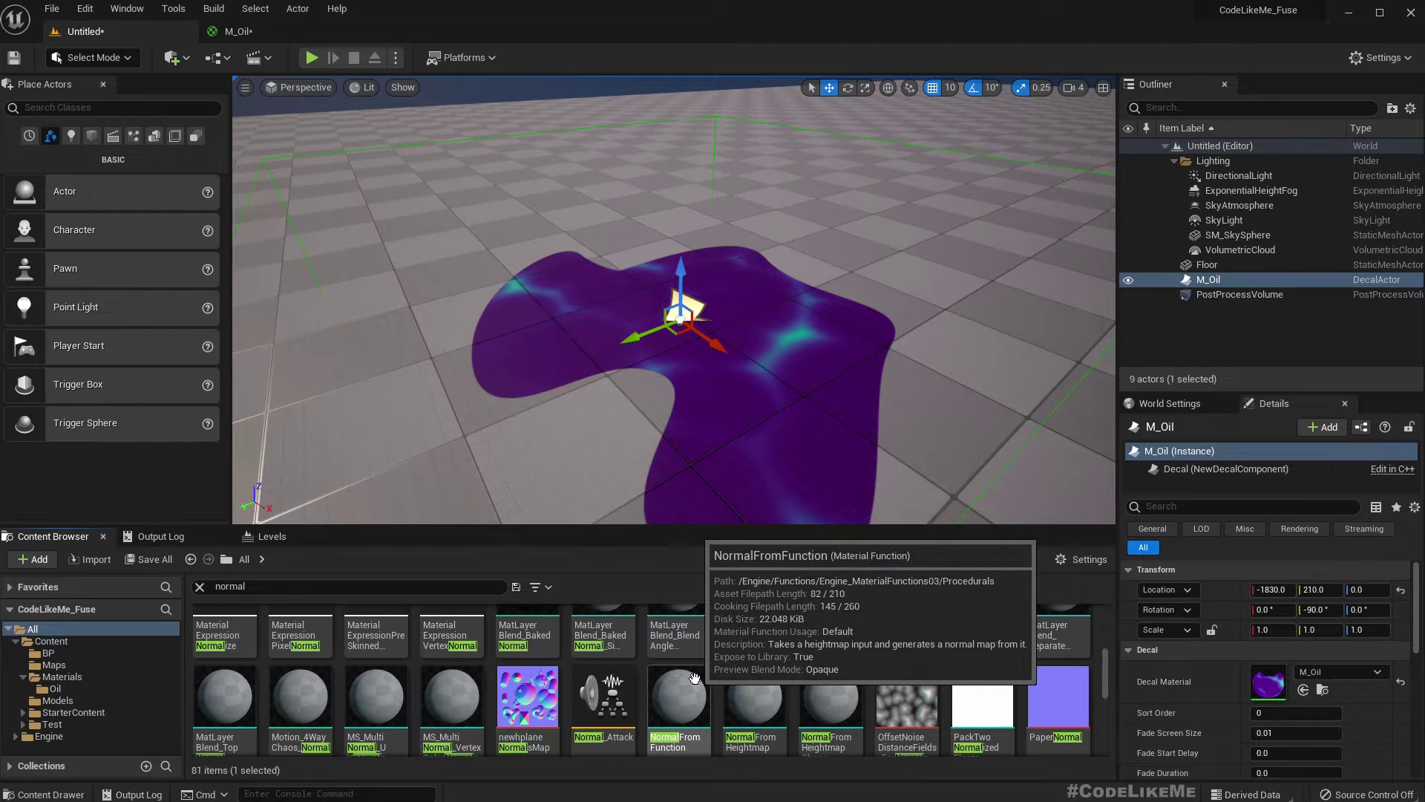
scroll(694, 678, up, 5)
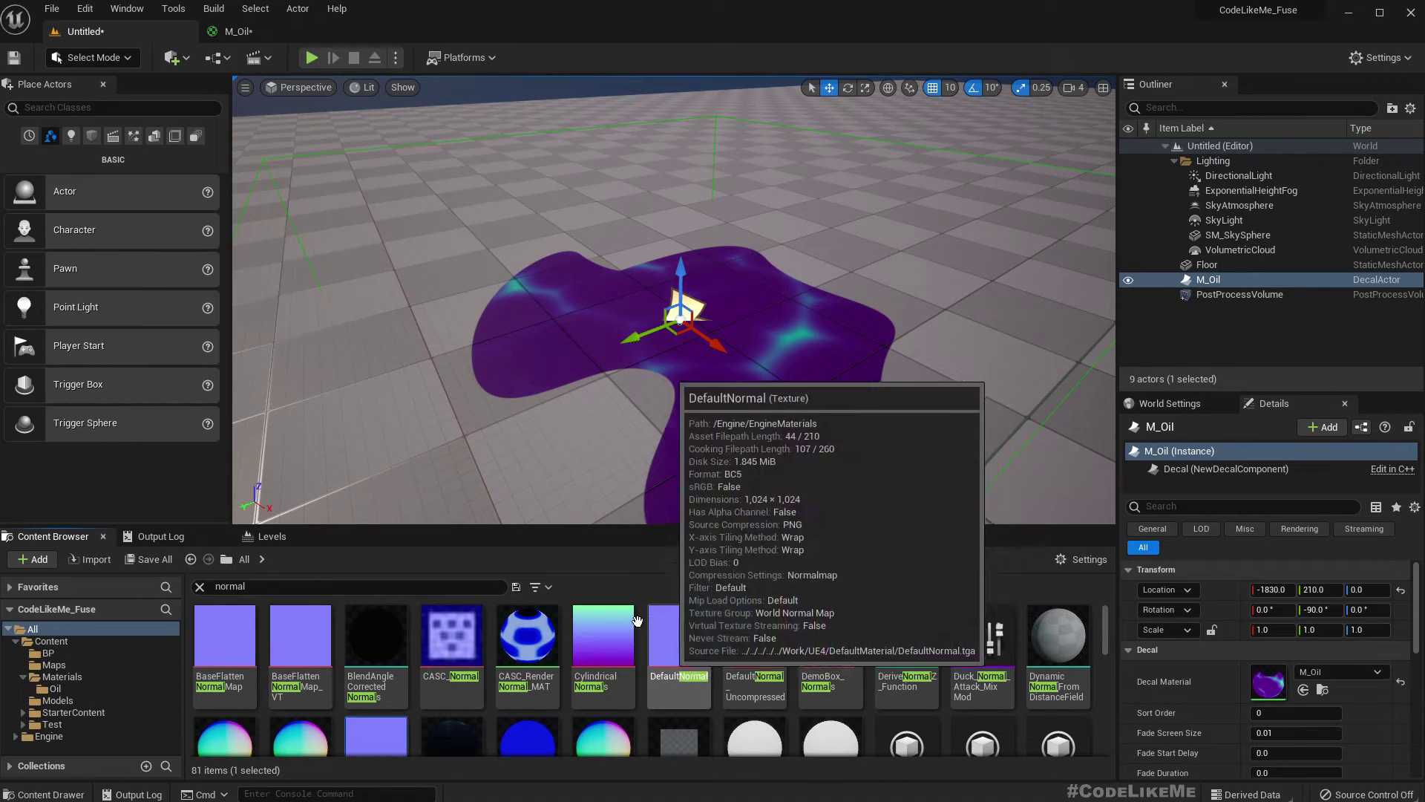
Open the water_ripple_N normal map from the Oil folder and inspect it in the texture editor.
click(401, 320)
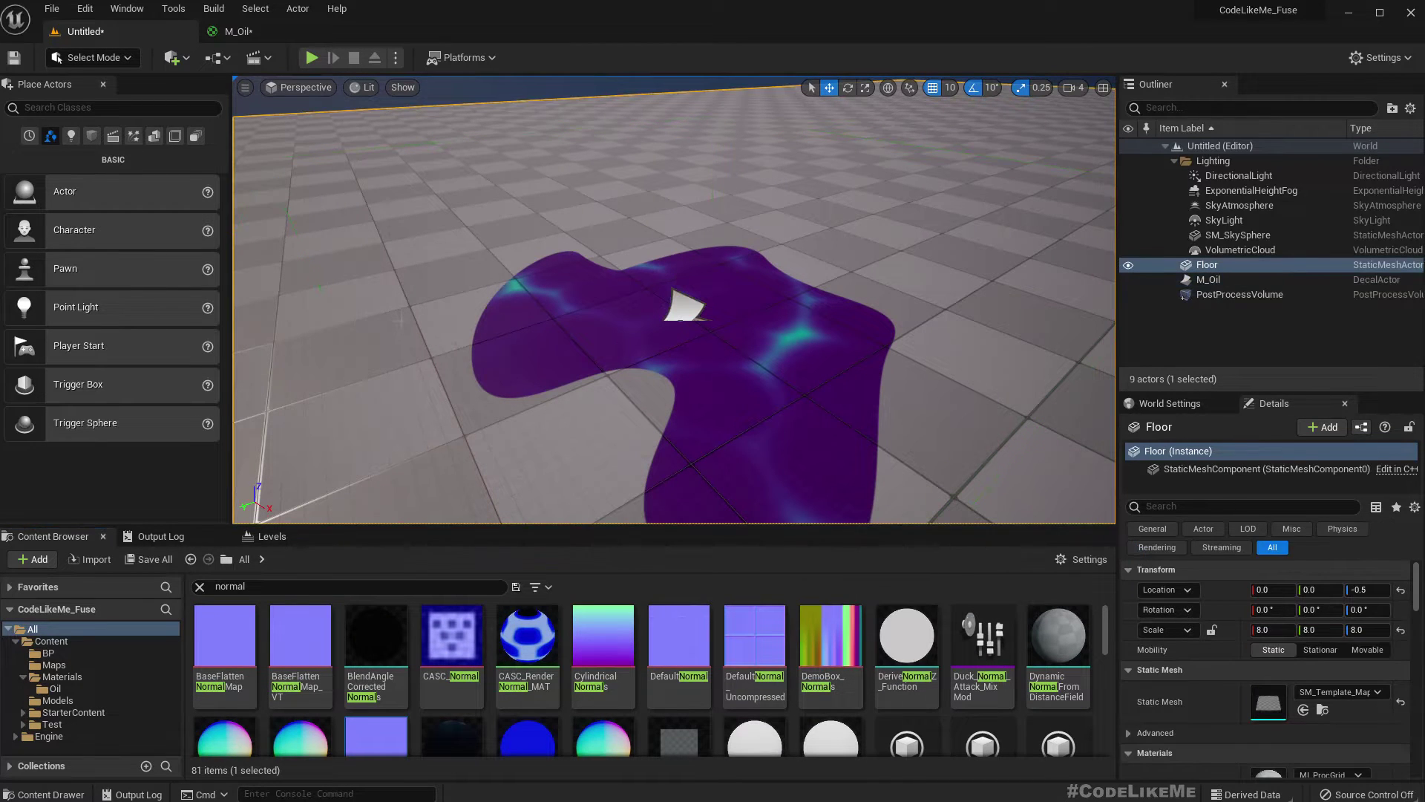
click(74, 689)
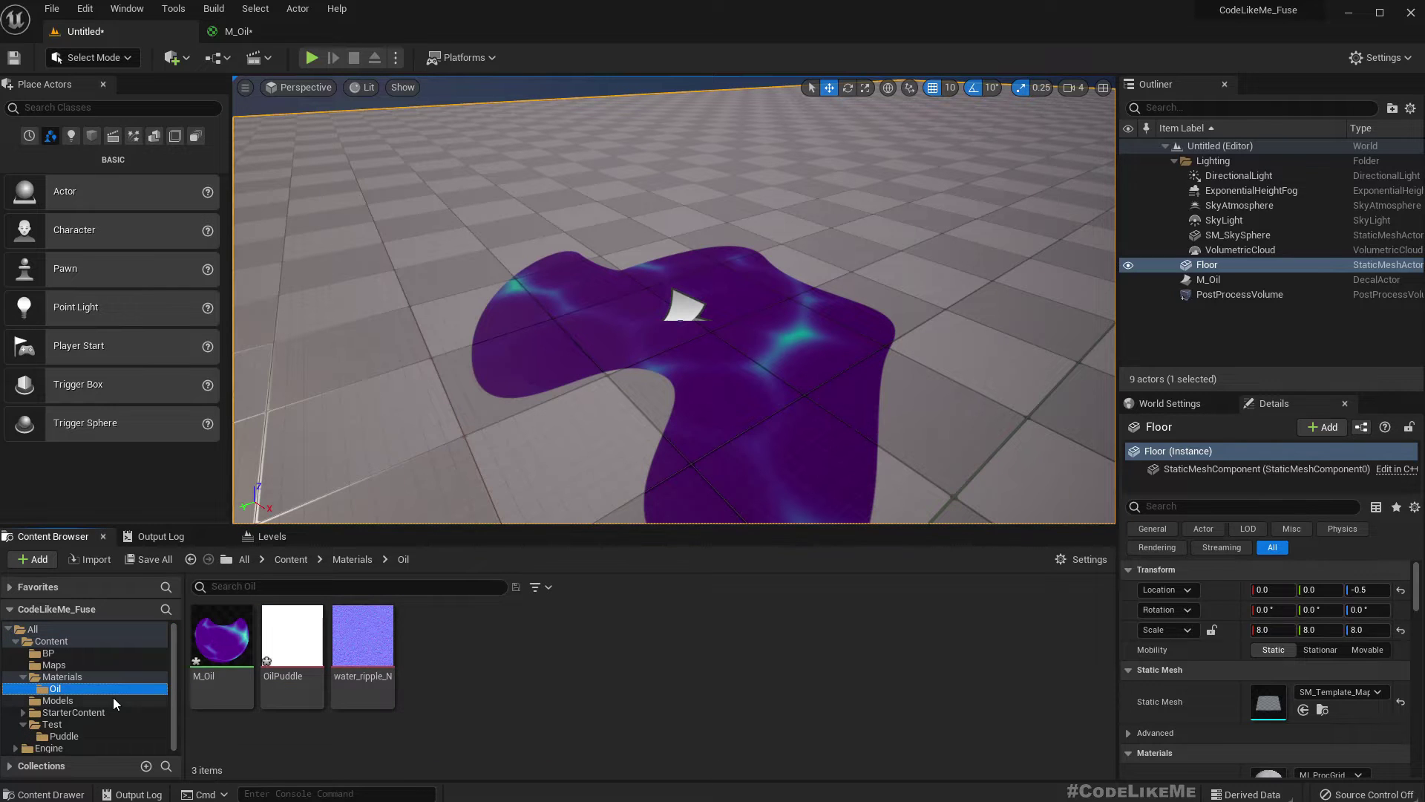
double_click(363, 637)
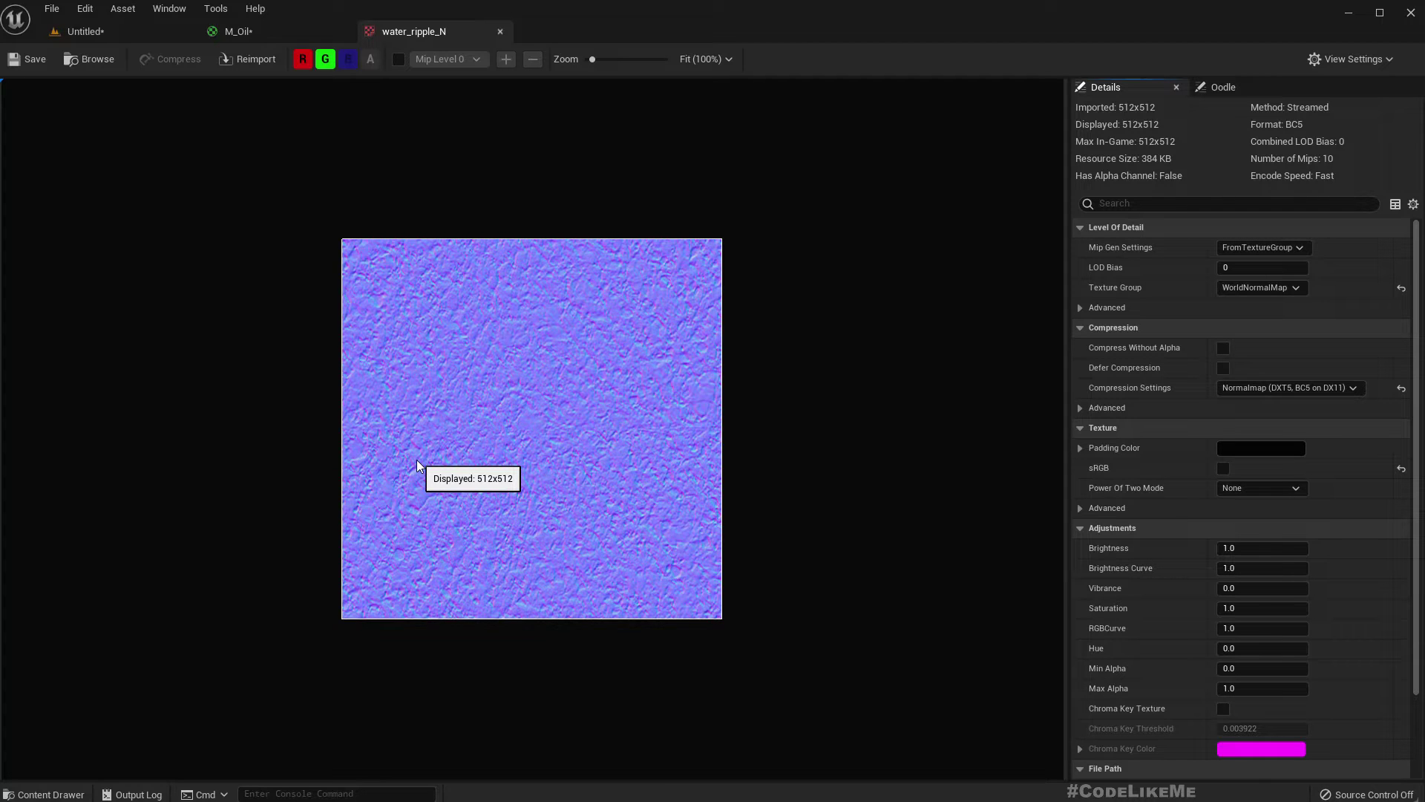
Replace the noise texture sample in the M_Oil graph with water_ripple_N and connect its RGB output to the Fresnel node's Normal input.
click(143, 30)
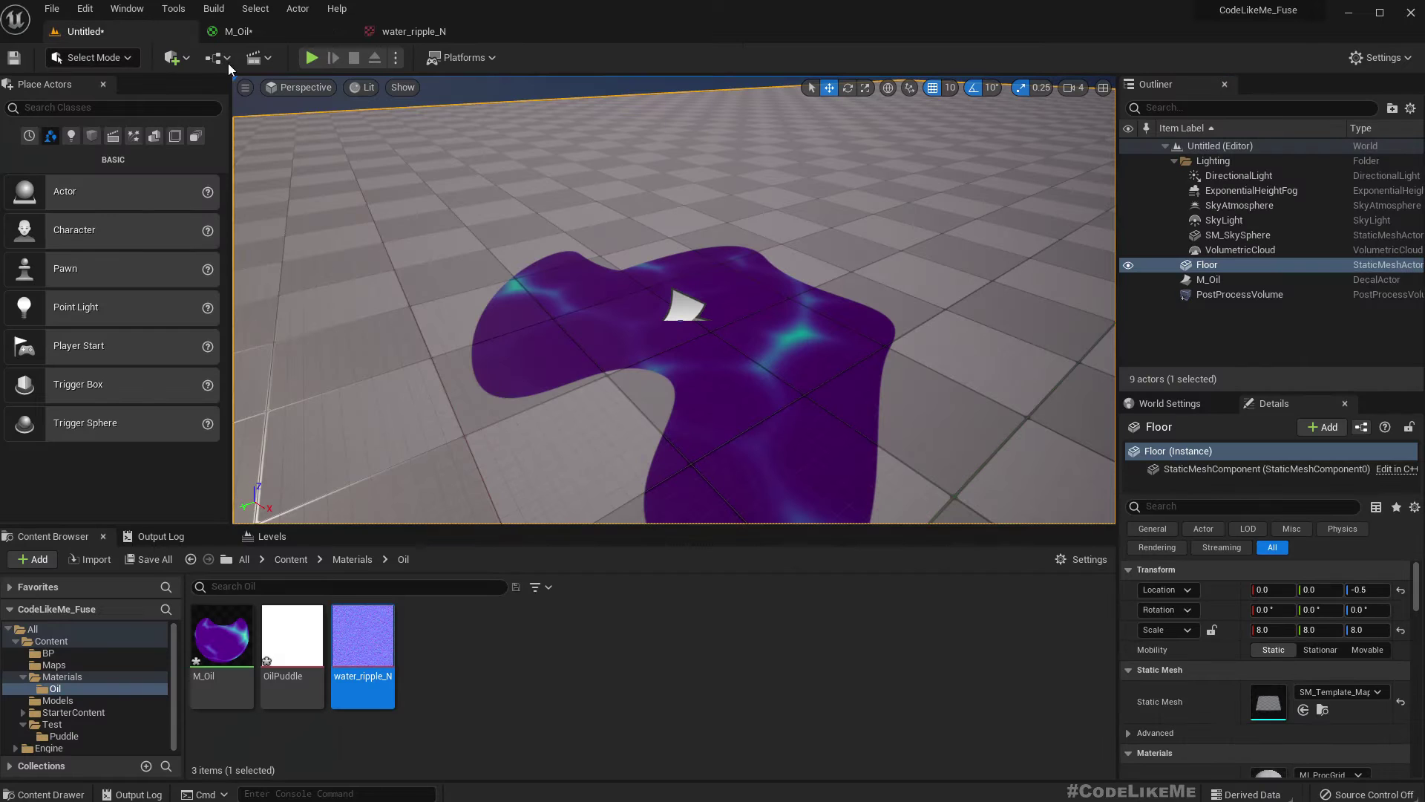
click(252, 31)
click(149, 31)
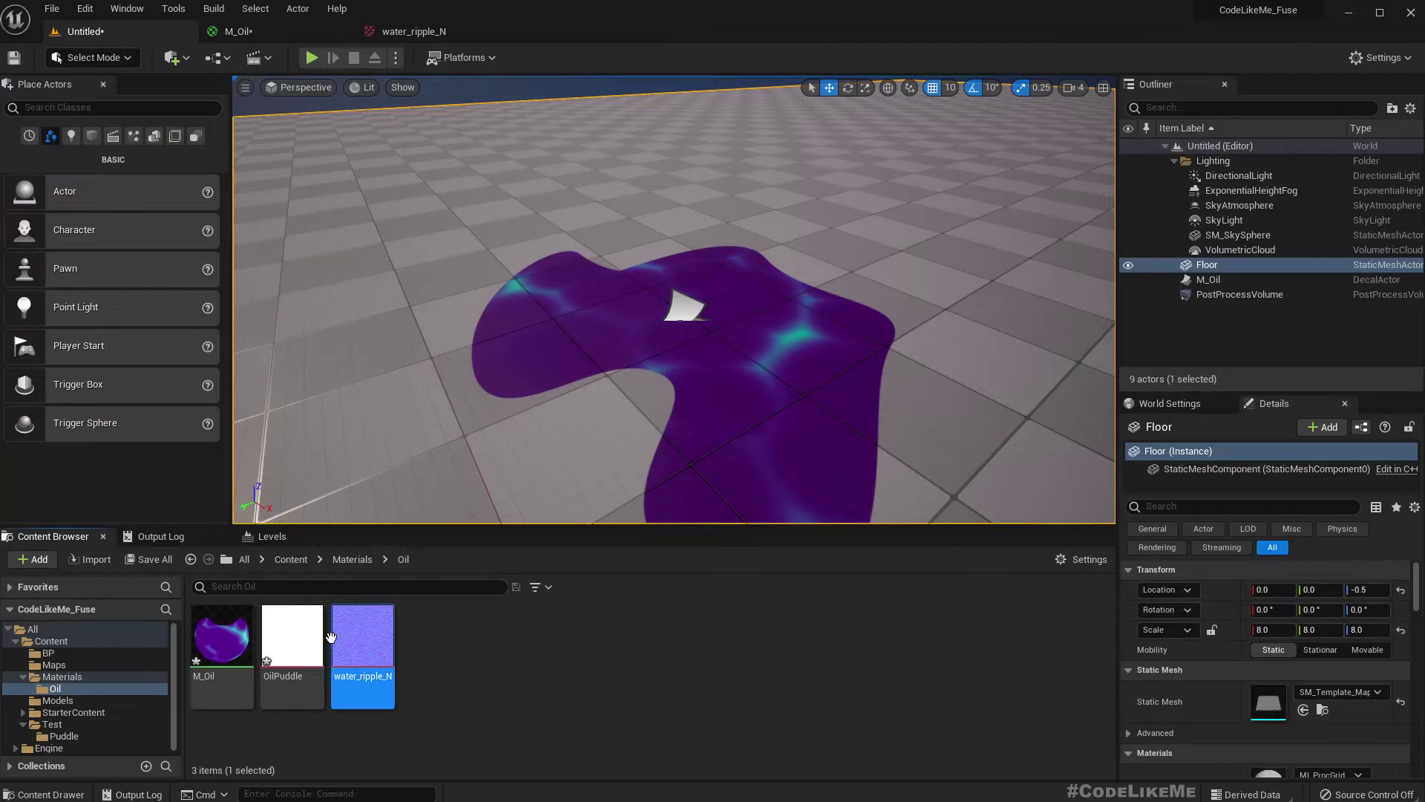
drag(363, 638, 472, 308)
click(498, 560)
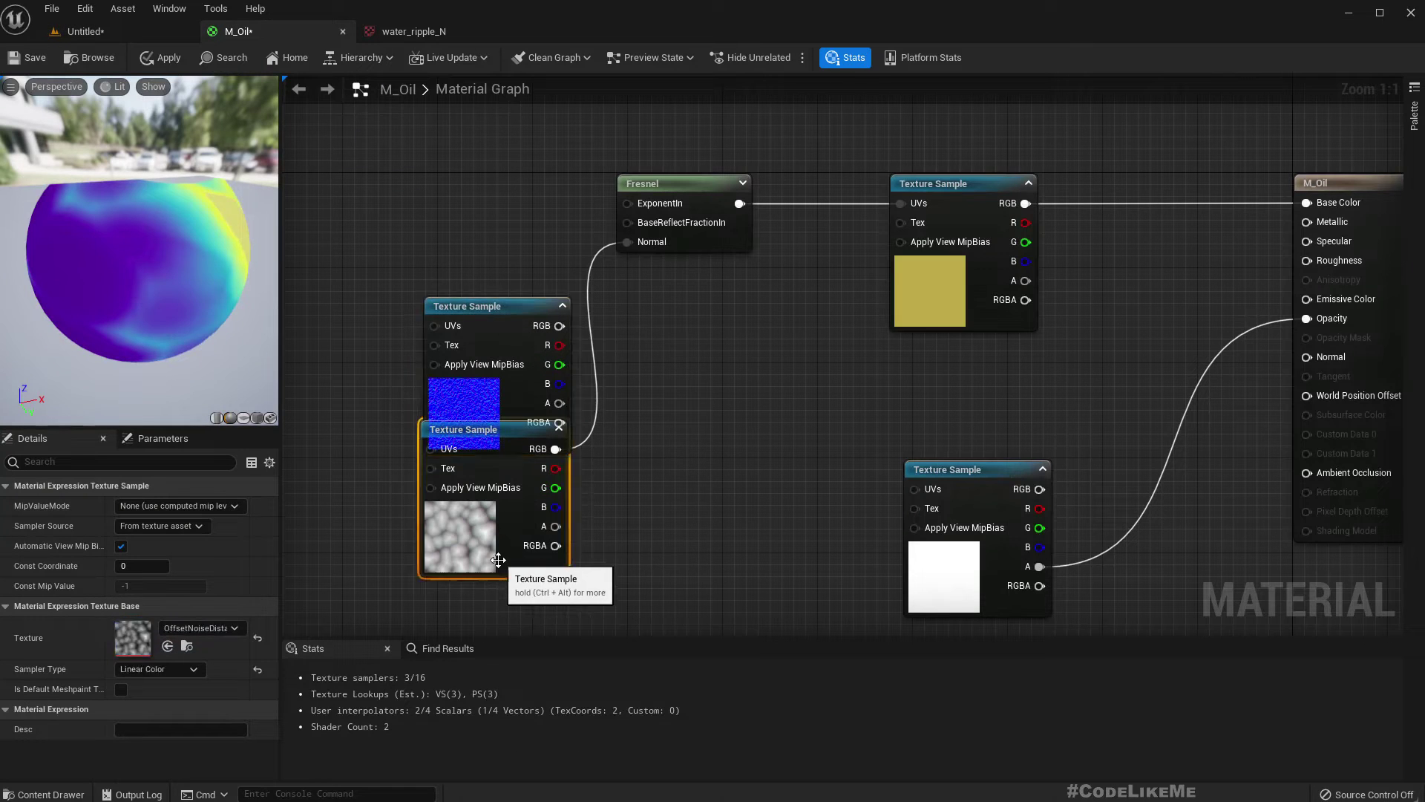
key(Delete)
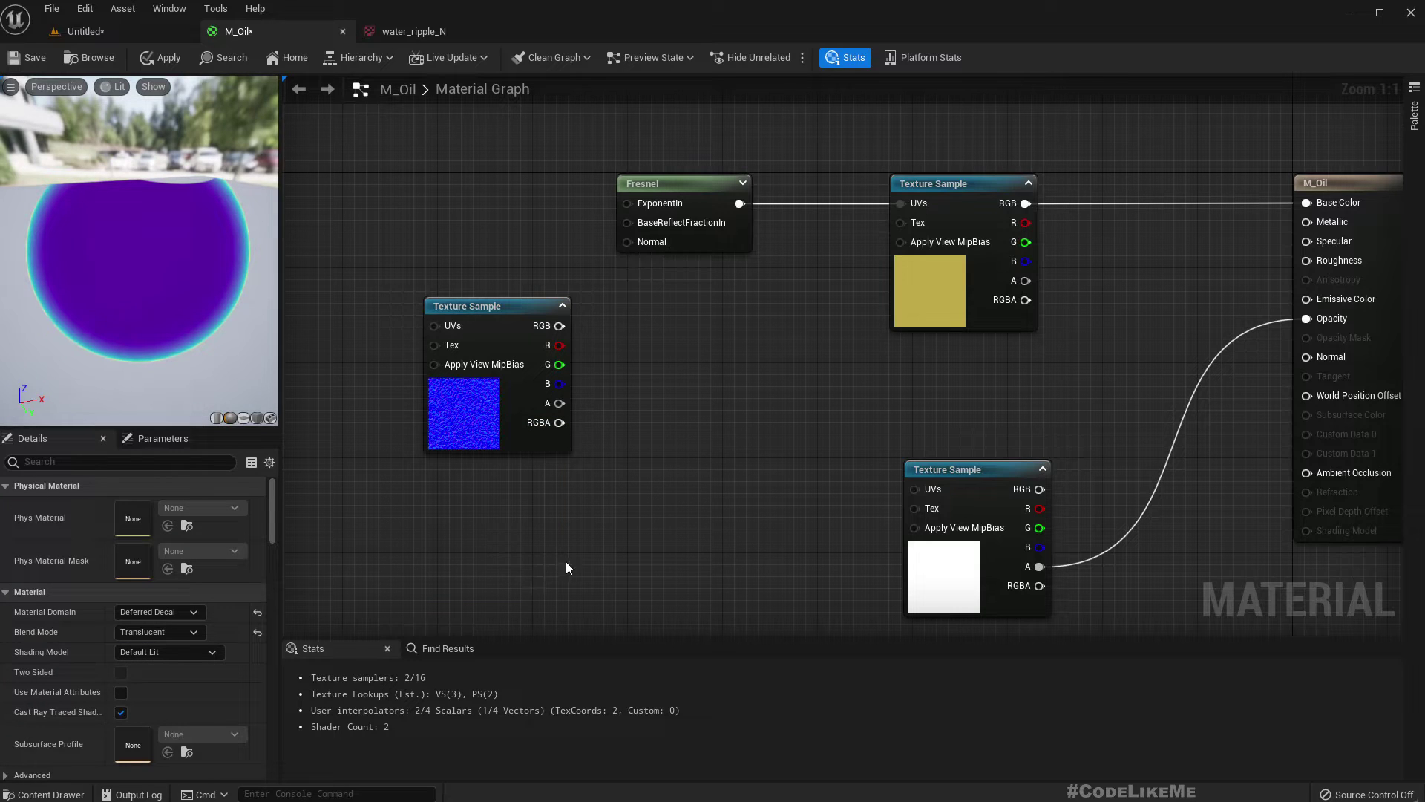
drag(559, 326, 629, 243)
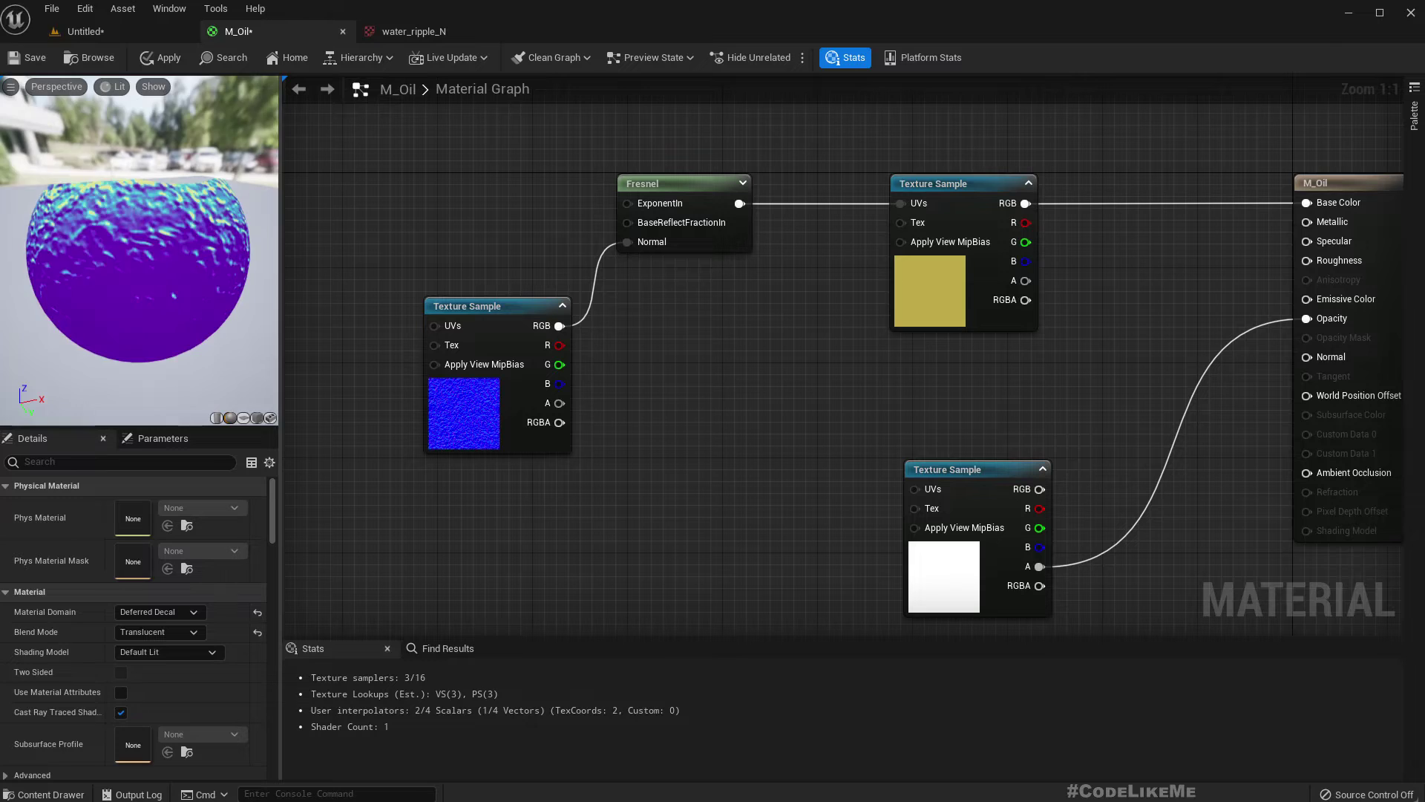
Apply the material with the water-ripple Fresnel normal and inspect the oil decal in the level from several angles.
drag(207, 178, 206, 117)
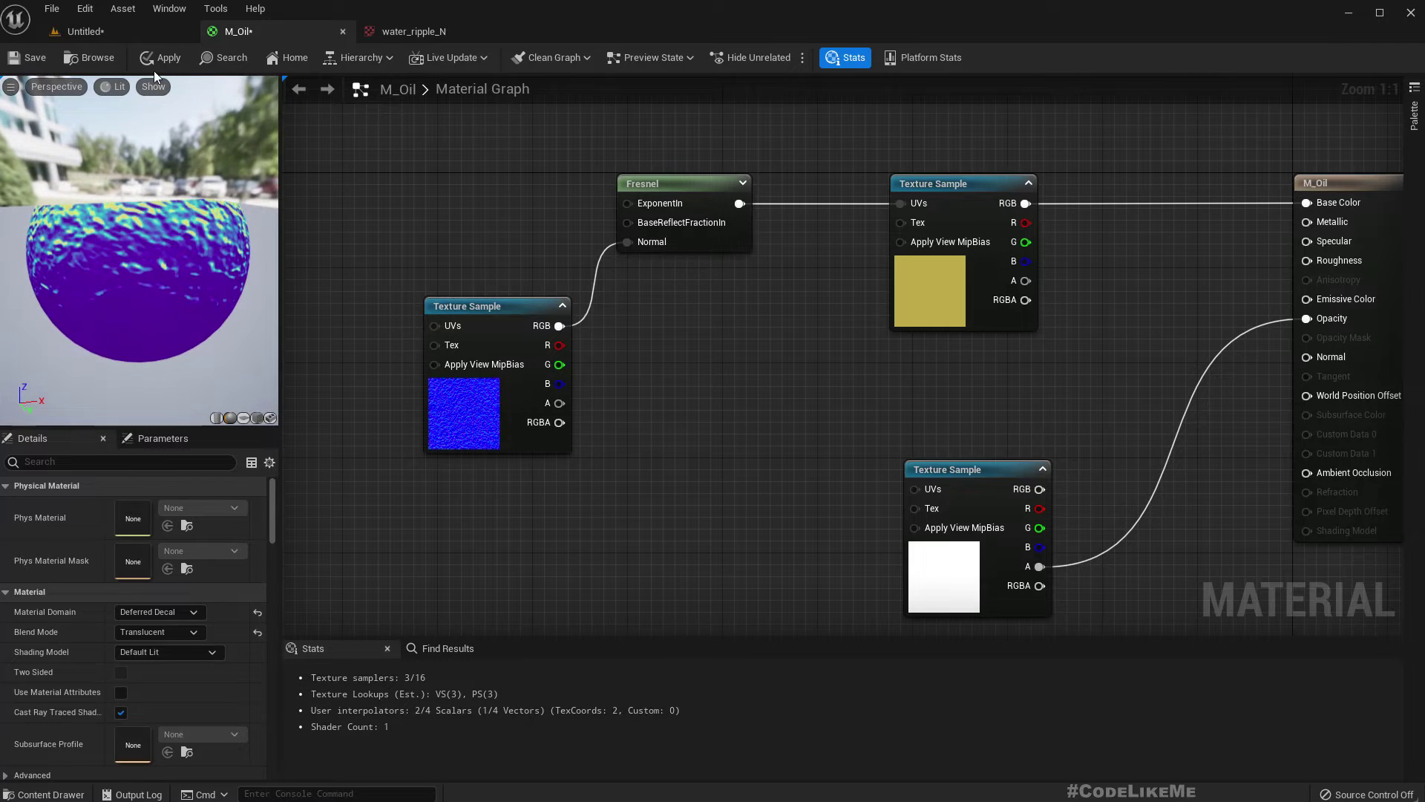
click(134, 30)
right_drag(674, 300, 670, 359)
drag(696, 245, 987, 88)
right_drag(671, 296, 950, 290)
drag(661, 282, 624, 303)
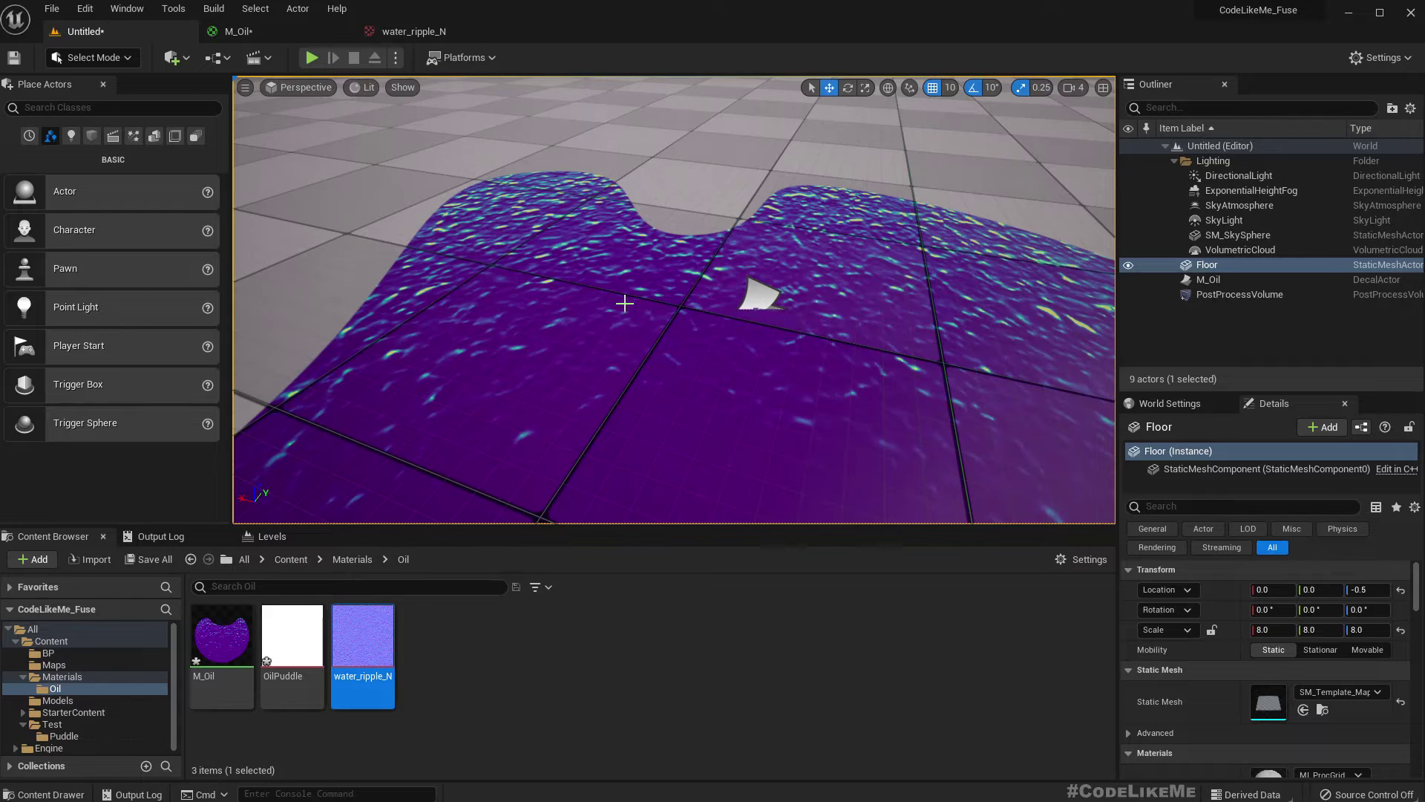
scroll(625, 306, down, 3)
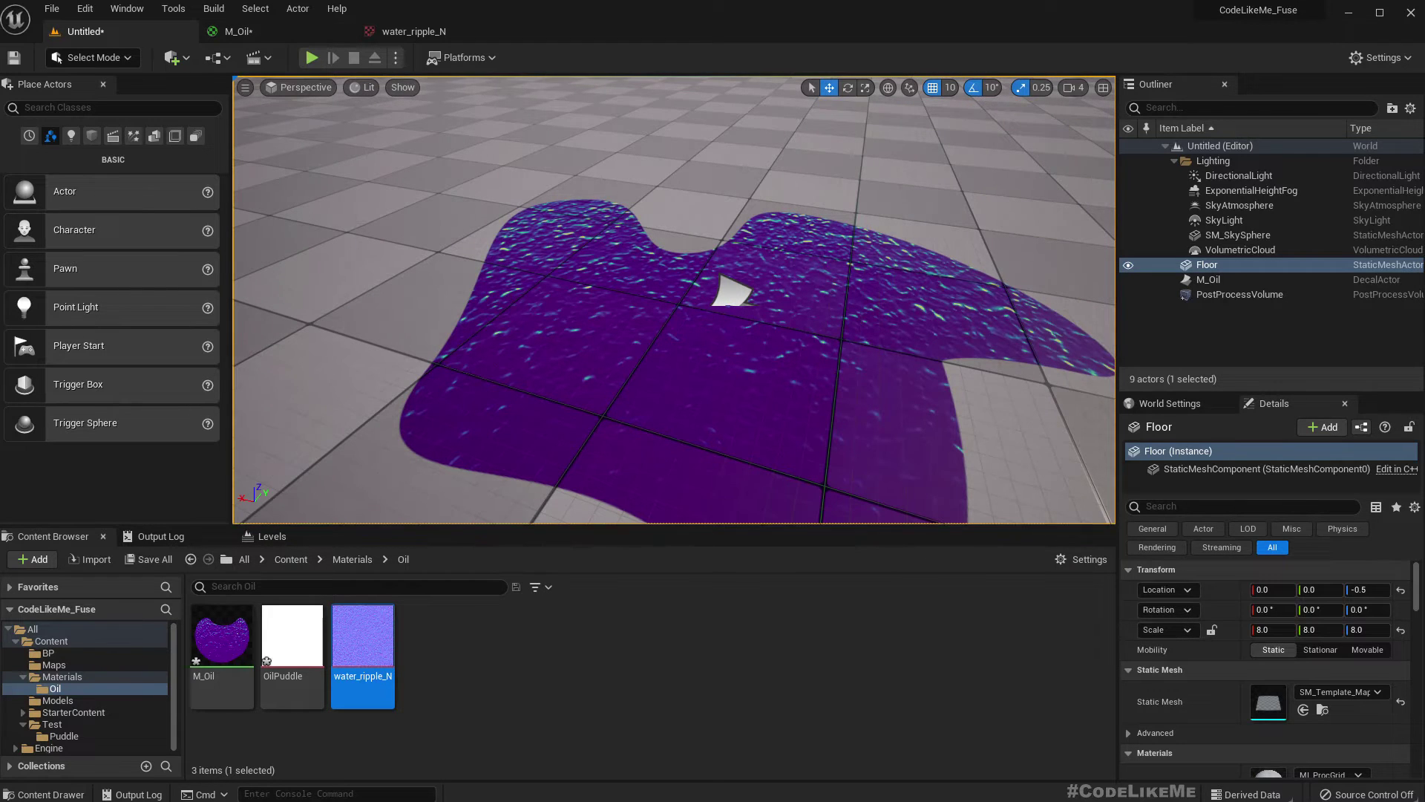
Promote M_Oil's Metallic input to a parameter named Metallic and place the node between the gradient texture sample and the output node.
click(266, 30)
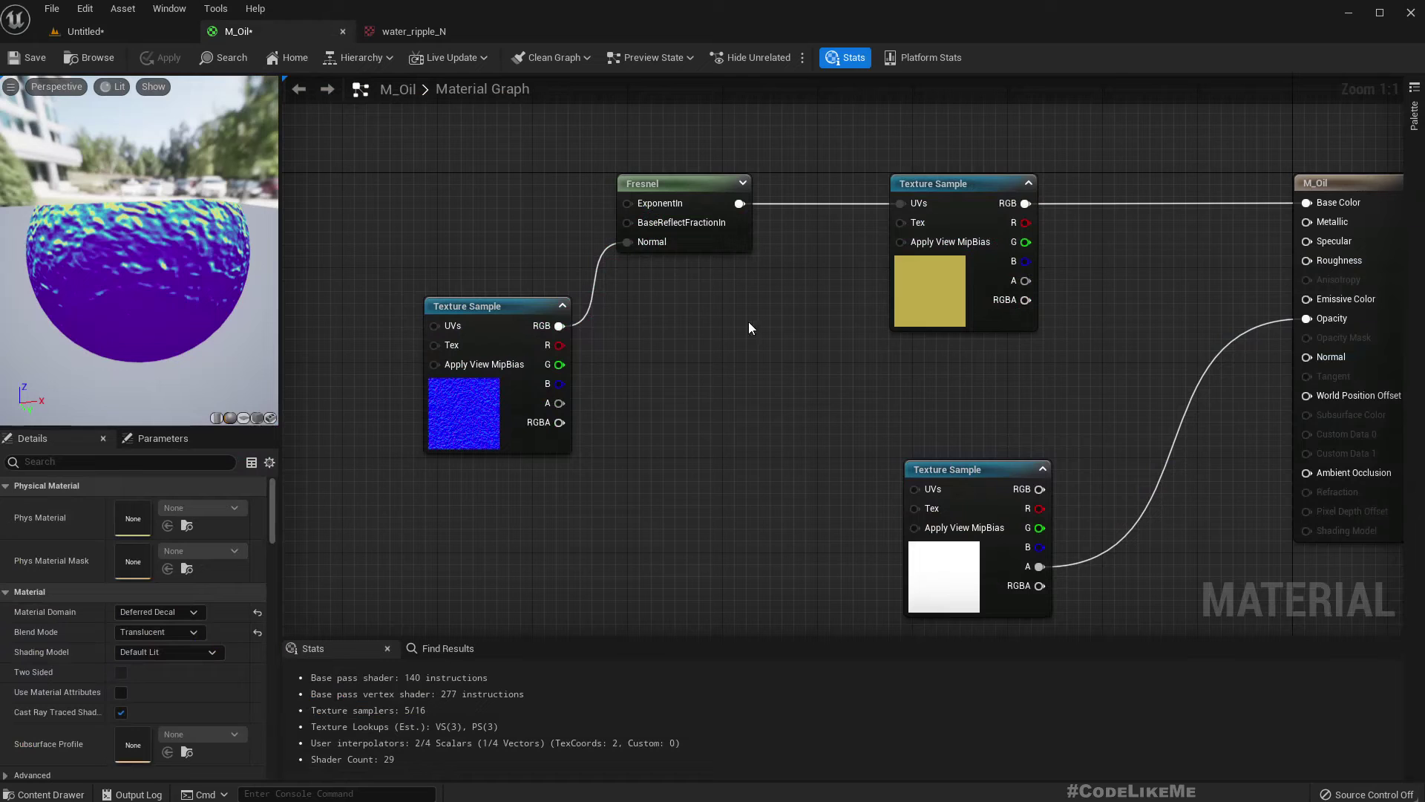
right_drag(833, 373, 586, 378)
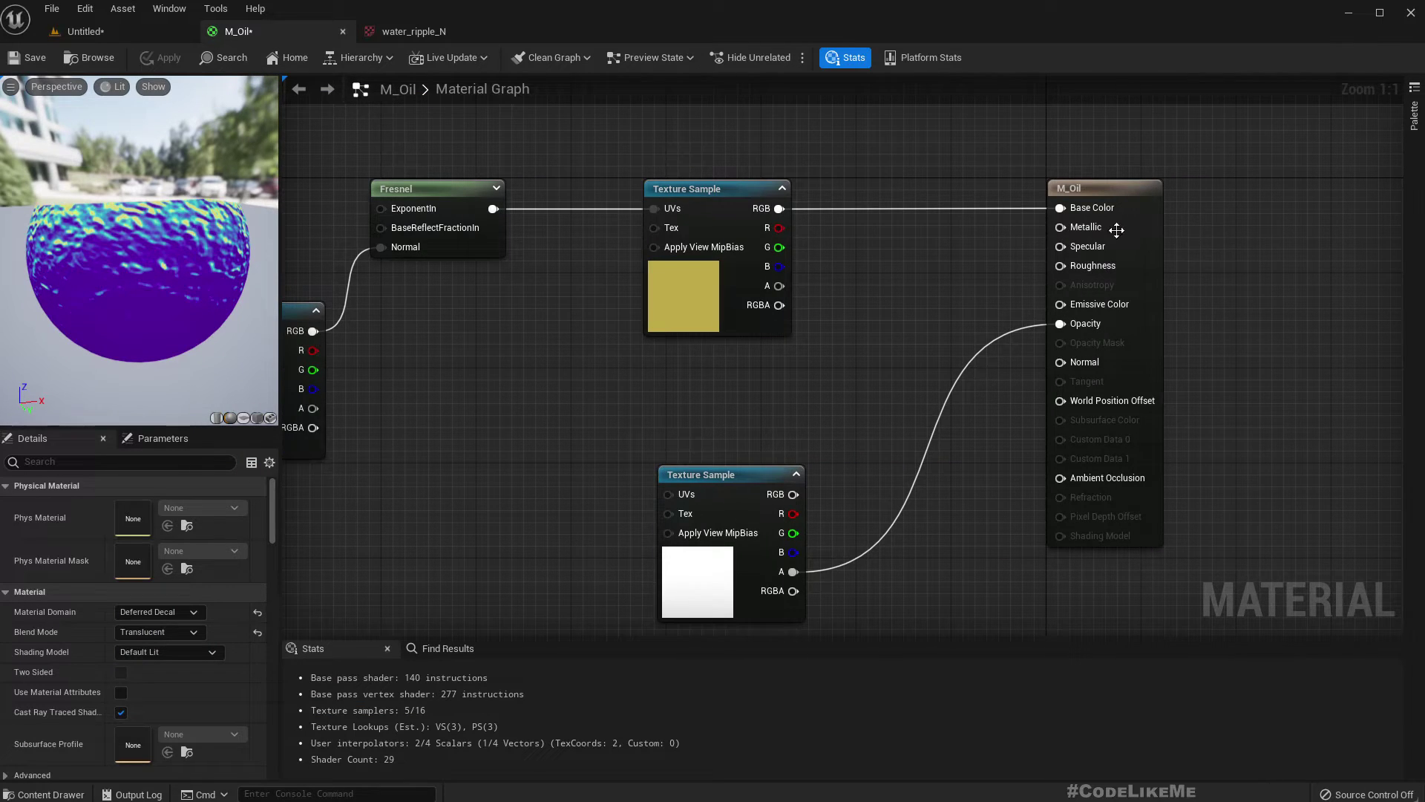
right_click(1089, 227)
click(1158, 254)
key(Return)
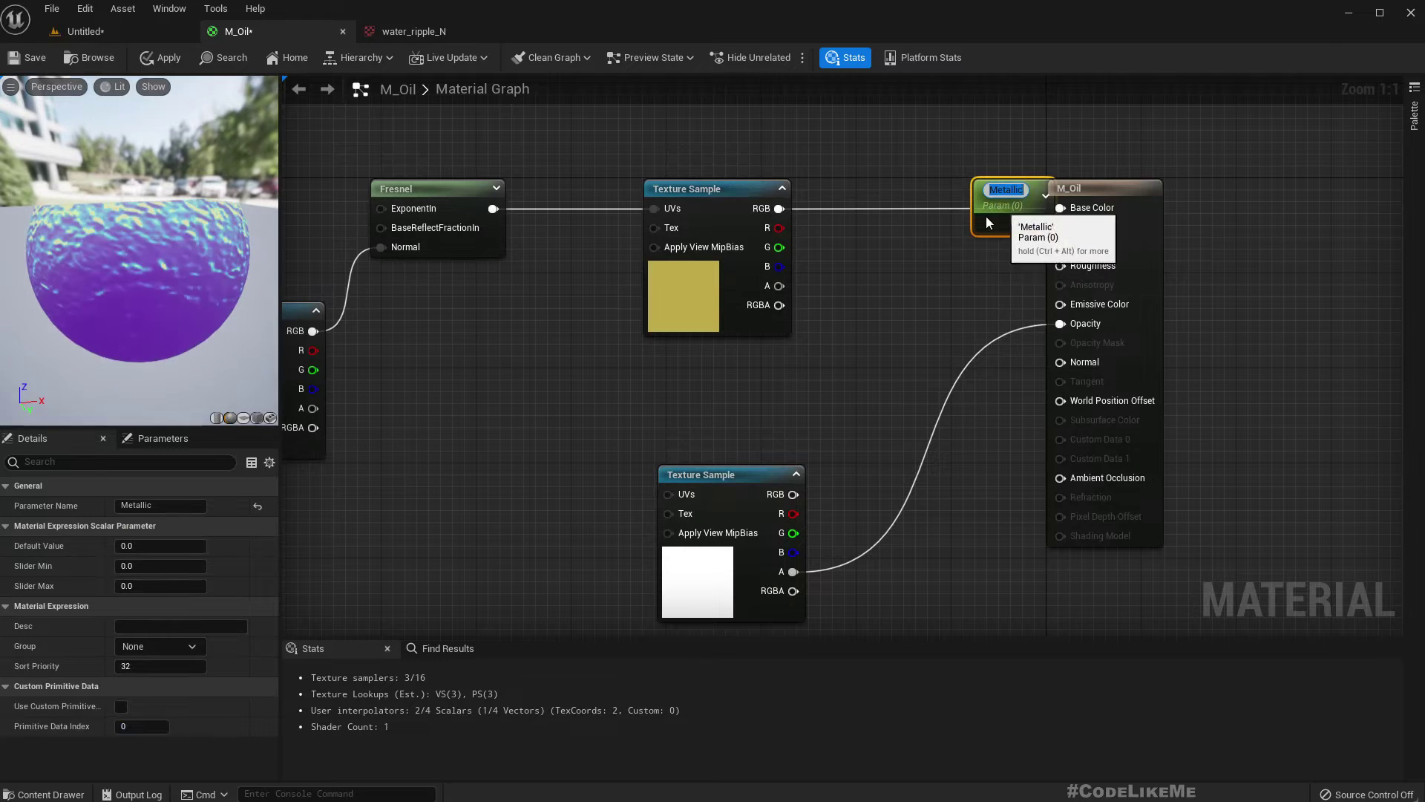
drag(951, 241, 927, 252)
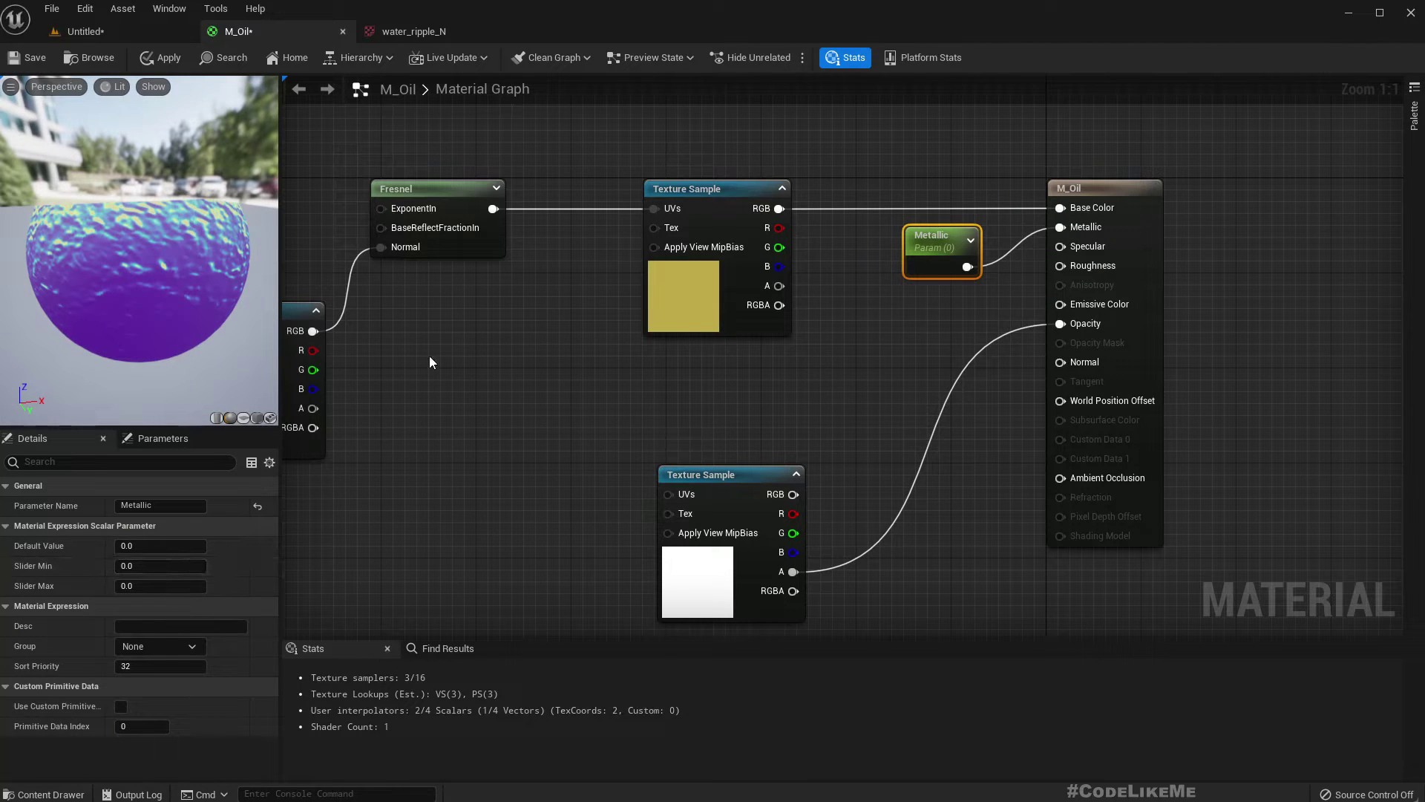
Promote the Specular input to a parameter, place it below the Metallic node, and set its default value to 1.
right_click(1061, 247)
click(1114, 275)
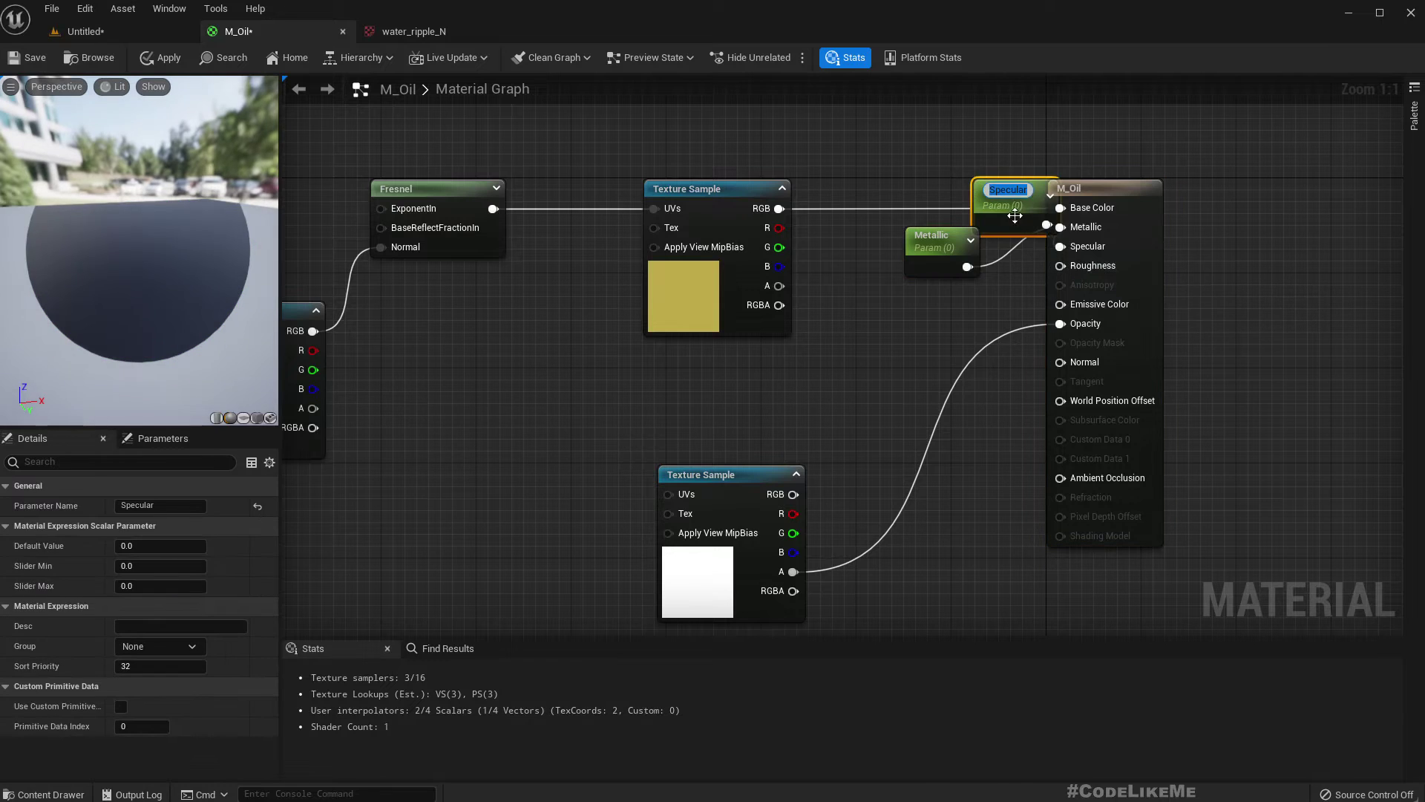
drag(911, 329, 935, 329)
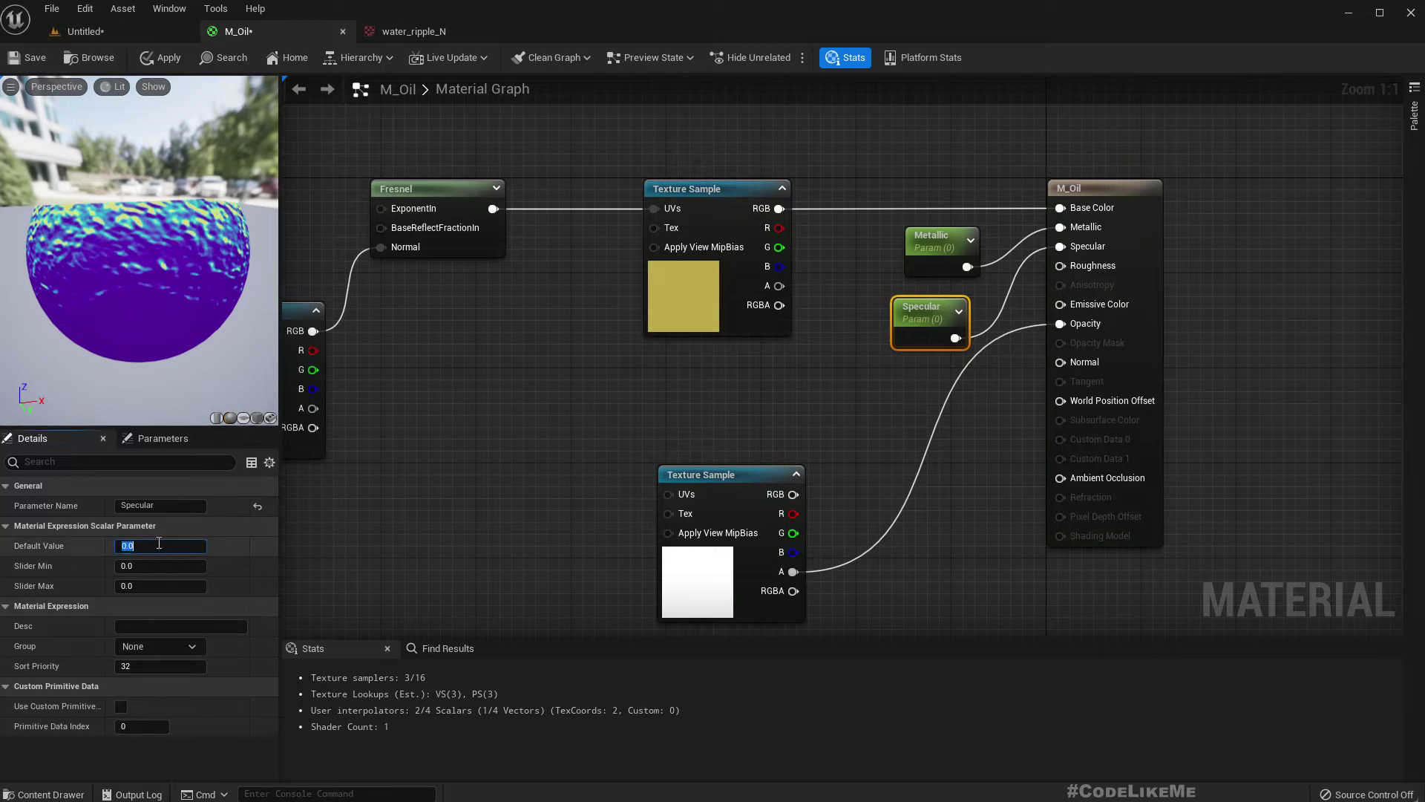
text(1)
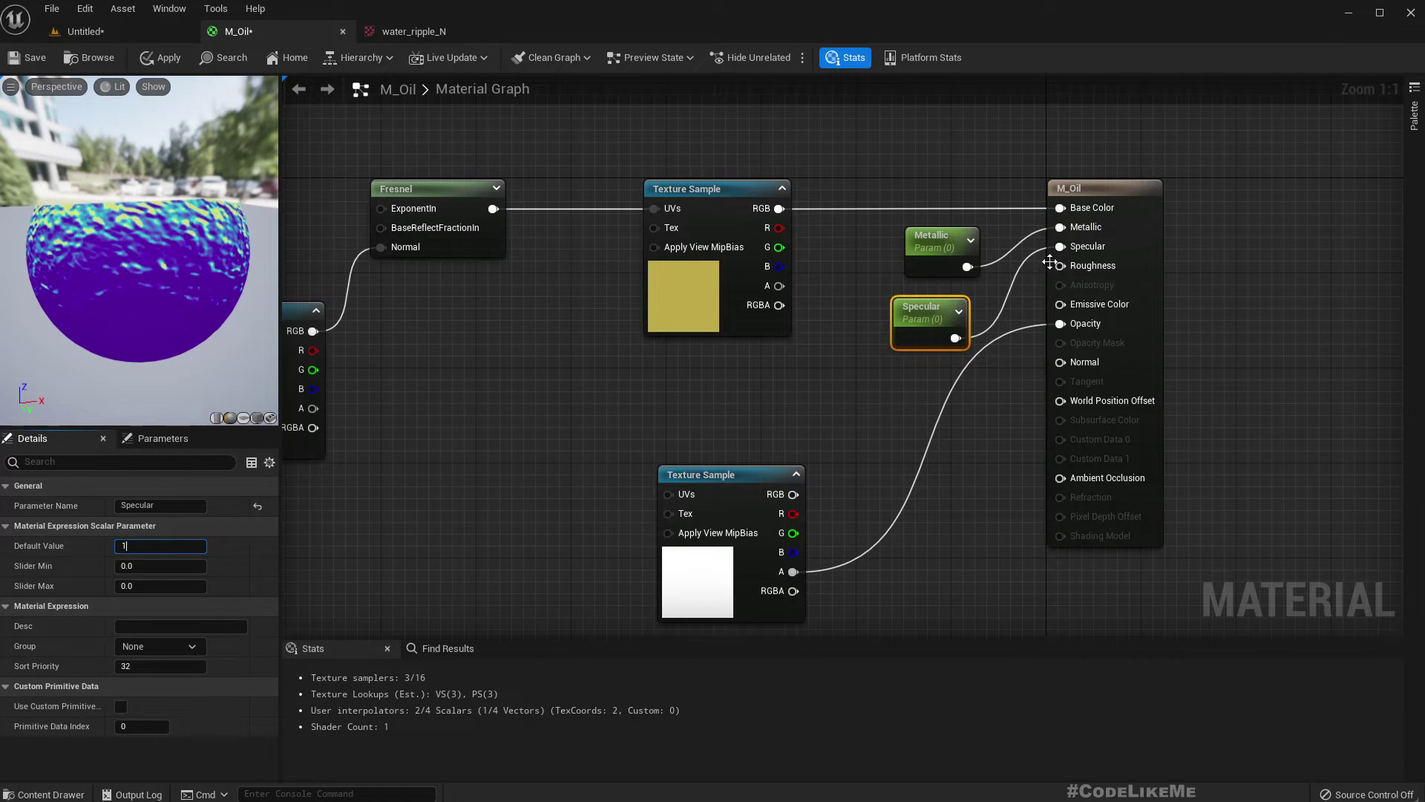
key(Return)
Promote the Roughness input to a parameter and place it below the Specular node.
right_click(1076, 266)
click(1113, 295)
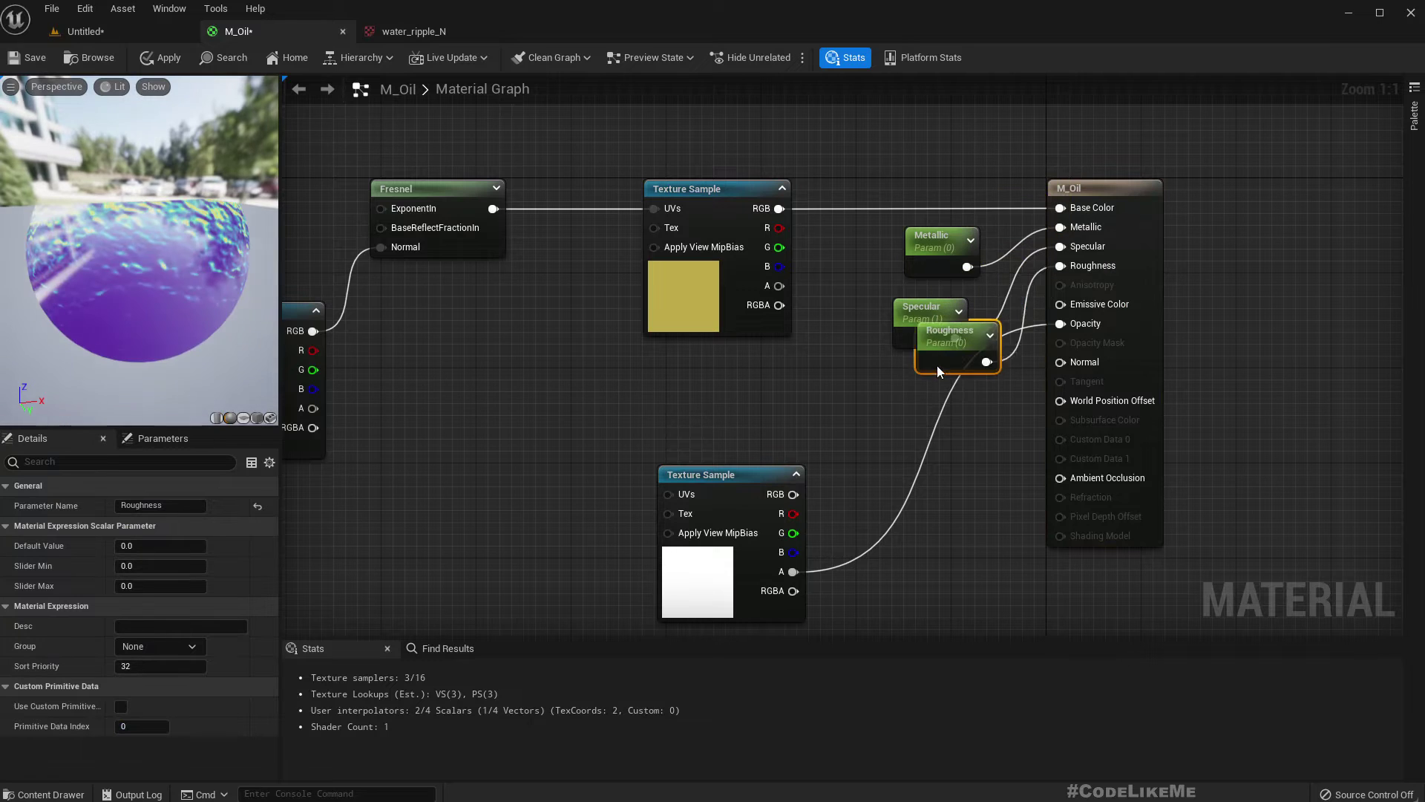
drag(936, 368, 906, 412)
Apply the material with the Metallic, Specular and Roughness parameters and inspect the oil decal's reflections in the level.
mouse_move(83, 258)
mouse_down()
mouse_move(134, 260)
mouse_move(96, 259)
mouse_move(108, 261)
mouse_up()
click(158, 55)
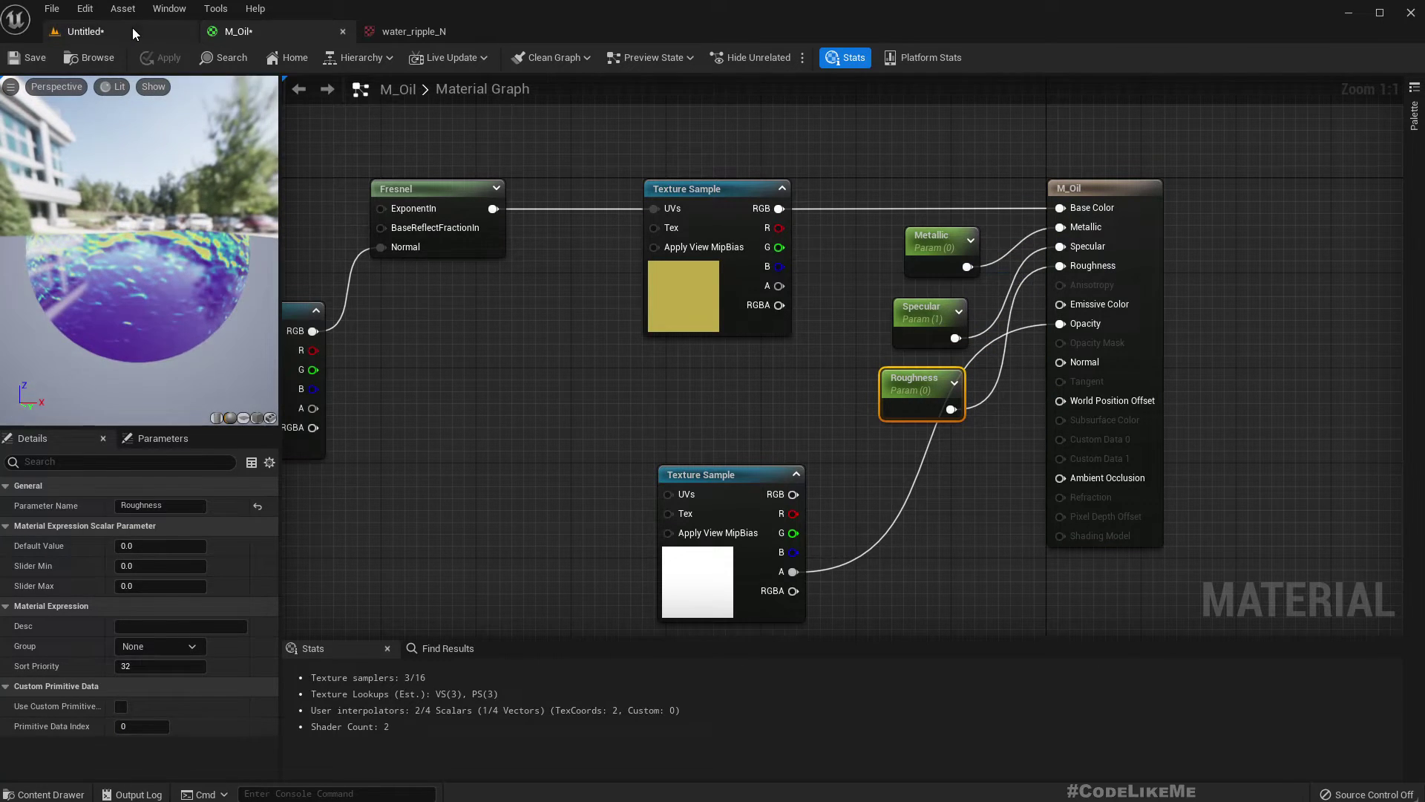
click(132, 29)
key(s)
mouse_move(697, 288)
right_down()
mouse_move(623, 274)
mouse_move(661, 278)
mouse_move(686, 304)
mouse_move(697, 237)
mouse_move(696, 293)
right_up()
key(w)
key(w)
key(s)
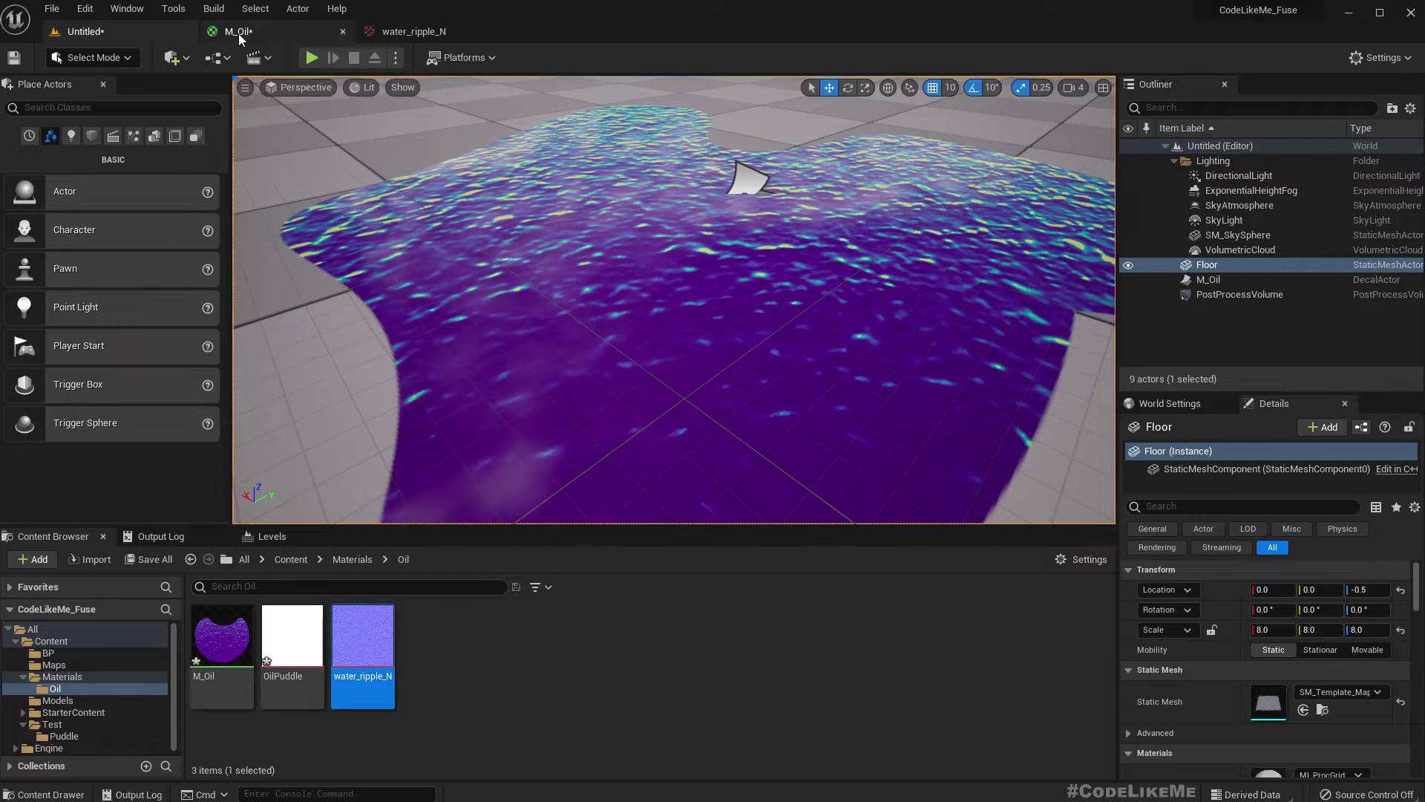
Insert a FlattenNormal node between the water ripple texture sample's RGB output and the Fresnel node's Normal input.
click(239, 33)
right_drag(732, 415, 976, 233)
scroll(976, 222, down, 1)
right_drag(535, 140, 617, 344)
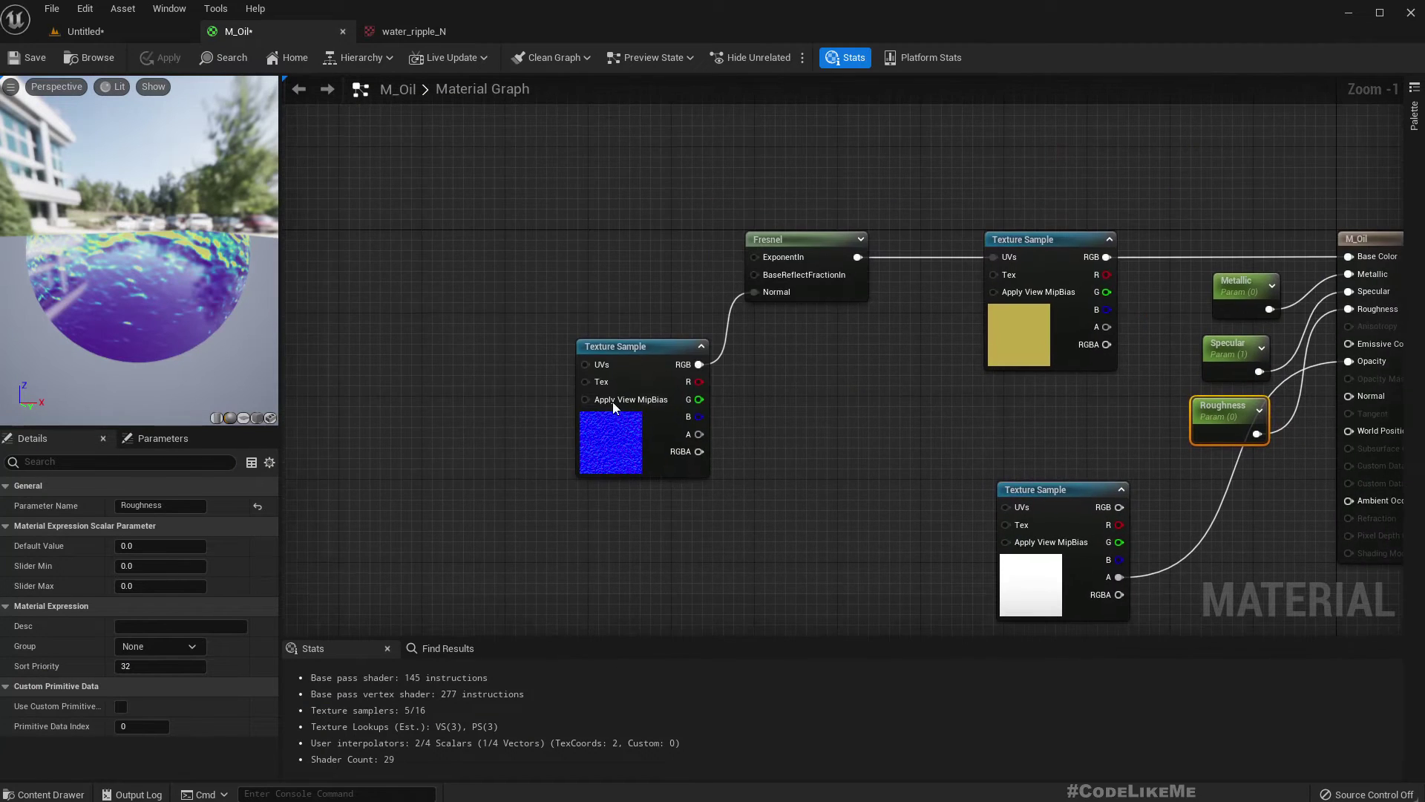
drag(623, 346, 595, 291)
text(flatt)
key(Return)
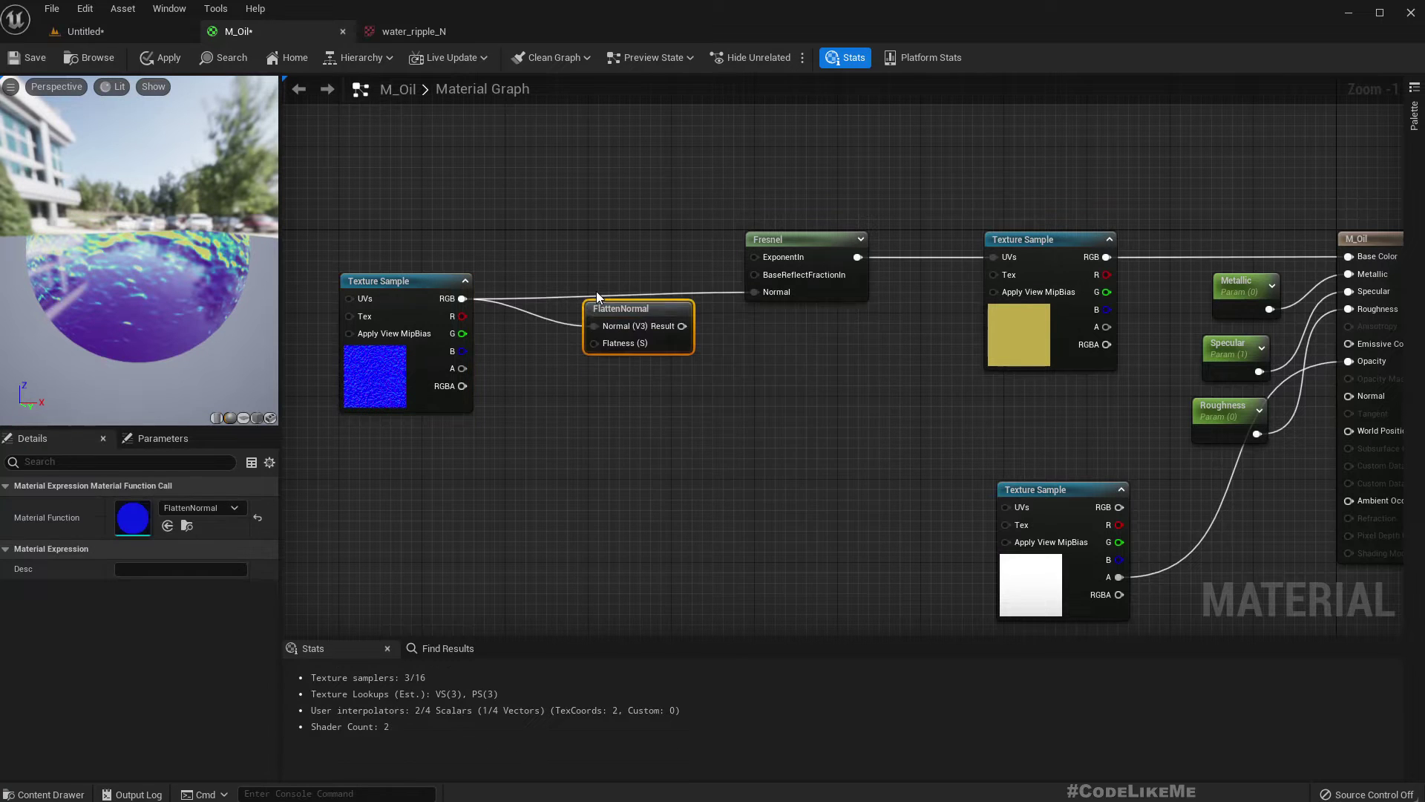
drag(682, 326, 754, 292)
drag(627, 309, 631, 291)
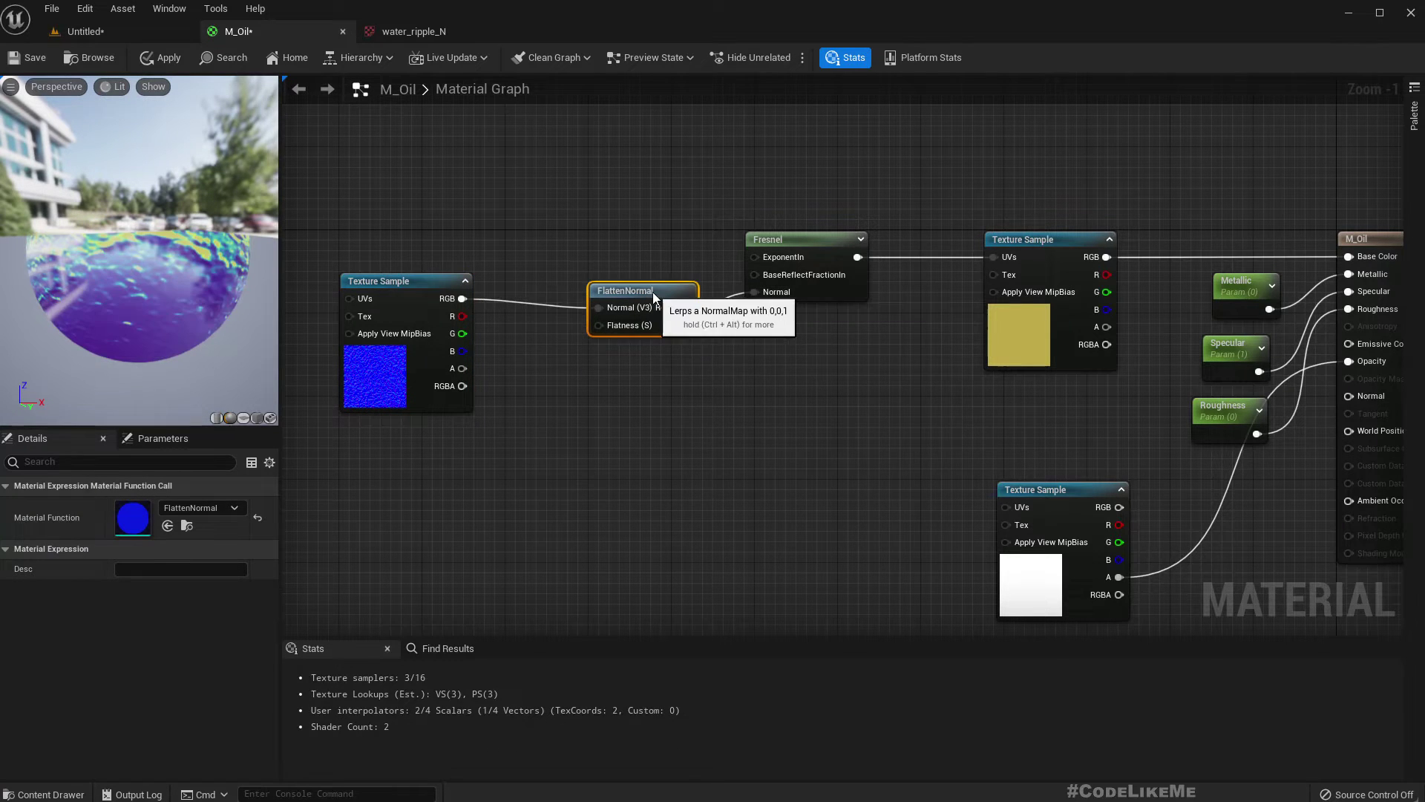
Promote the FlattenNormal node's Flatness input to a parameter and set its default value to 5.
right_click(614, 331)
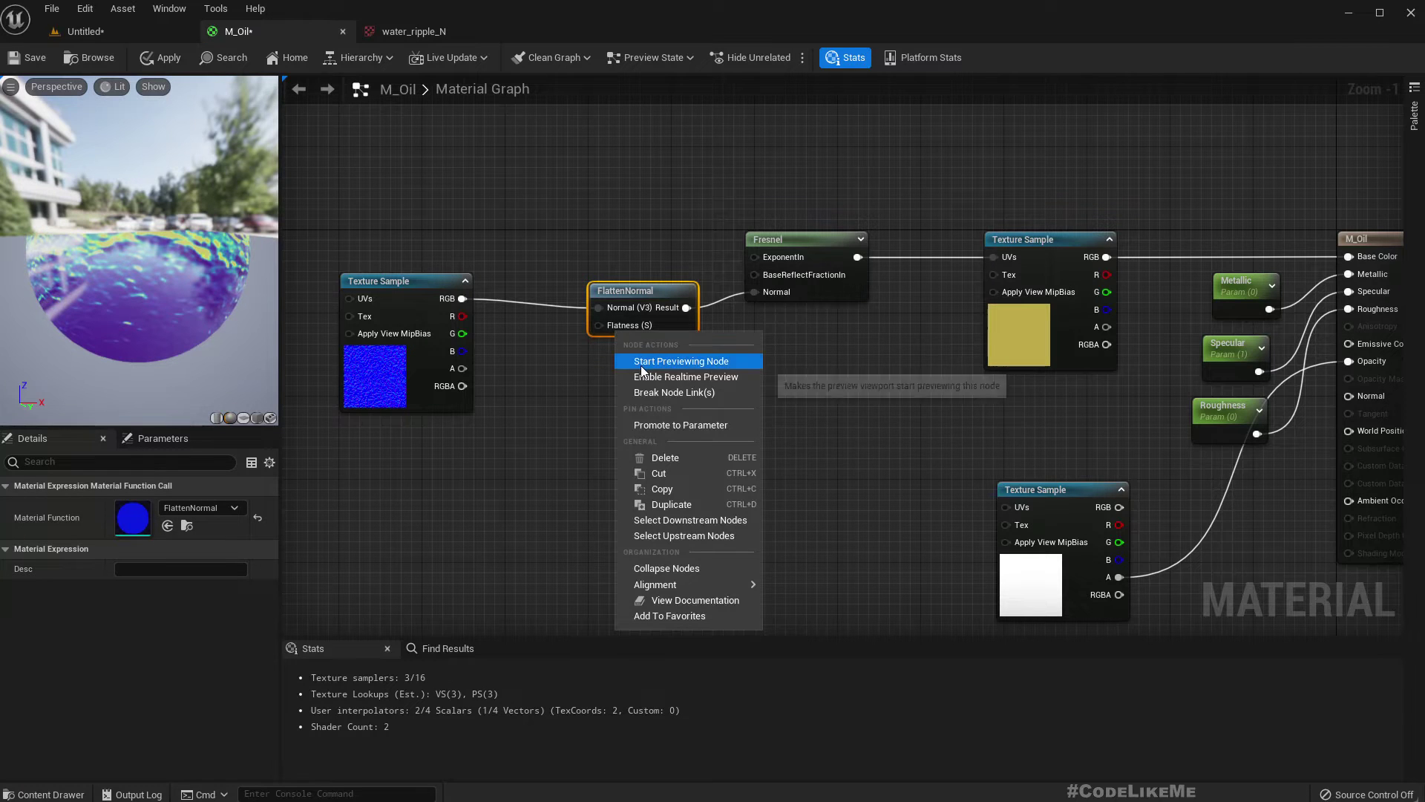
click(663, 427)
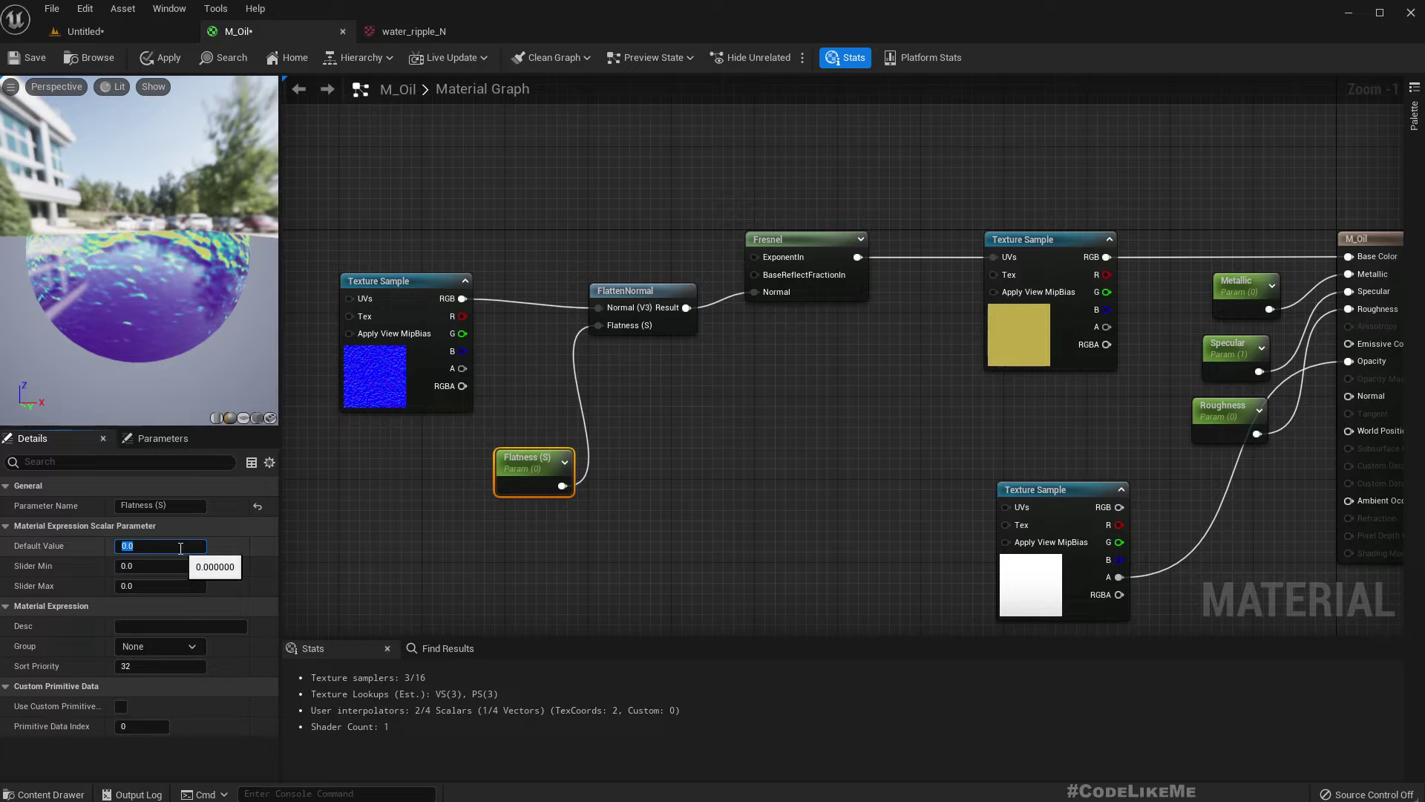
text(5)
key(Return)
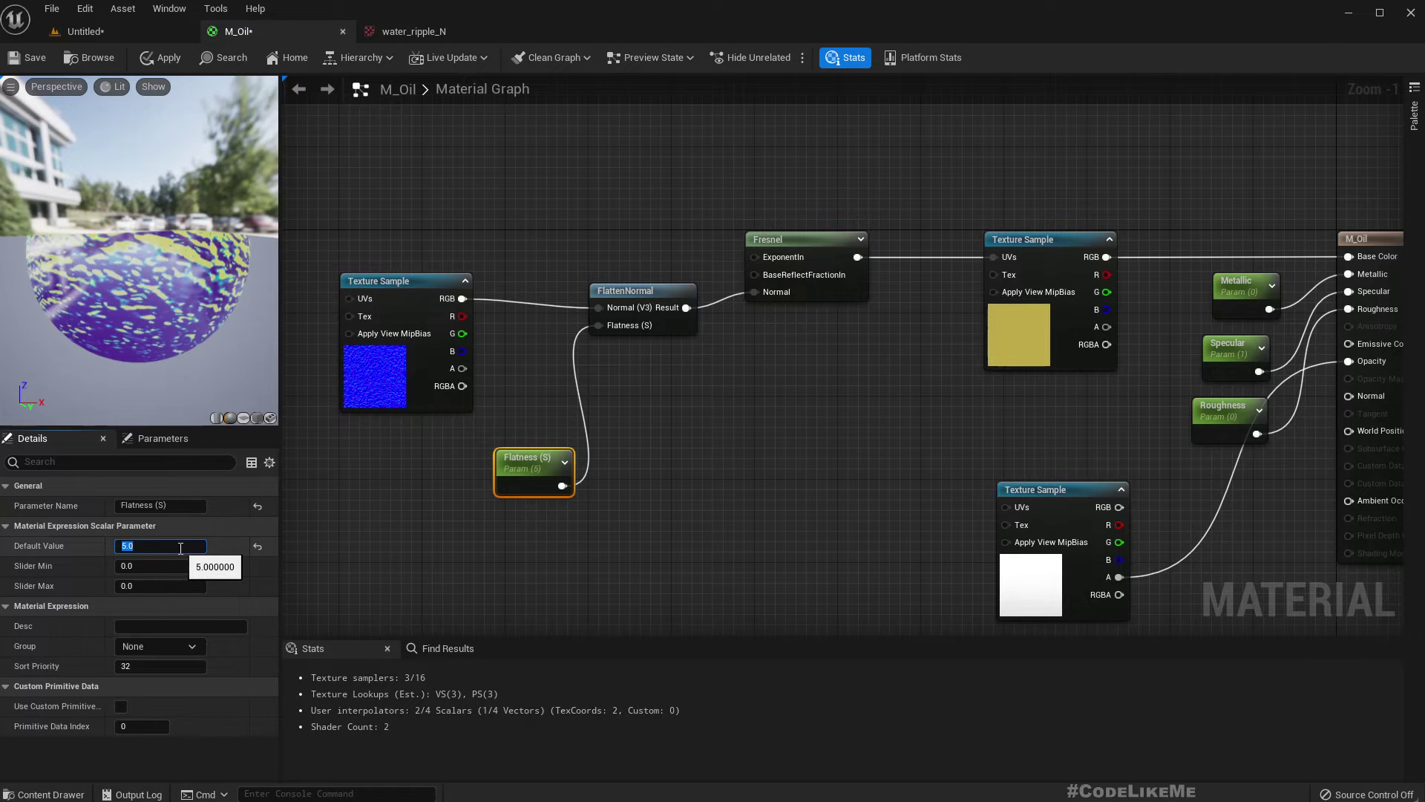
Apply the material with the Flatness parameter and check the result in the preview and the level.
drag(105, 318, 123, 242)
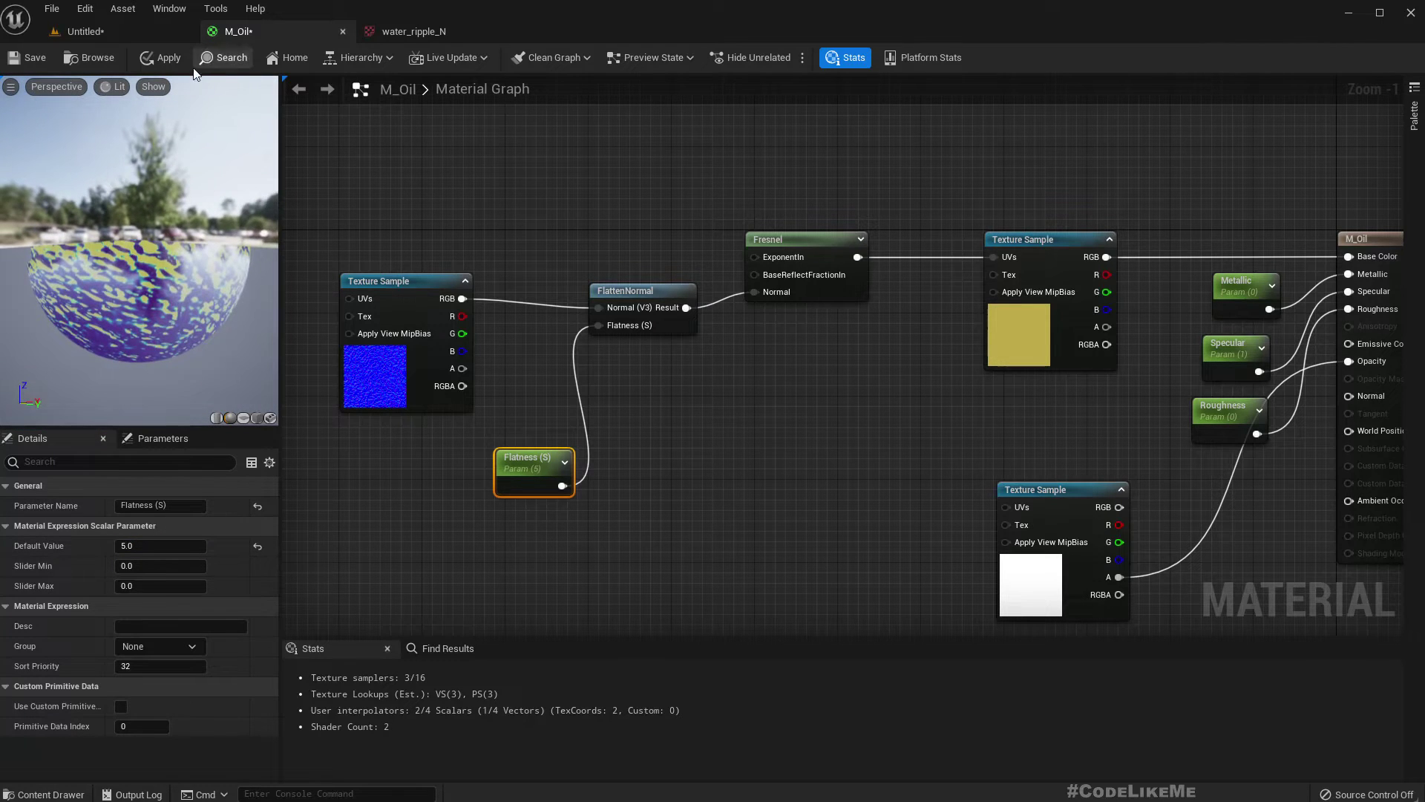
click(156, 49)
click(141, 30)
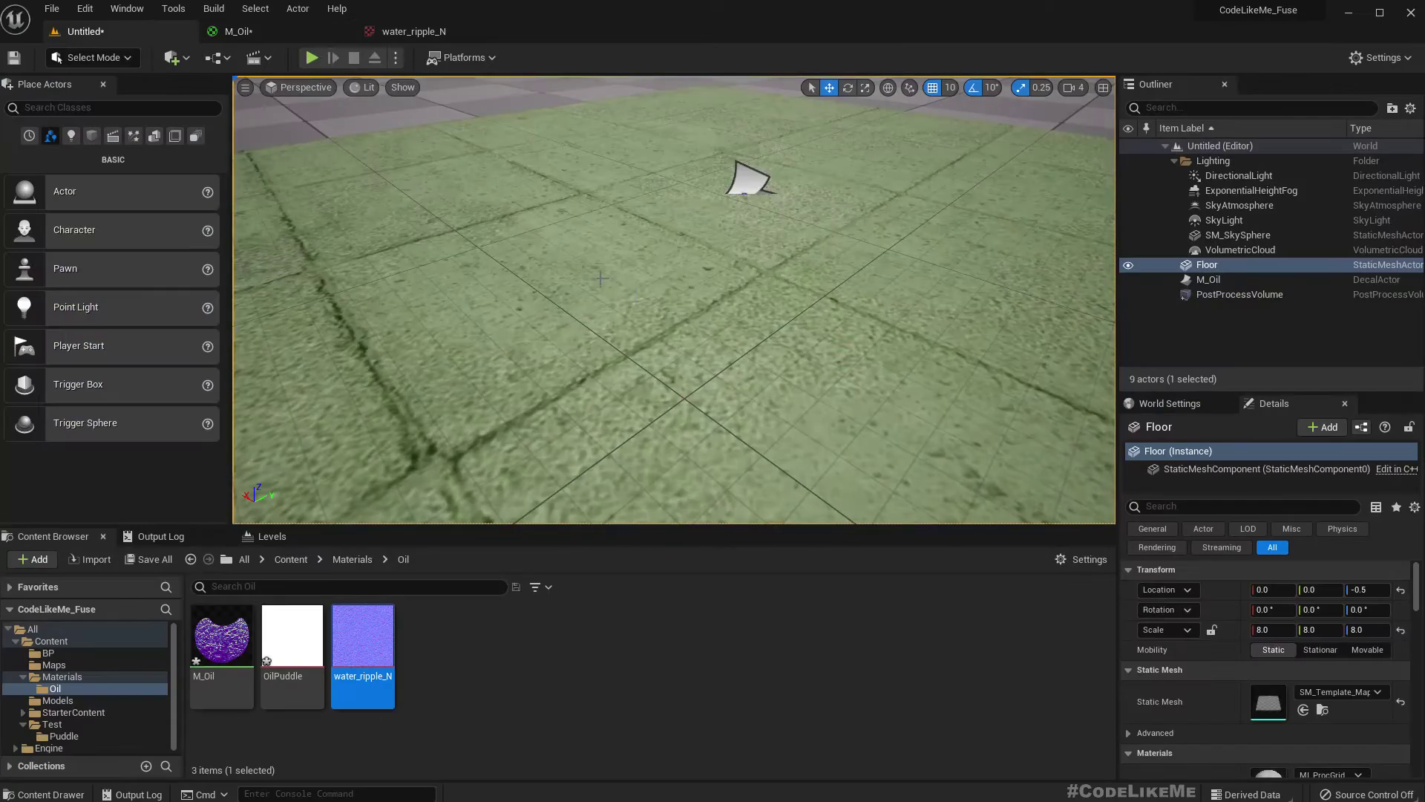
right_drag(635, 297, 549, 285)
right_drag(709, 356, 608, 356)
Connect the water ripple texture sample's RGB output to the Fresnel node's ExponentIn input as well.
click(252, 30)
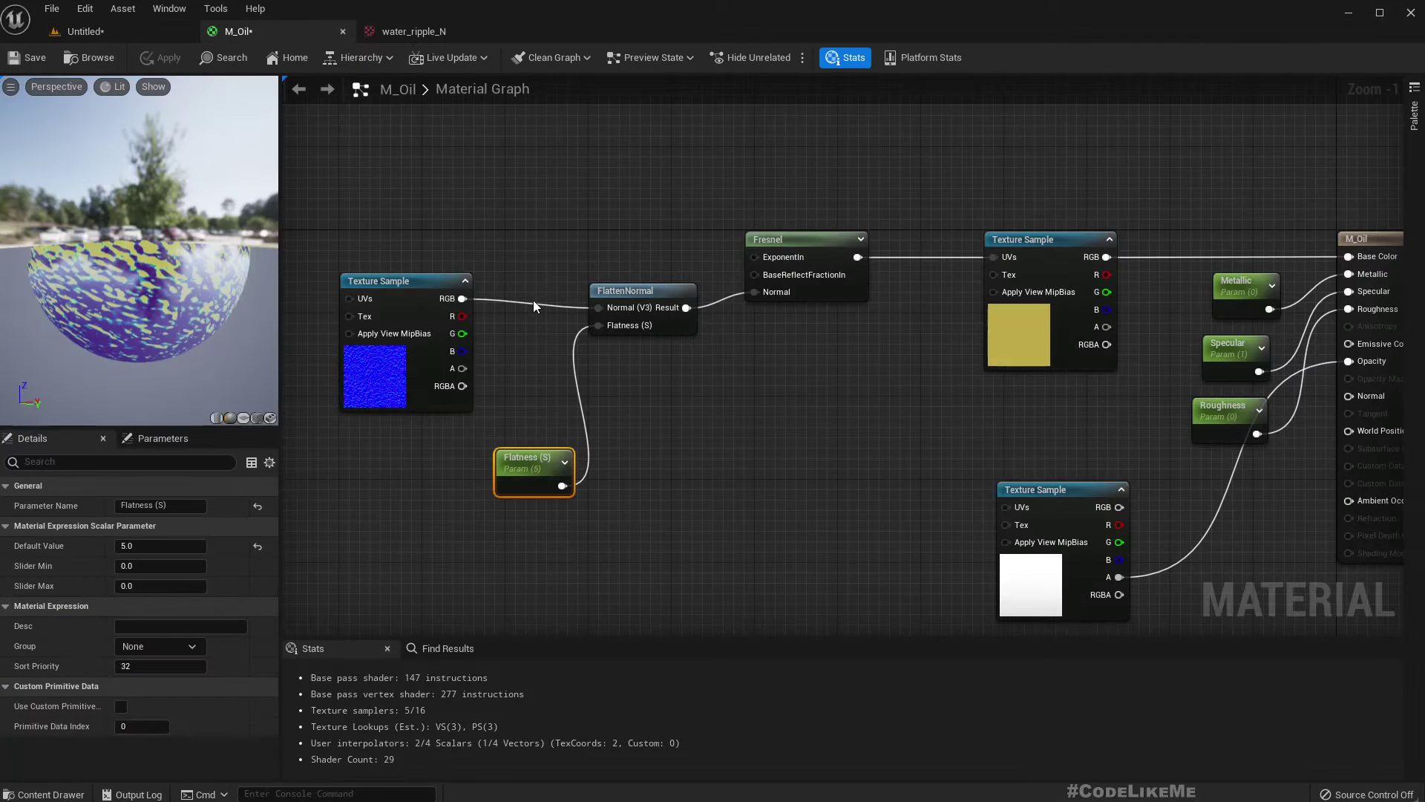
drag(462, 297, 493, 294)
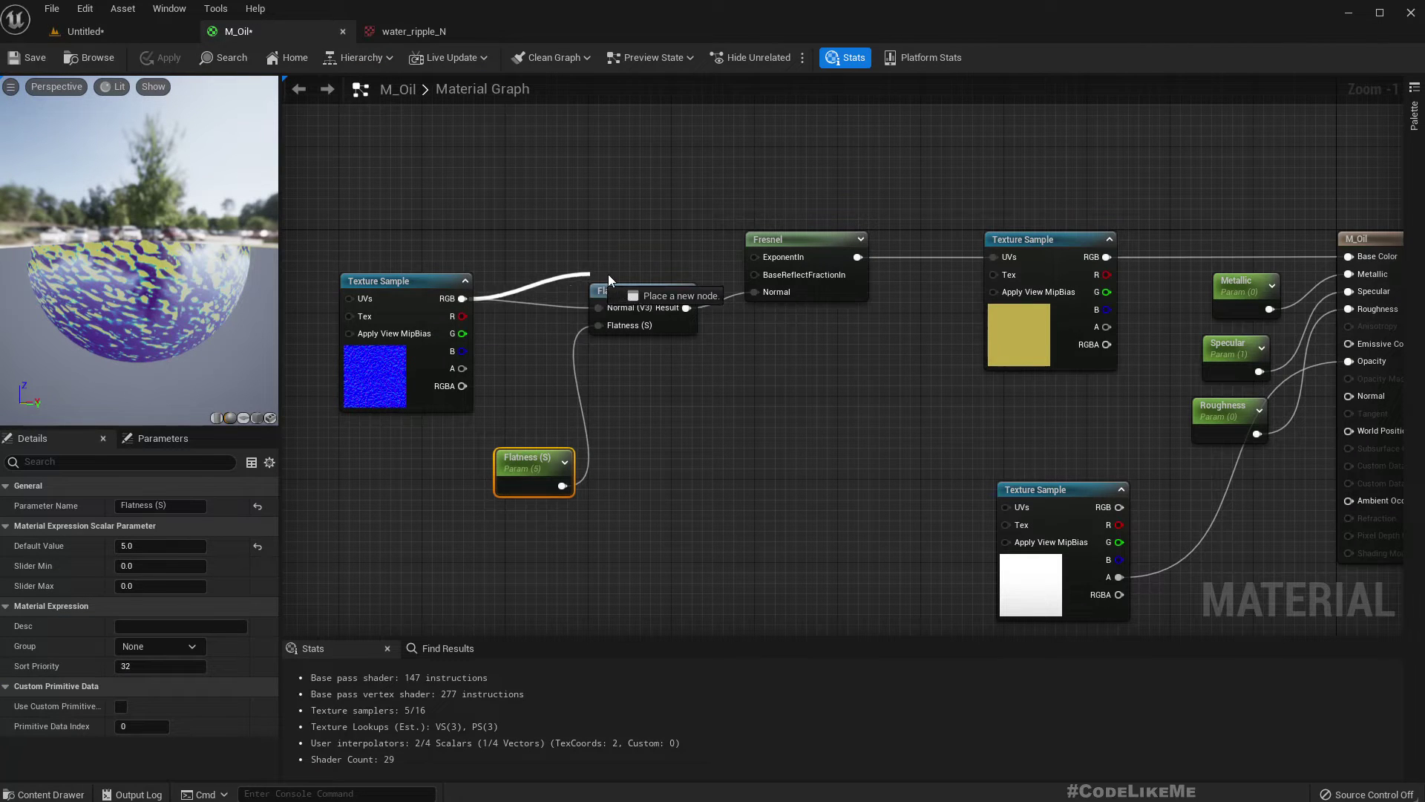
drag(624, 274, 755, 257)
Apply the material with the texture-driven Fresnel exponent and inspect the oil decal in the level from near and far.
drag(181, 274, 89, 277)
click(147, 49)
click(116, 30)
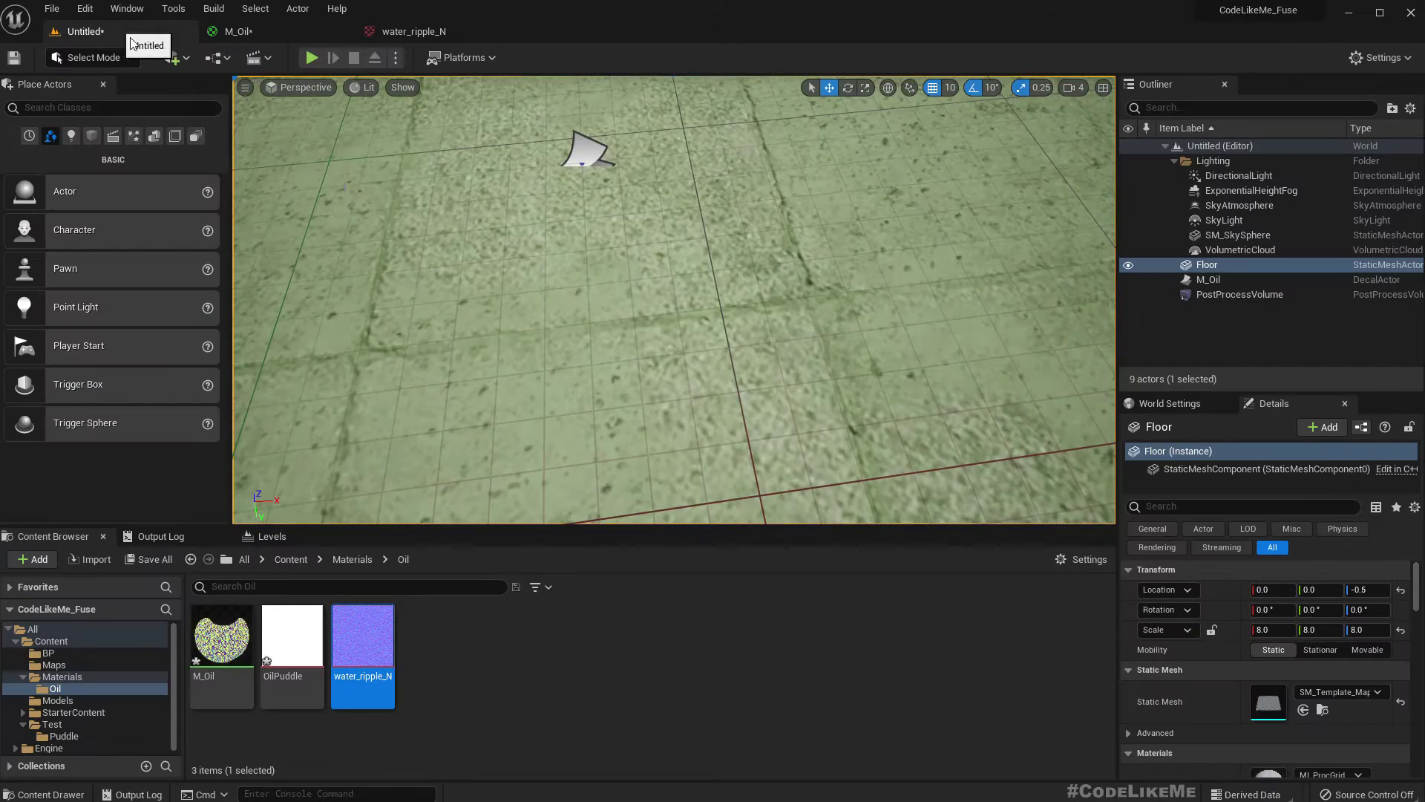
right_drag(674, 299, 483, 223)
key(s)
key(d)
right_drag(638, 267, 657, 312)
scroll(679, 339, down, 4)
scroll(679, 339, up, 4)
scroll(680, 339, down, 8)
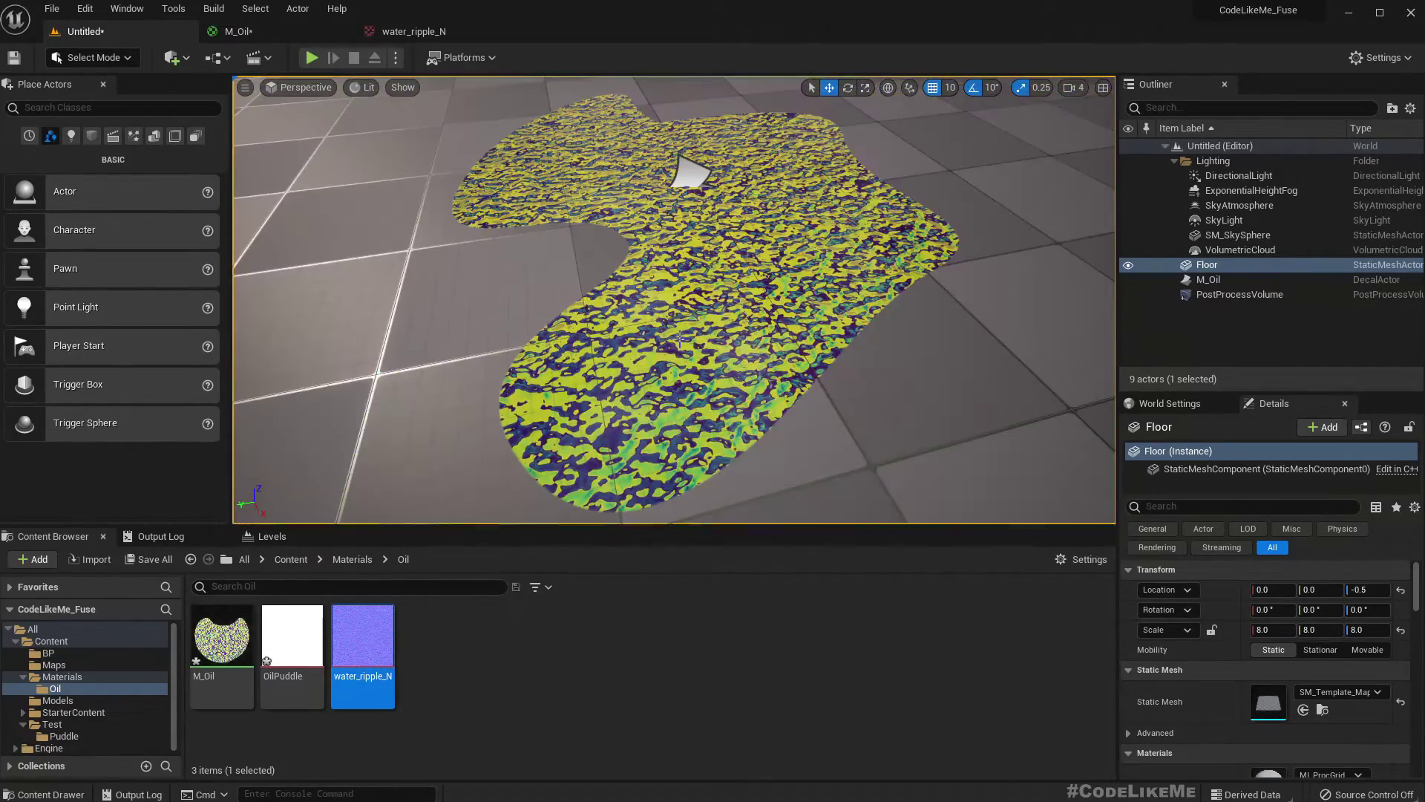
right_drag(680, 339, 714, 305)
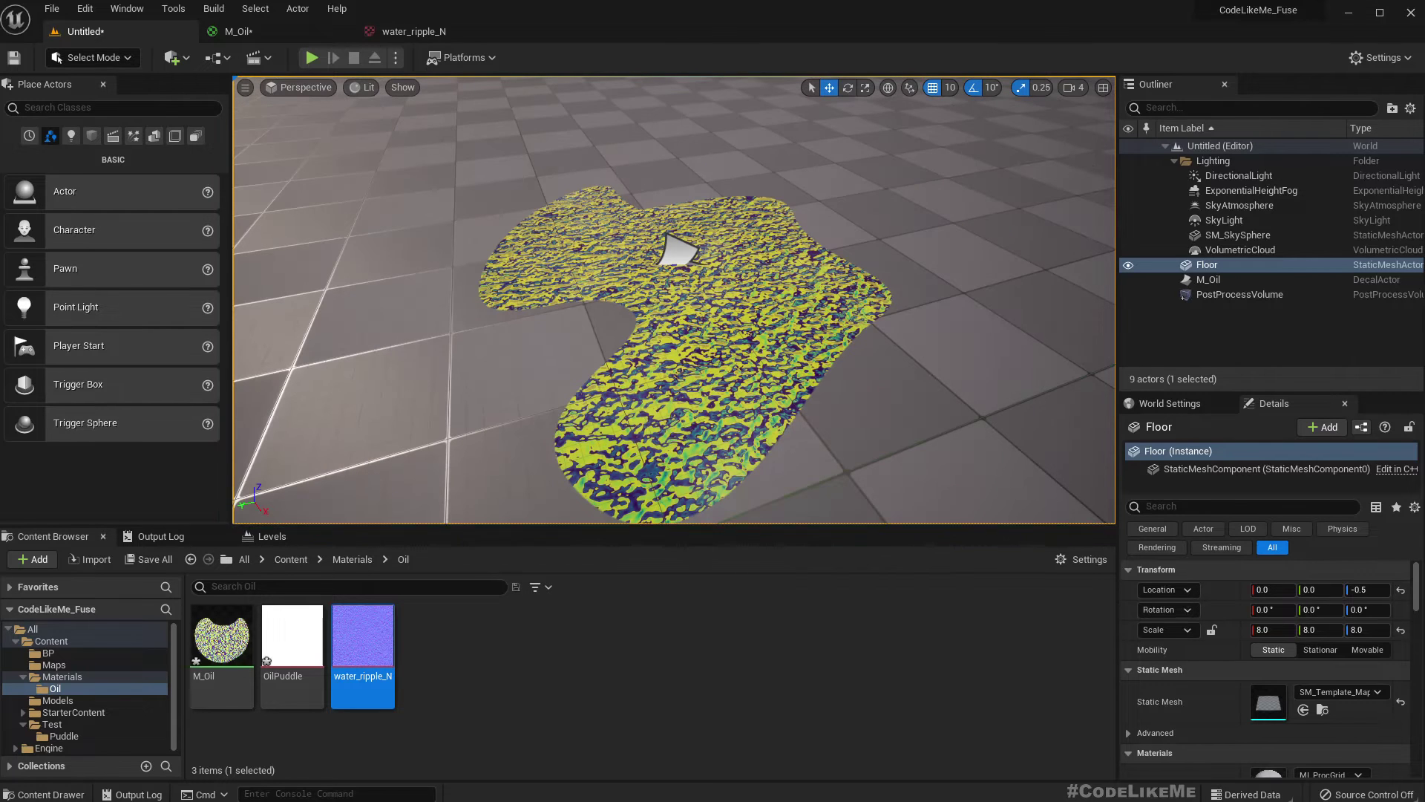
Replace the gradient texture sample's HairColorMap with the HairDebugColor texture from the EngineMaterials folder.
click(237, 32)
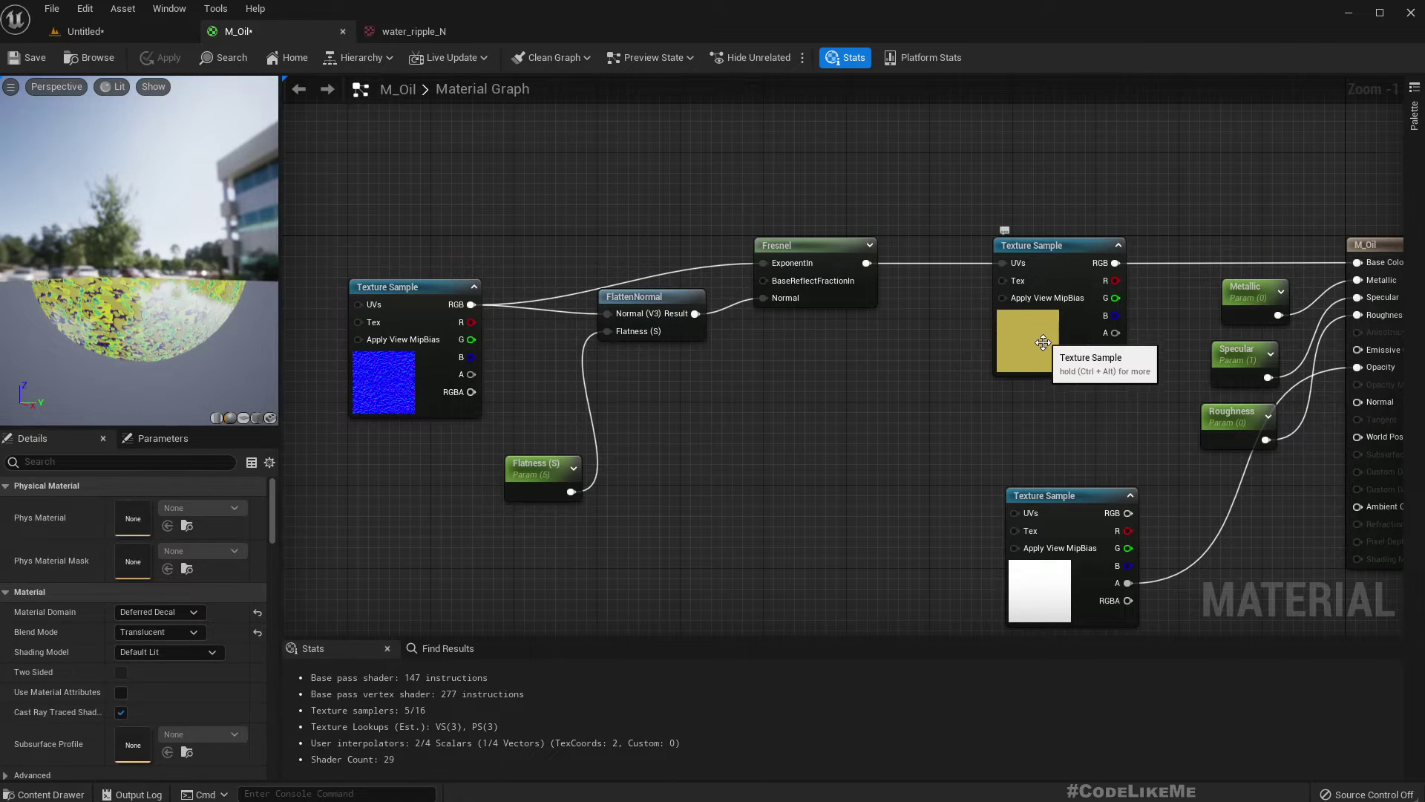
click(1022, 321)
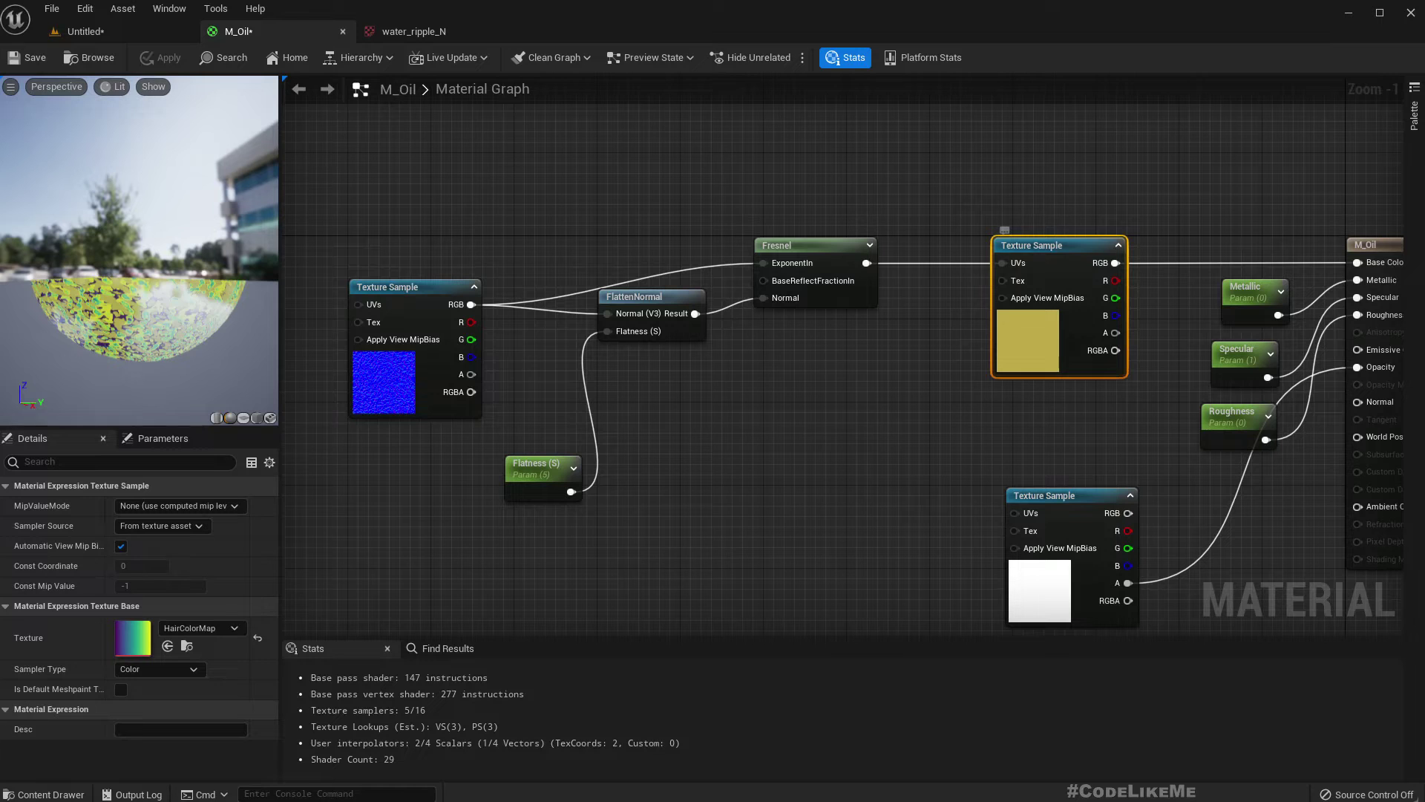
click(186, 646)
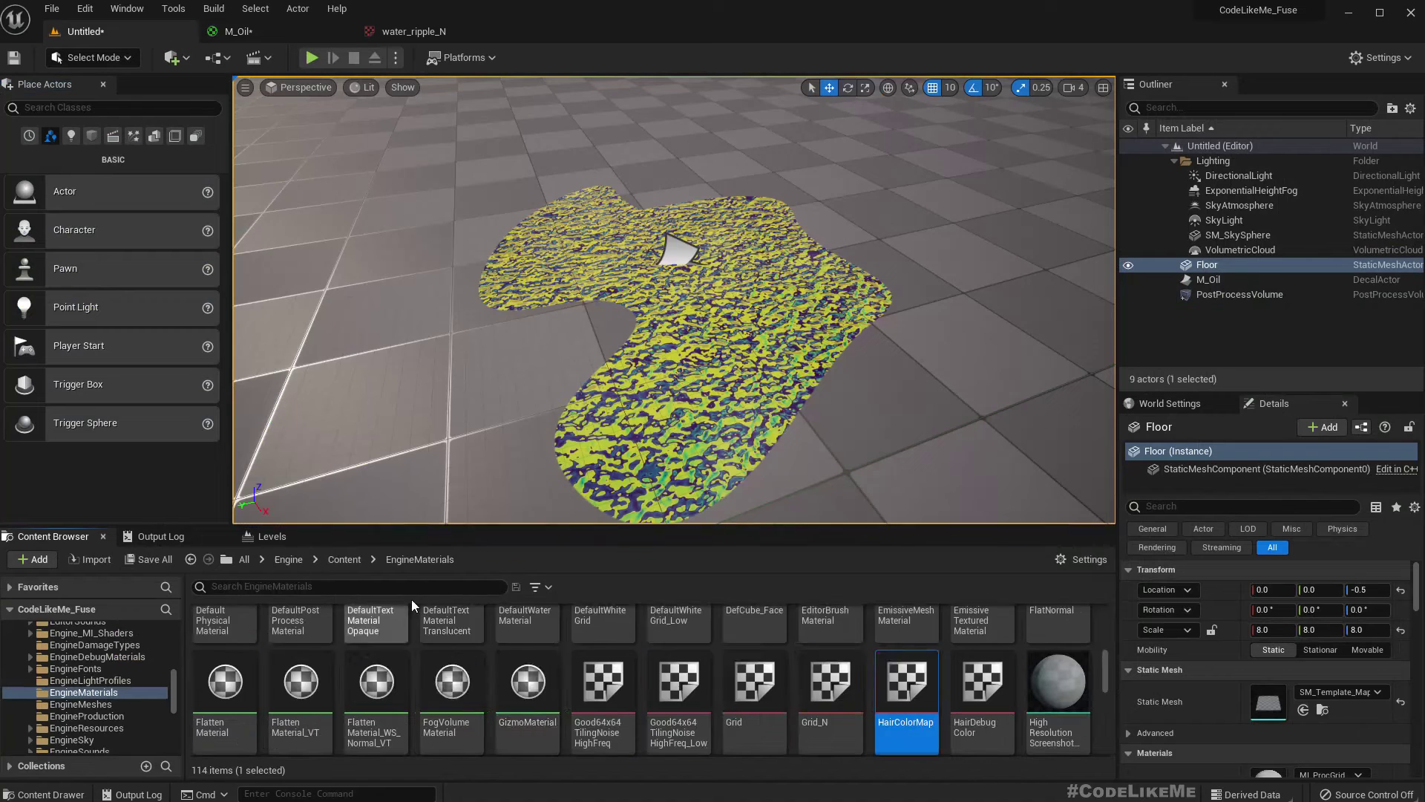
click(996, 679)
scroll(996, 679, up, 1)
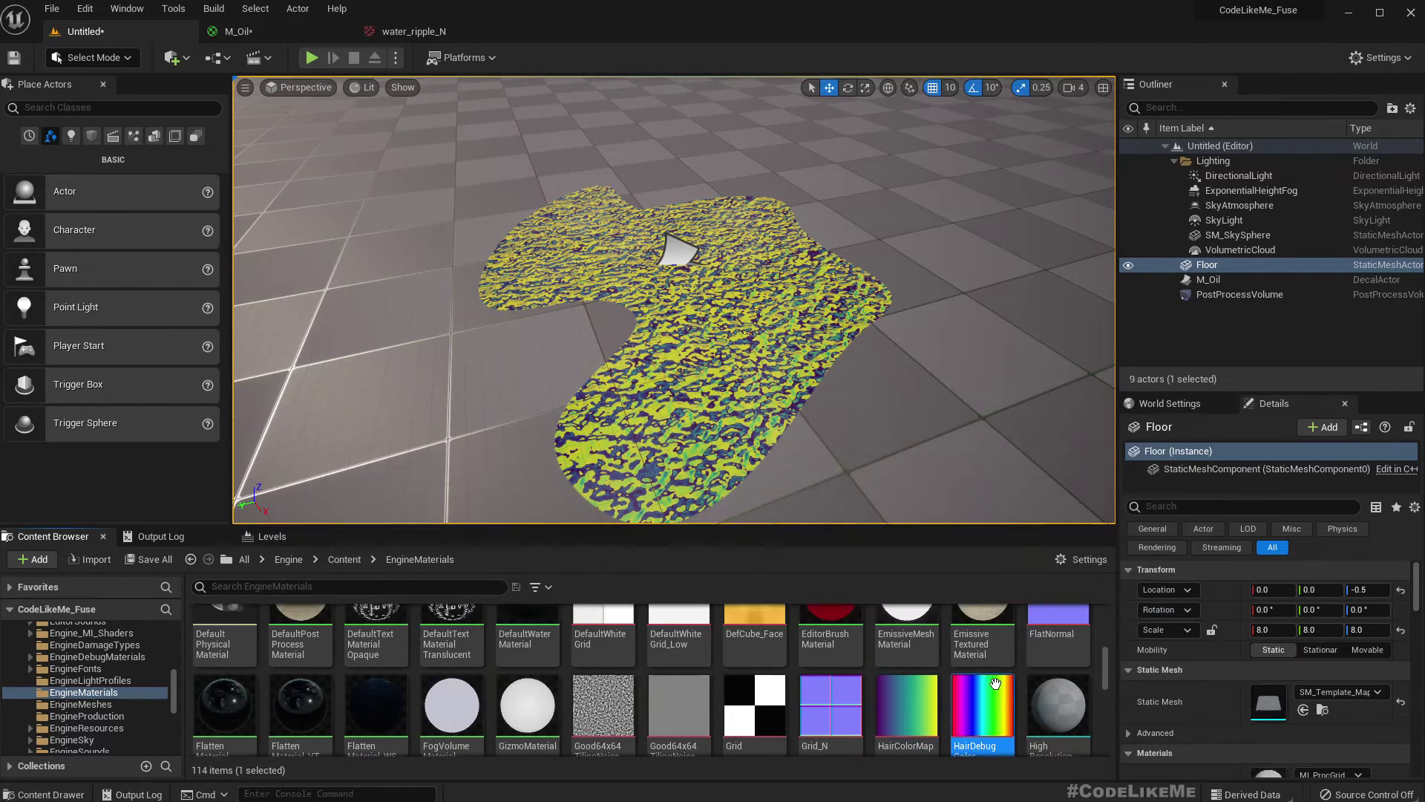
click(260, 33)
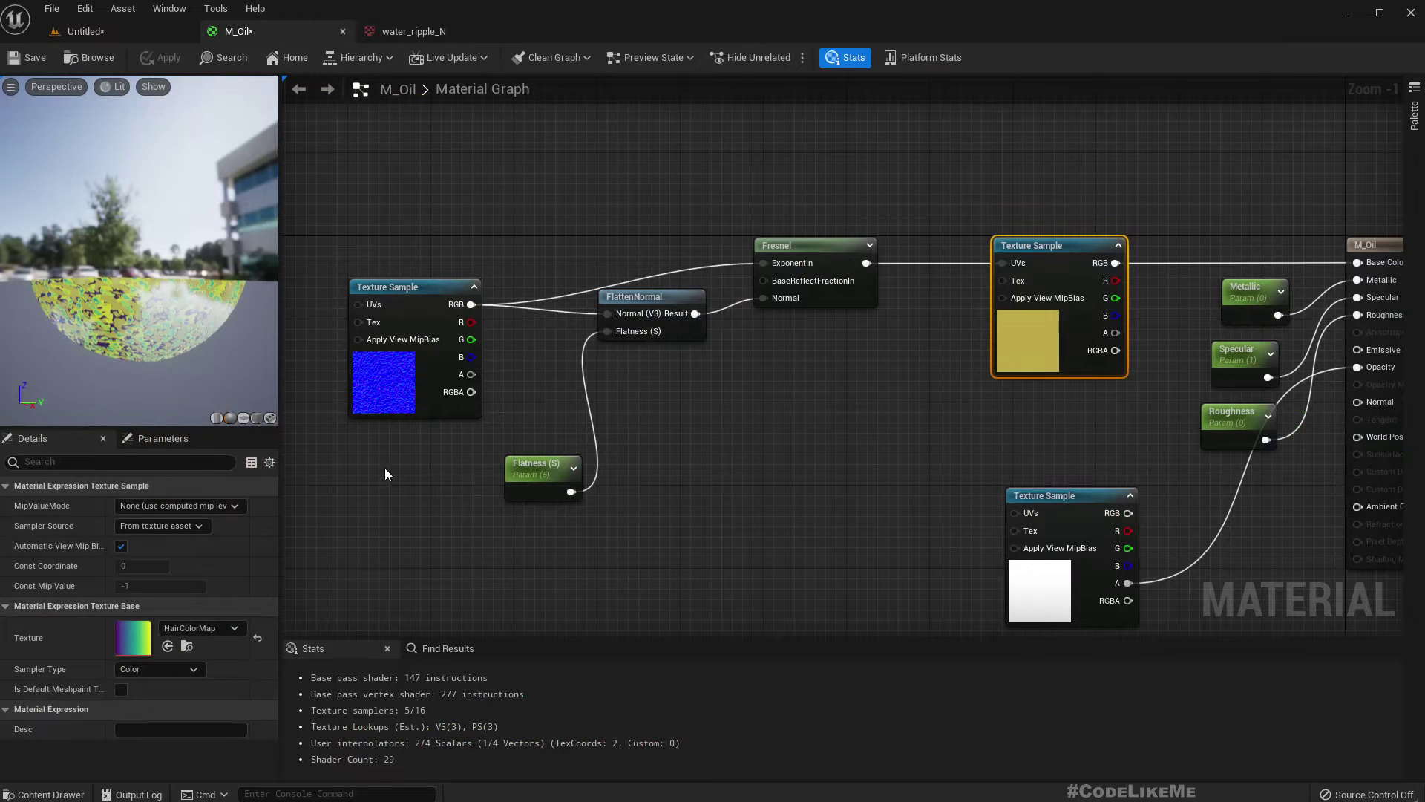
click(168, 645)
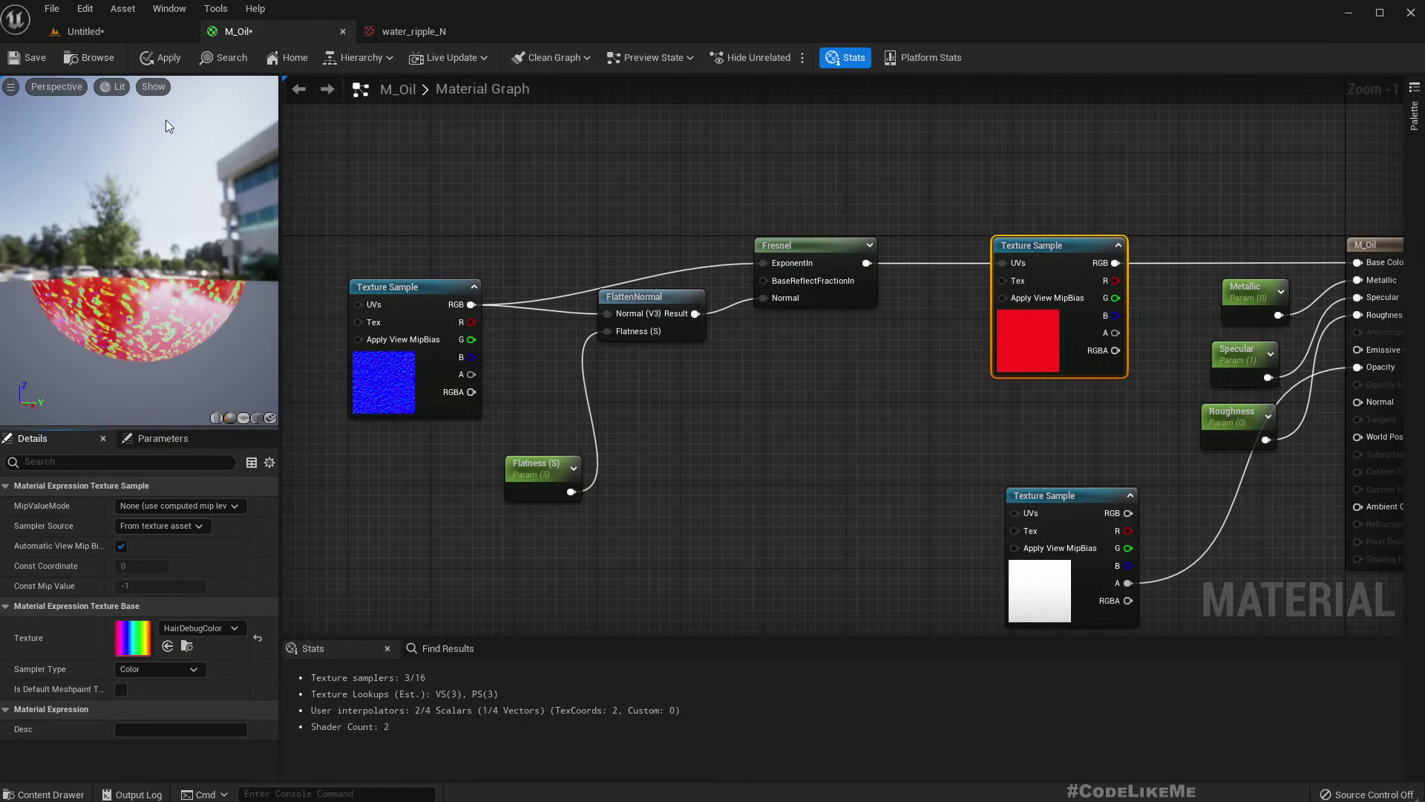
Apply the material with the HairDebugColor gradient and inspect the oil decal up close in the level.
click(155, 57)
click(128, 30)
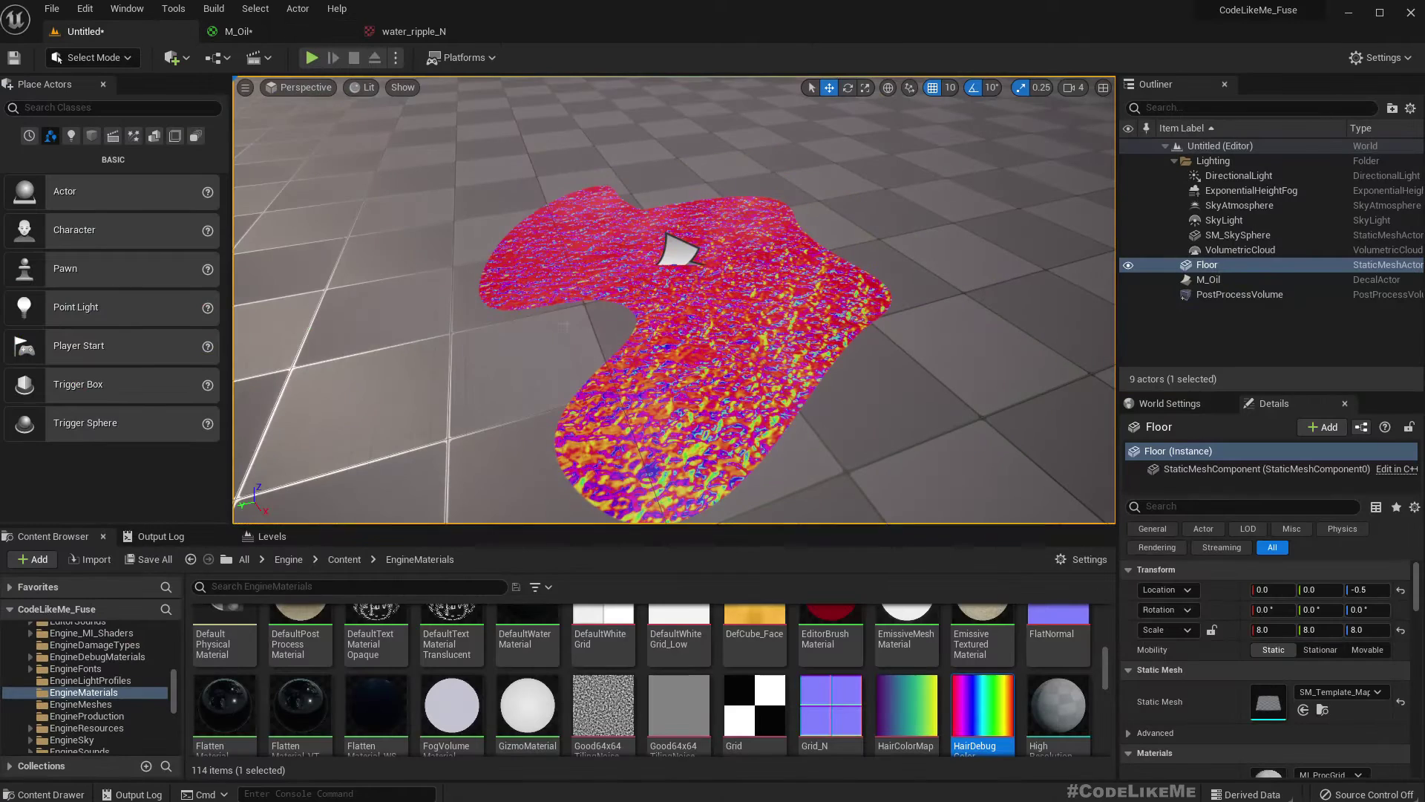
mouse_move(665, 374)
right_down()
mouse_move(666, 319)
mouse_move(666, 377)
right_up()
scroll(666, 374, up, 4)
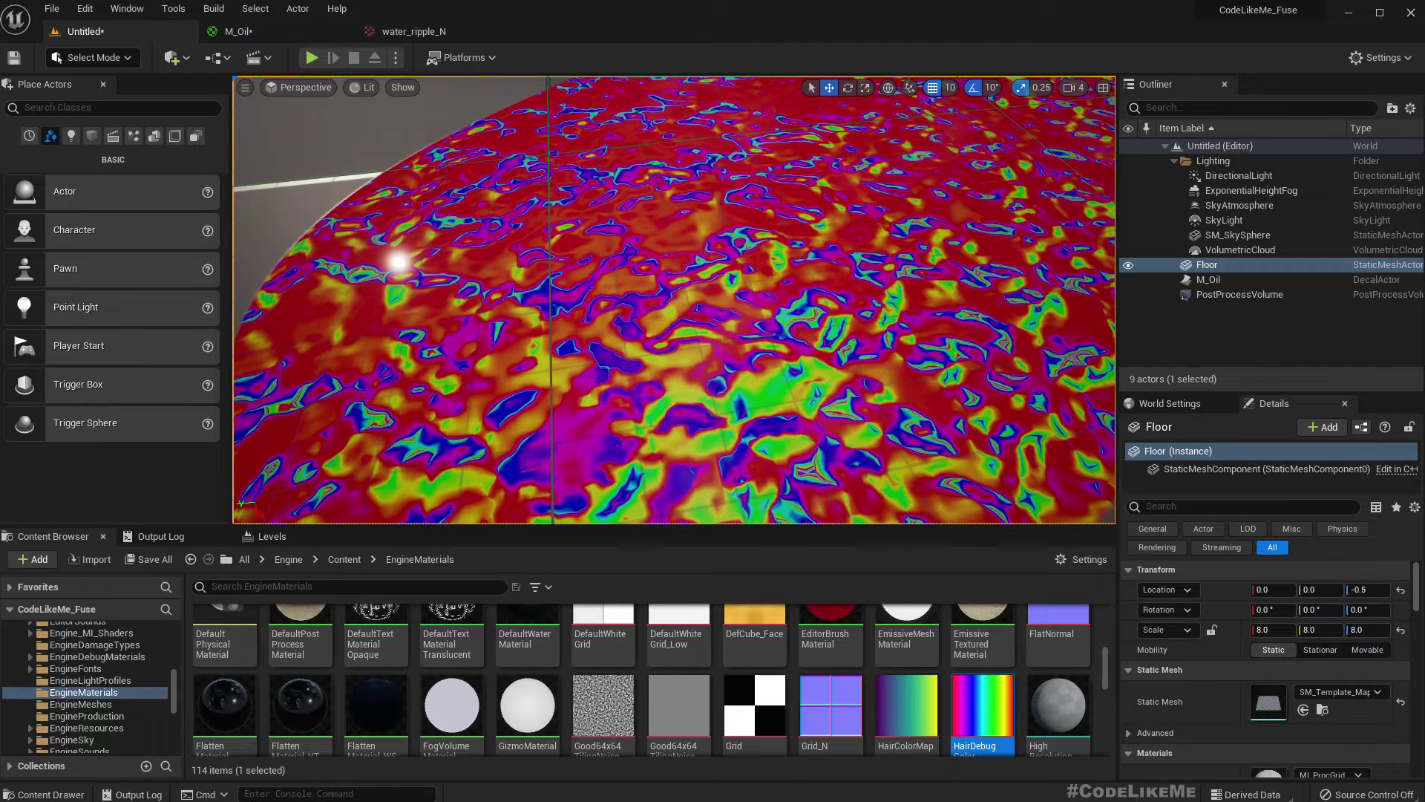
Look through the EngineMaterials folder for another colour gradient texture.
scroll(953, 674, down, 2)
scroll(953, 674, down, 5)
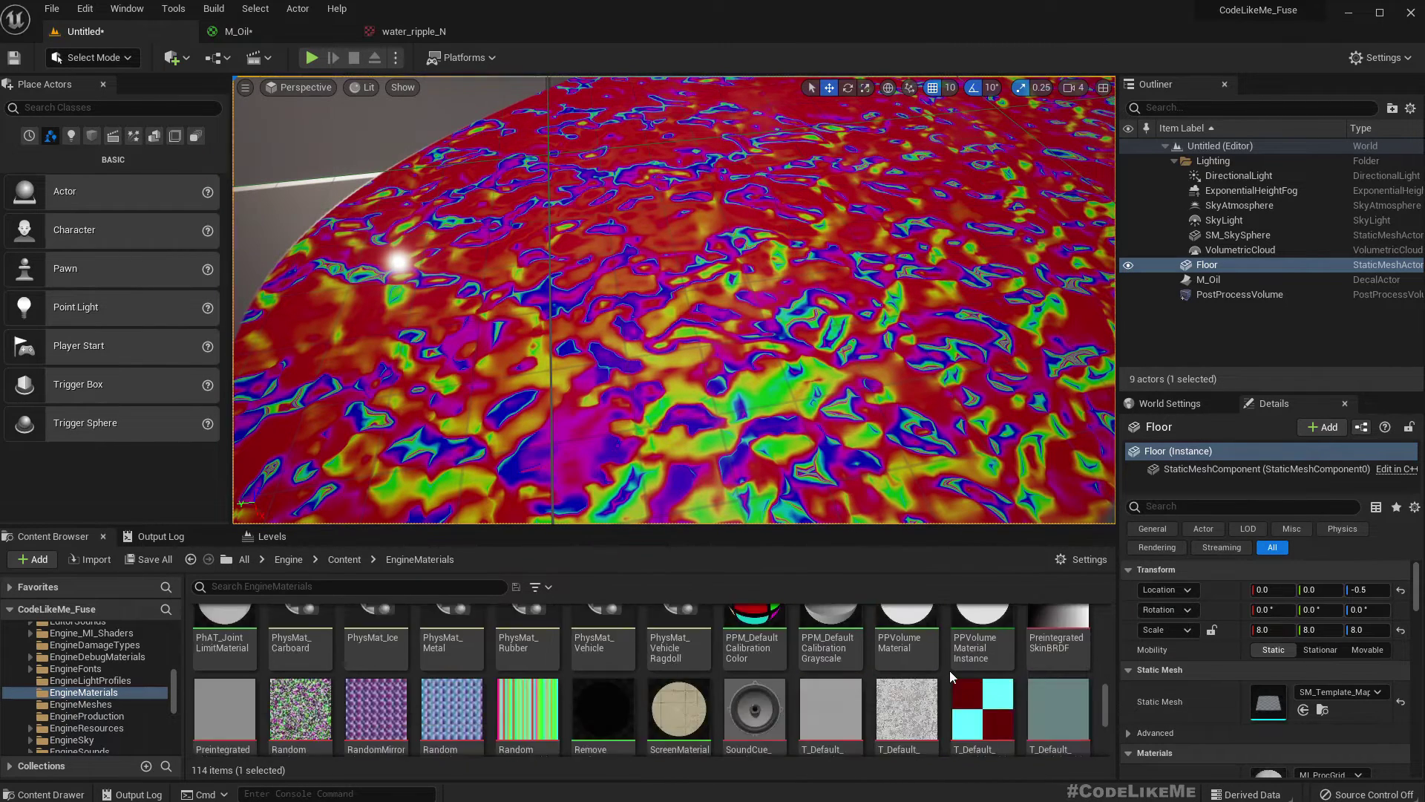
scroll(950, 674, down, 1)
scroll(950, 675, up, 6)
scroll(950, 677, up, 4)
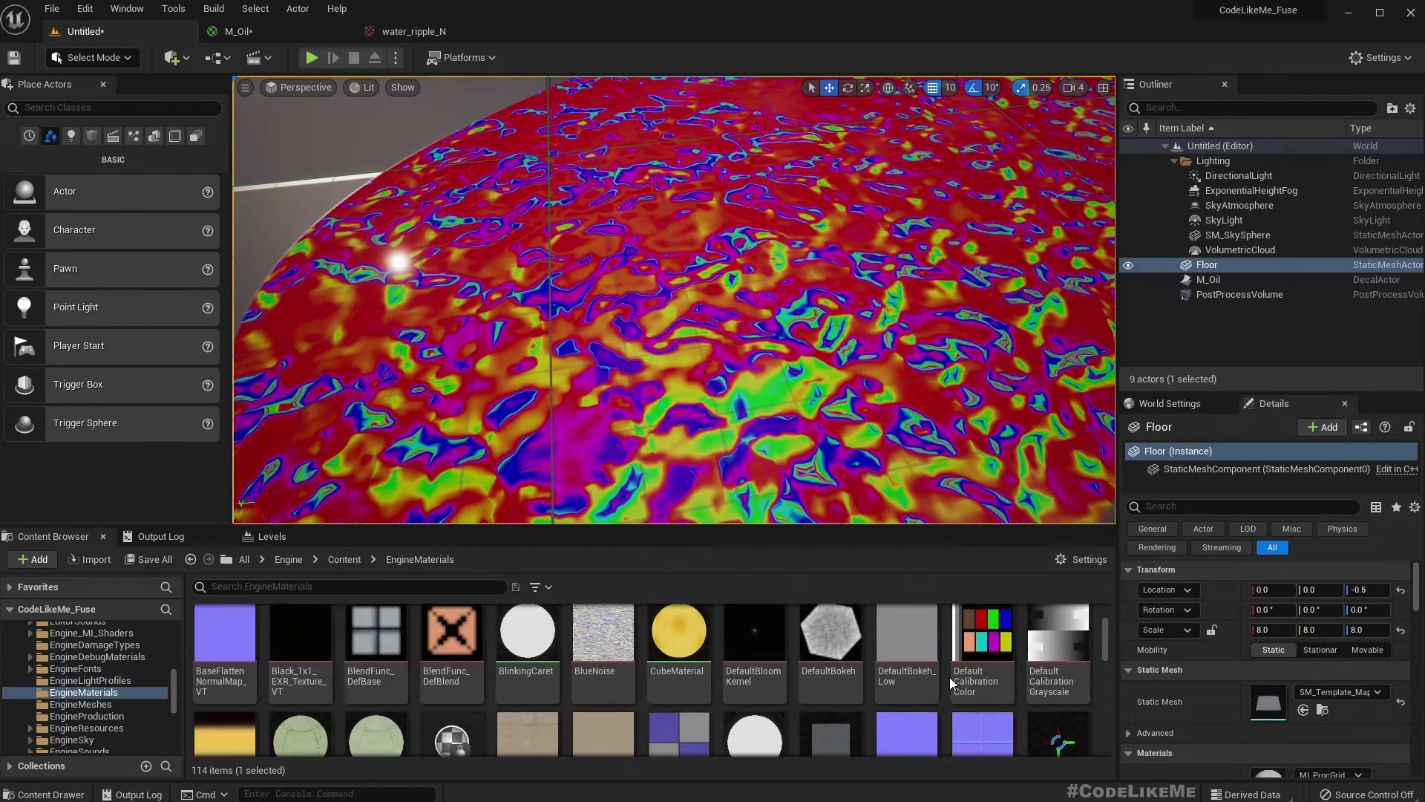
scroll(141, 684, up, 6)
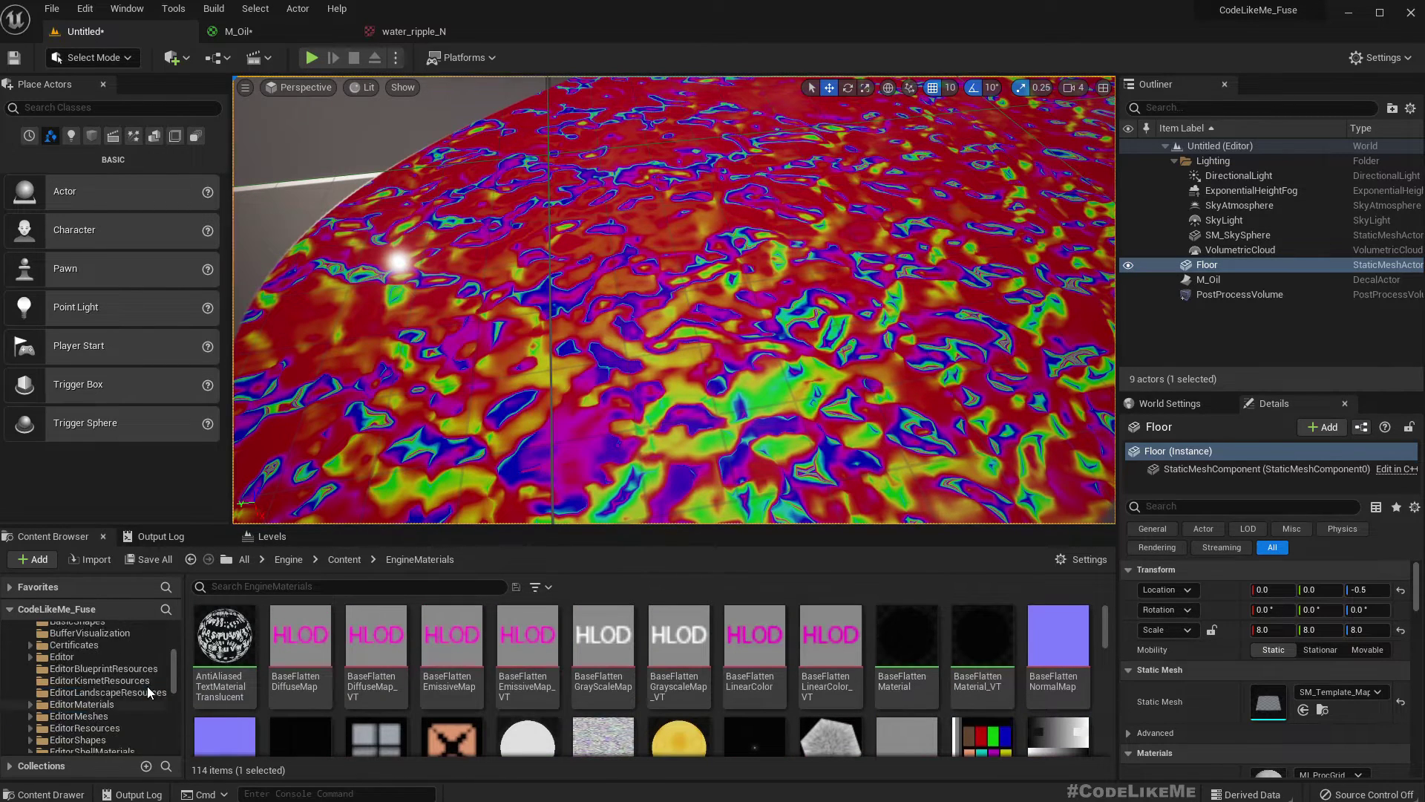
scroll(82, 672, up, 3)
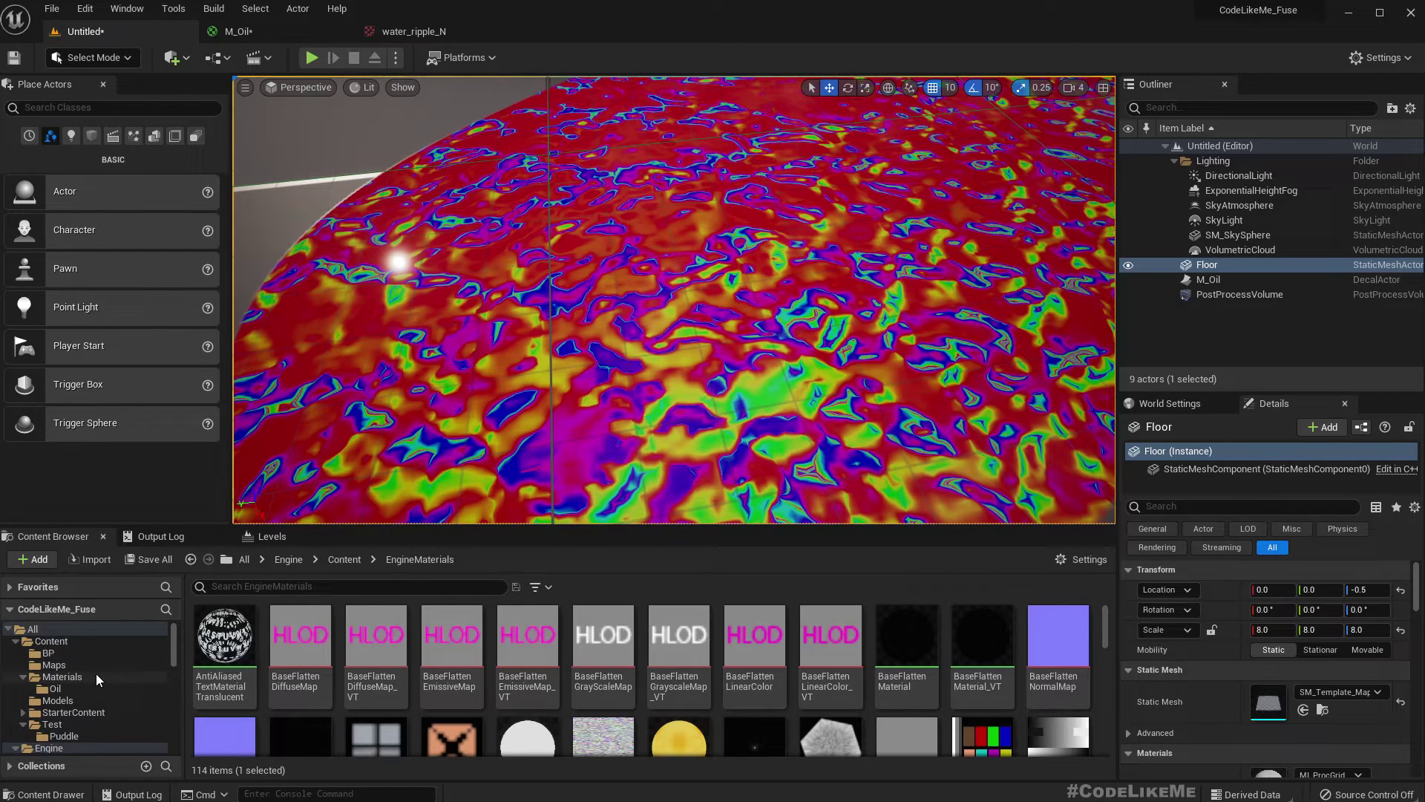
Search all content for "texture" and assign LandscapeGizmoHeightLookup to the gradient texture sample in M_Oil.
click(60, 629)
click(258, 592)
text(texture)
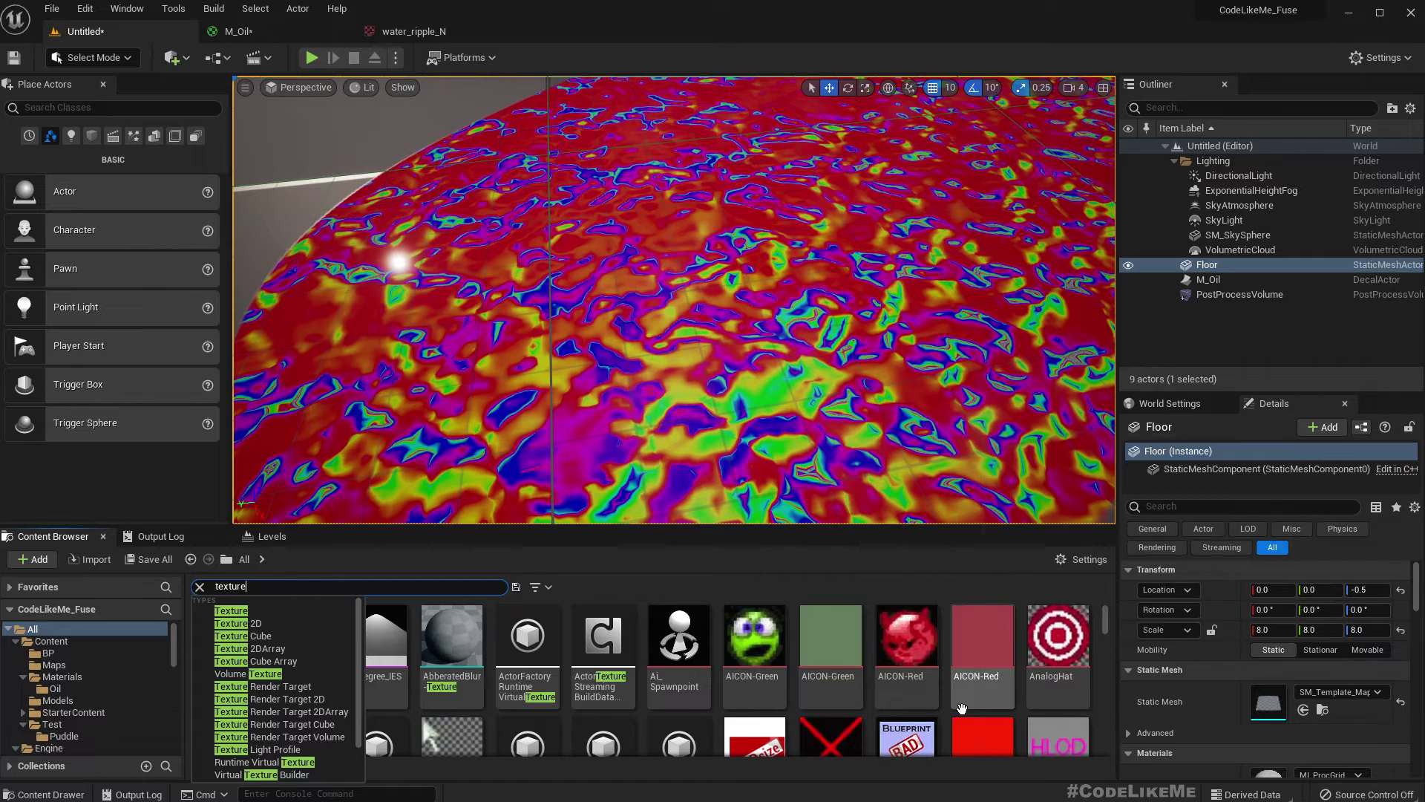
right_drag(963, 711, 972, 709)
scroll(971, 709, down, 10)
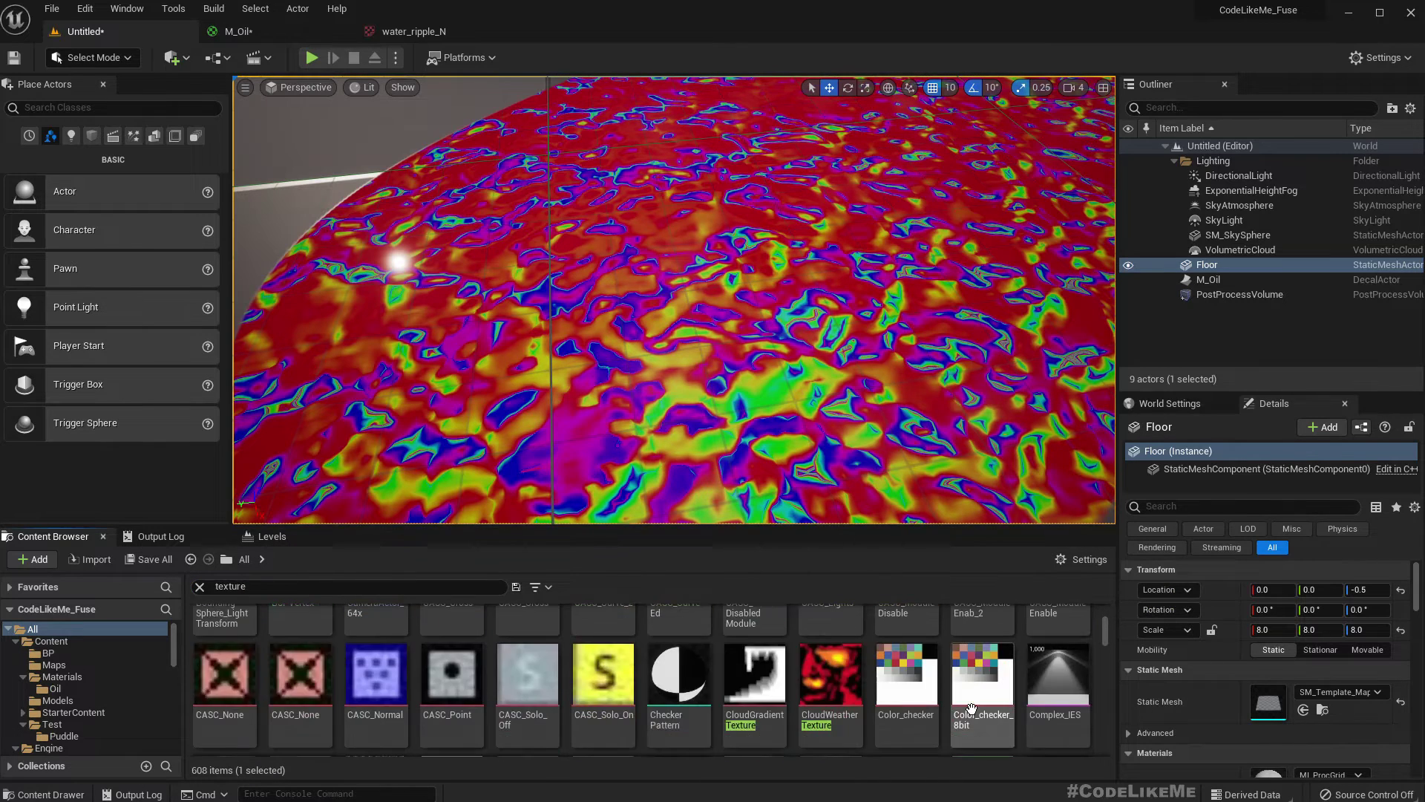
scroll(971, 711, down, 8)
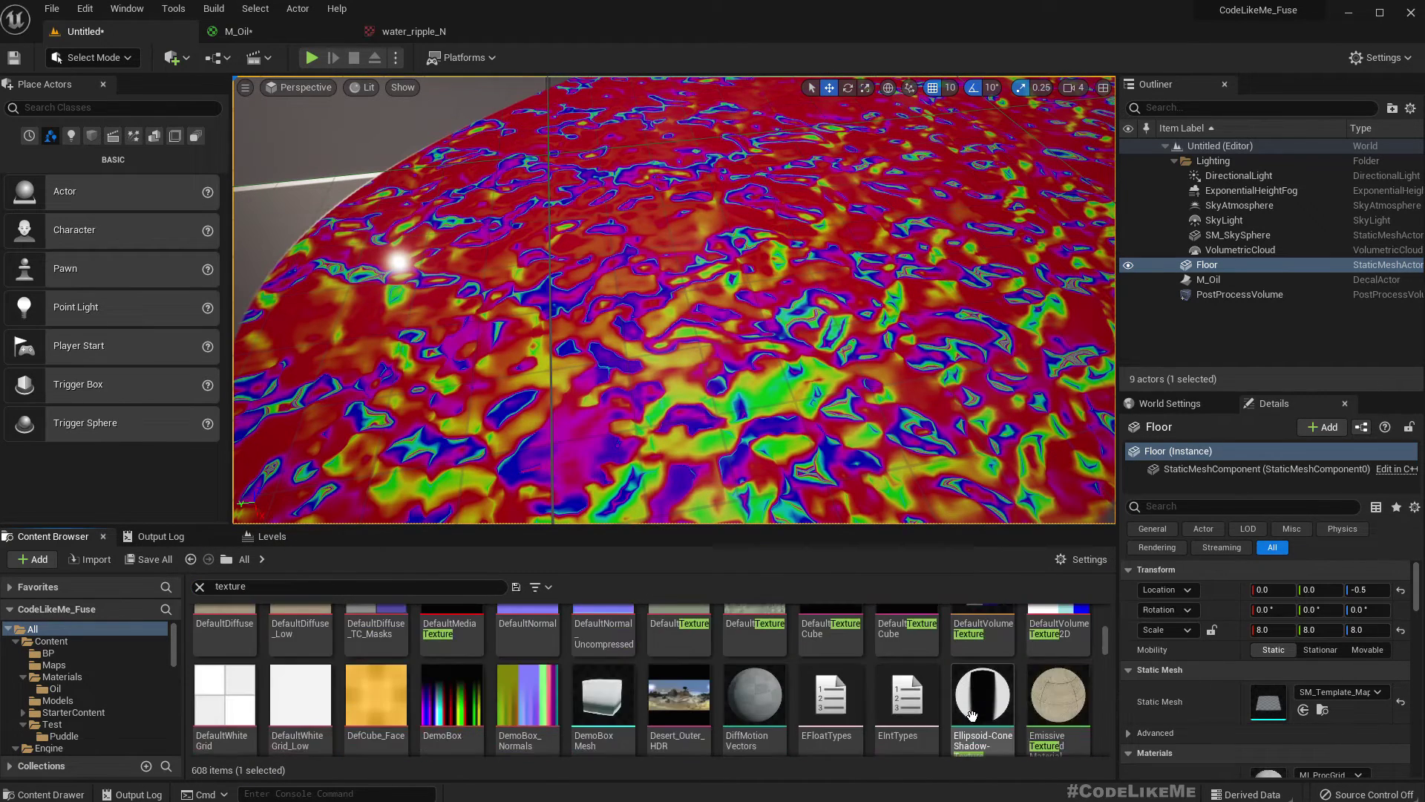
scroll(971, 715, down, 6)
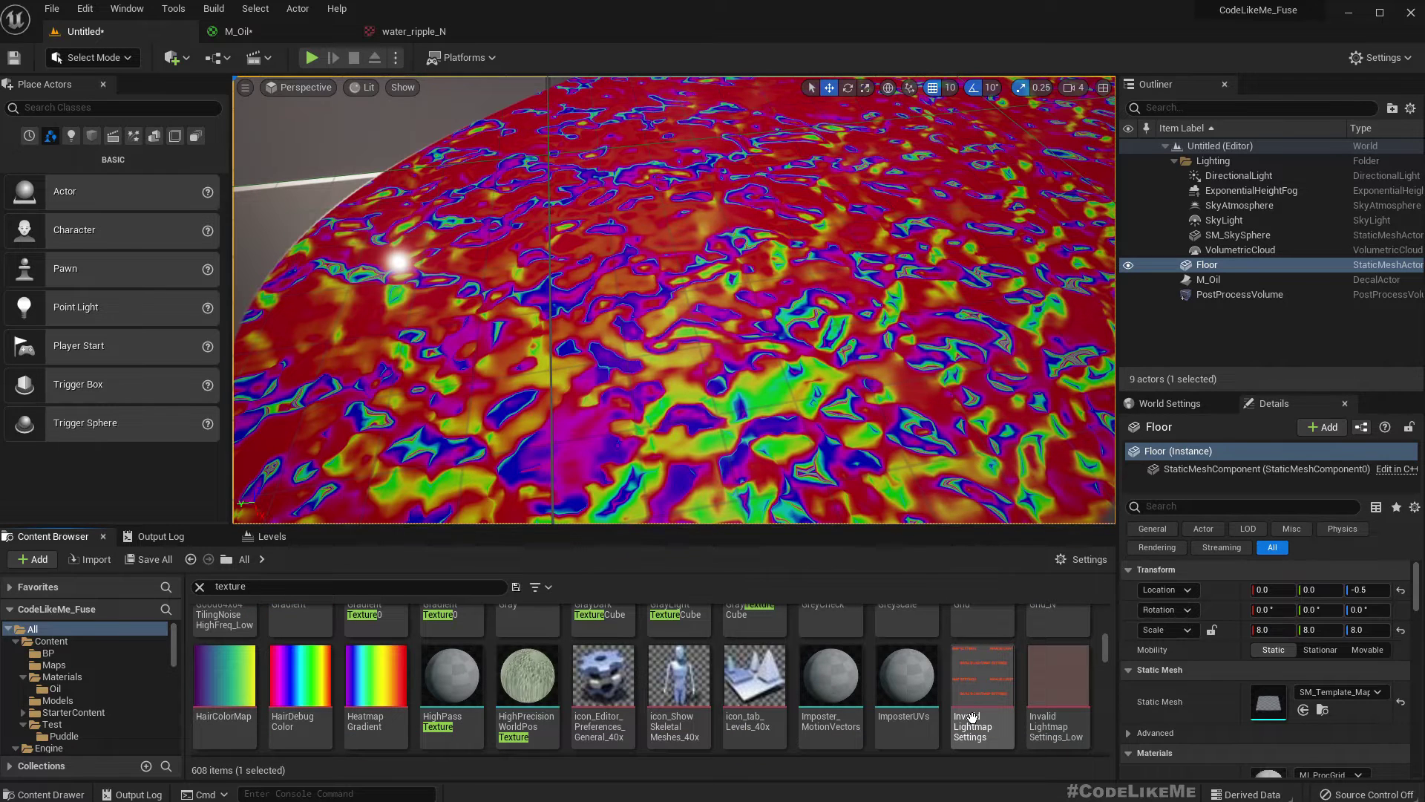
scroll(972, 718, down, 2)
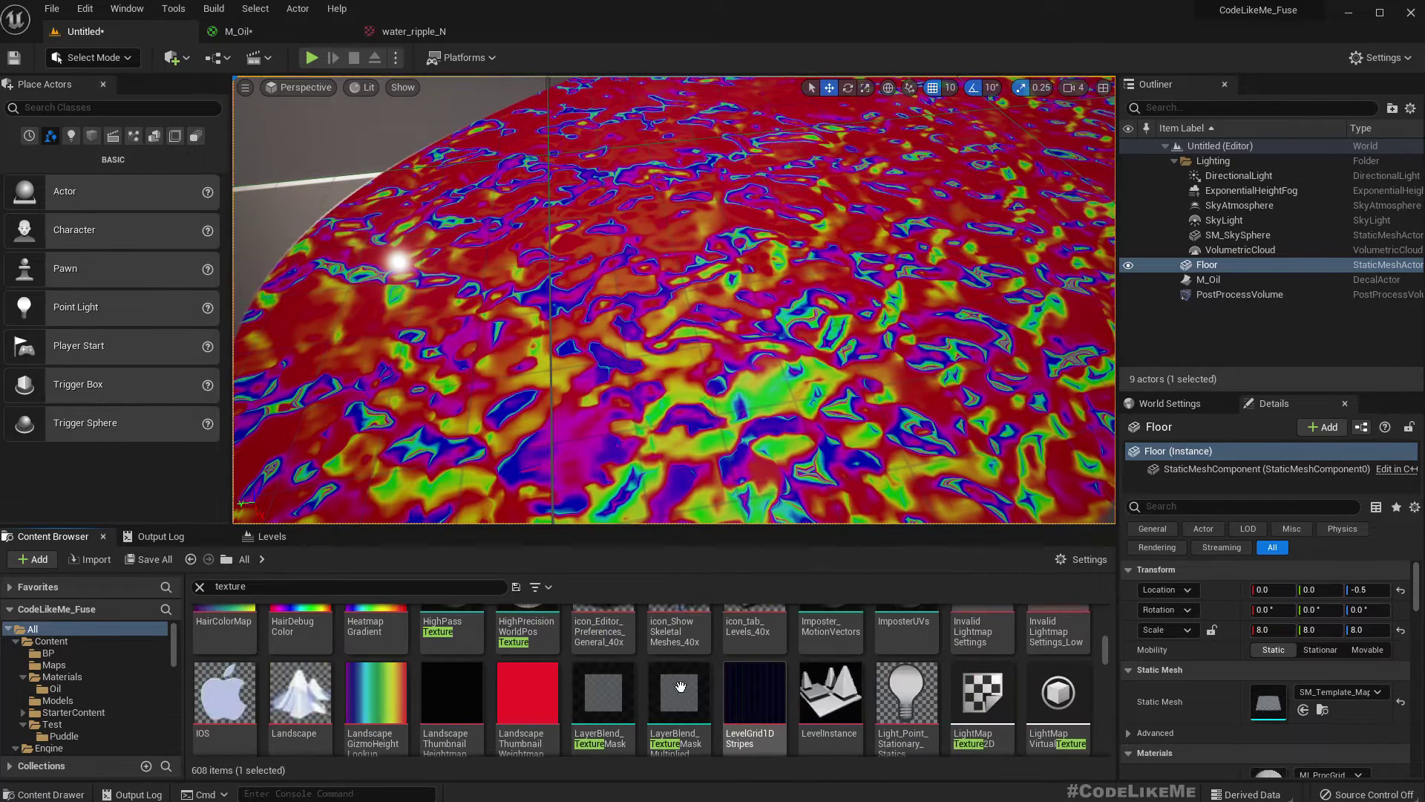
click(376, 698)
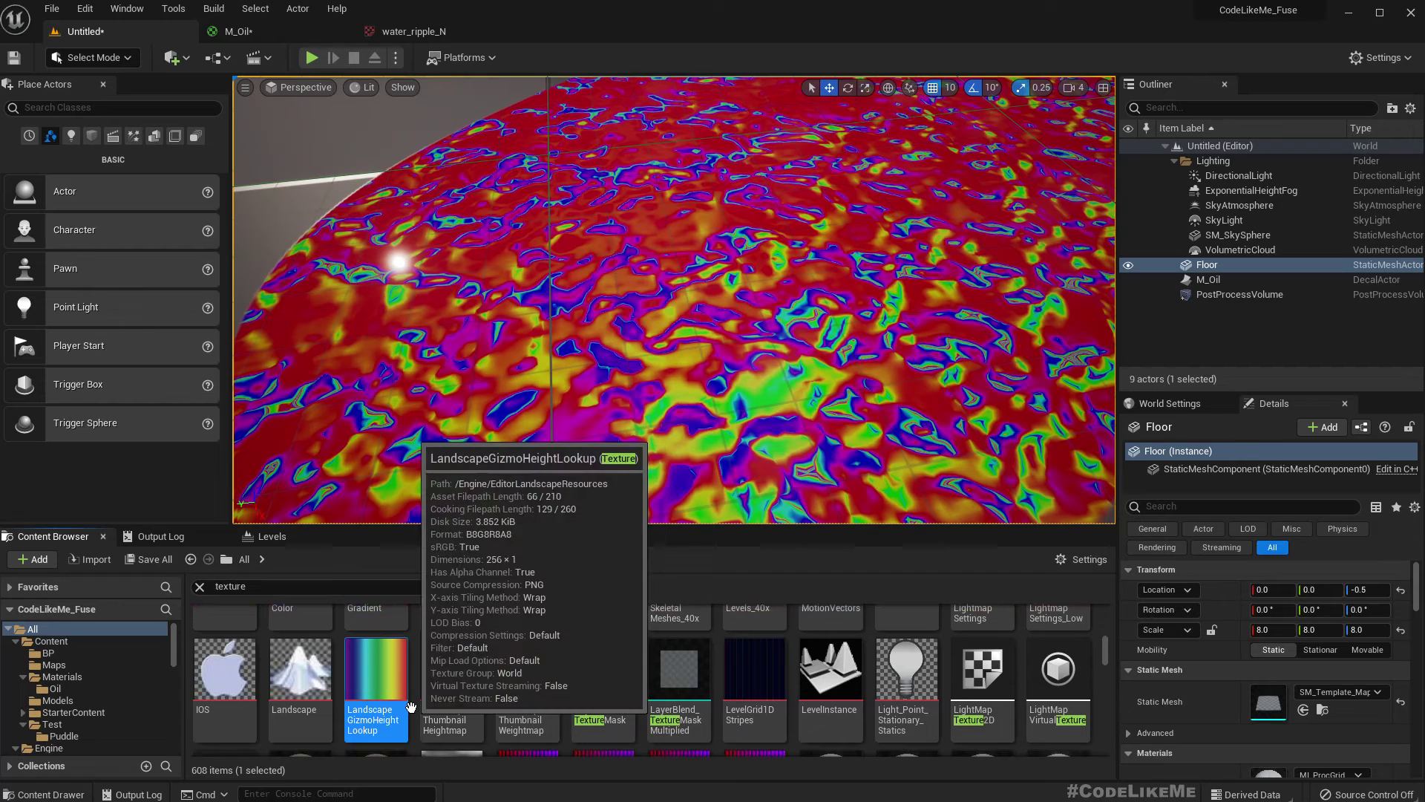
click(250, 34)
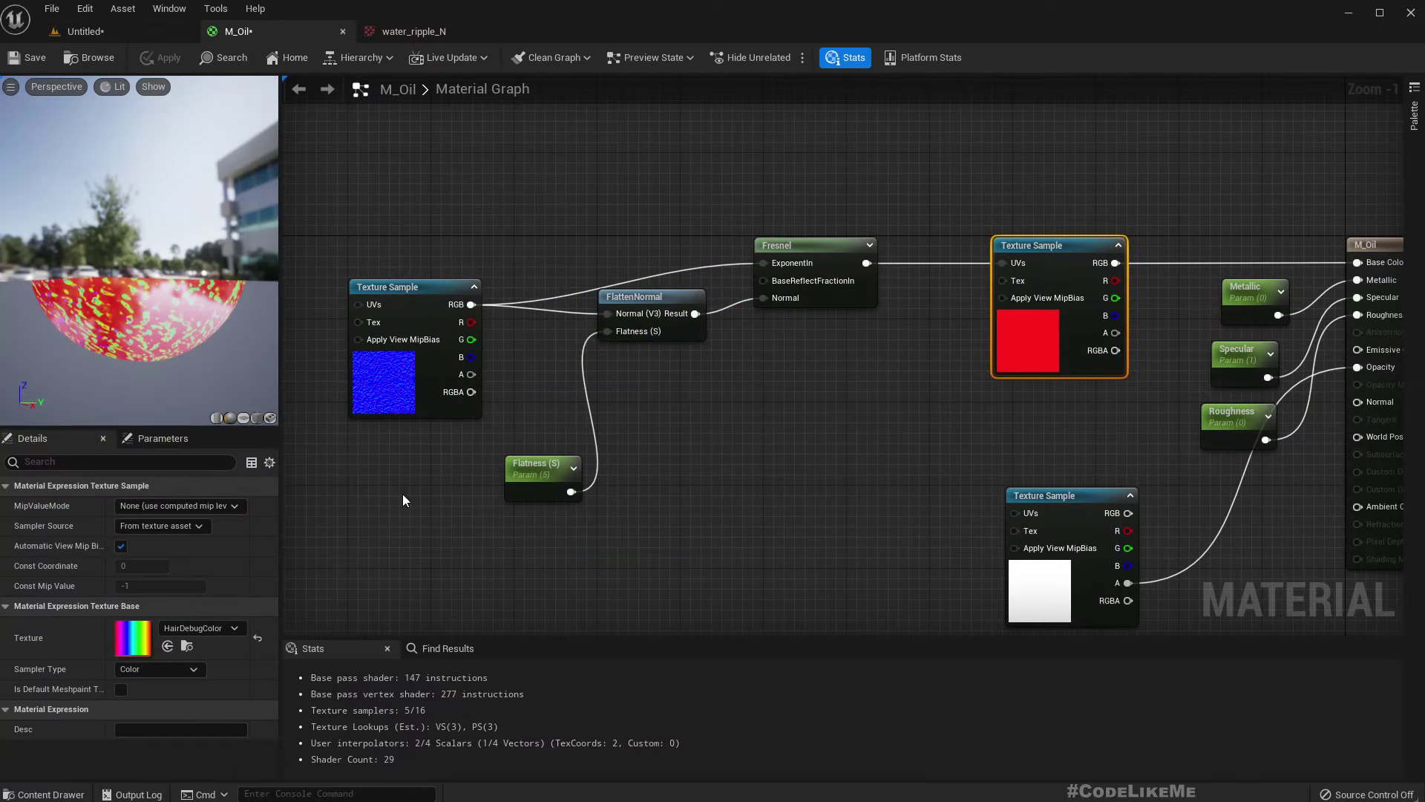
click(171, 647)
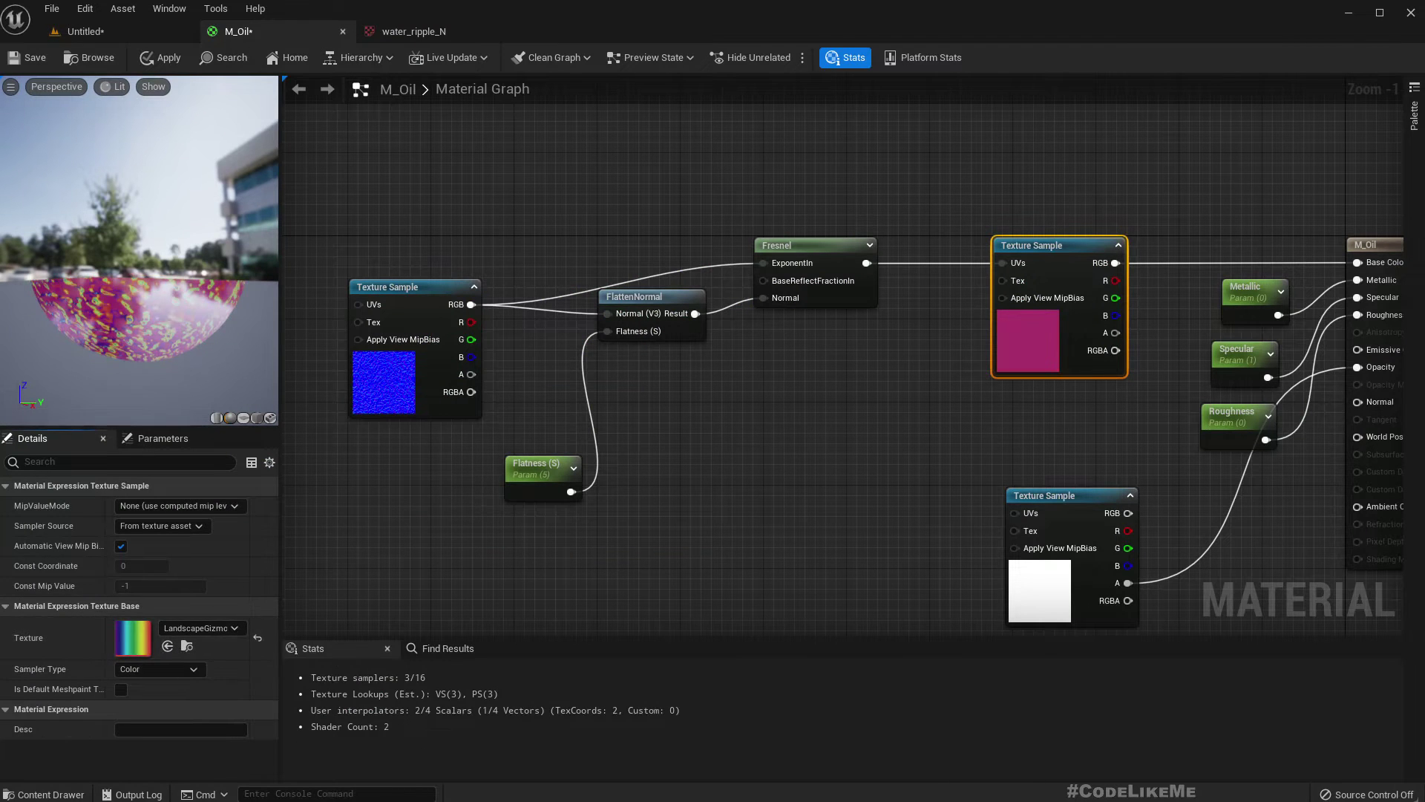
Apply the material with the LandscapeGizmoHeightLookup gradient and inspect the oil decal in the preview and the level.
drag(177, 289, 201, 307)
click(150, 59)
click(147, 39)
right_drag(661, 342, 698, 430)
scroll(784, 385, down, 3)
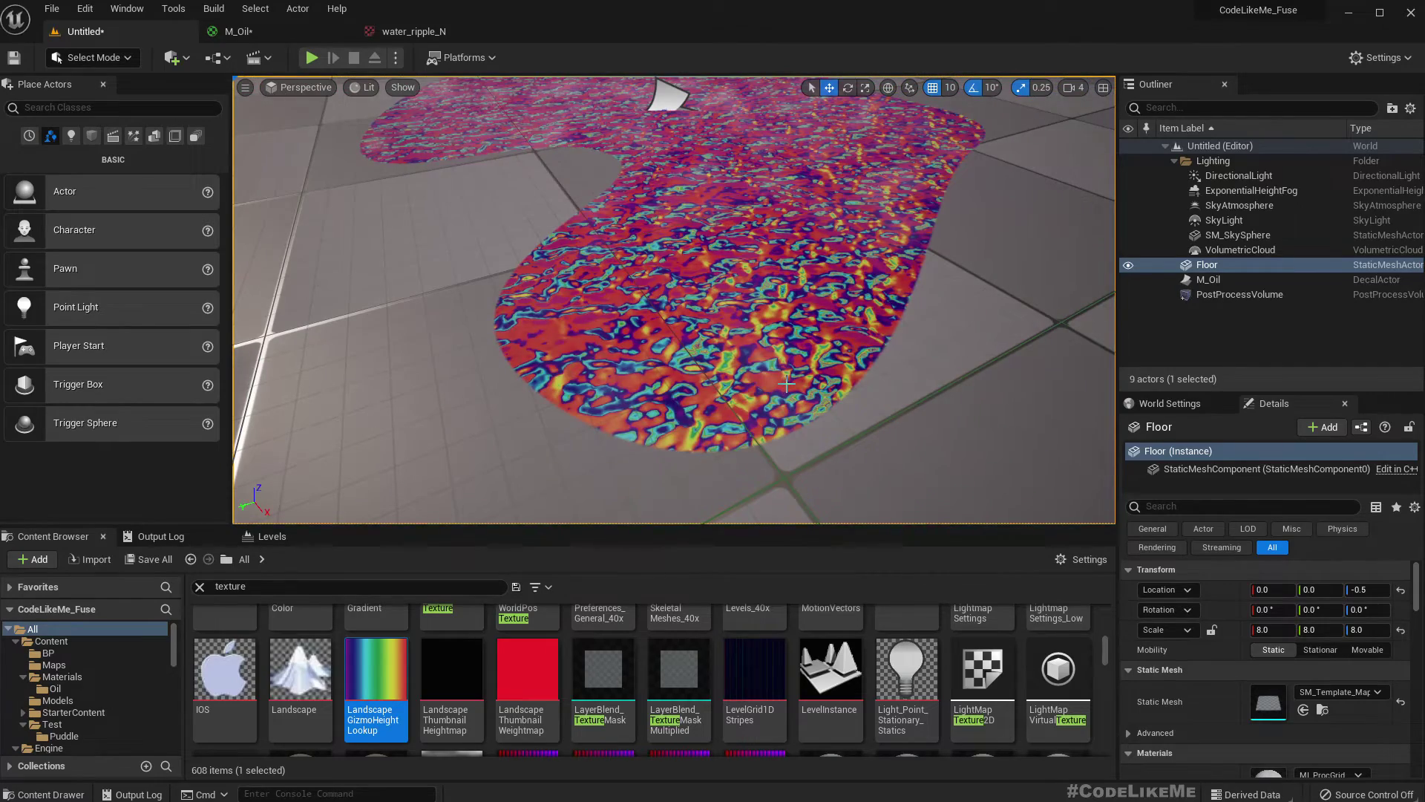
right_drag(787, 384, 816, 415)
key(w)
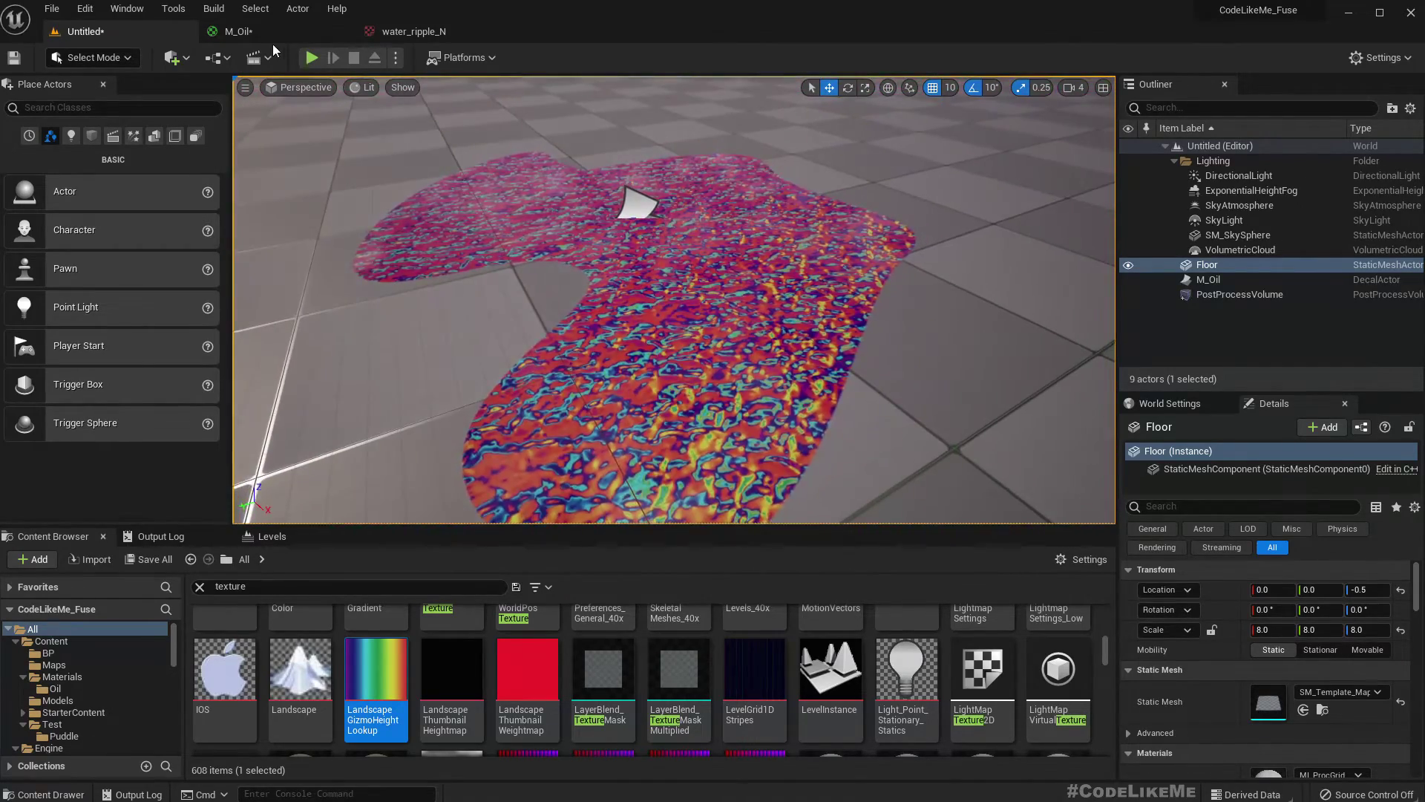
Move the water ripple texture sample farther from FlattenNormal and route its RGB wires to FlattenNormal and Fresnel ExponentIn through a reroute node.
click(273, 38)
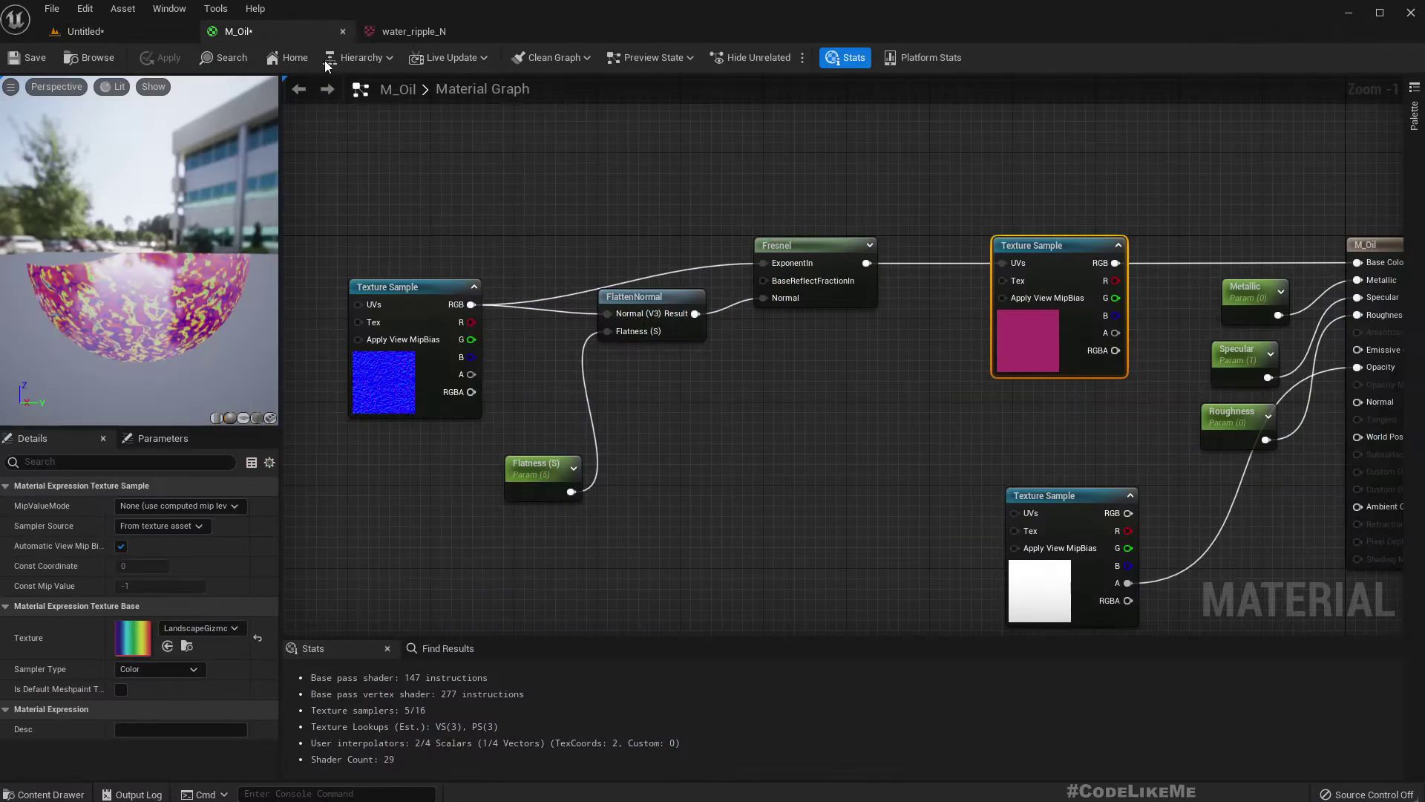
right_drag(493, 473, 795, 445)
scroll(795, 446, down, 1)
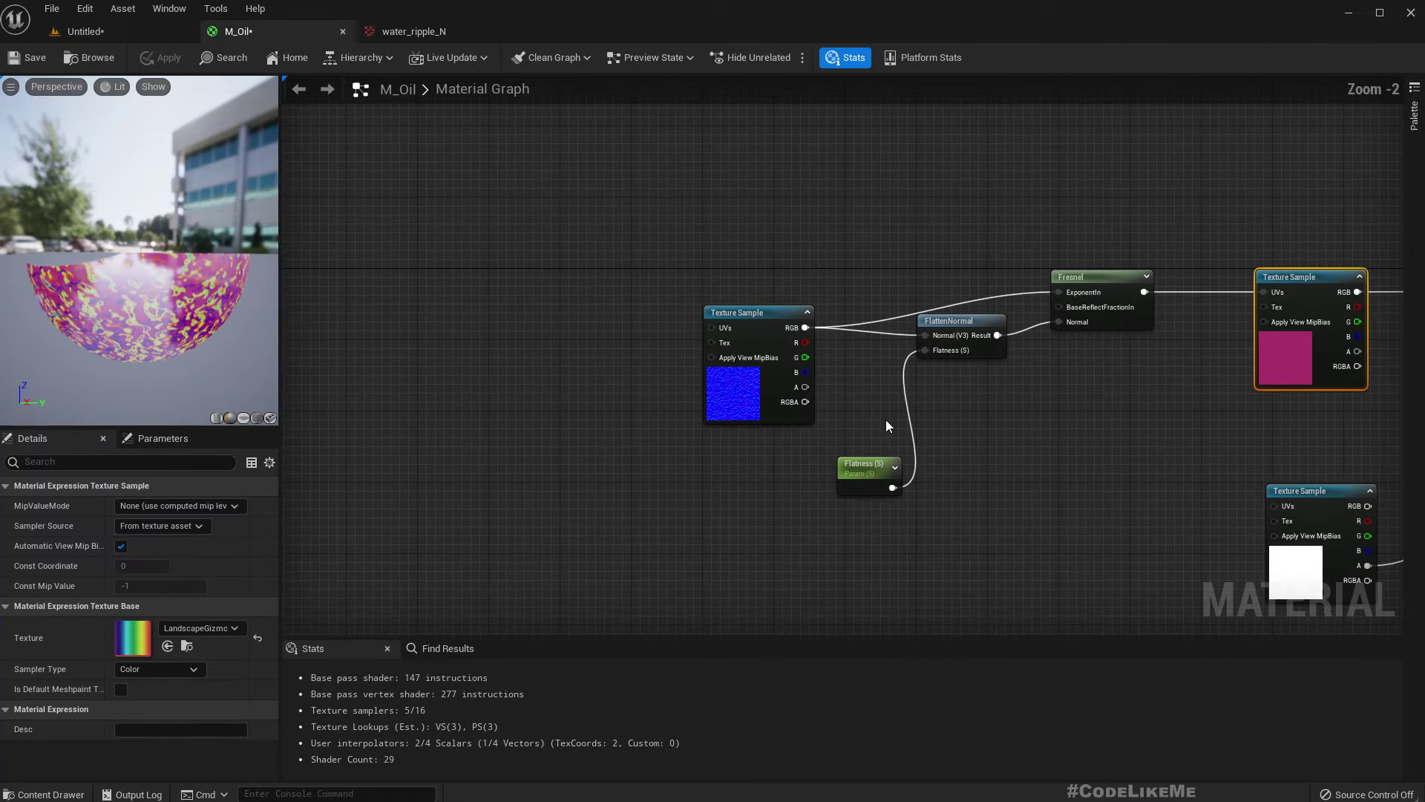
drag(789, 310, 673, 310)
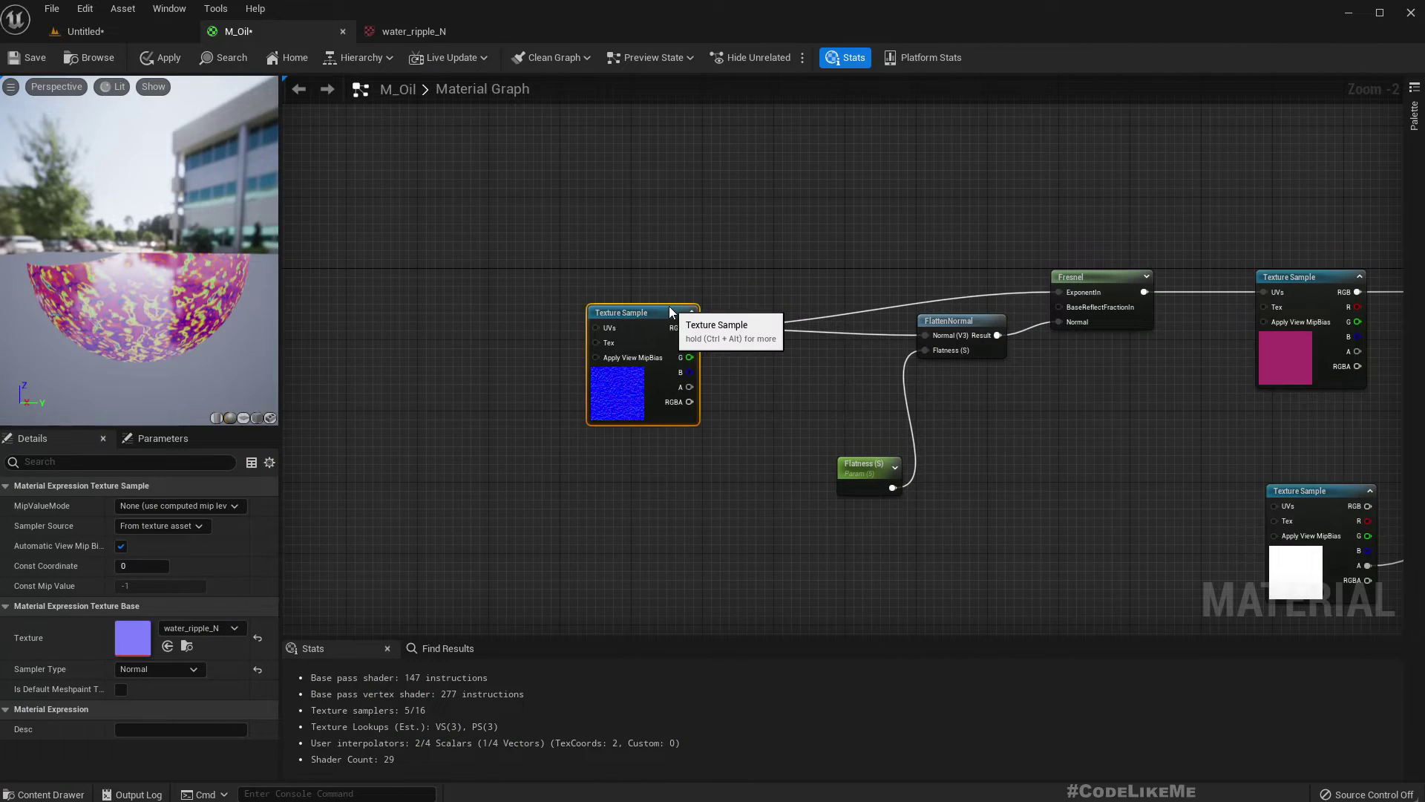
double_click(822, 331)
drag(826, 330, 1058, 292)
right_drag(658, 449, 888, 507)
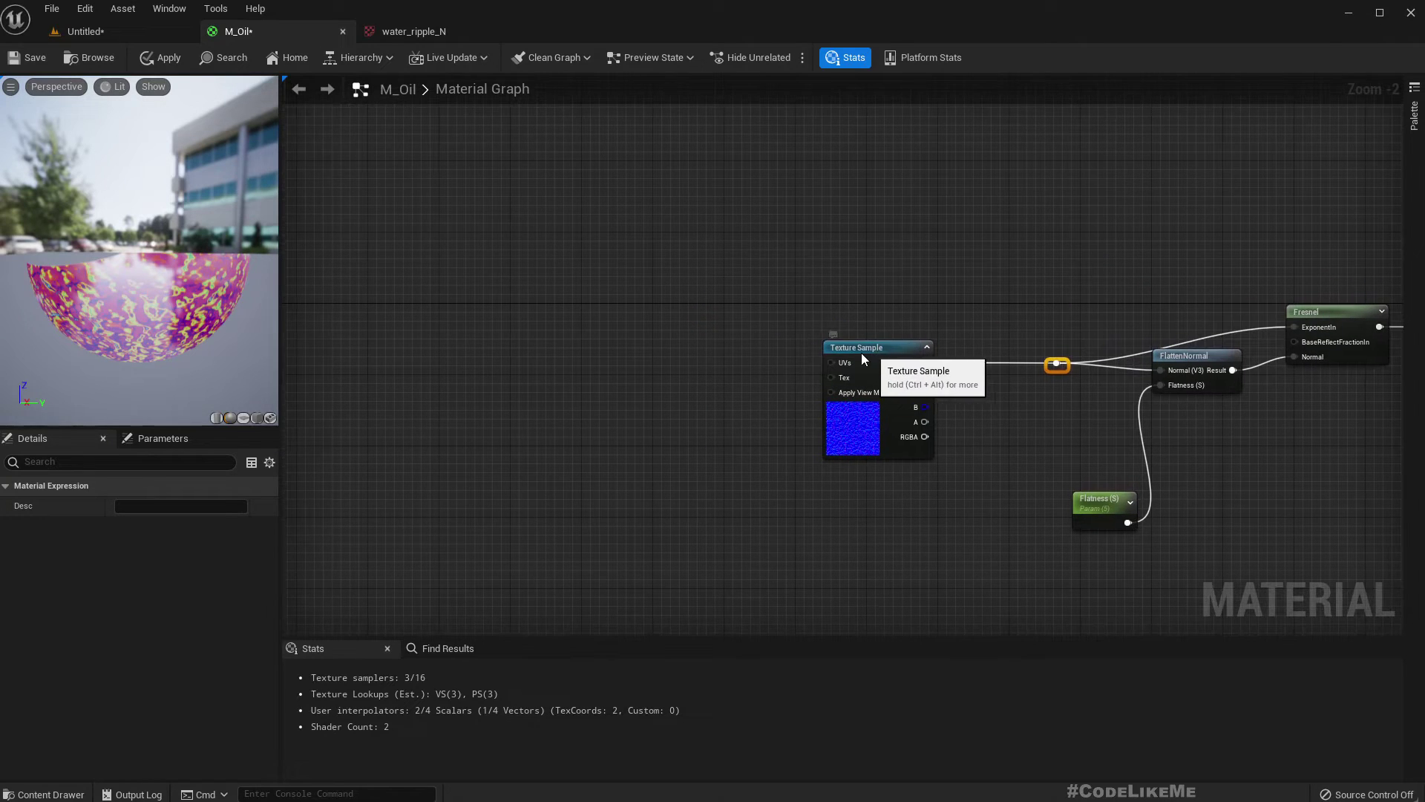
click(858, 359)
drag(858, 354, 839, 362)
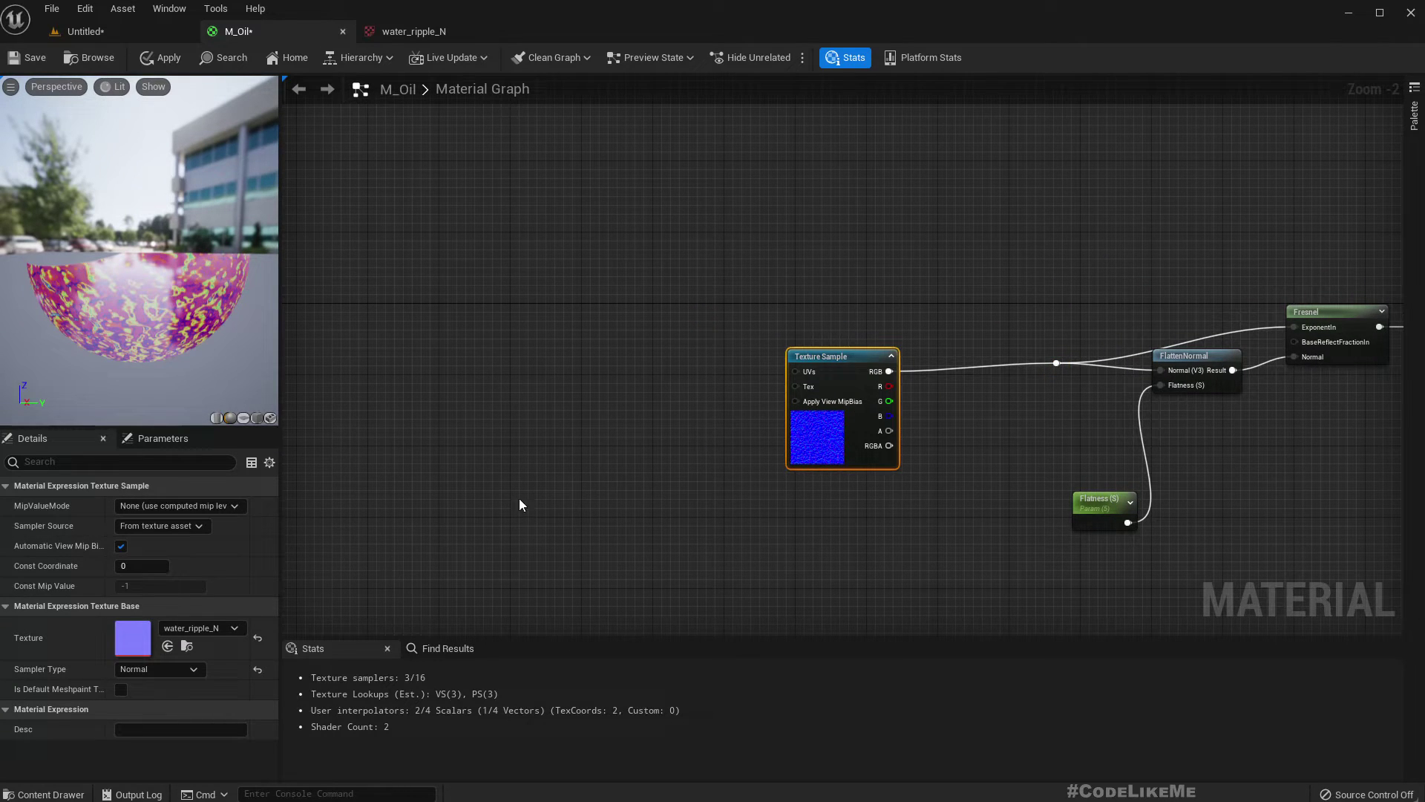
Add a TextureCoordinate node in the empty graph area before the water ripple texture sample.
right_click(412, 424)
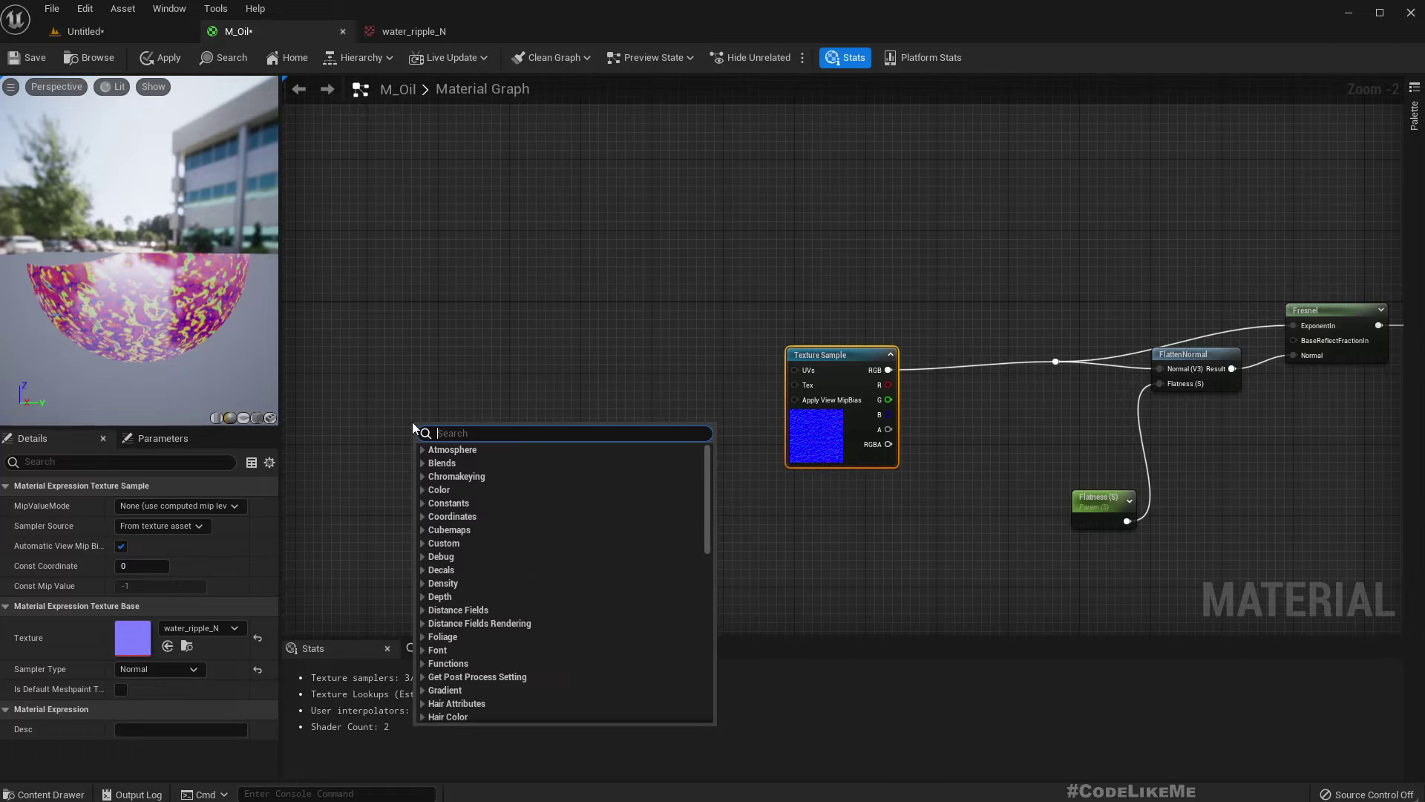
text(texture)
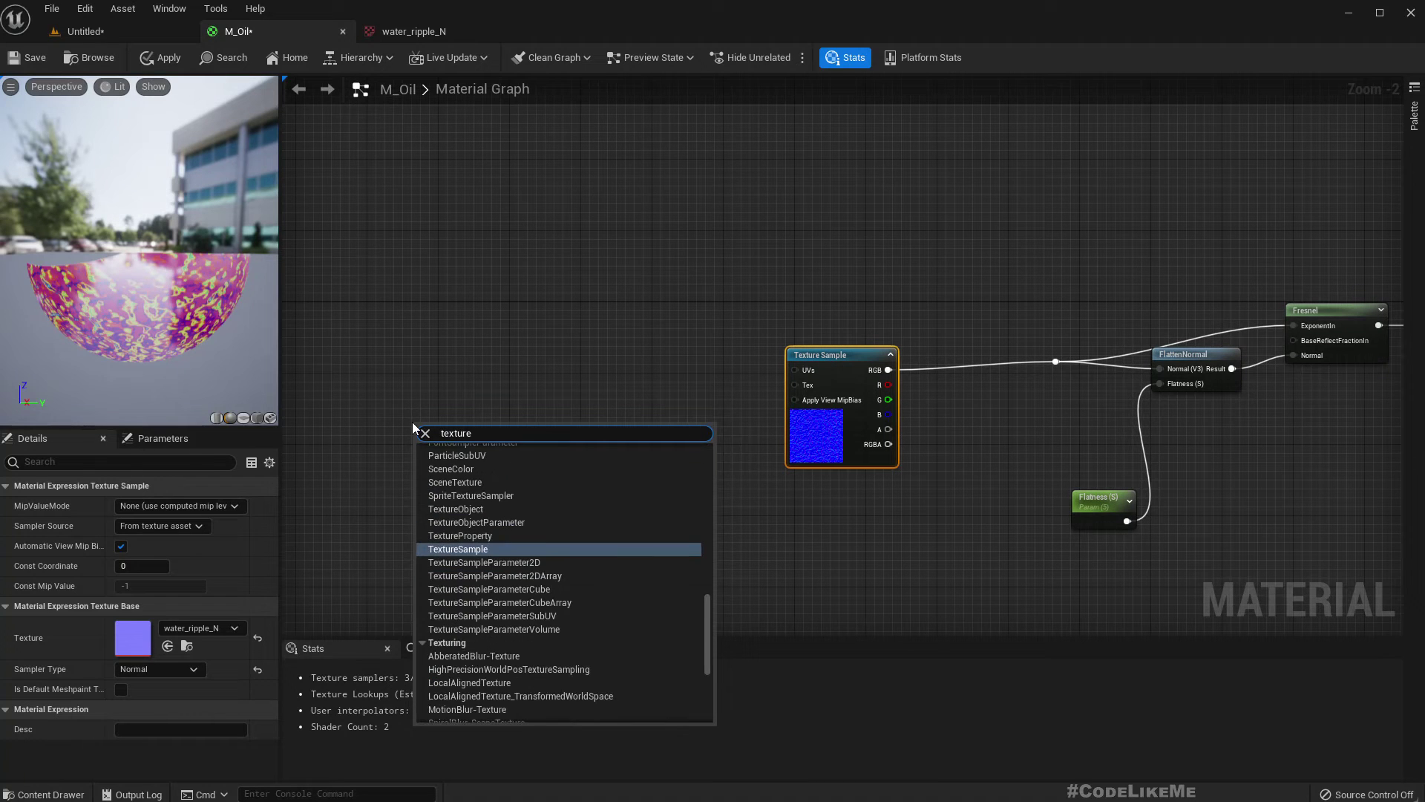
text(c)
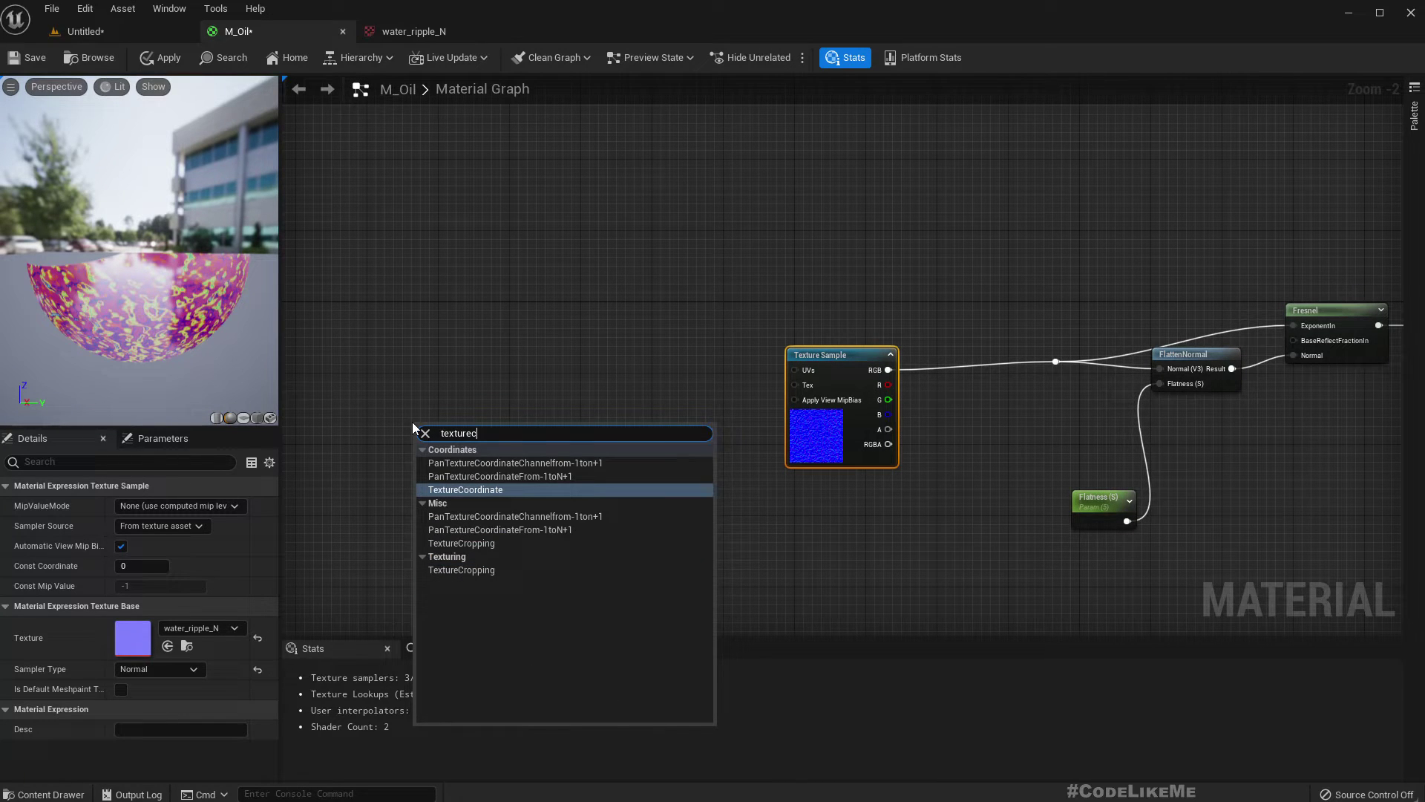
key(Return)
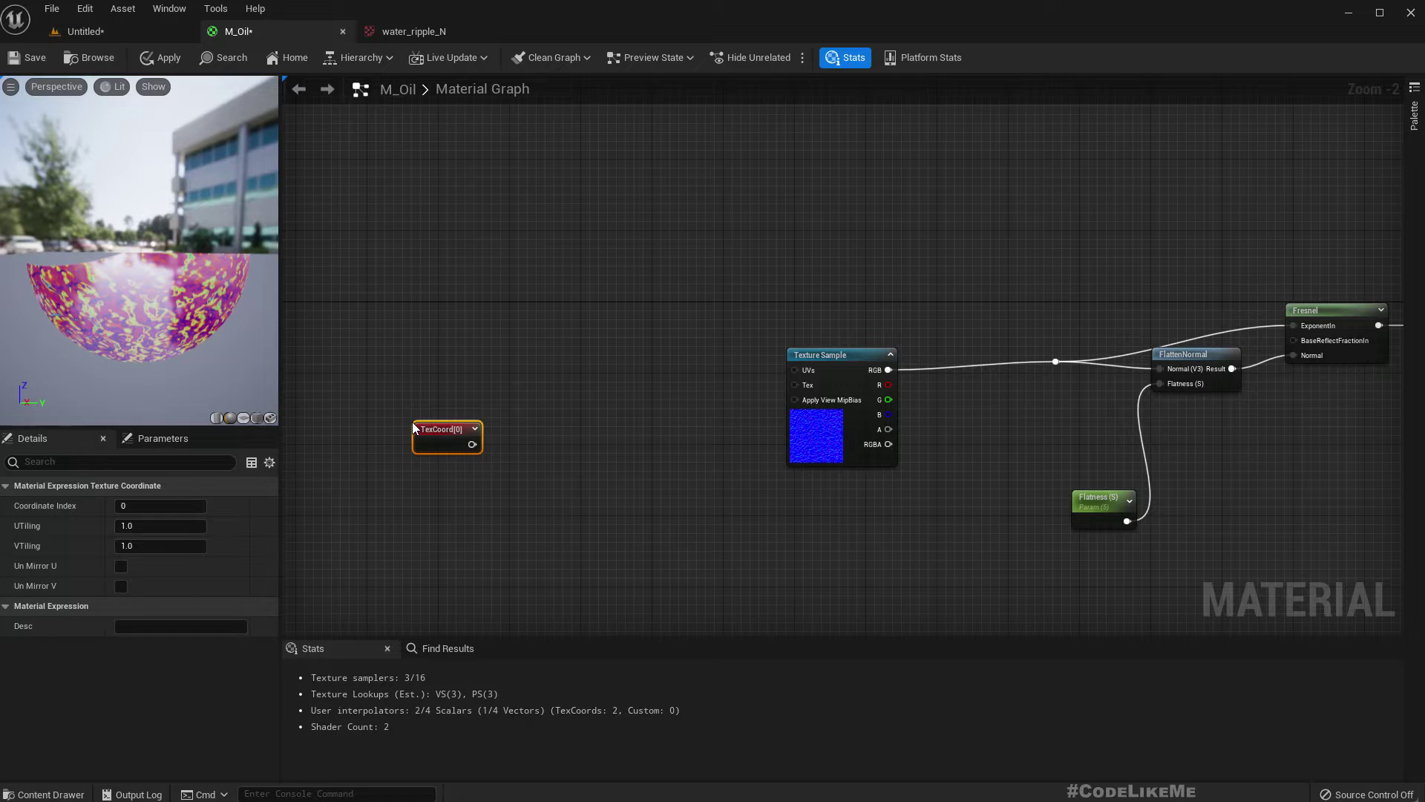
click(625, 403)
Add a Panner node feeding the water ripple texture sample's UVs and place it between TexCoord and the sample.
right_drag(625, 403, 648, 406)
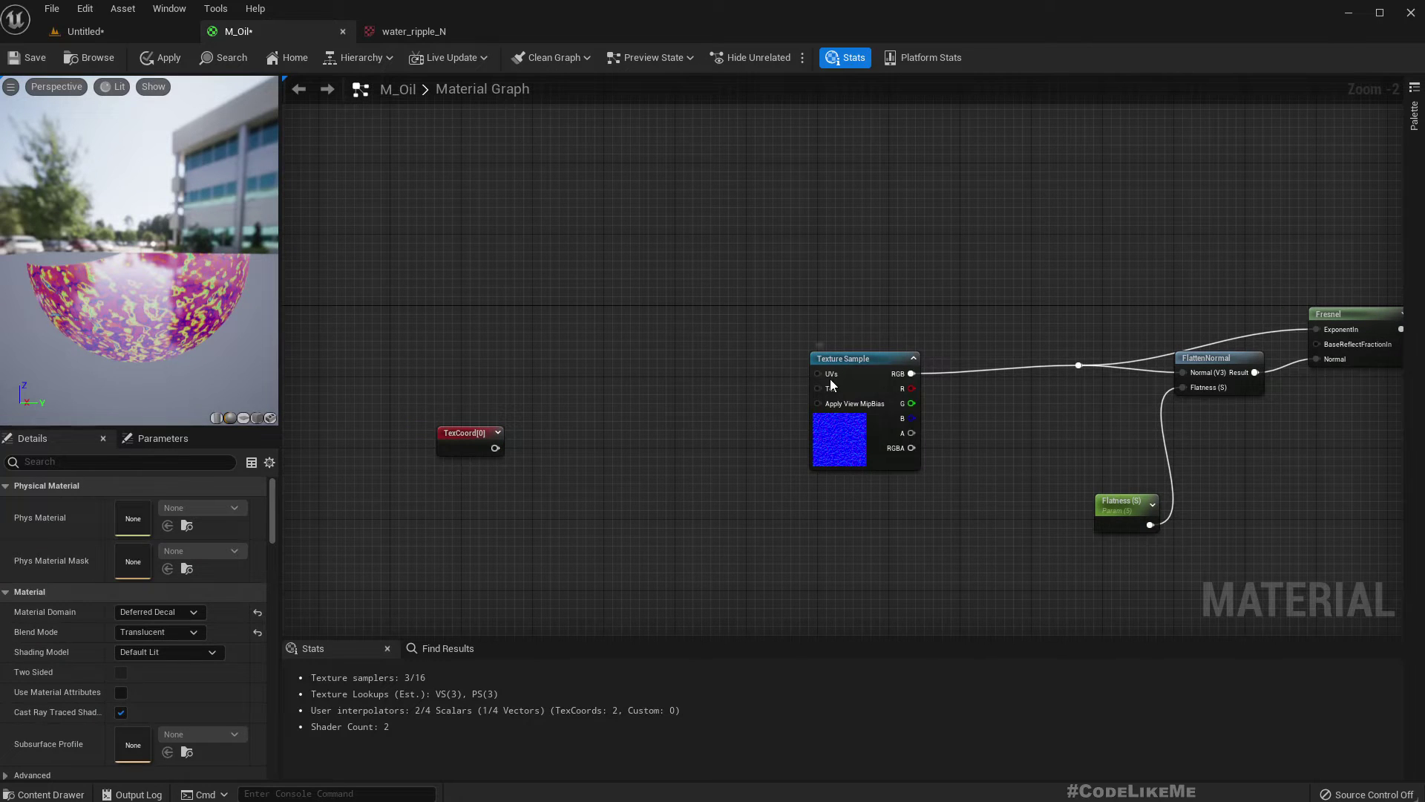
drag(830, 381, 733, 381)
text(panne)
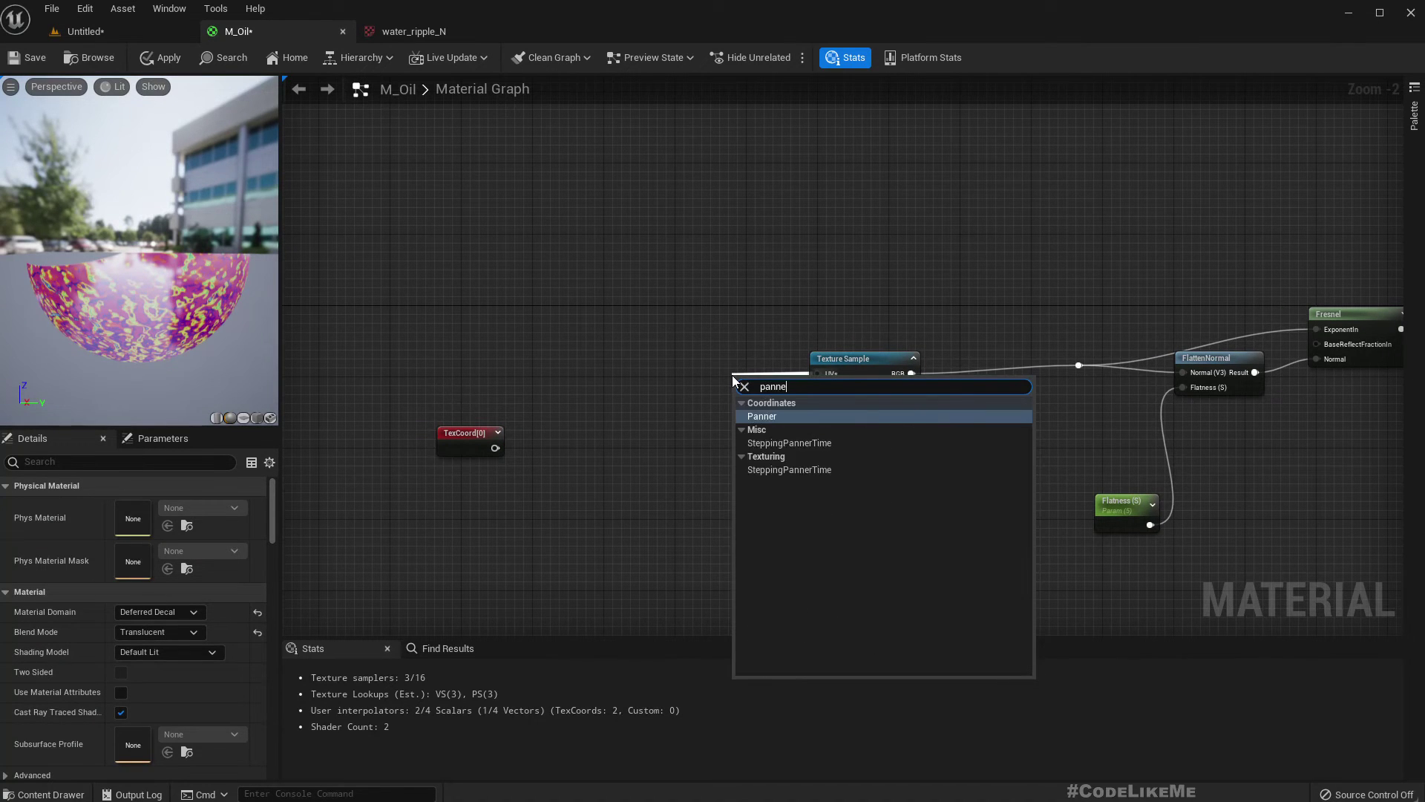
key(Return)
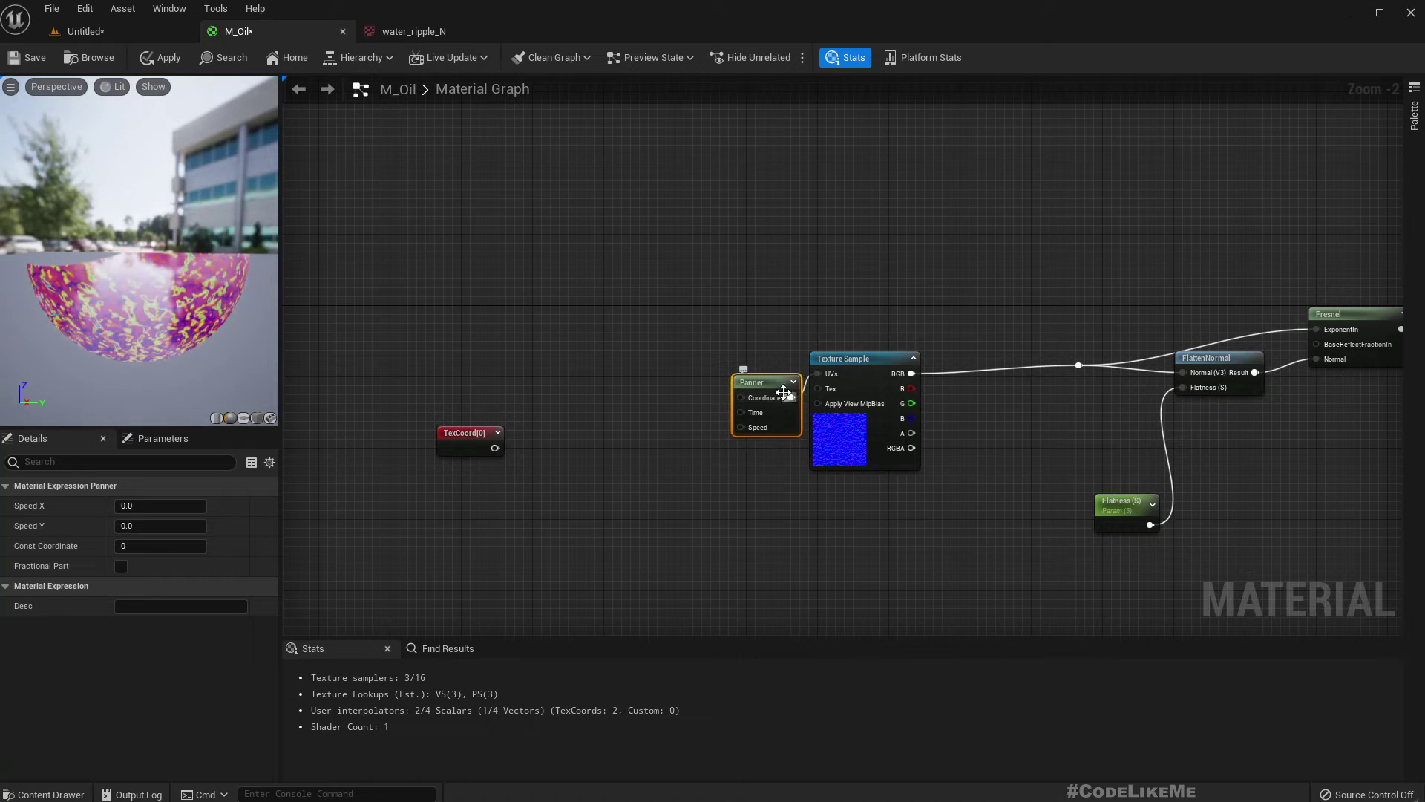
drag(783, 392, 691, 359)
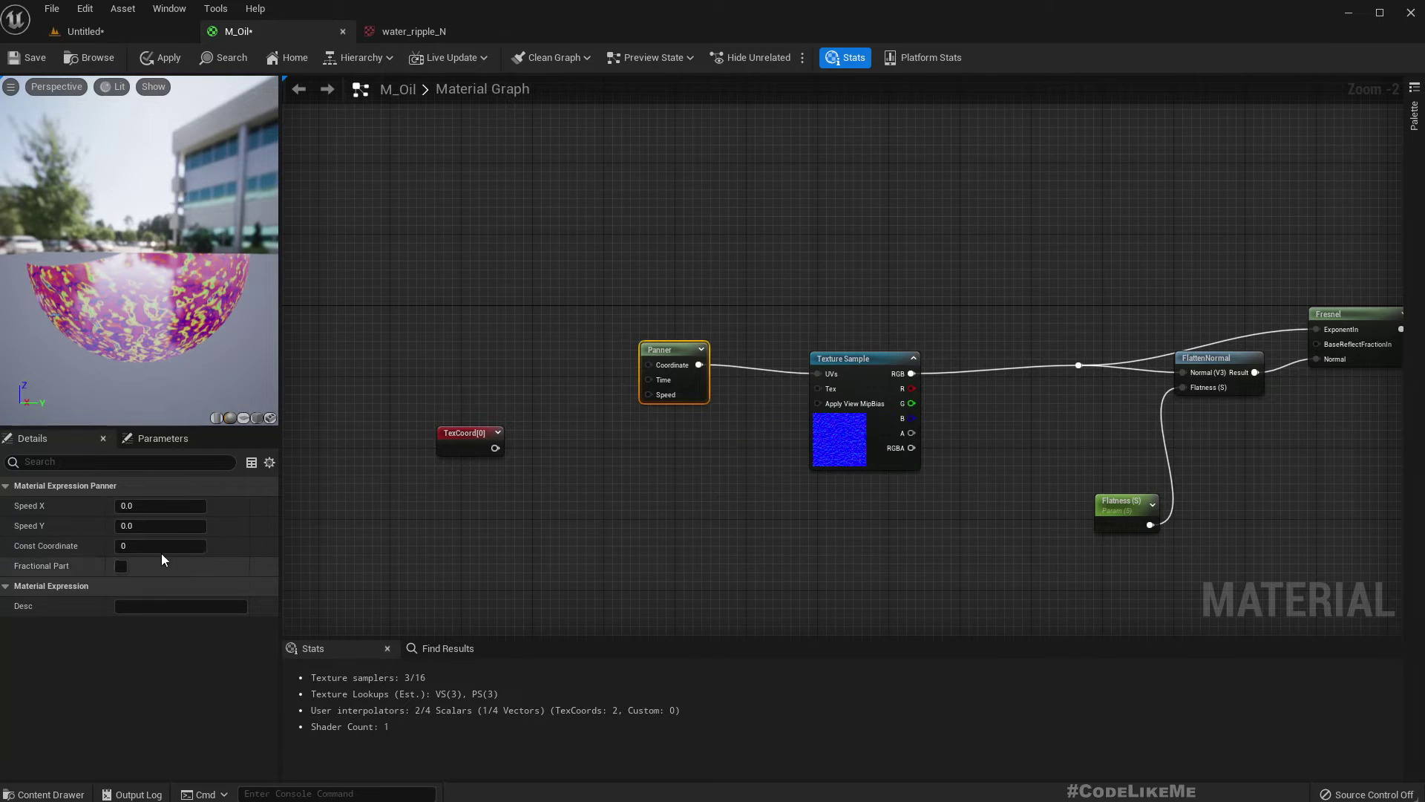
Set the Panner node's Speed X to 0.1.
click(160, 506)
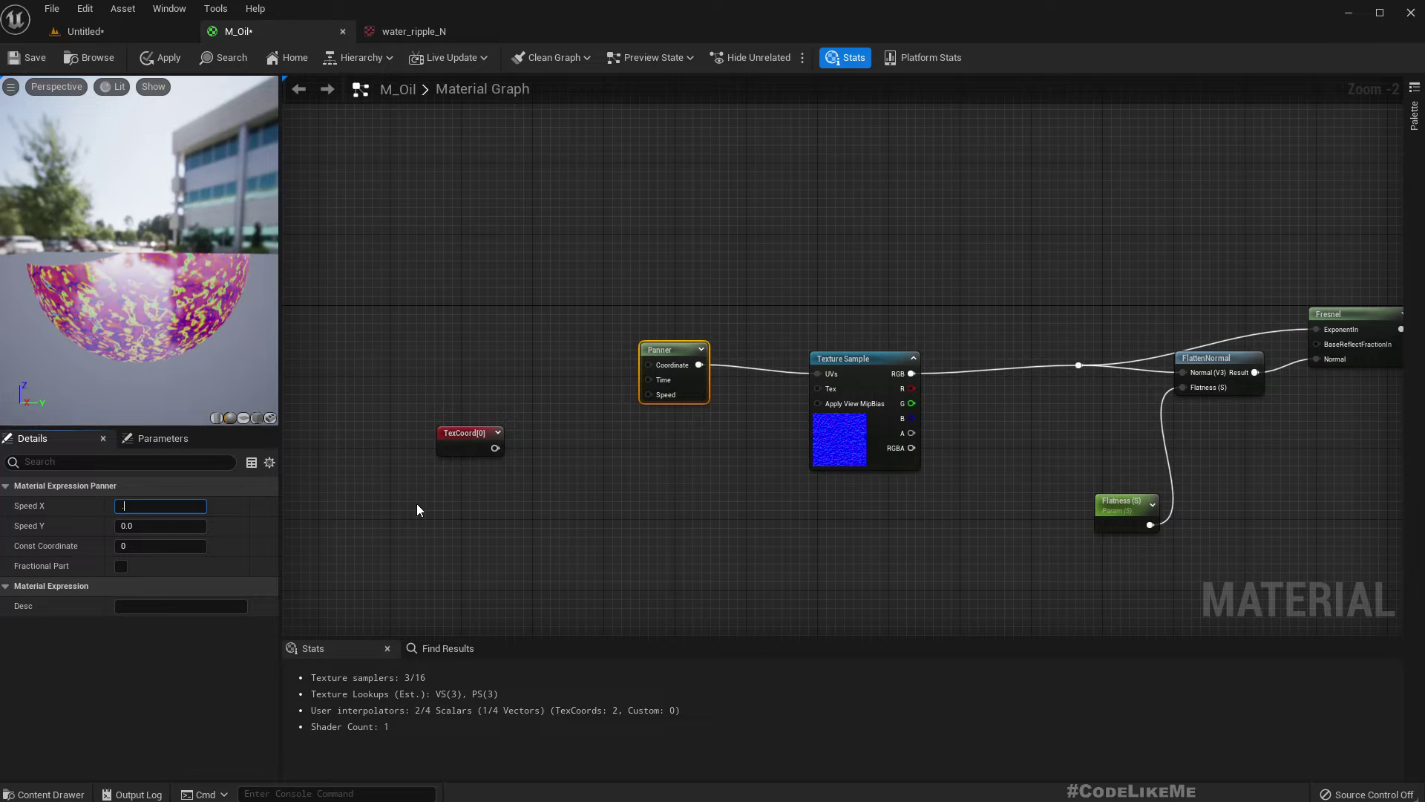
text(.1)
key(Return)
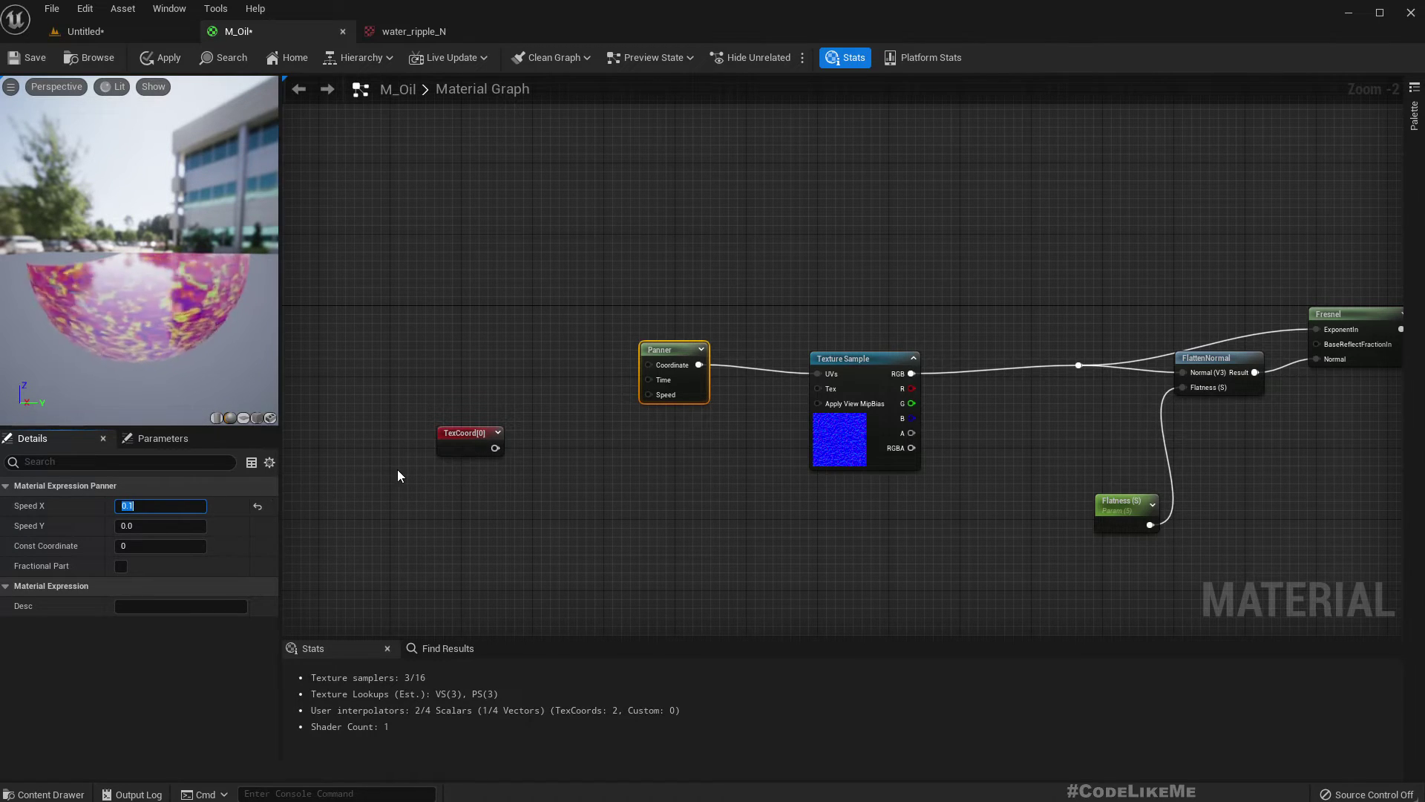
Promote the Panner's Speed input to a scalar parameter, place it before the Panner, and set its default value to 0.01.
right_click(669, 394)
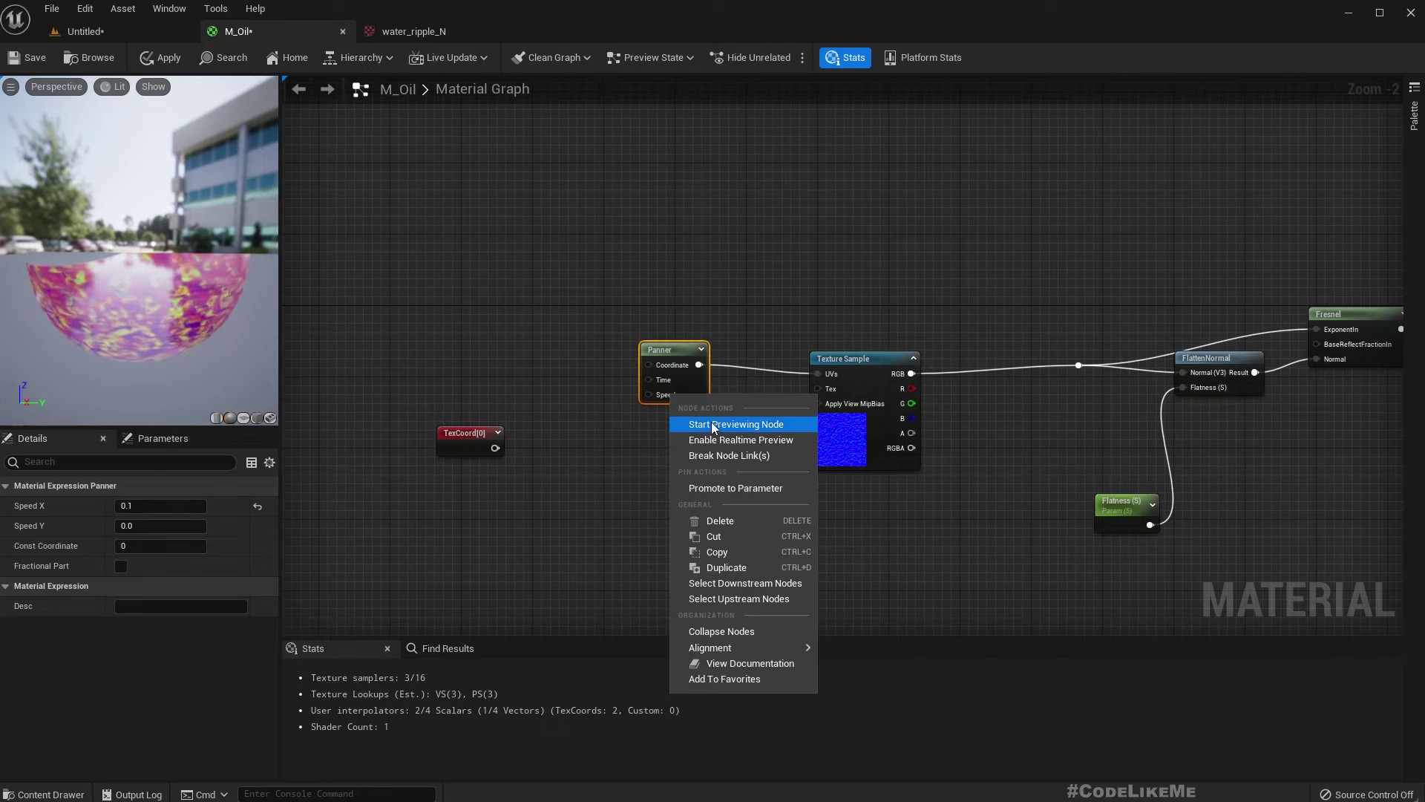
click(735, 488)
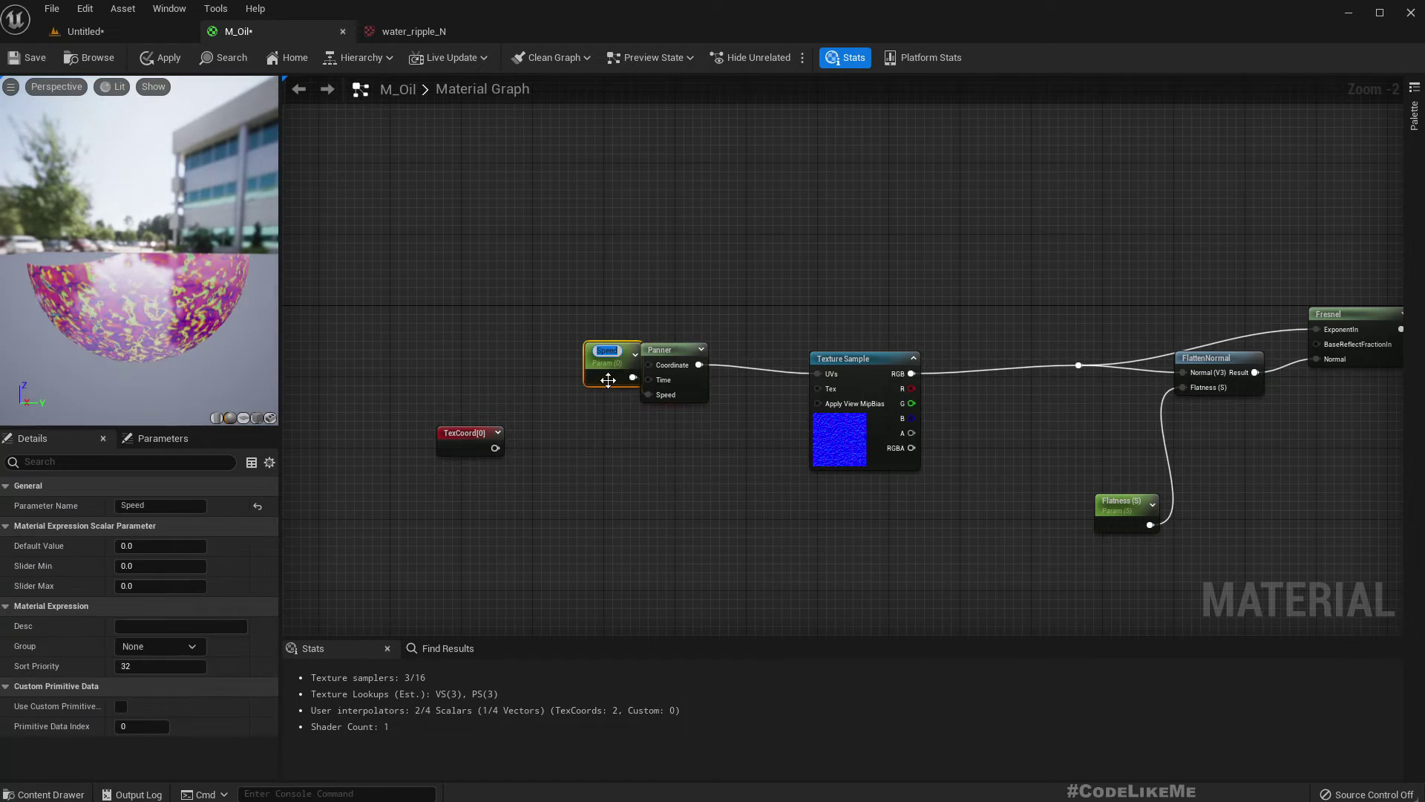
drag(607, 380, 528, 407)
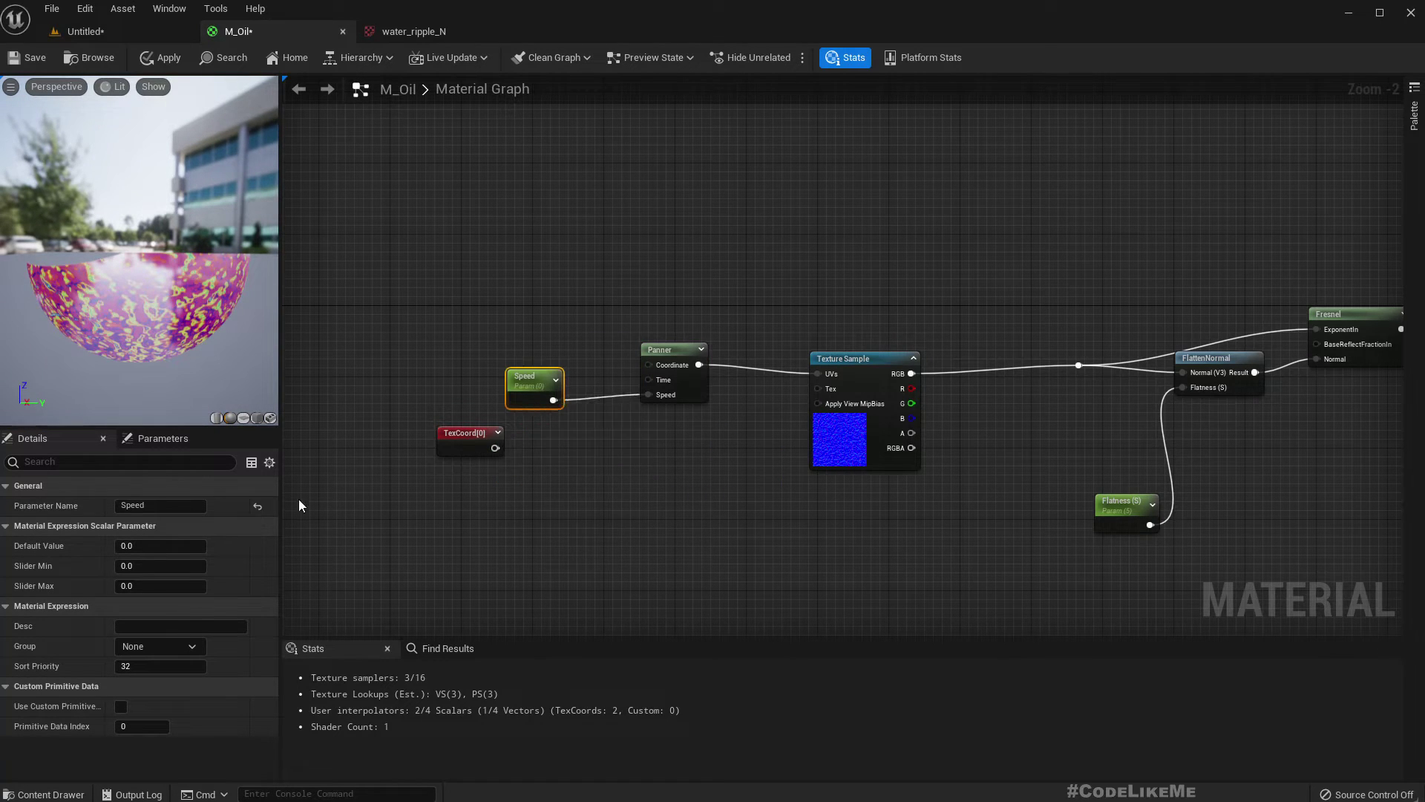
click(145, 545)
text(.01)
key(Return)
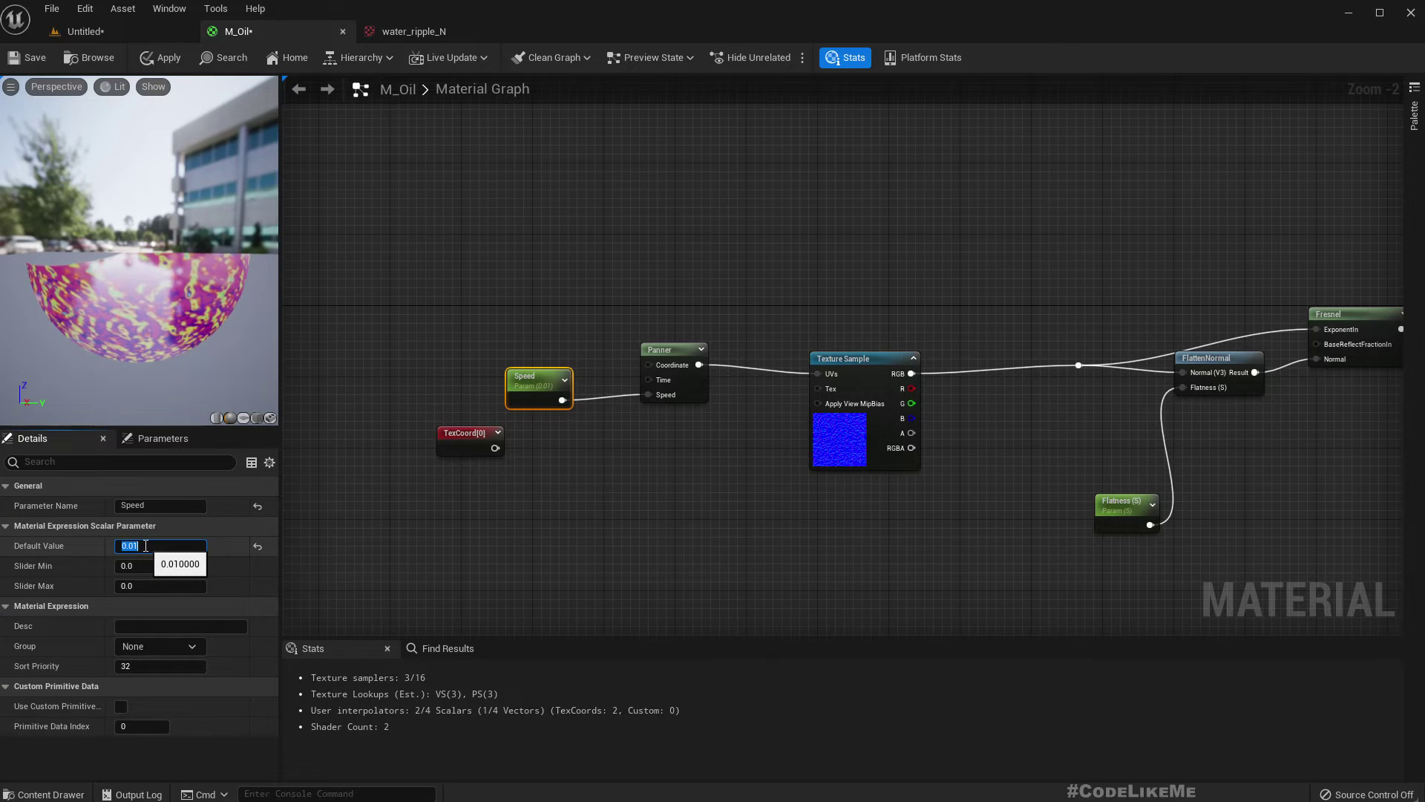
Rearrange the TexCoord, Speed and water ripple Texture Sample nodes so the sample lines up with the Panner.
drag(462, 453, 373, 397)
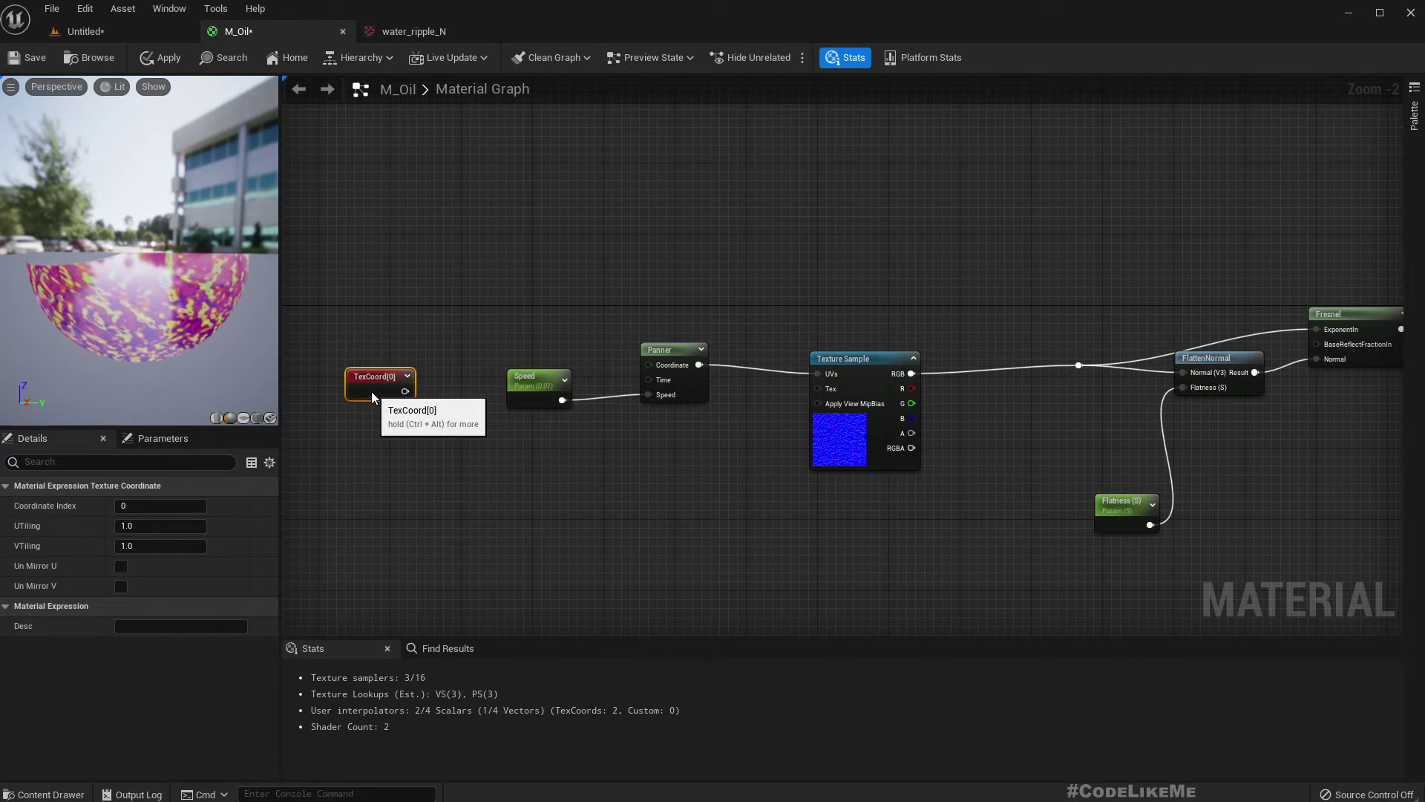
drag(551, 386, 541, 402)
drag(894, 386, 904, 376)
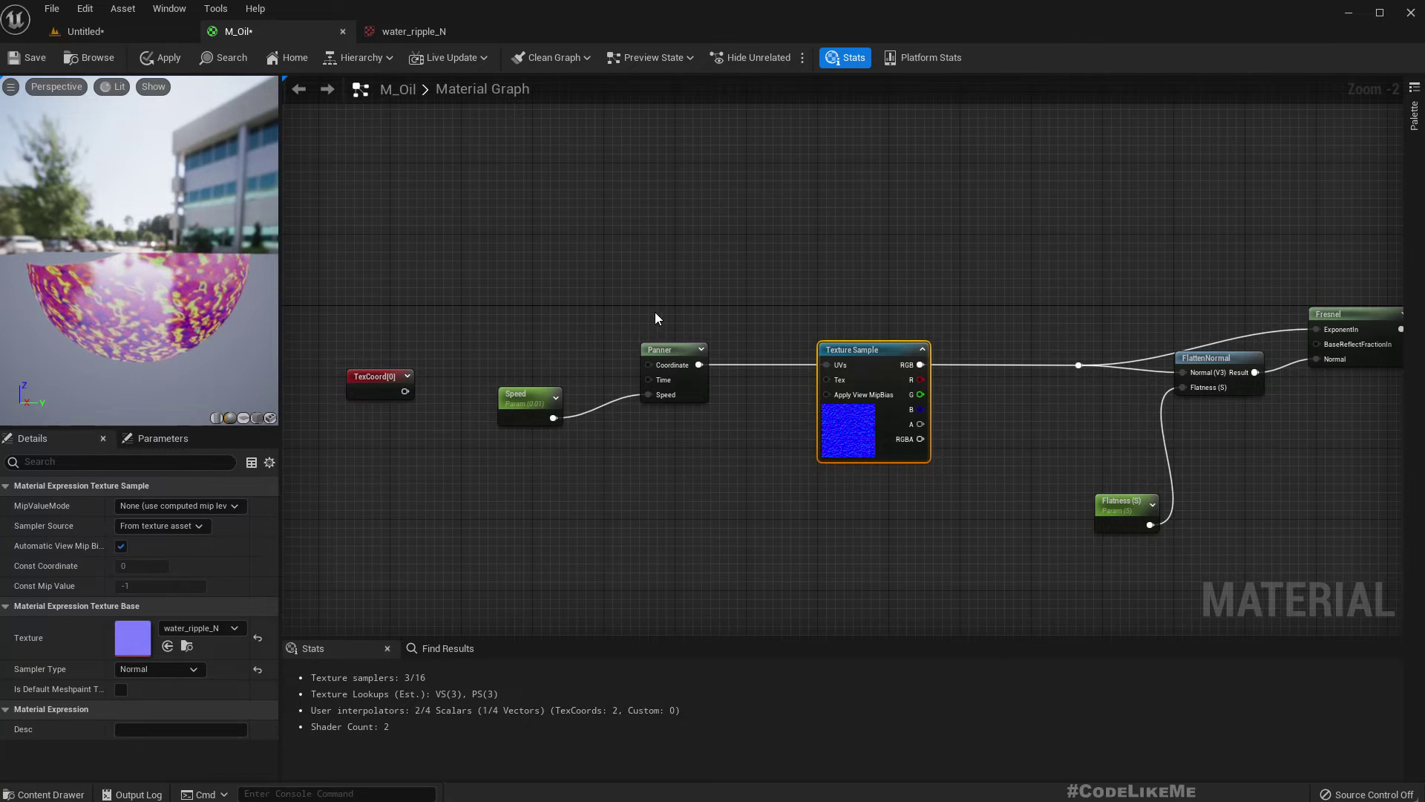
Duplicate the Panner and water ripple Texture Sample pair and place the copies below the originals.
drag(655, 318, 904, 464)
click(118, 37)
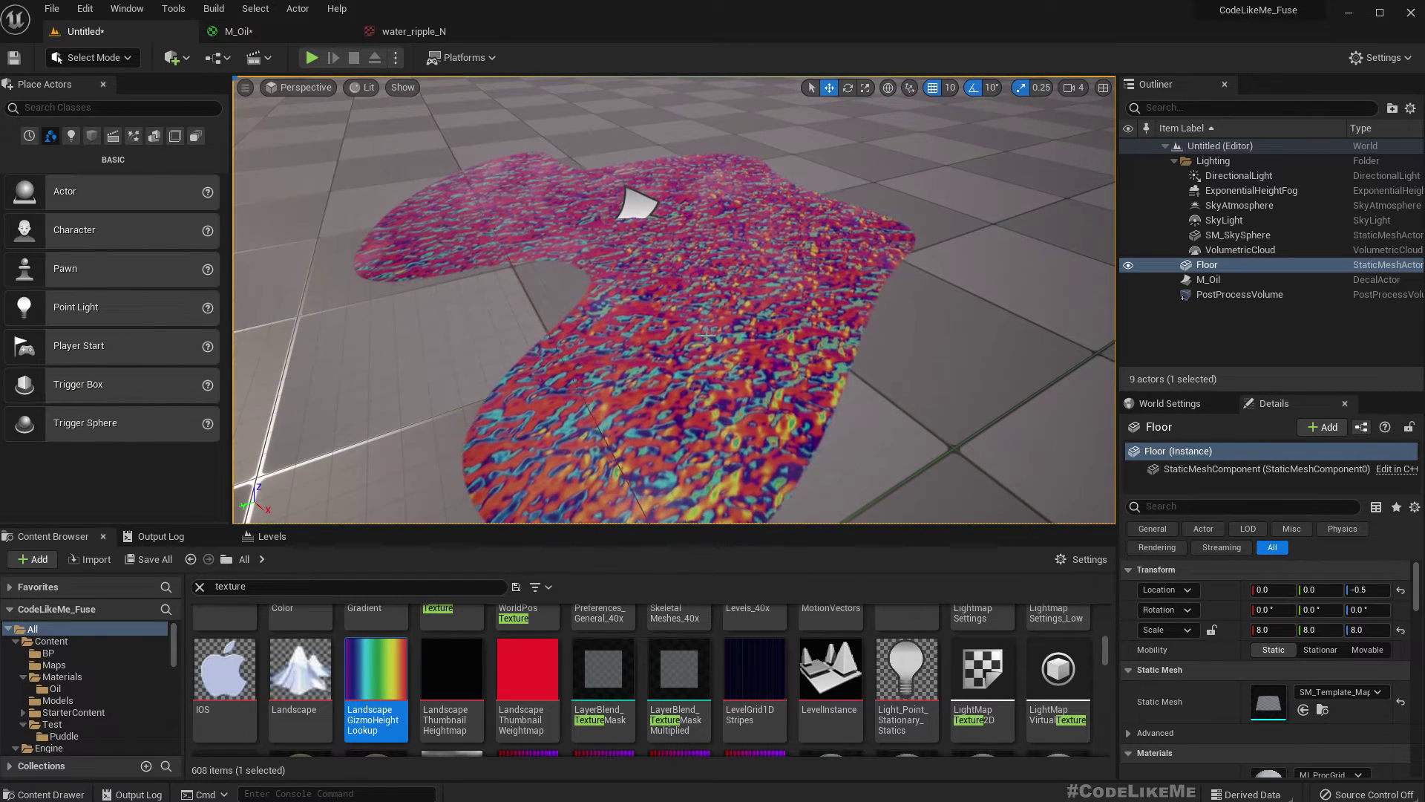
click(253, 31)
right_drag(944, 541, 897, 518)
key(ctrl+d)
drag(1045, 513, 833, 509)
Add an Add node combining both water ripple samples' RGB outputs and feeding the reroute node before FlattenNormal.
drag(873, 342, 928, 340)
text(add)
key(Return)
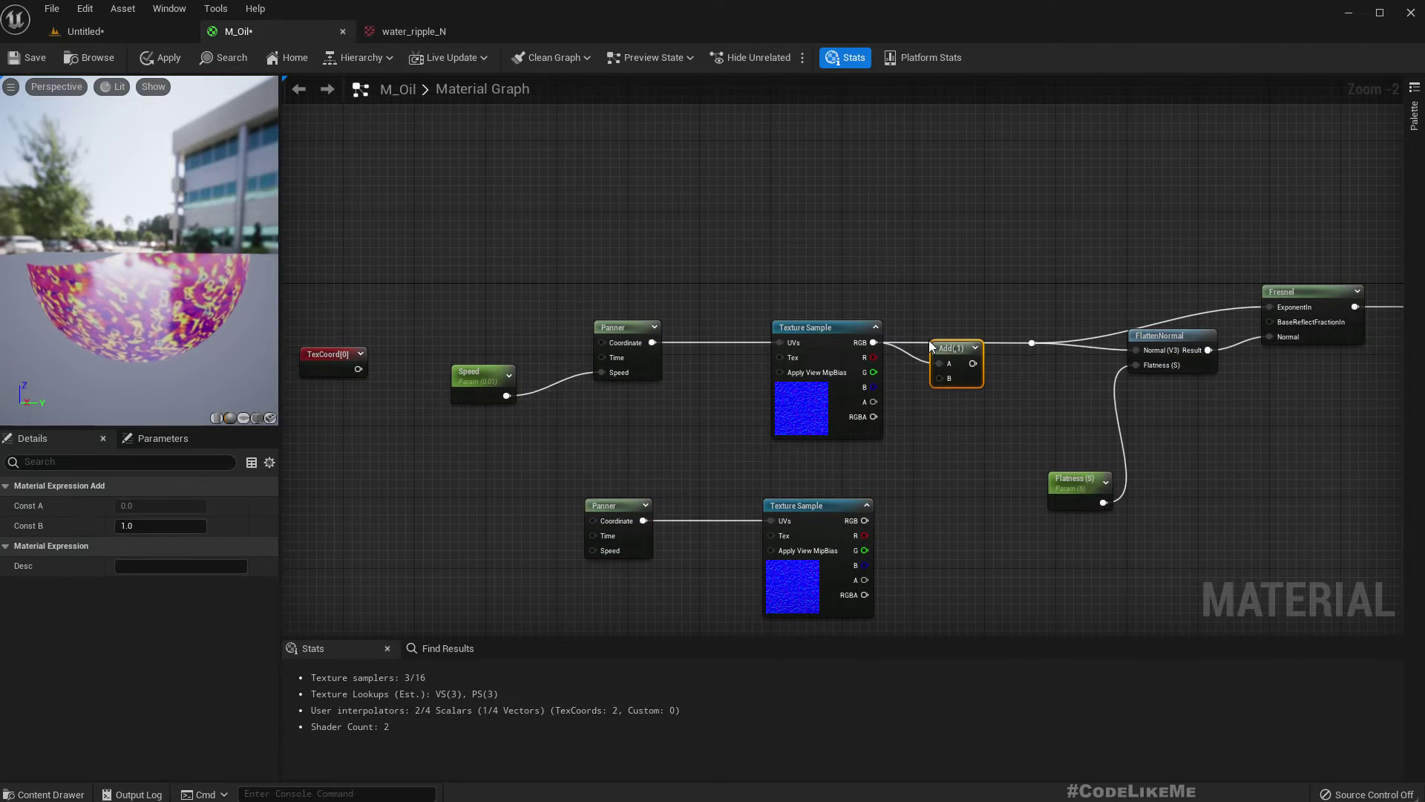
drag(865, 520, 971, 326)
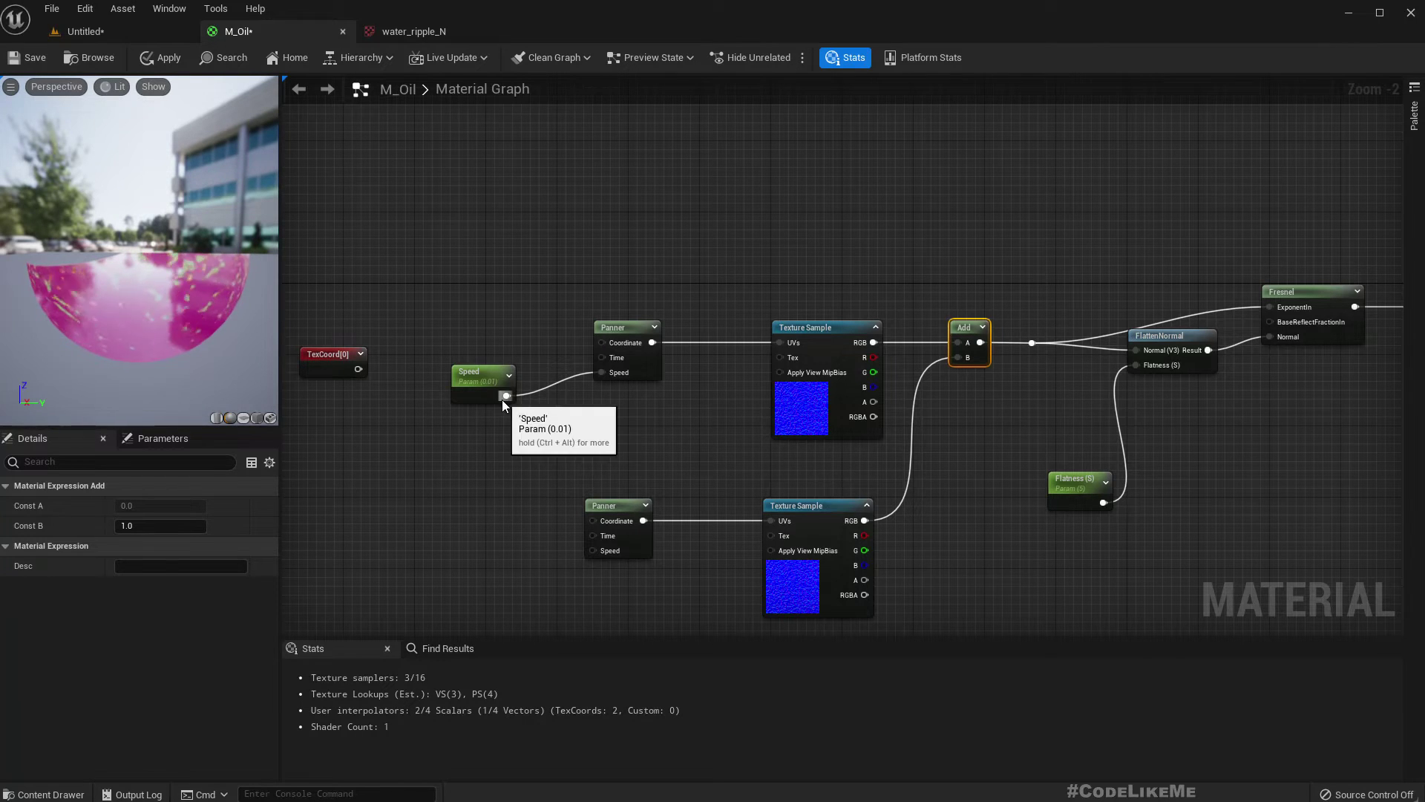
Multiply the Speed parameter by -1 and feed the result into the duplicated Panner's Speed input.
drag(498, 389, 495, 520)
text(*)
key(Return)
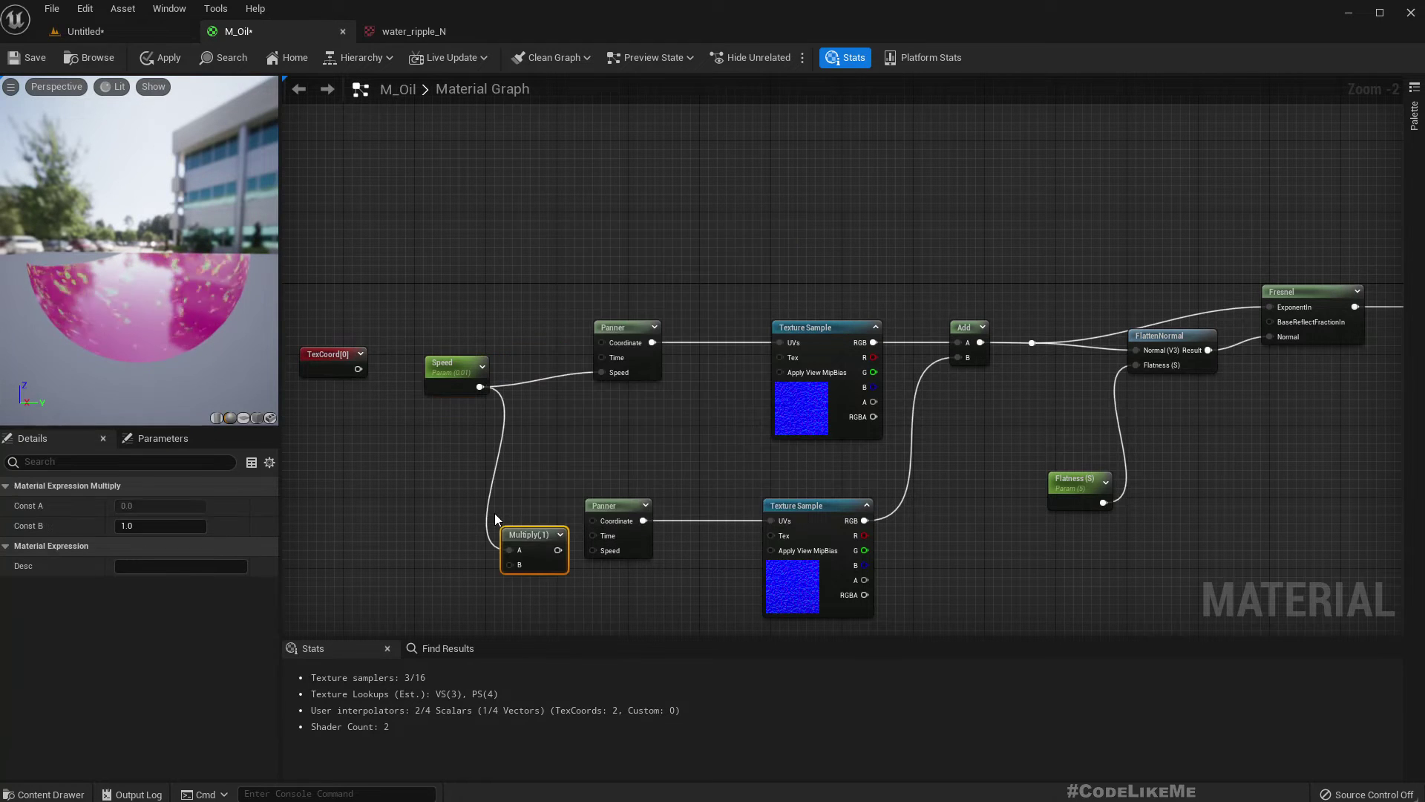
click(174, 524)
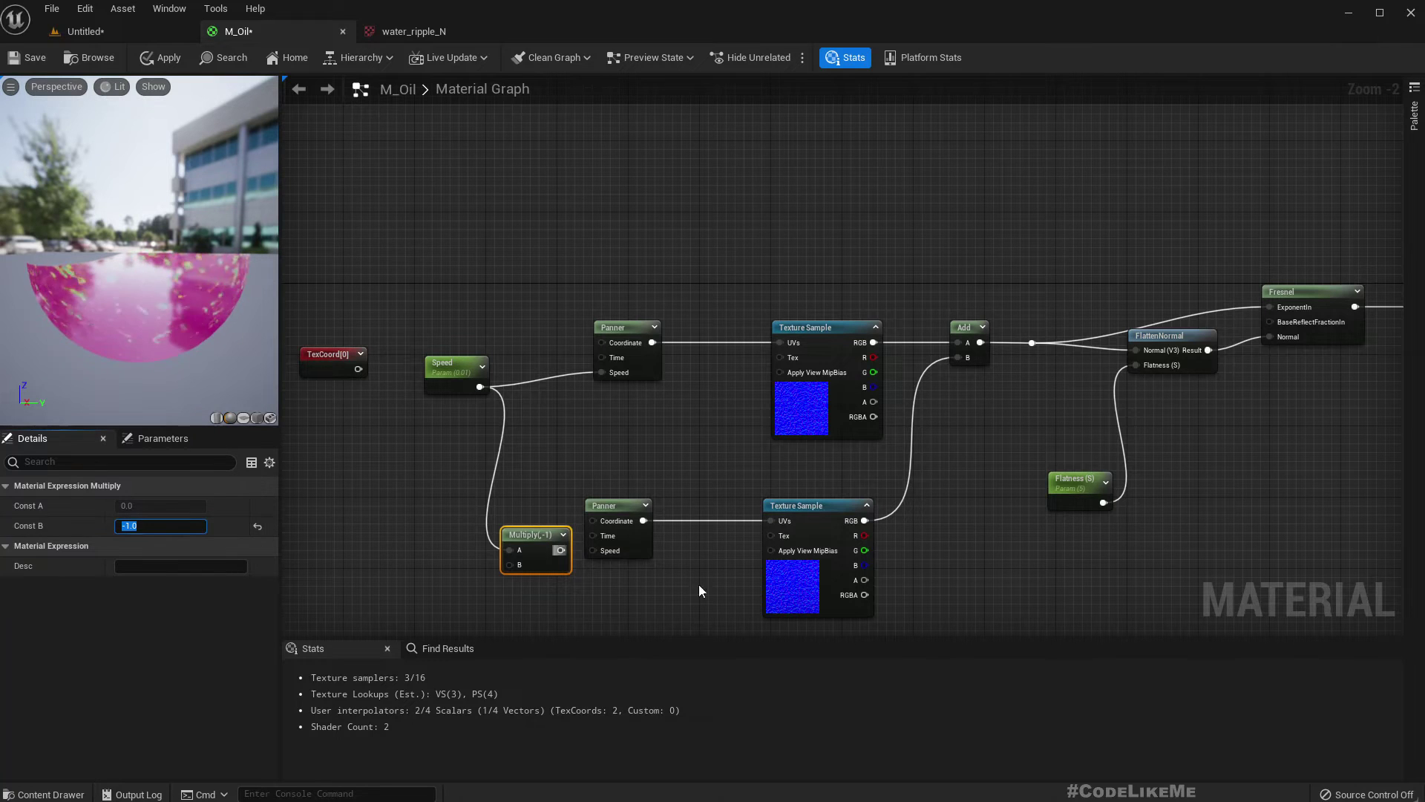
drag(562, 550, 598, 551)
click(640, 516)
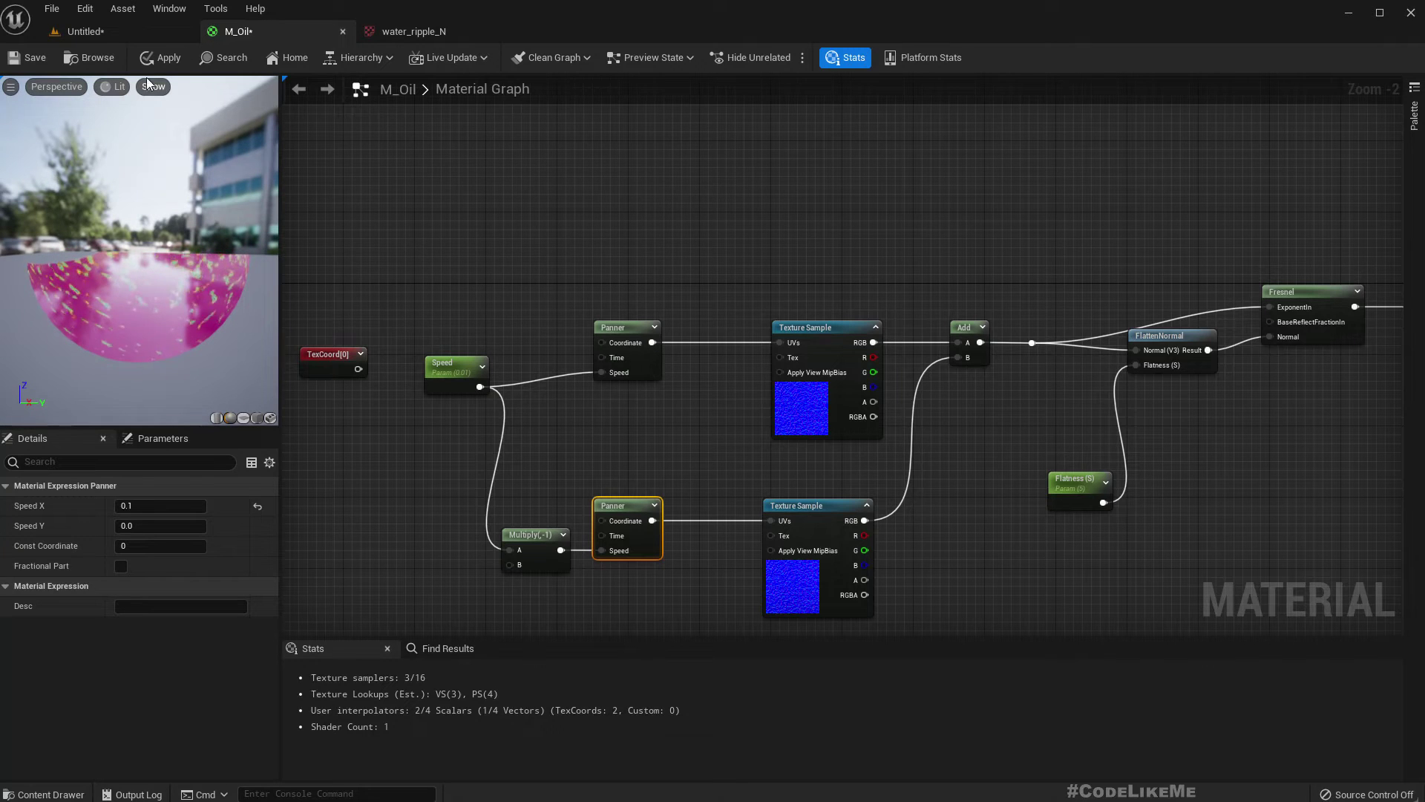
Apply the material with the two opposing ripple layers and inspect the oil decal in the level from several distances.
click(145, 57)
click(133, 29)
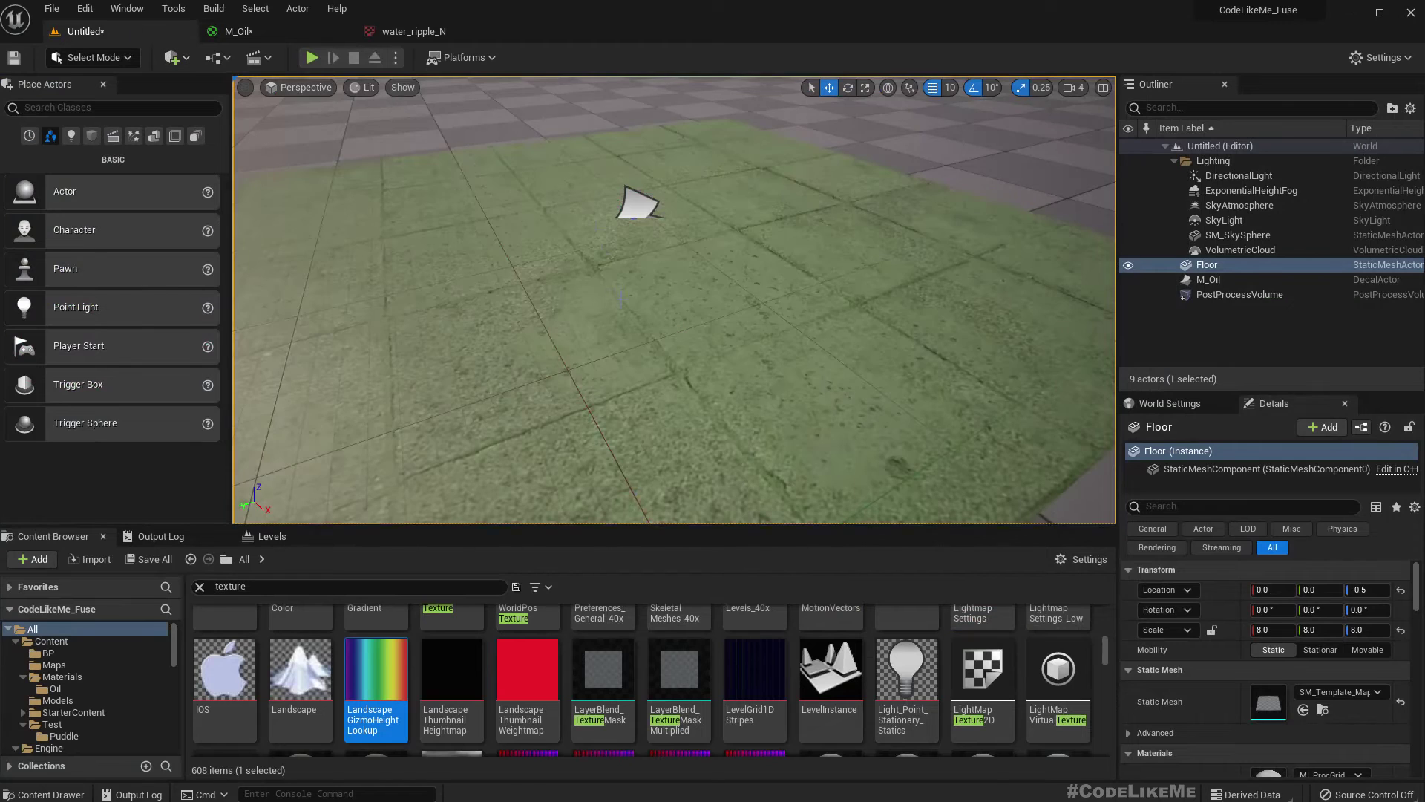
right_drag(674, 299, 972, 326)
right_drag(751, 293, 688, 329)
scroll(758, 259, down, 5)
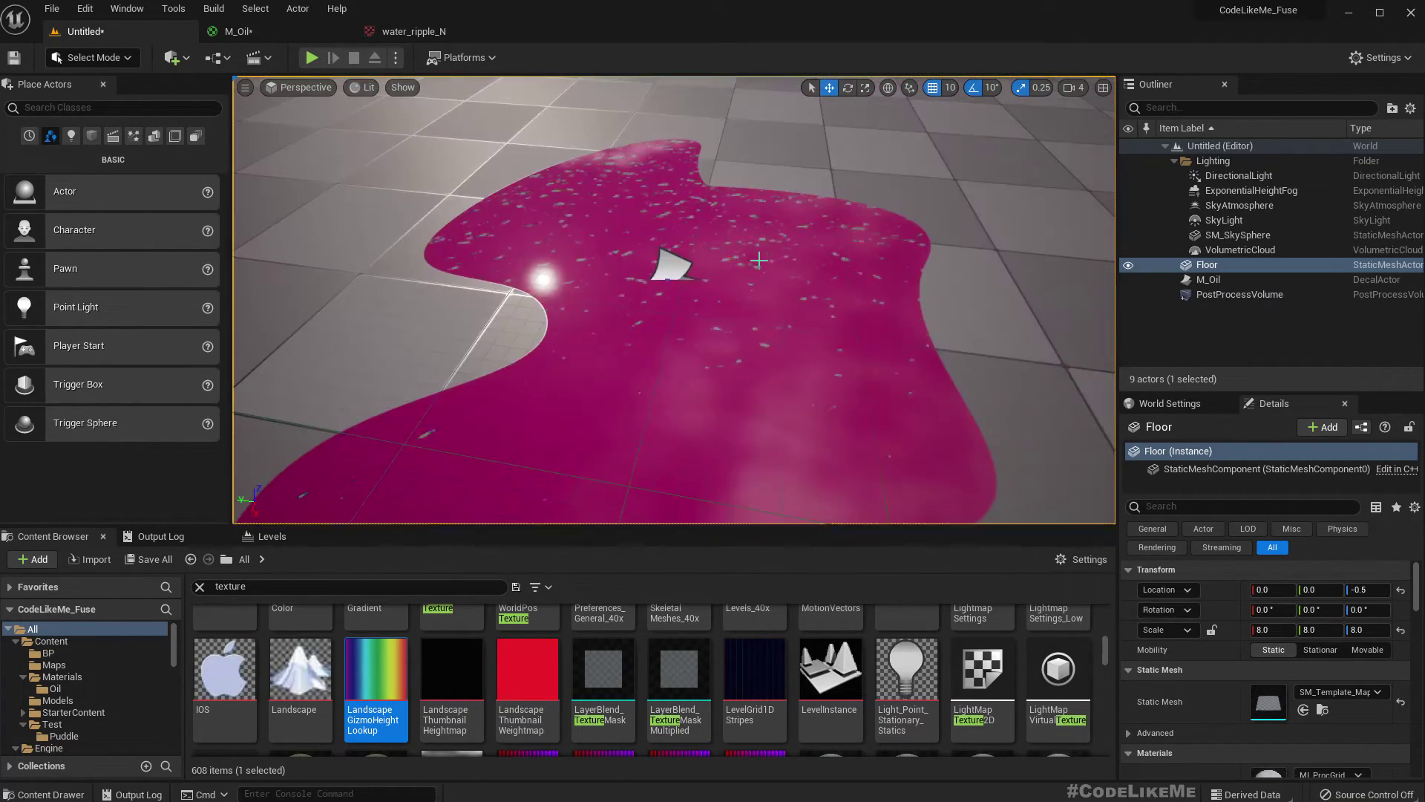
scroll(769, 229, up, 5)
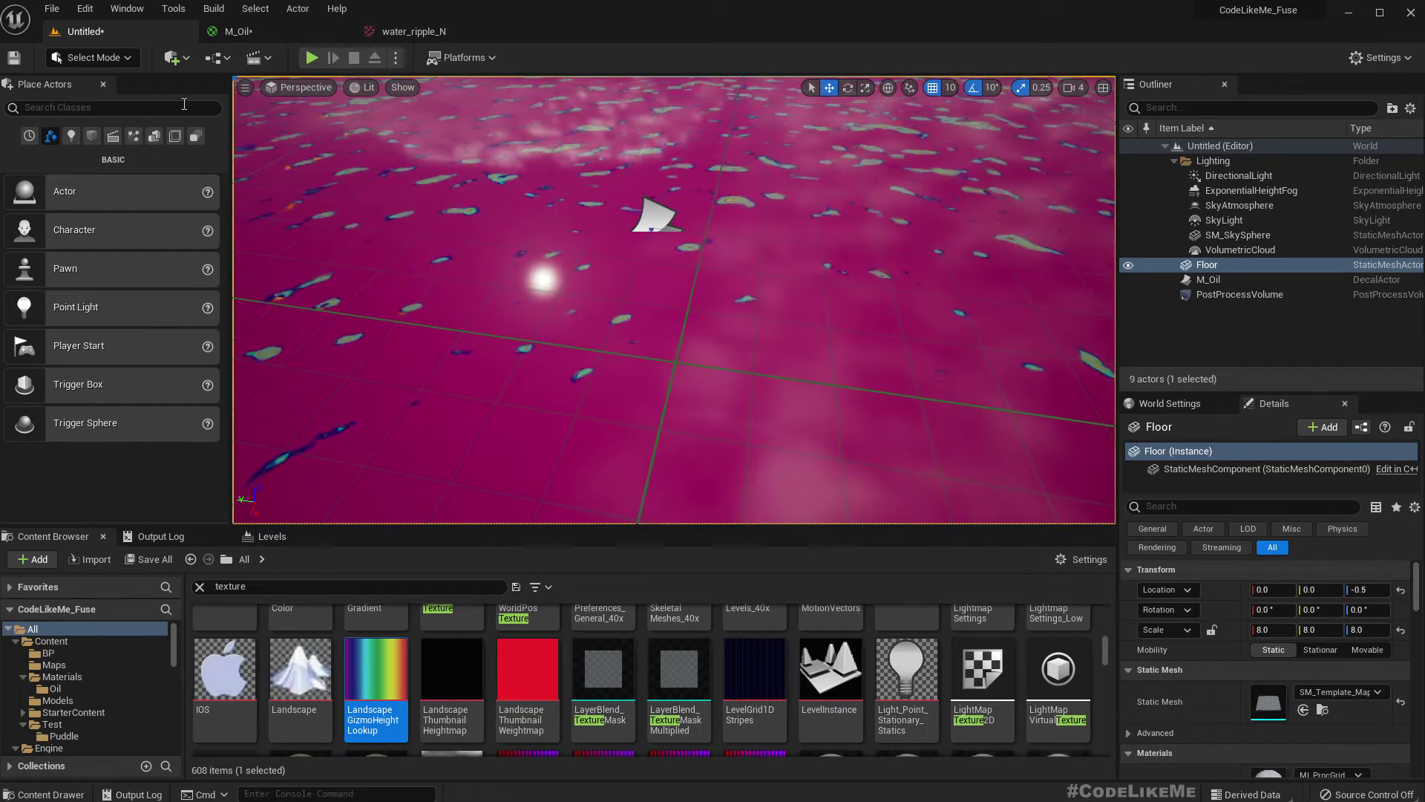
right_drag(817, 253, 812, 257)
click(275, 31)
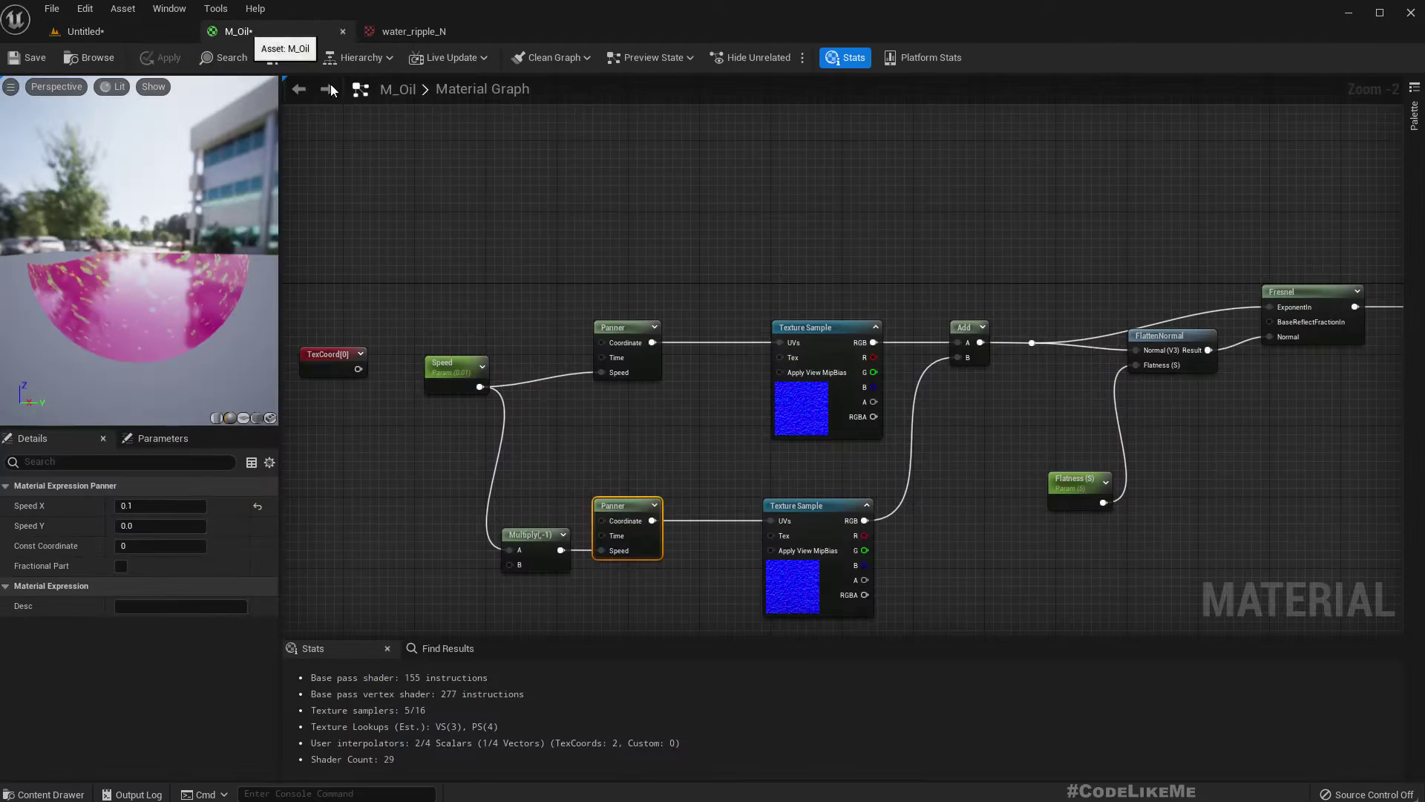
Set the Speed parameter's default value to 0.001.
click(458, 367)
click(167, 550)
key(Left)
key(Right)
key(Right)
text(0)
key(Return)
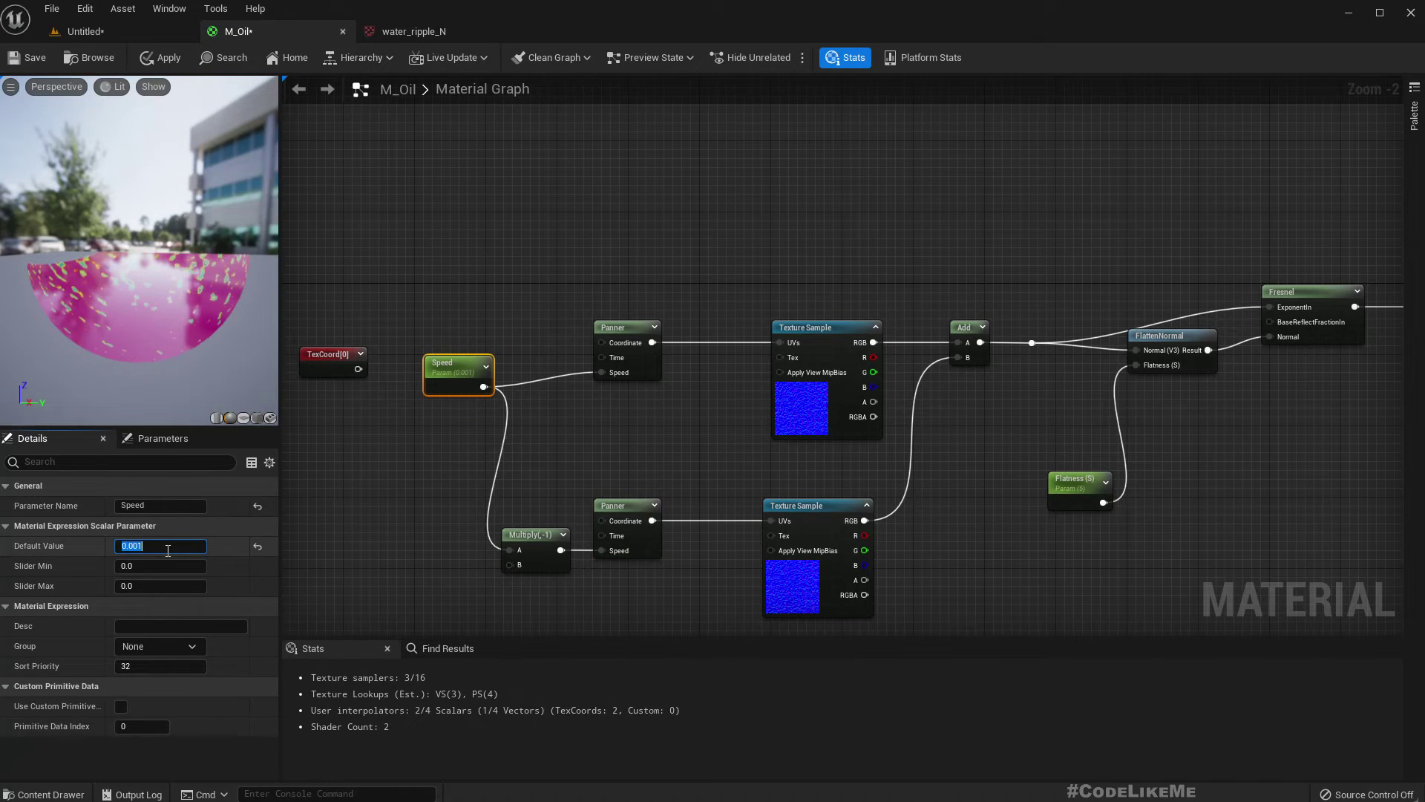
Apply the slower ripple speed and inspect the motion in the preview and on the decal in the level.
drag(139, 250, 170, 267)
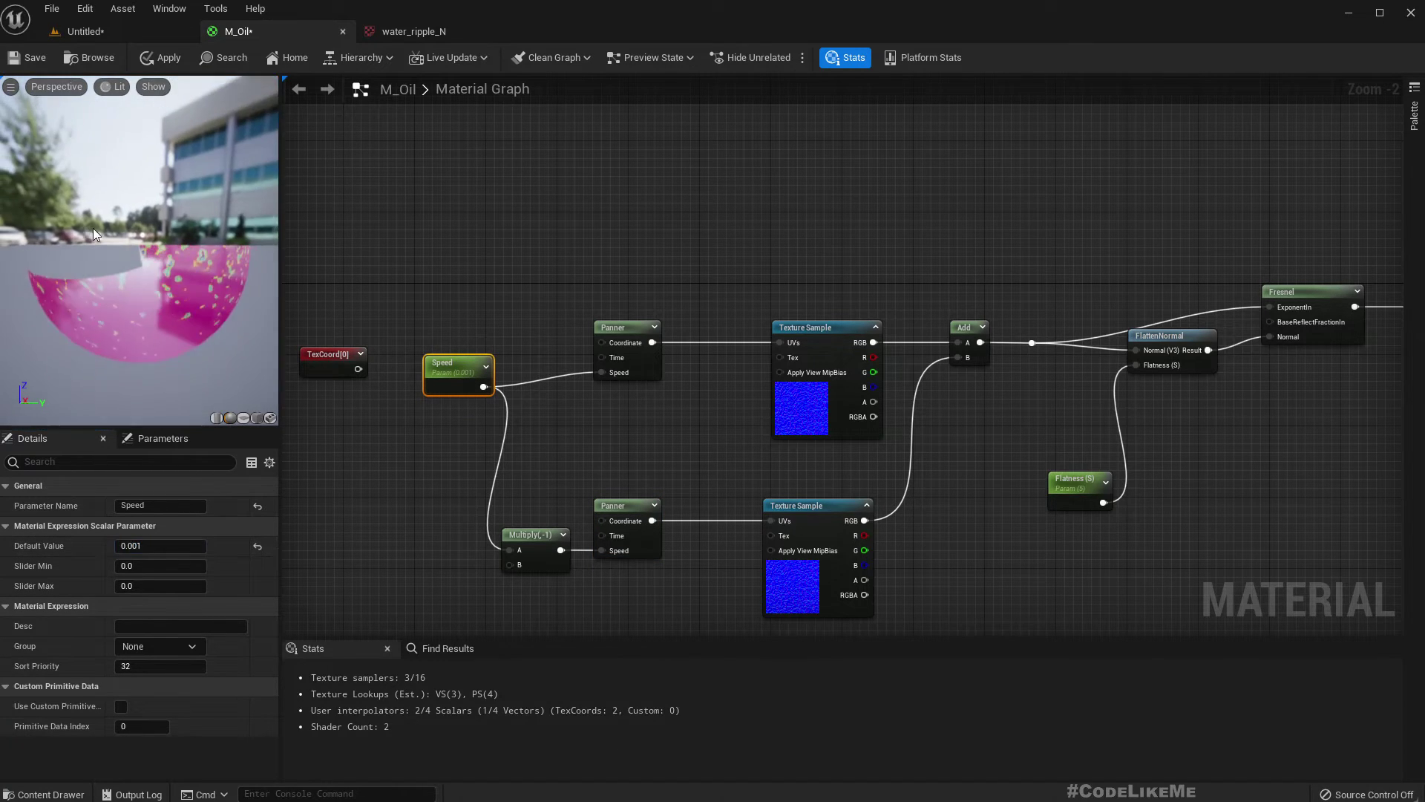
click(123, 36)
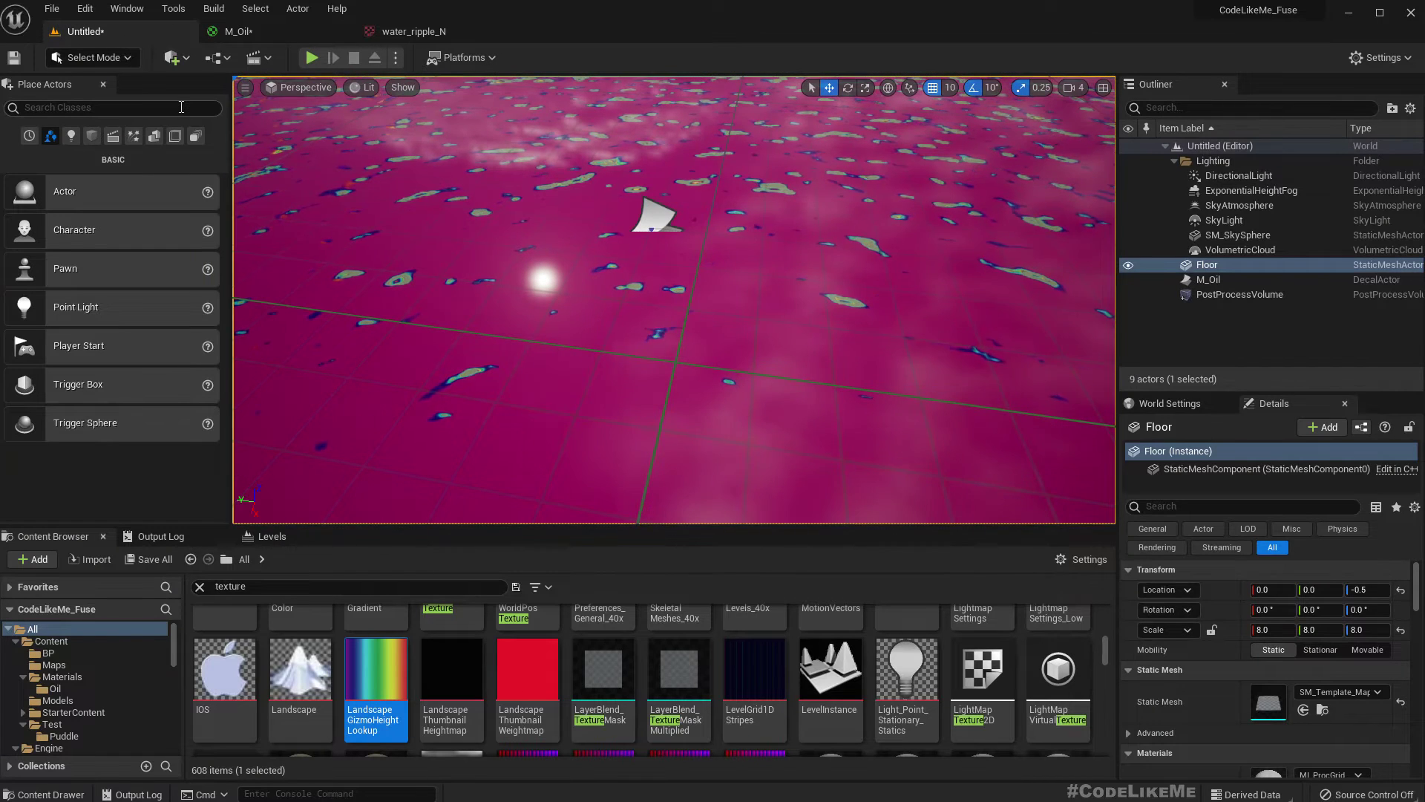
right_drag(635, 310, 547, 236)
click(251, 30)
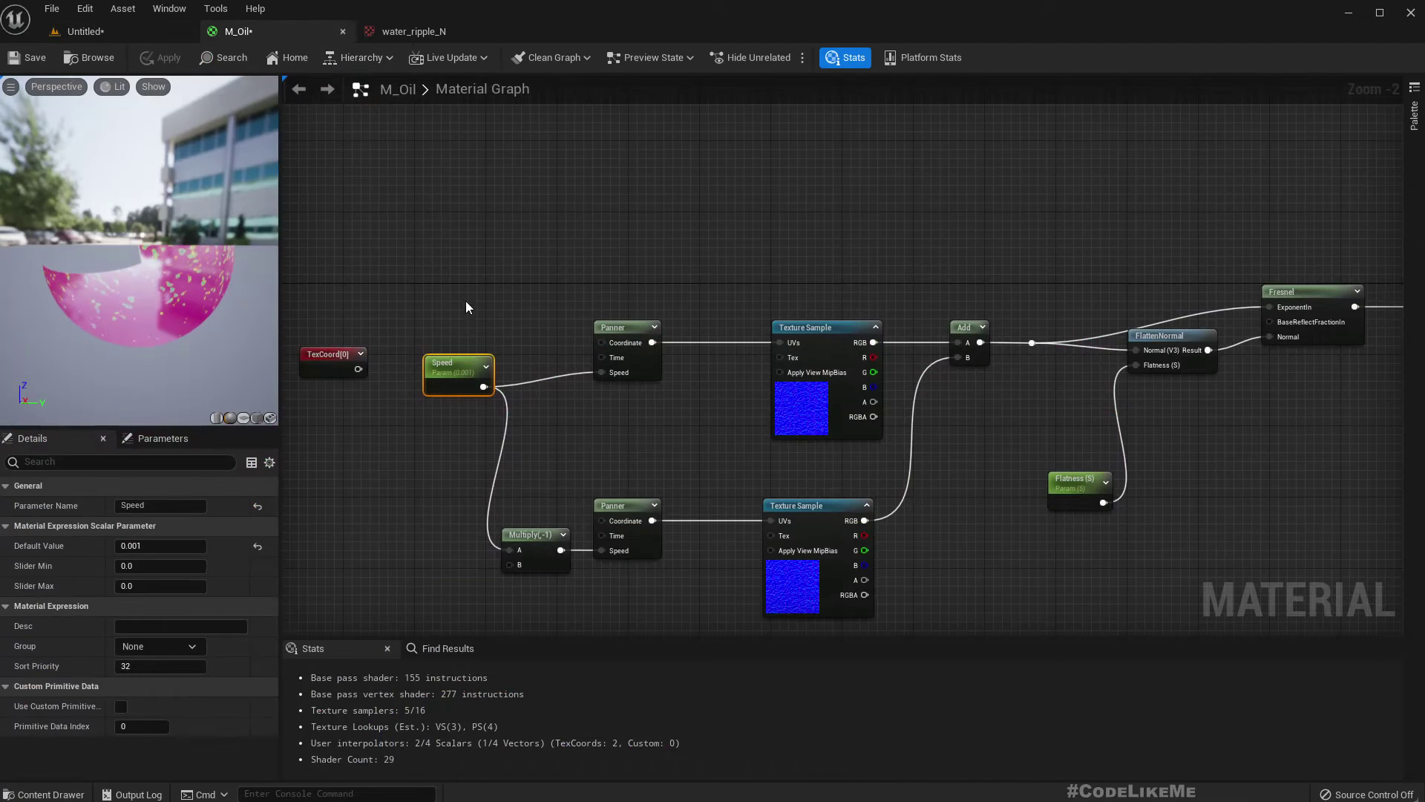
Move the Speed parameter below TexCoord and connect TexCoord to the Coordinate inputs of both Panners.
right_drag(451, 289, 576, 289)
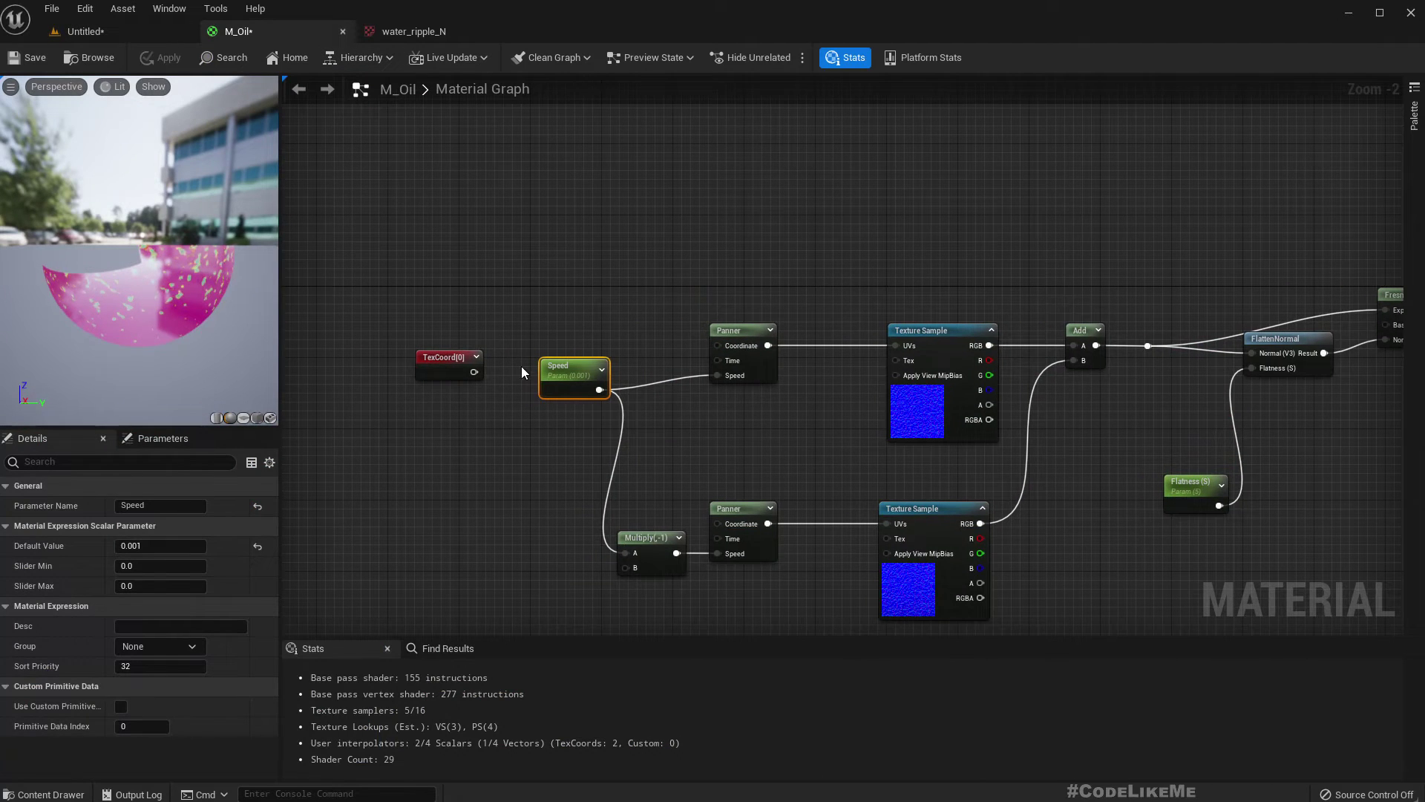
right_drag(511, 482, 589, 480)
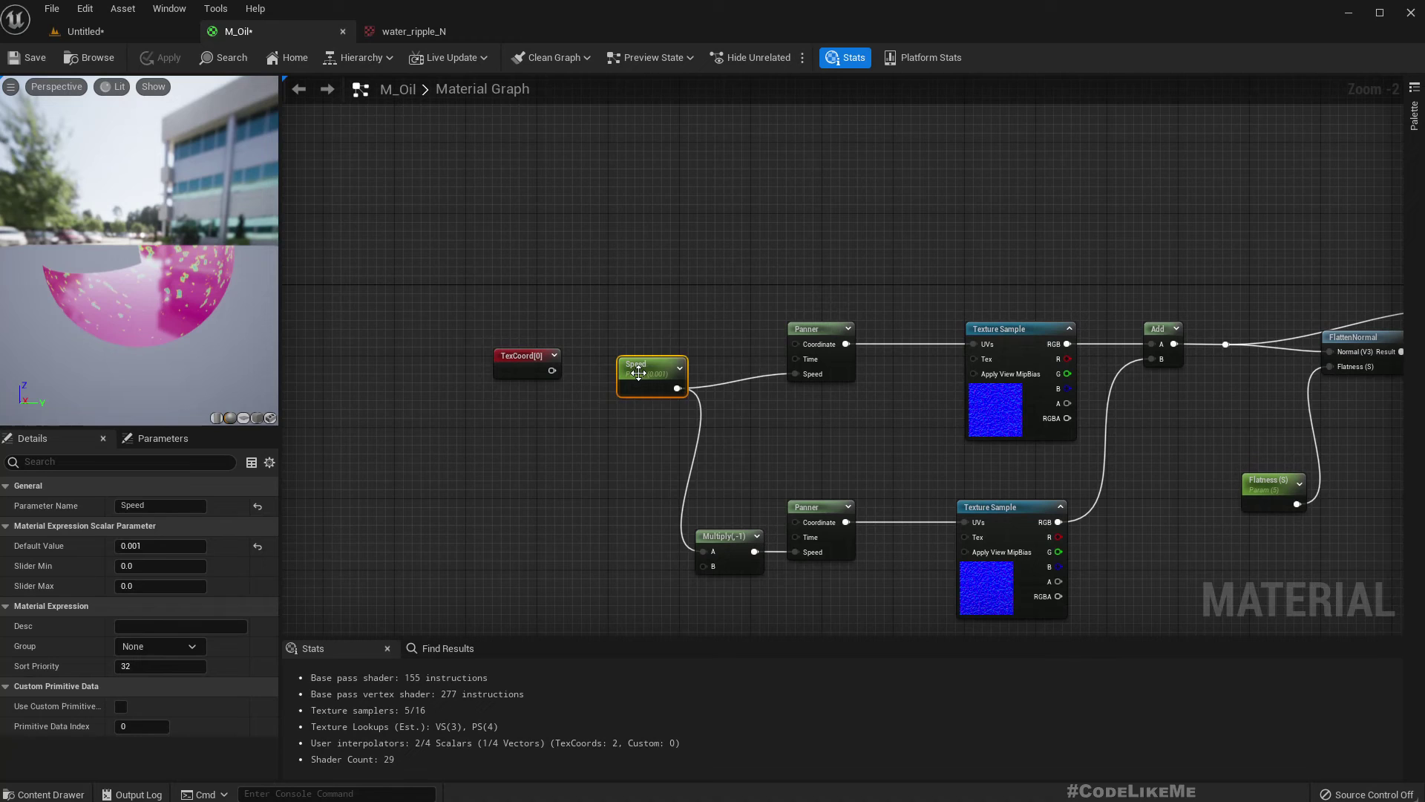
drag(639, 377, 569, 446)
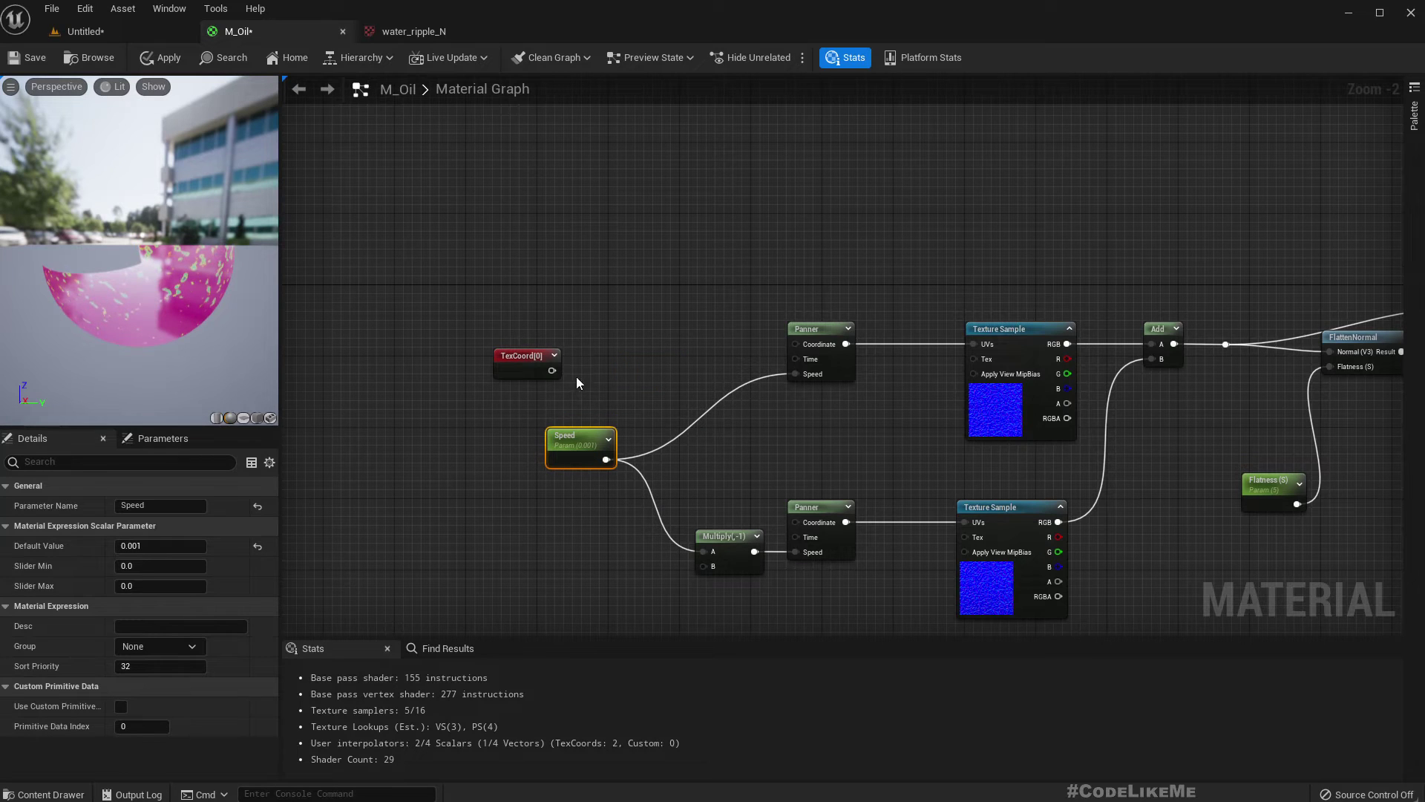
drag(551, 371, 795, 344)
drag(514, 359, 795, 522)
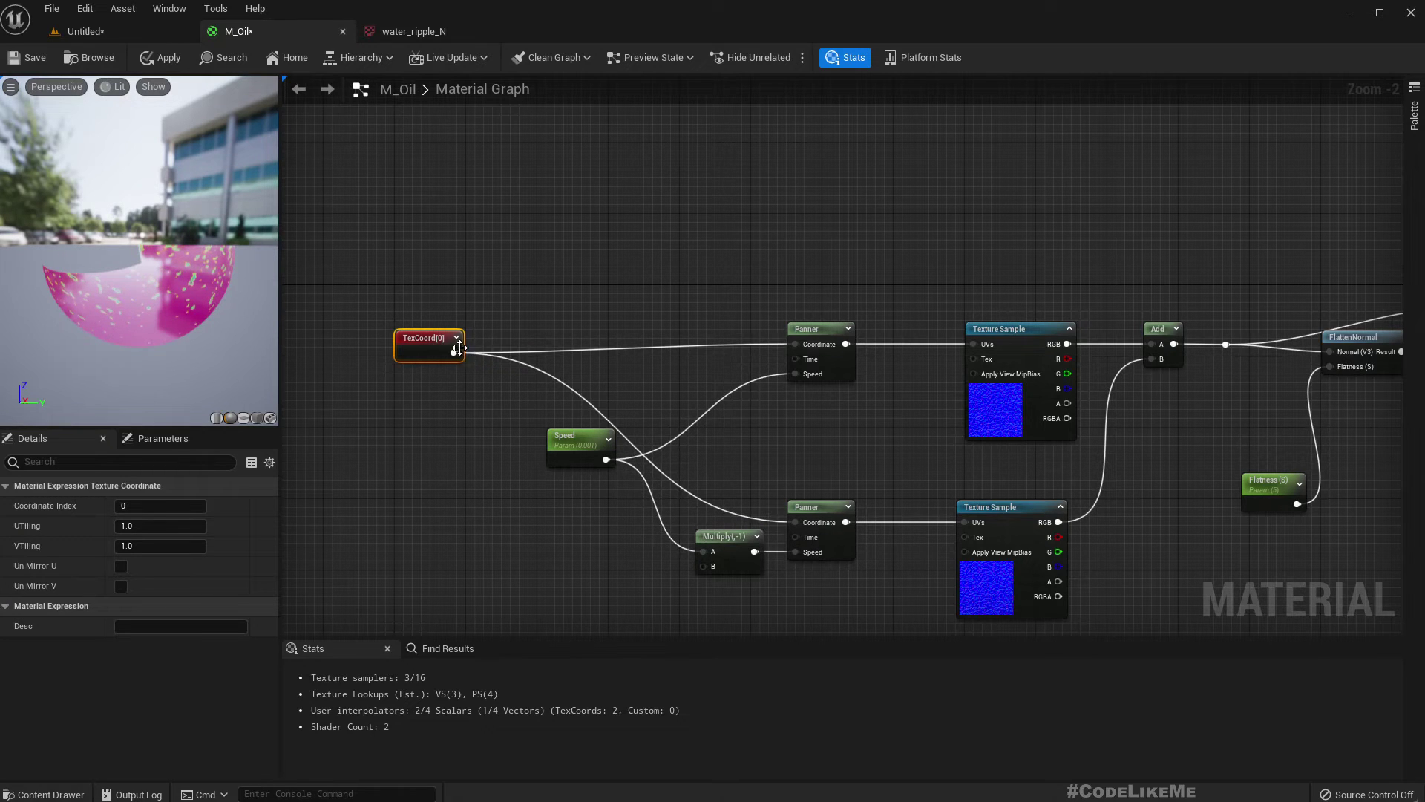
Insert a Multiply node with Const B 2.0 between TexCoord and the upper Panner's Coordinate input.
drag(453, 352, 568, 353)
text(*)
key(Return)
drag(628, 375, 797, 344)
drag(604, 360, 629, 339)
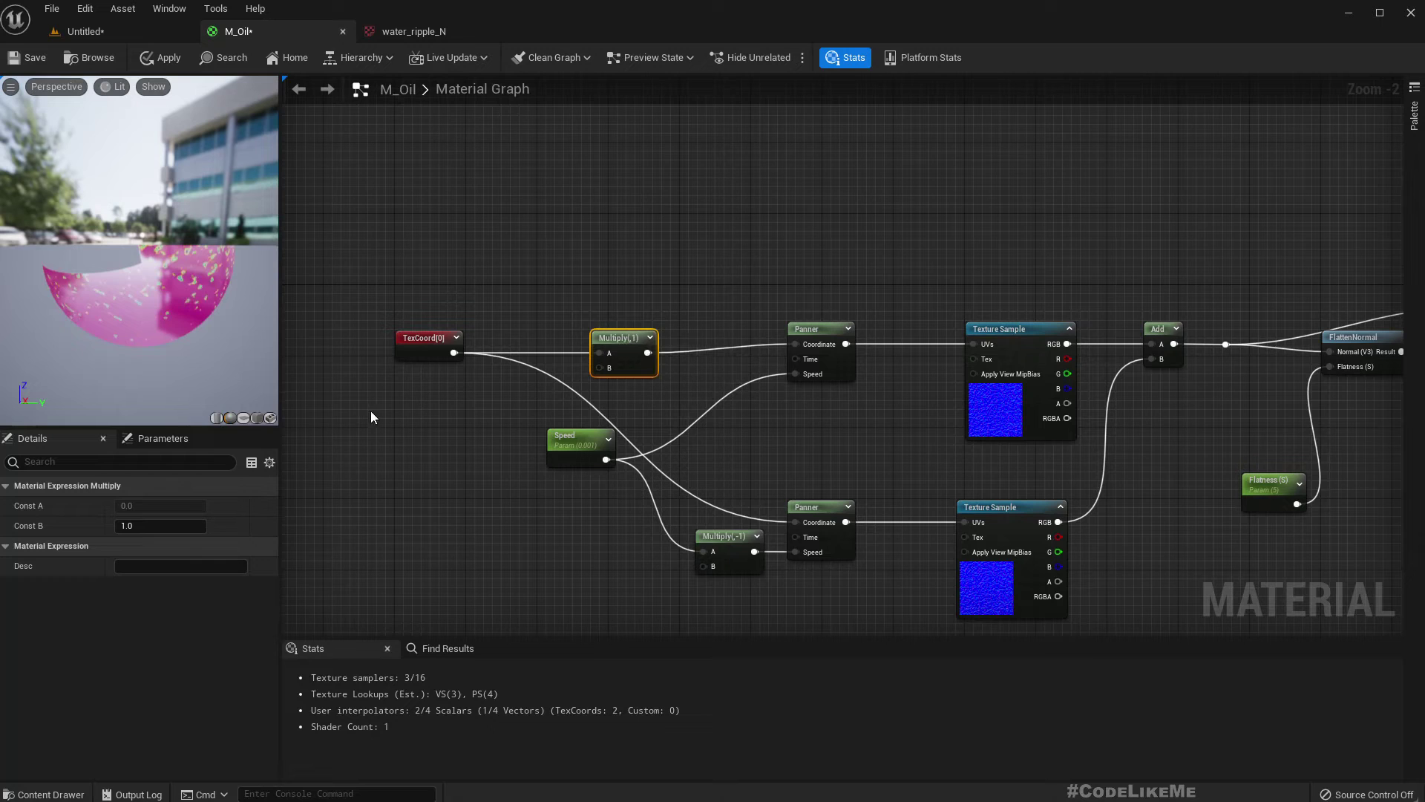
click(171, 524)
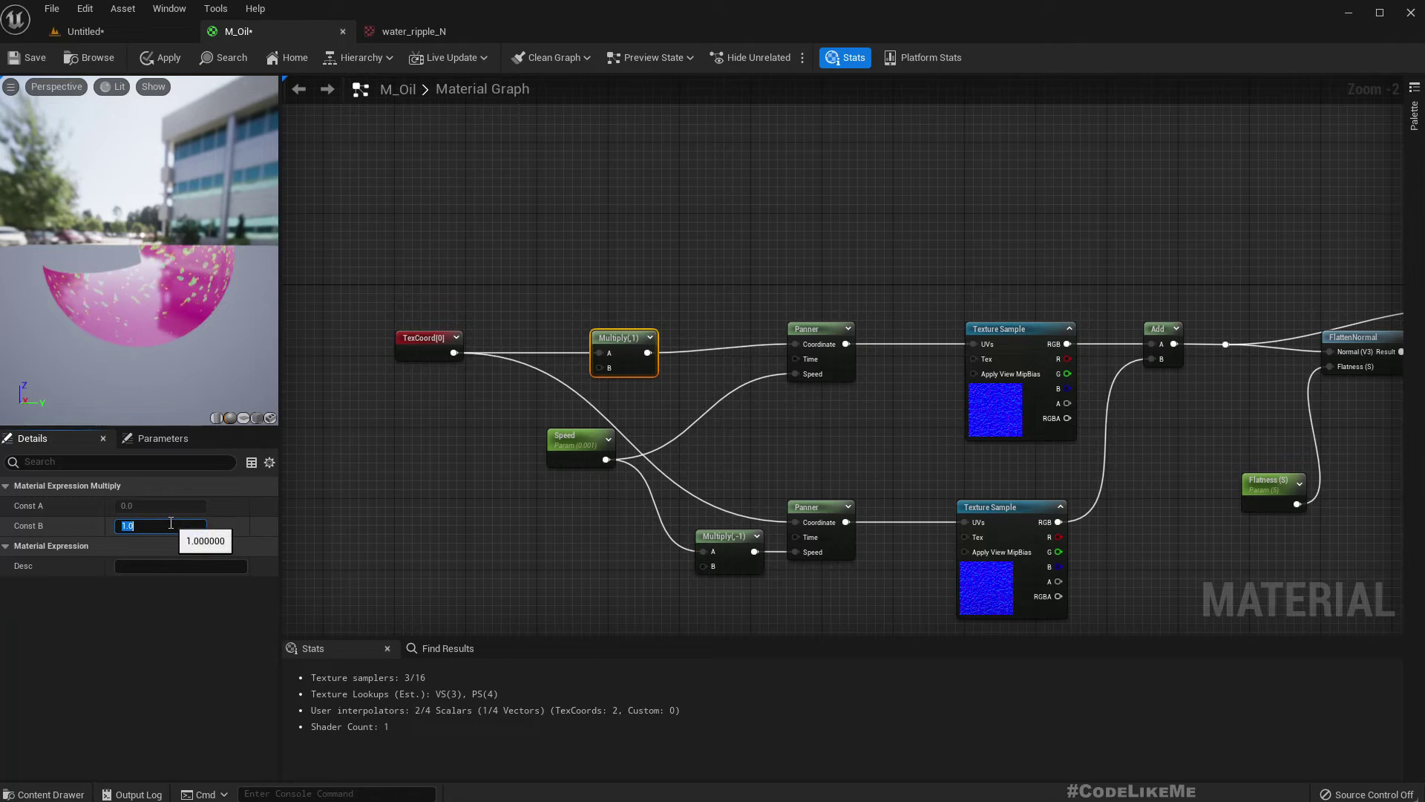
key(Return)
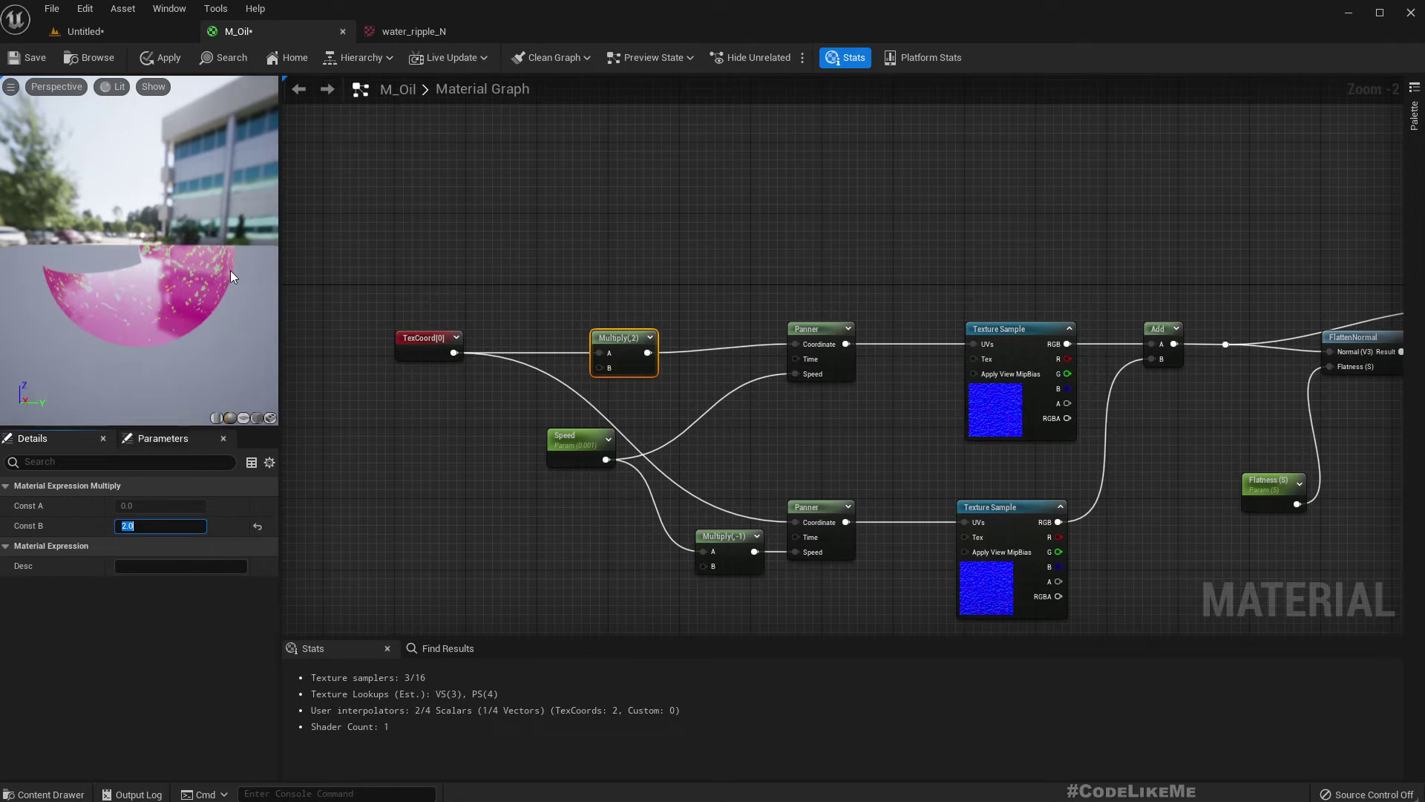
Apply the material with the doubled ripple tiling and inspect it in the preview and on the decal in the level.
drag(132, 312, 104, 303)
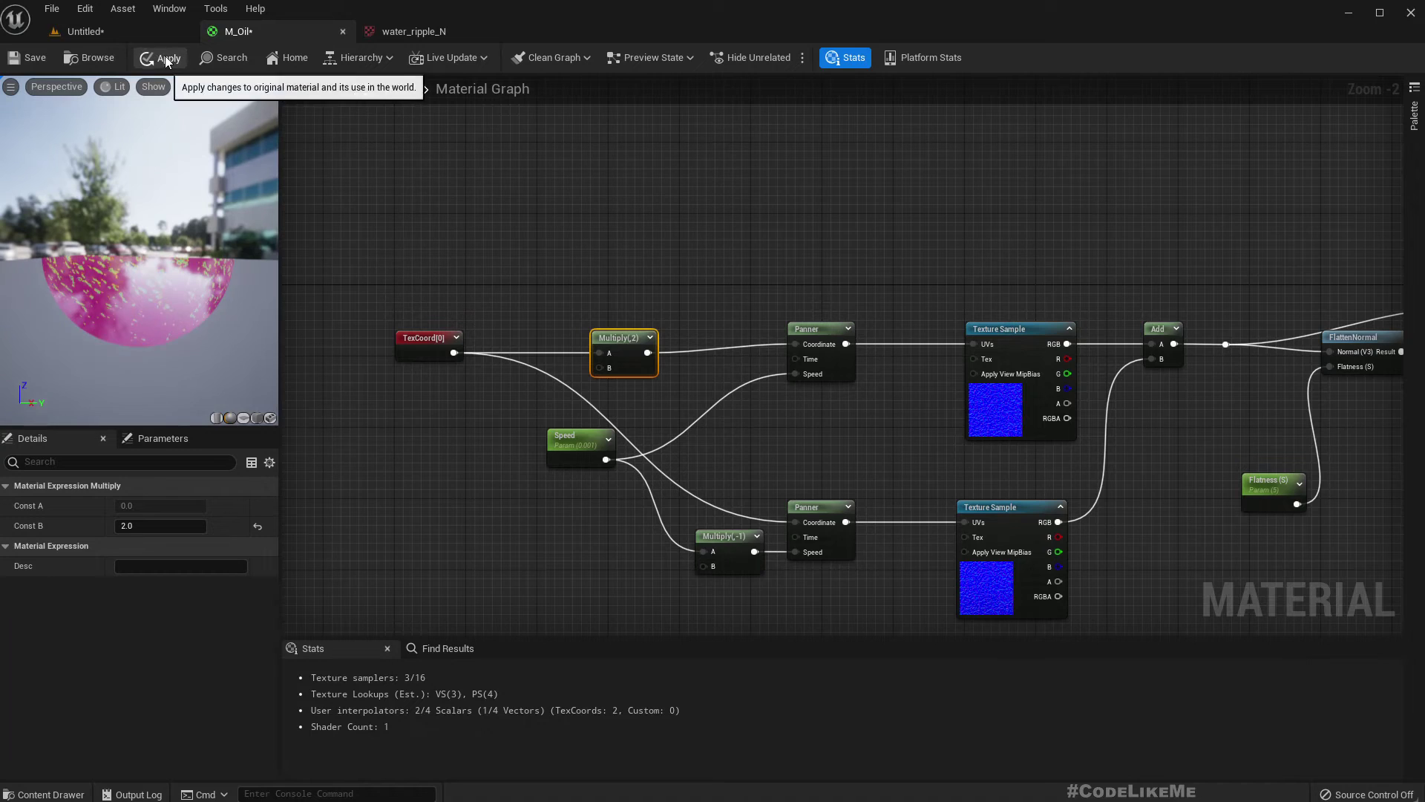
click(117, 34)
right_drag(676, 339, 694, 331)
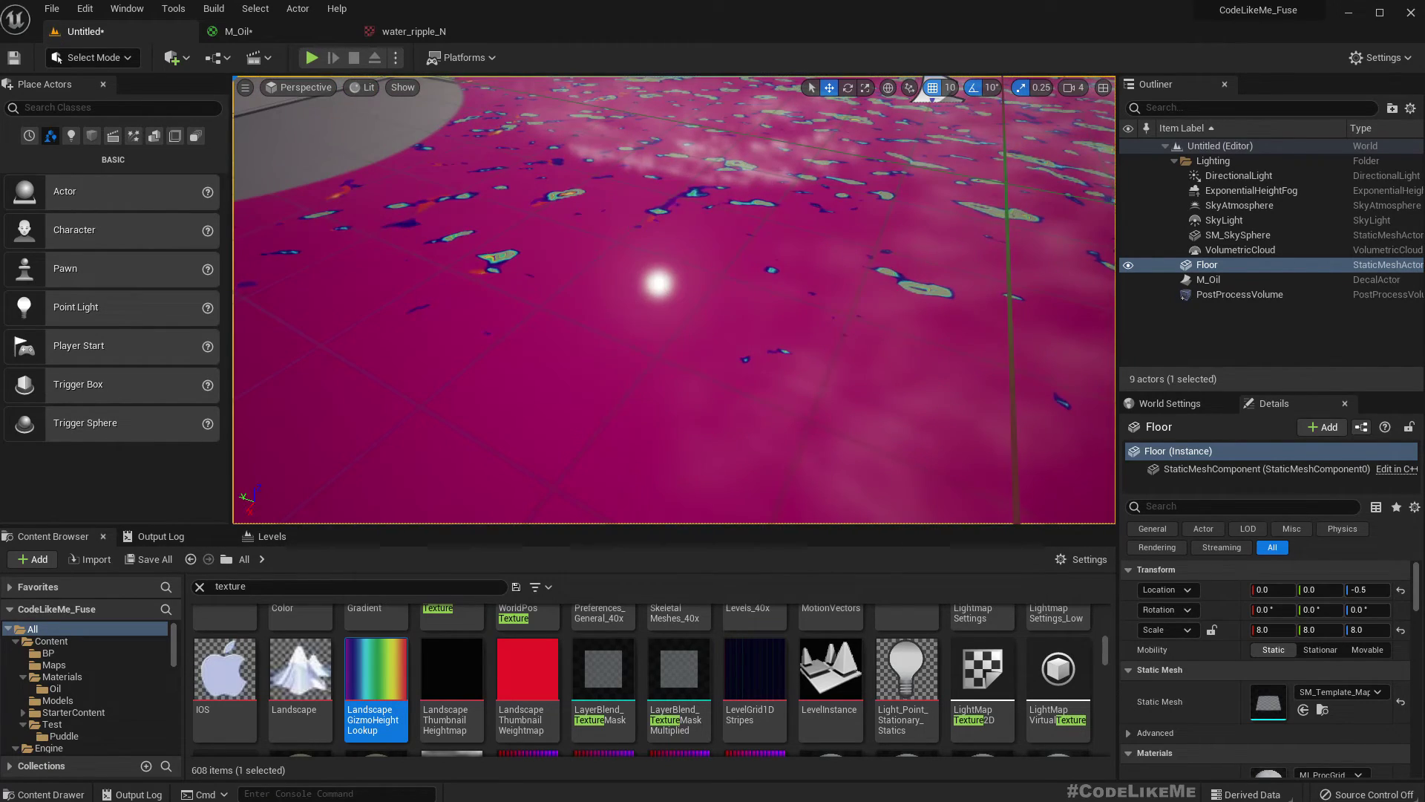
key(e)
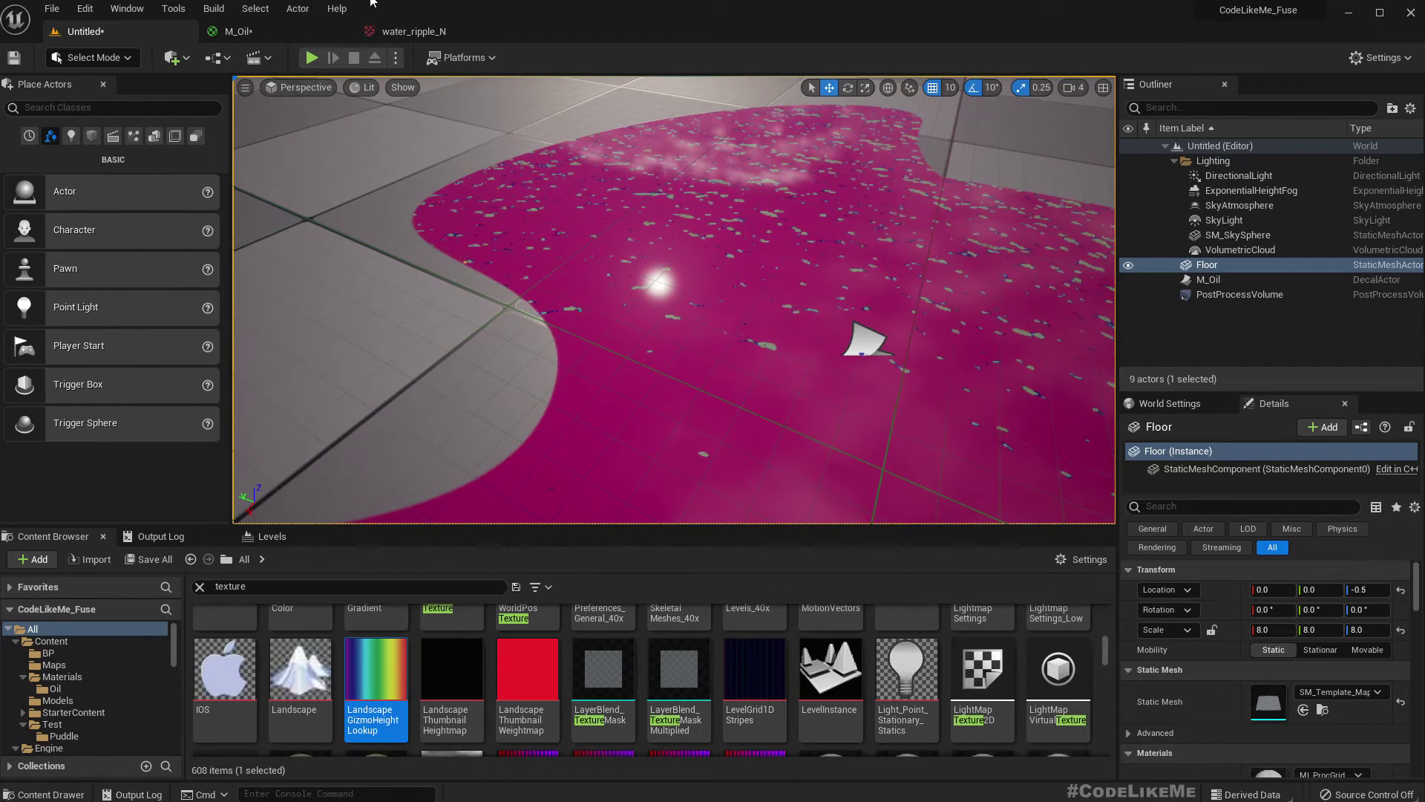
click(274, 33)
Set the Flatness (S) parameter's default value to 1.0.
scroll(710, 395, up, 4)
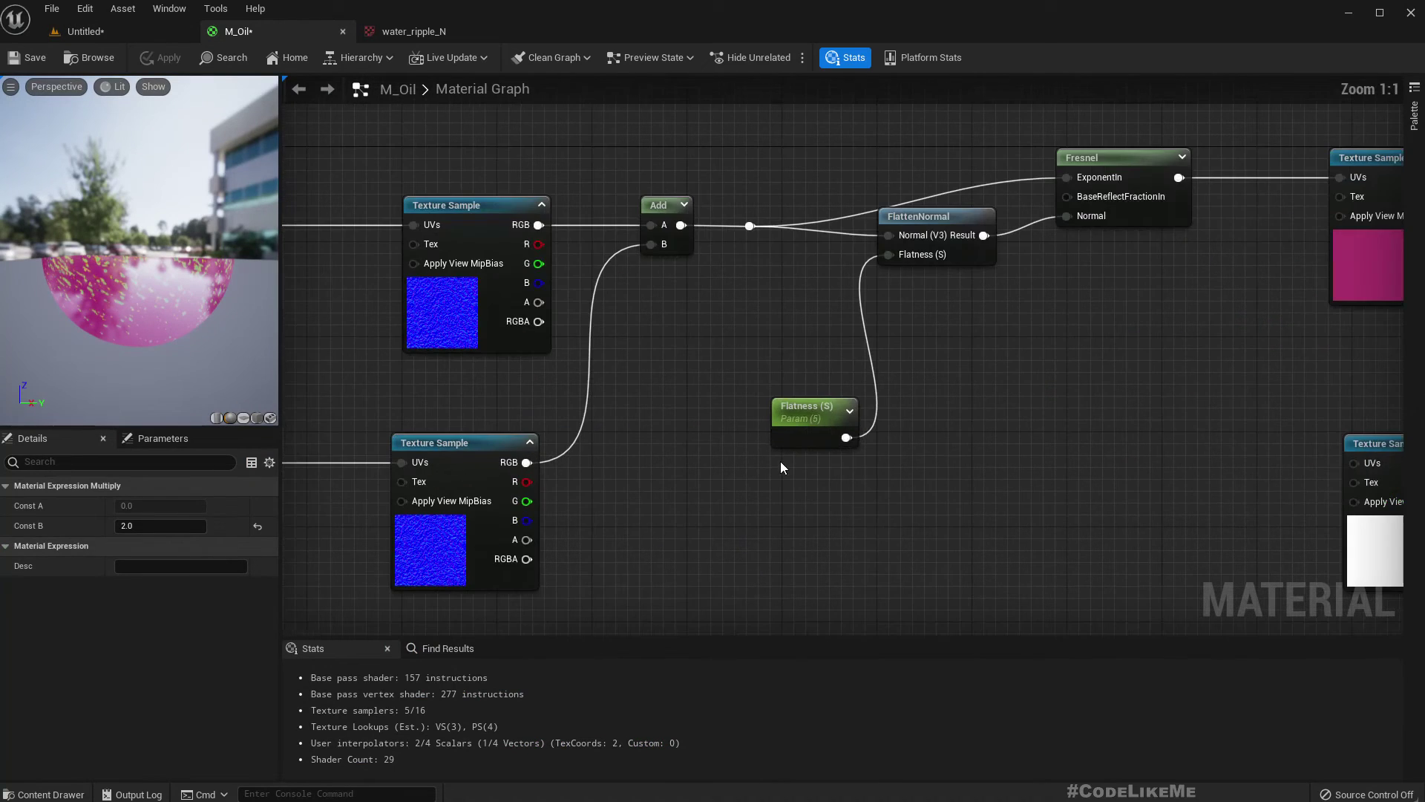
click(804, 421)
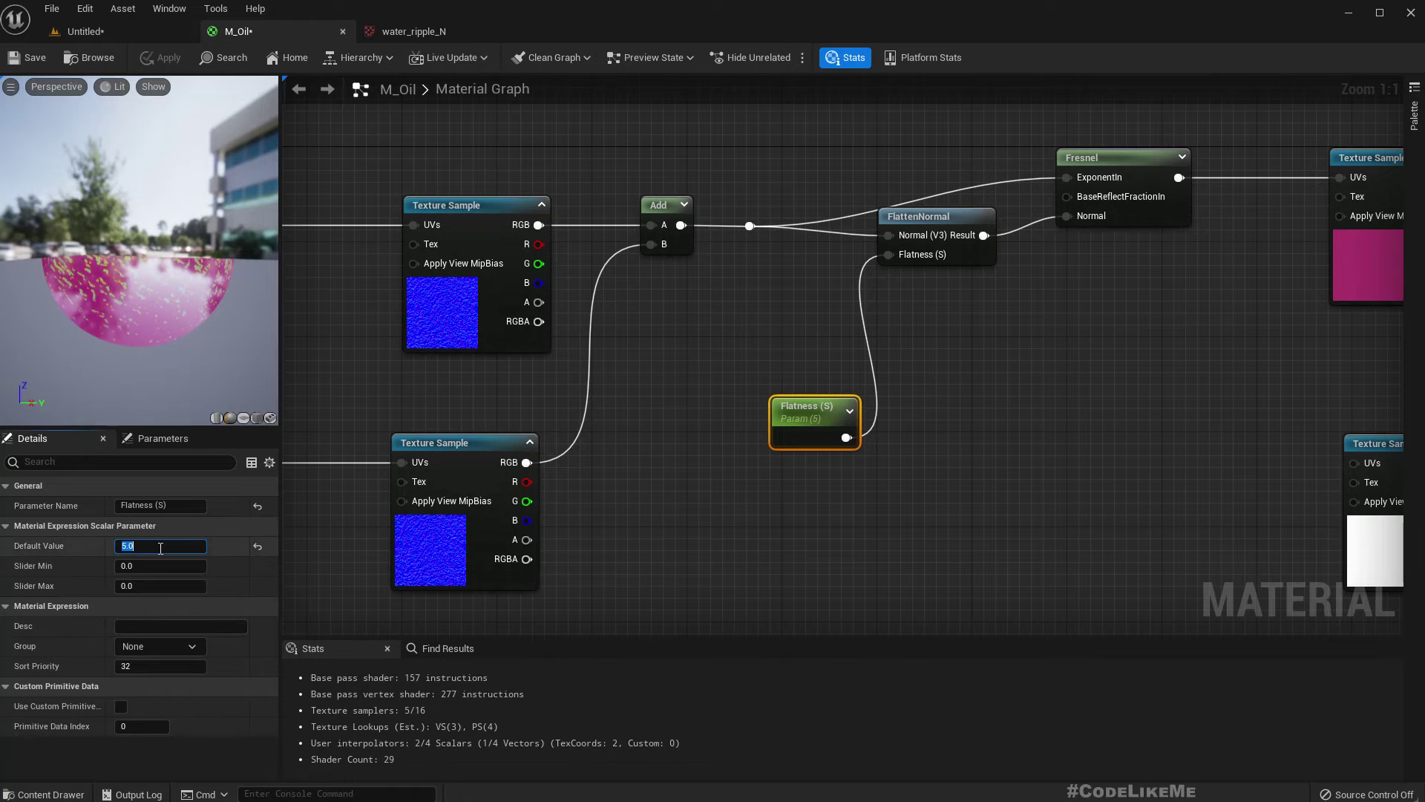
text(1)
key(Return)
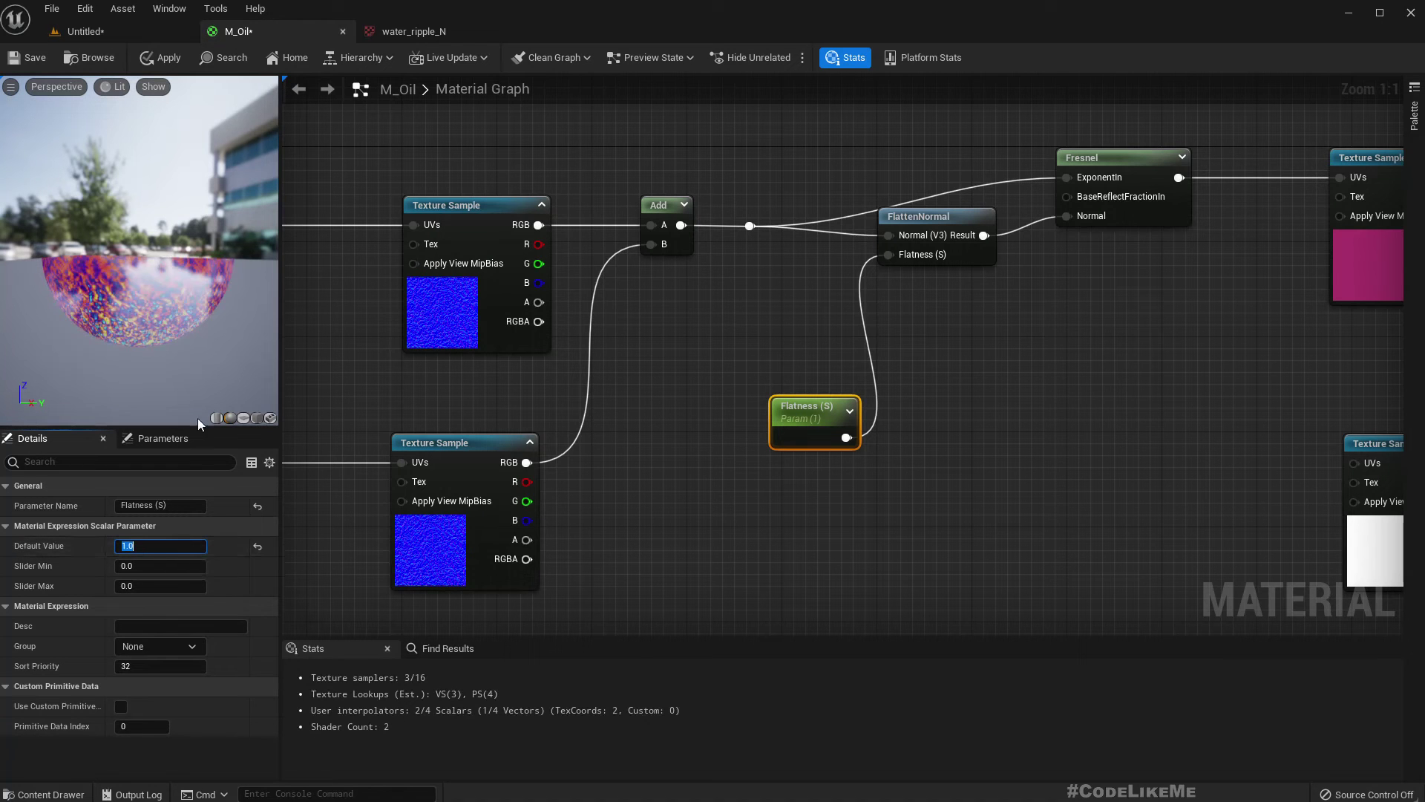
Apply the flattened-normal material changes and inspect the oil decal in the preview and from several angles in the level.
drag(138, 325, 156, 160)
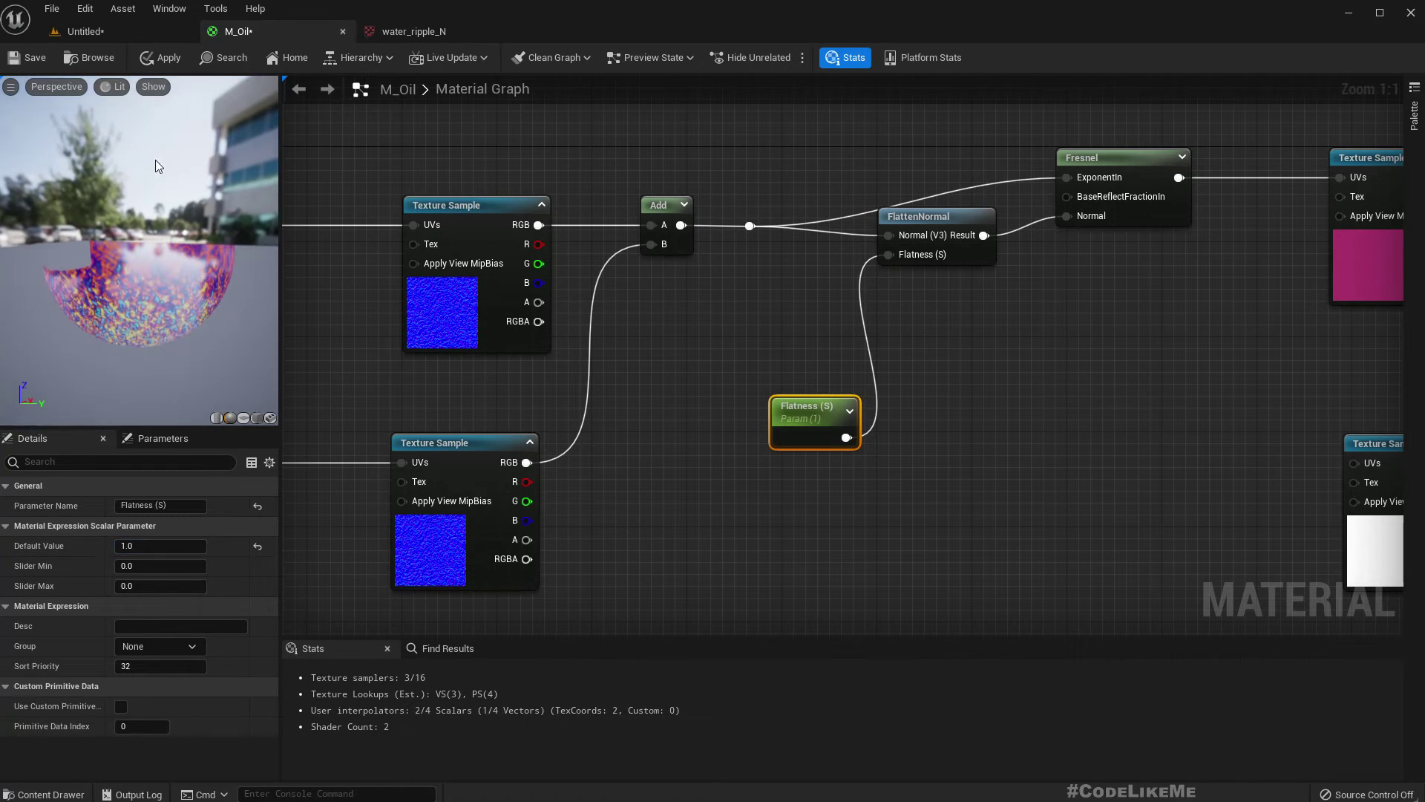
click(154, 65)
click(119, 30)
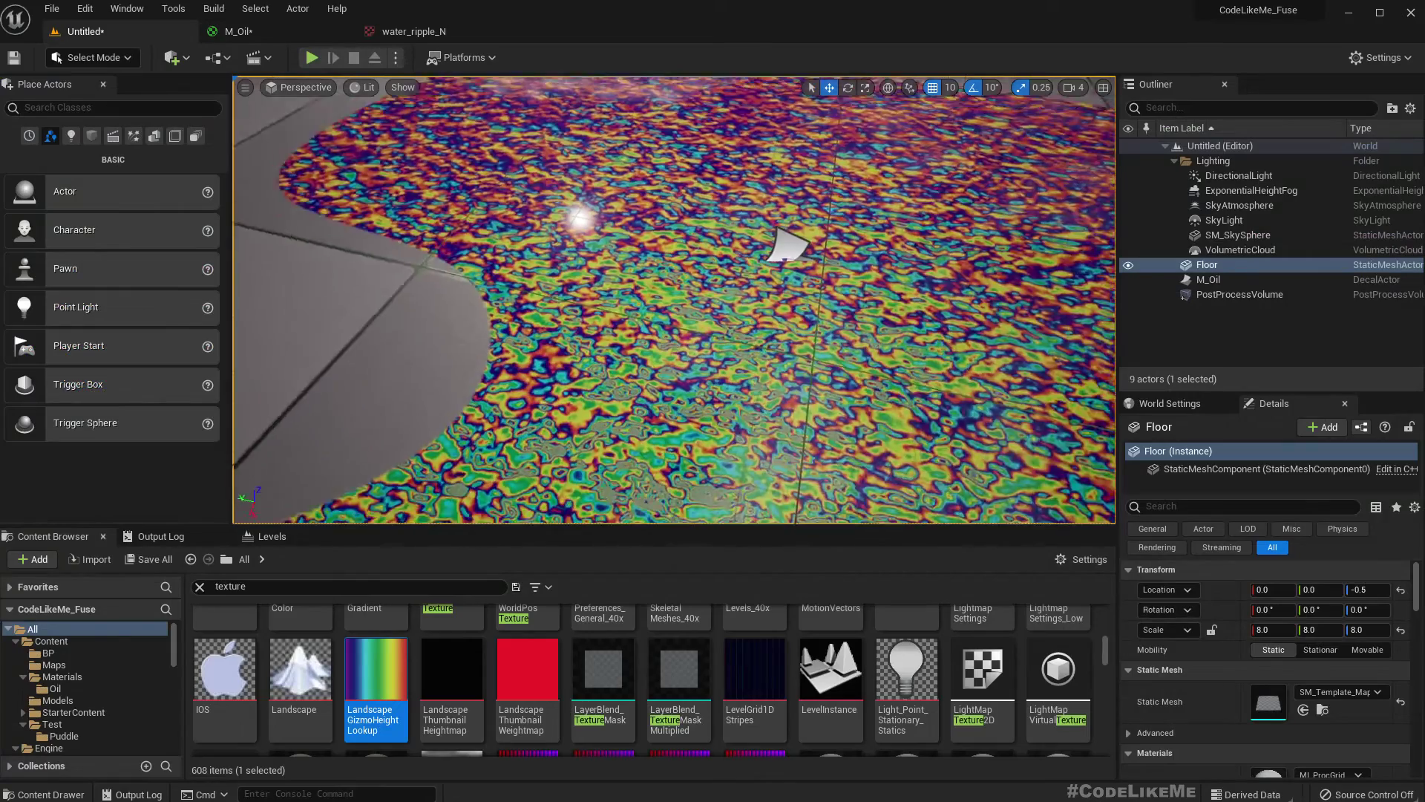
right_drag(673, 300, 627, 237)
key(w)
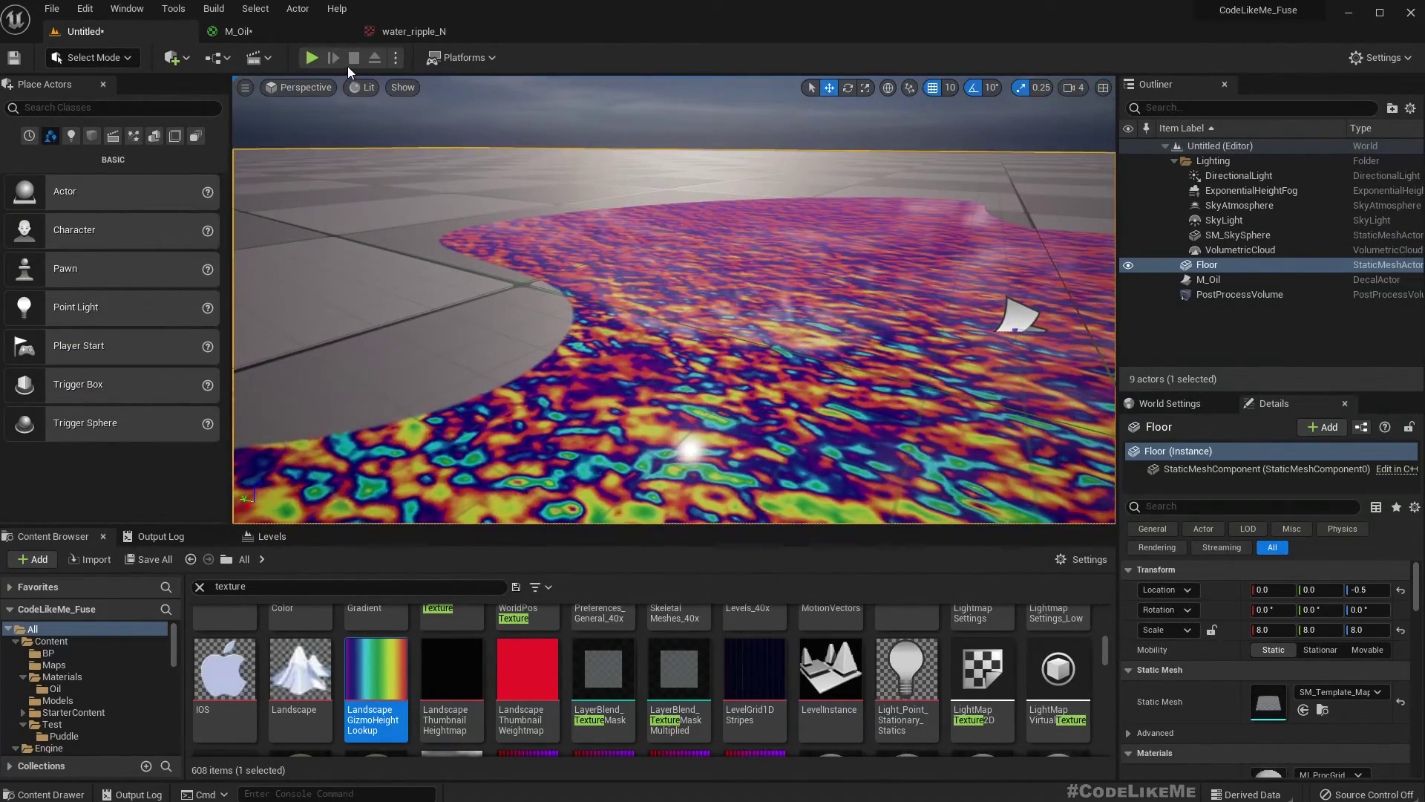
Try a Flatness (S) default value of 0.5 and inspect the applied material on the decal in the level.
click(273, 34)
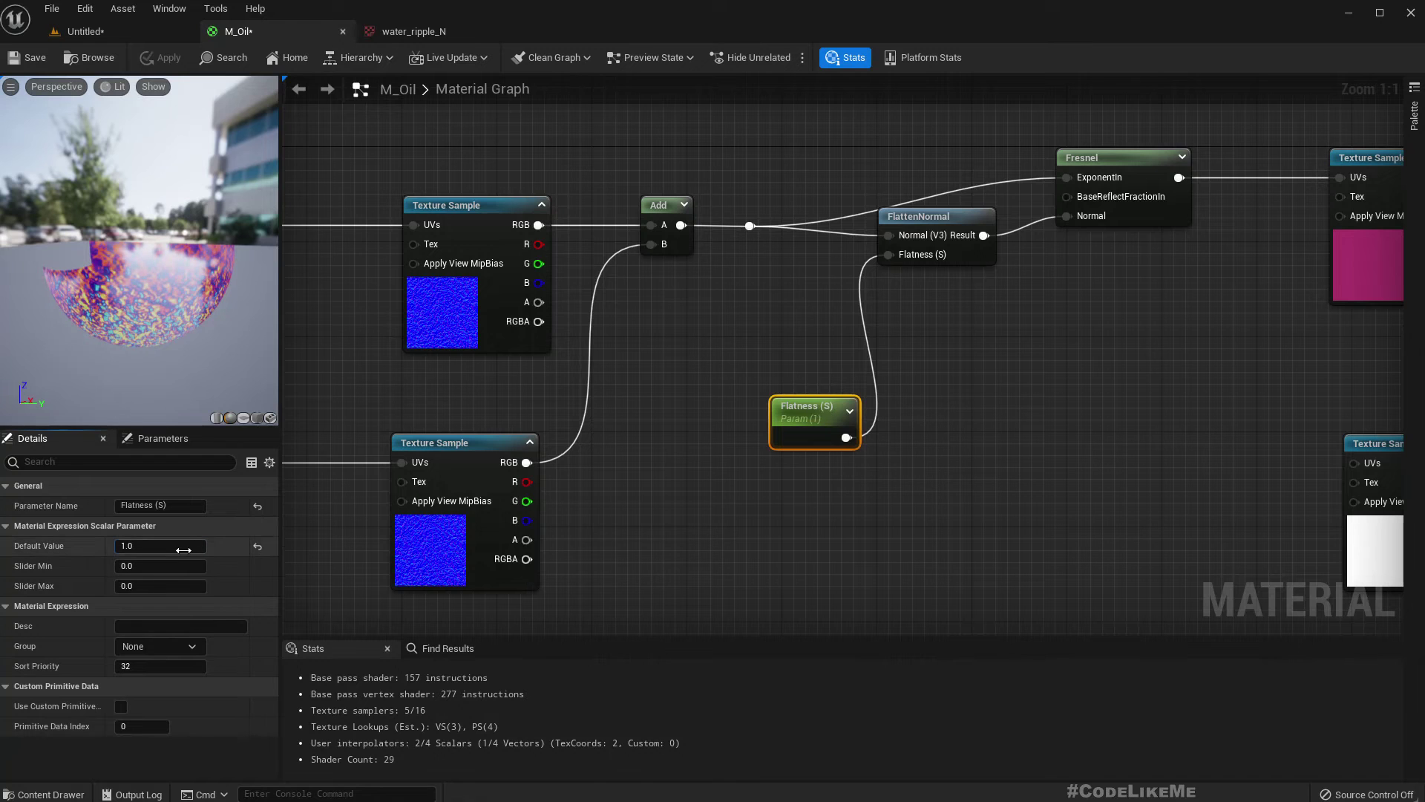
text(0.5)
key(Return)
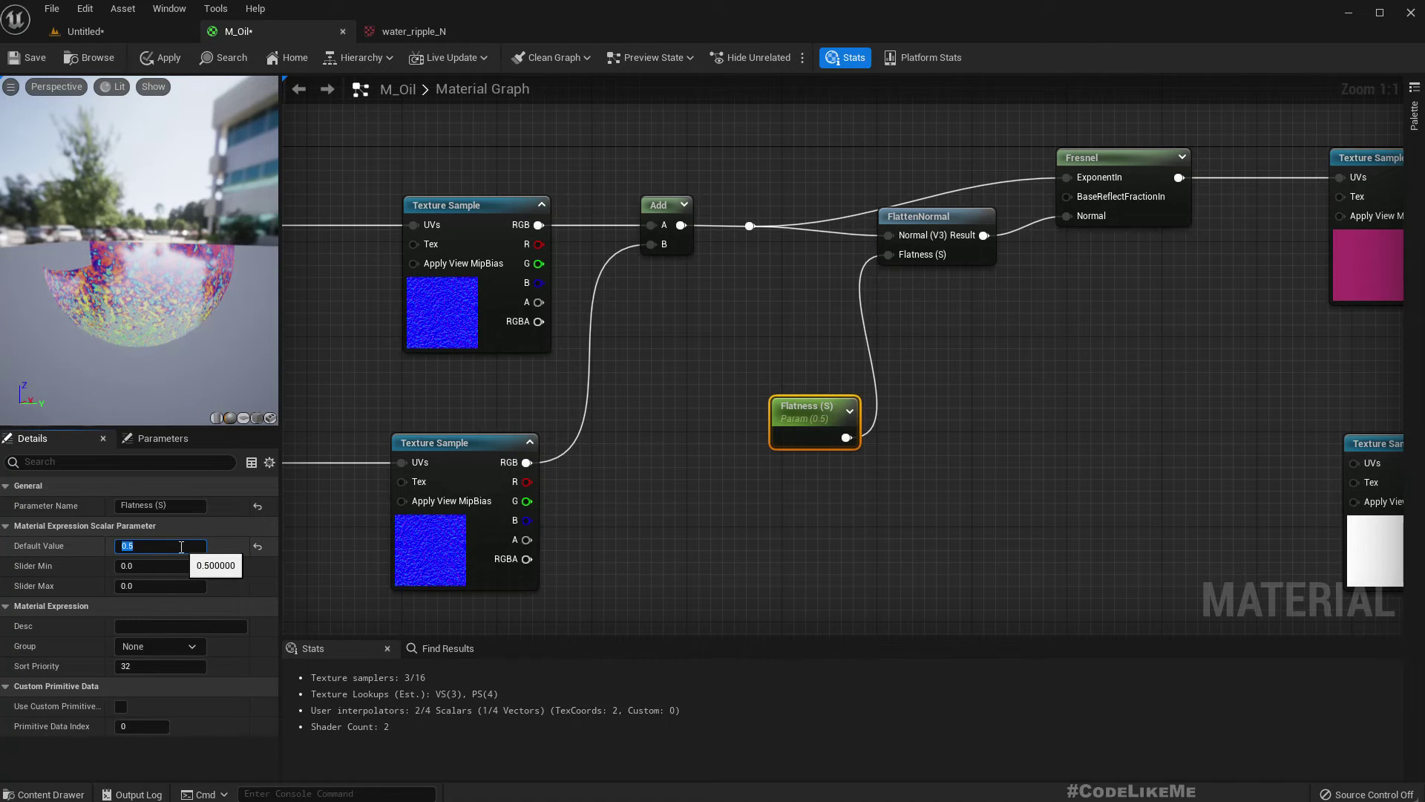
click(150, 58)
click(114, 31)
right_drag(673, 299, 661, 327)
scroll(588, 308, up, 4)
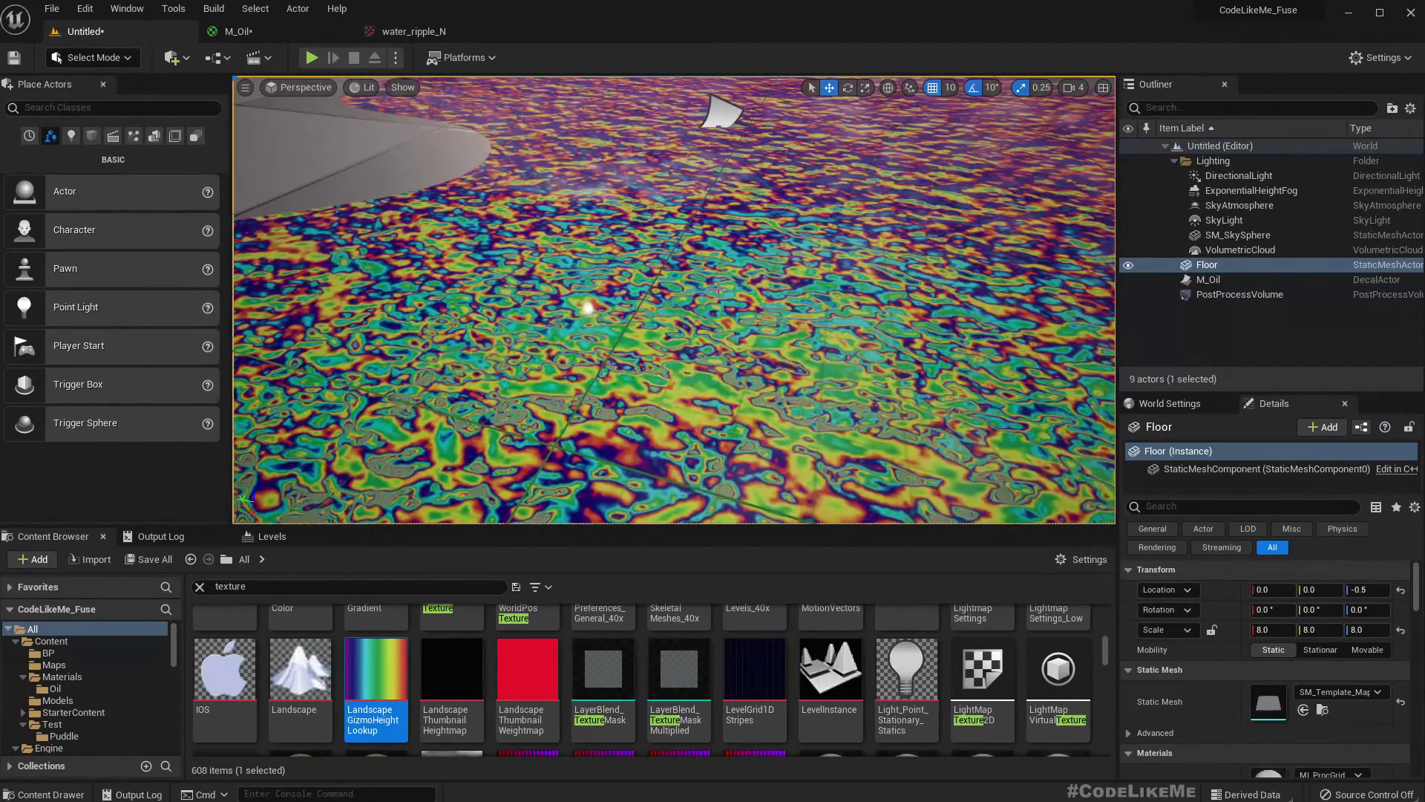
Set the Flatness (S) default value back to 1.0 and inspect the applied material on the level's oil decal.
click(261, 27)
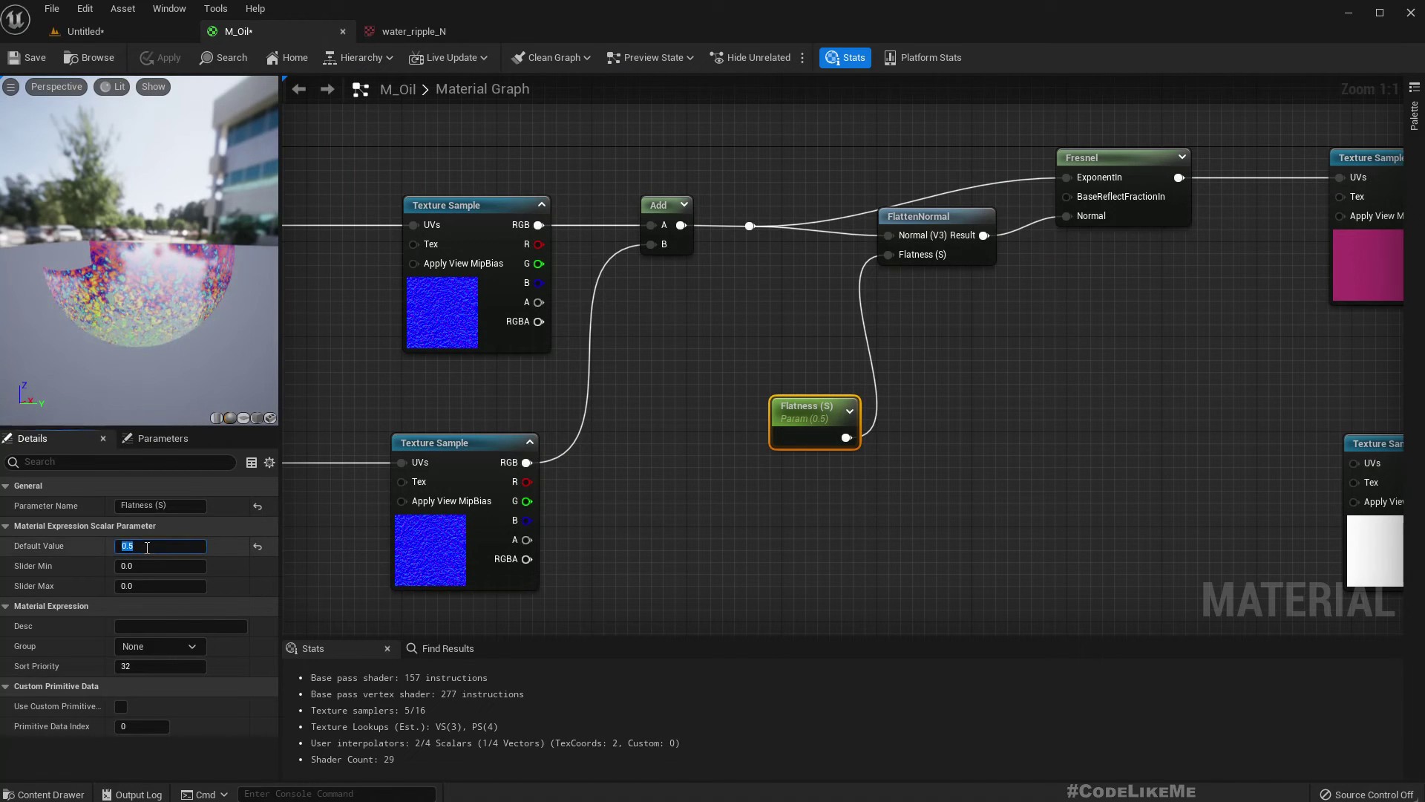
text(1)
key(Return)
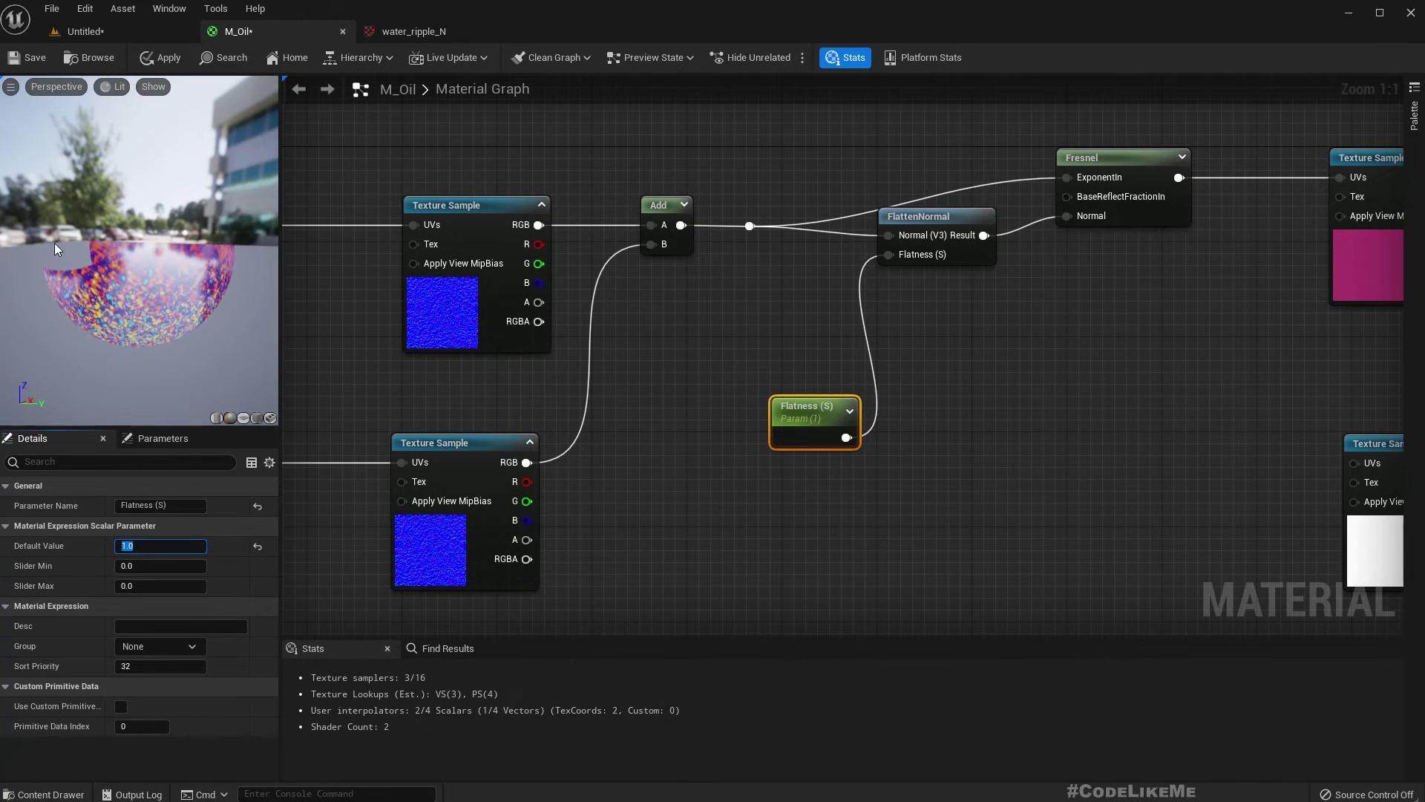
click(160, 57)
click(122, 34)
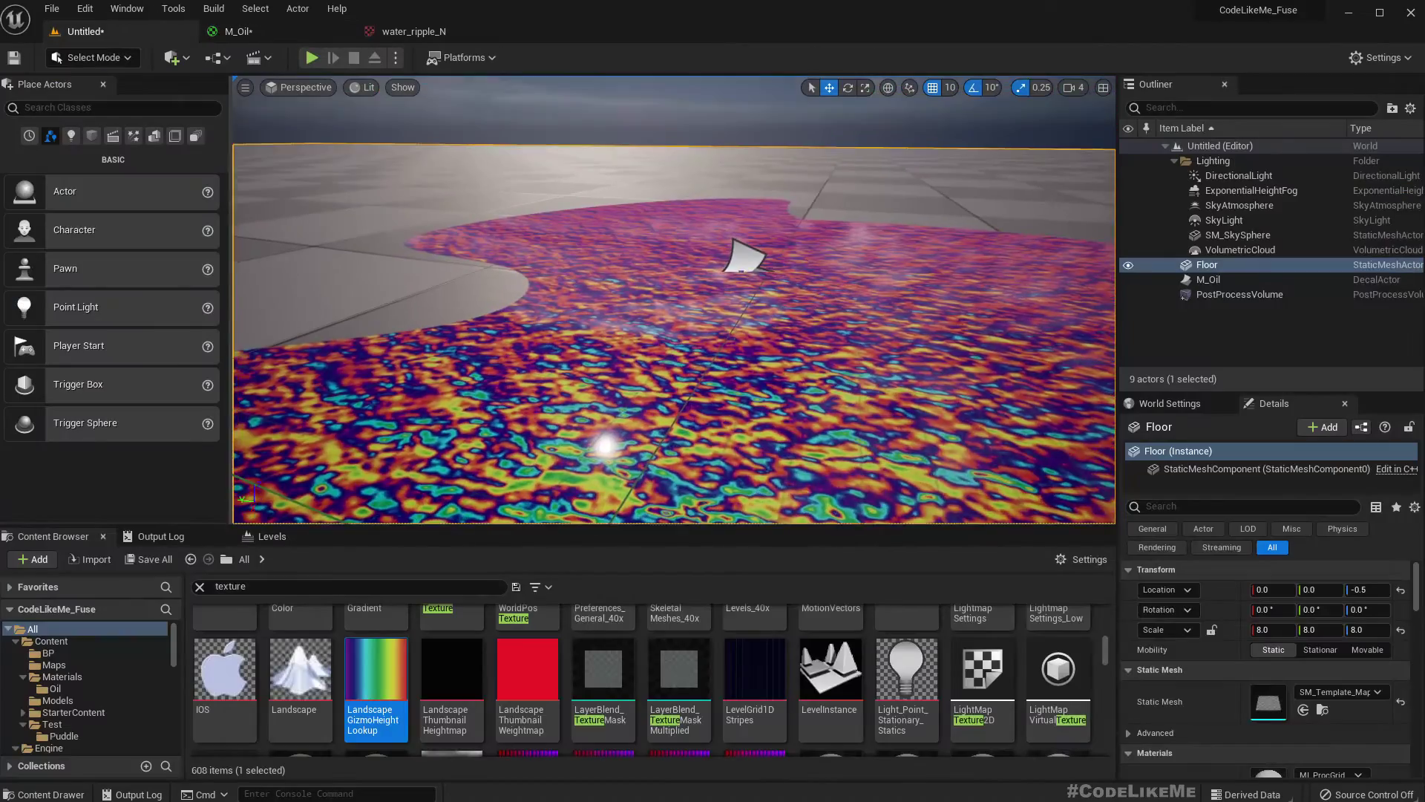
key(s)
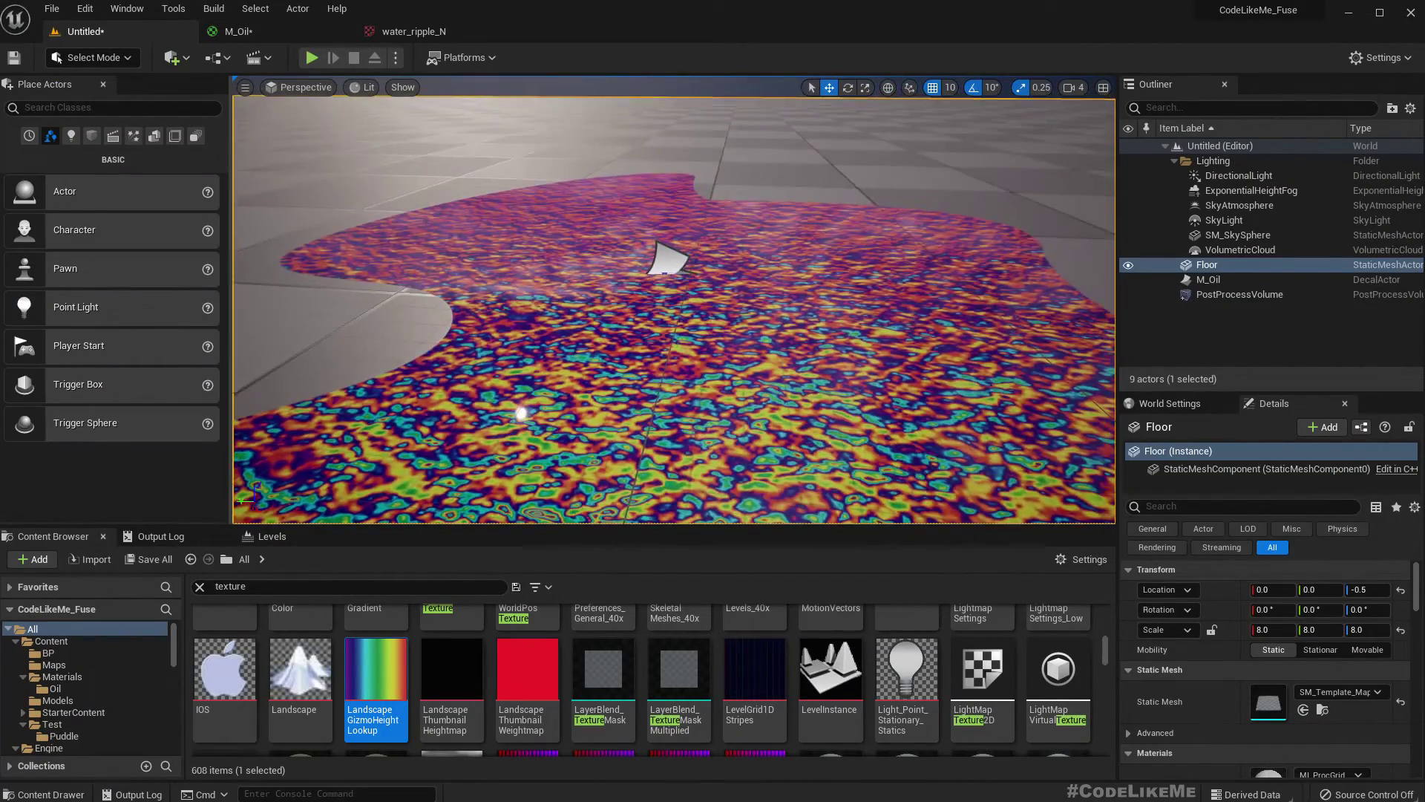
key(w)
mouse_move(673, 299)
right_down()
mouse_move(645, 386)
mouse_move(673, 311)
mouse_move(666, 423)
mouse_move(690, 319)
mouse_move(673, 326)
right_up()
key(s)
key(w)
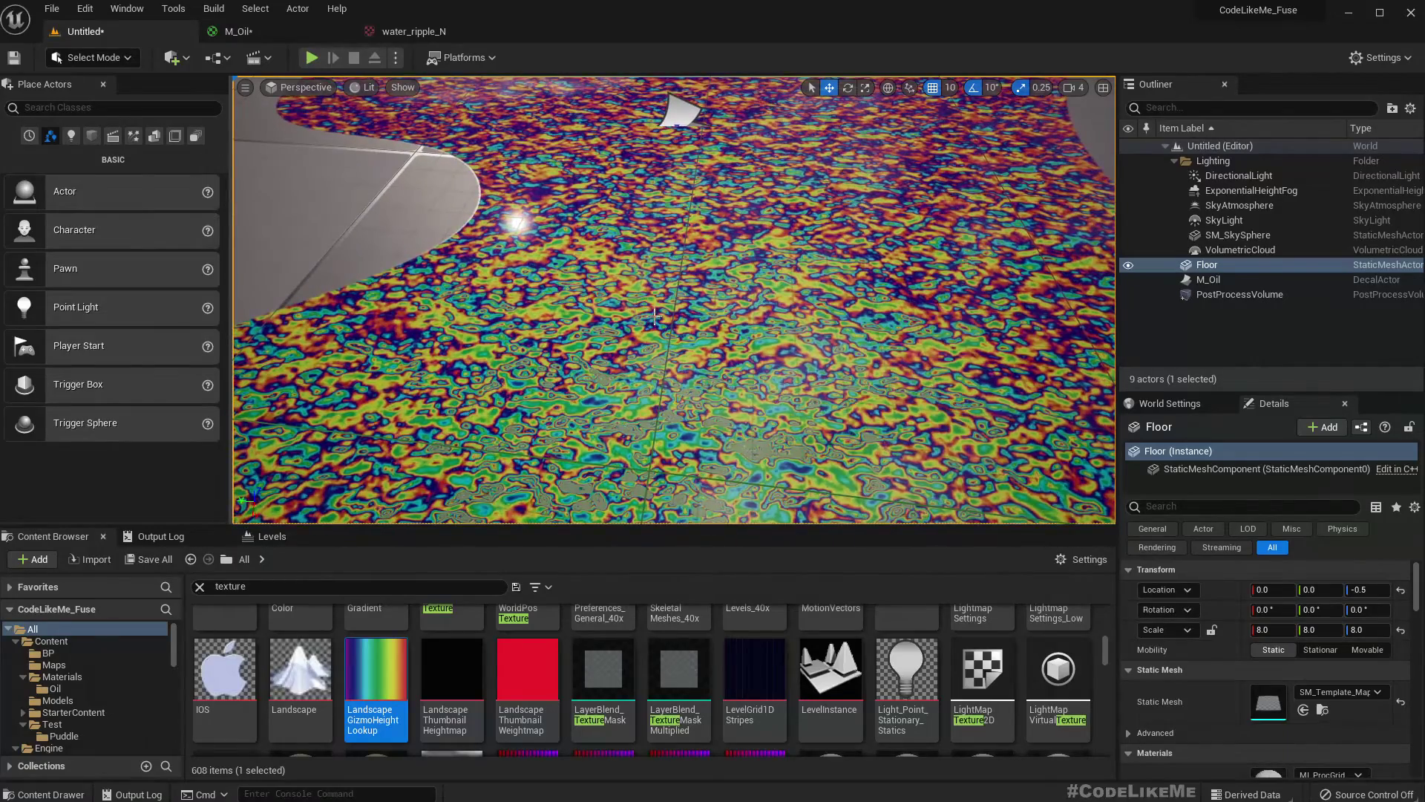
Set the Flatness (S) default value to 0.6 and check the oil decal in the level.
click(268, 31)
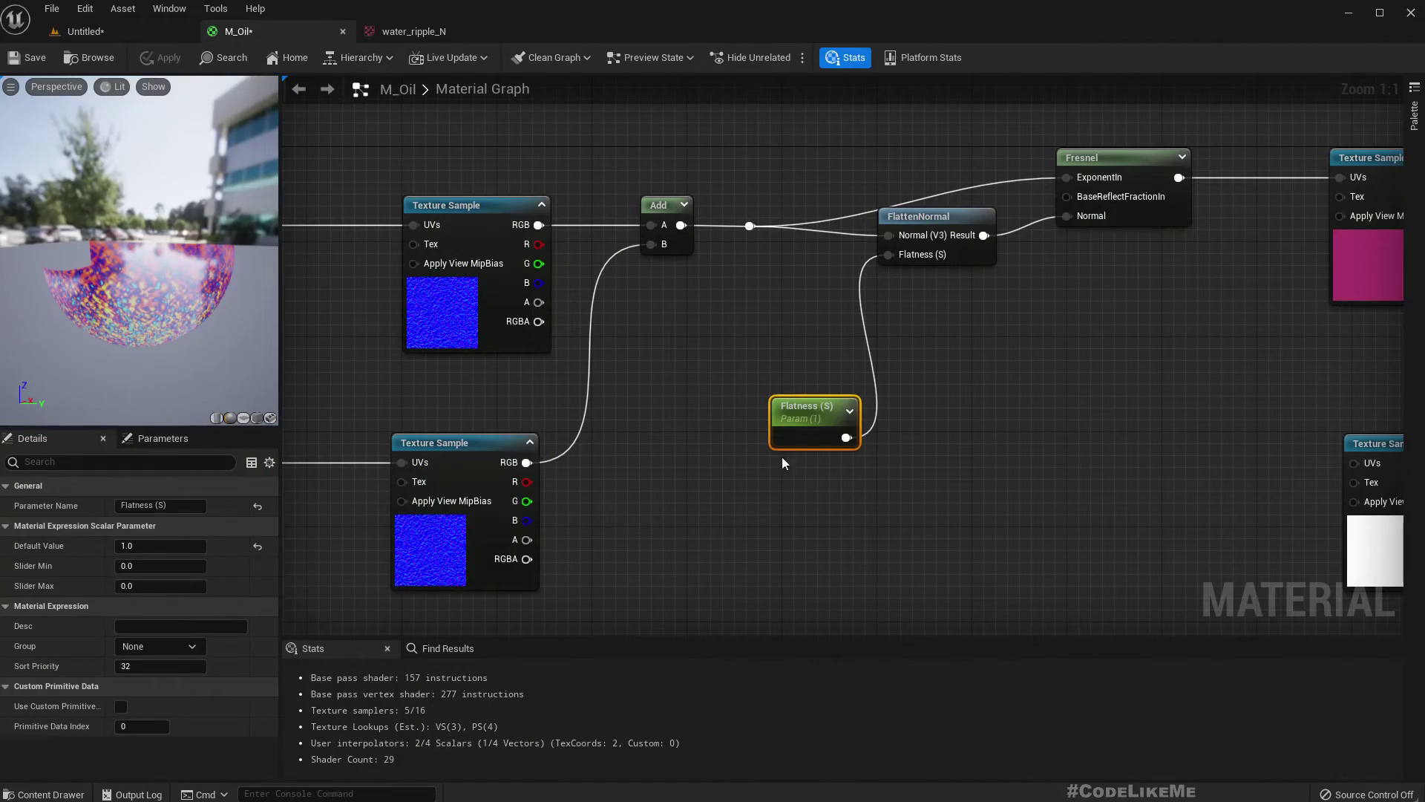
click(151, 545)
text(.6)
key(Return)
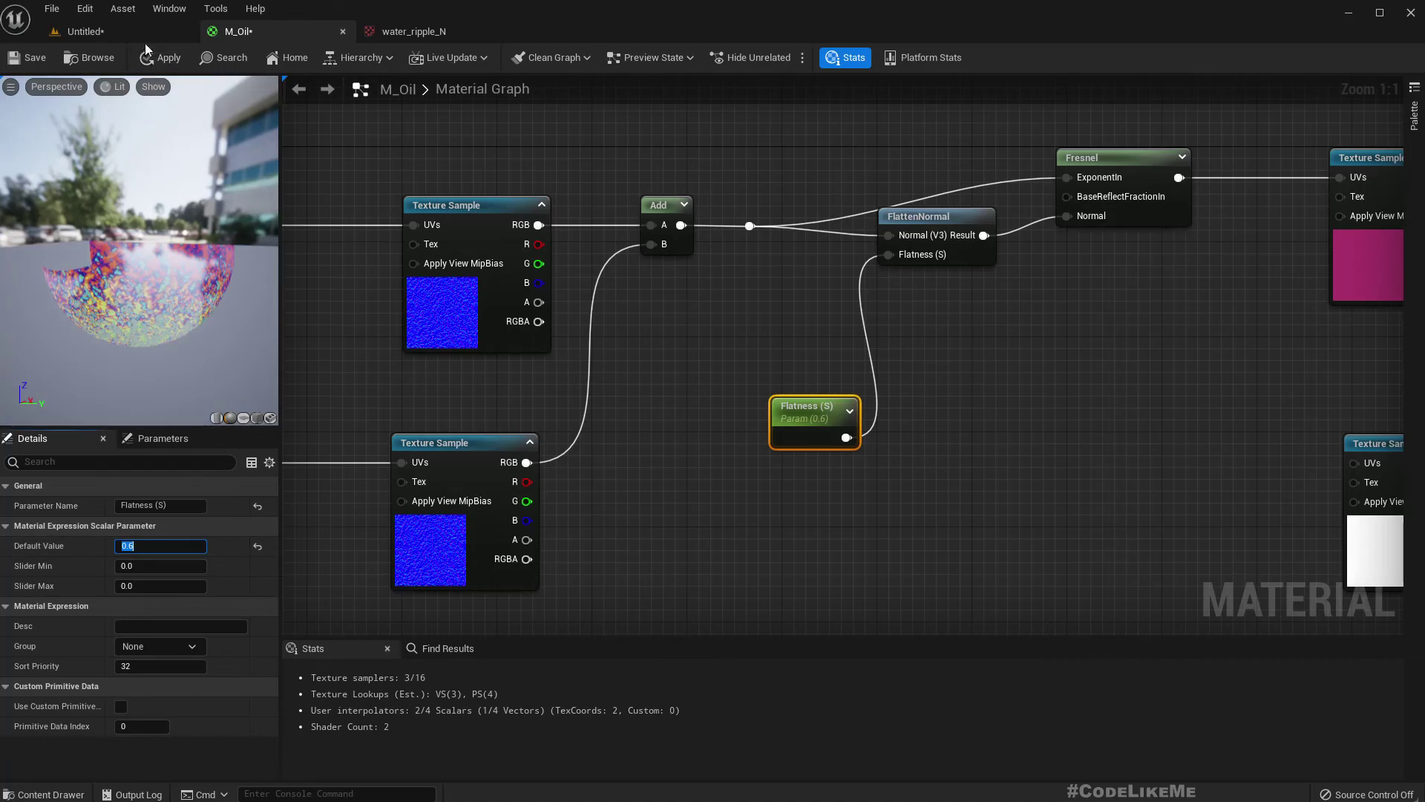
click(139, 38)
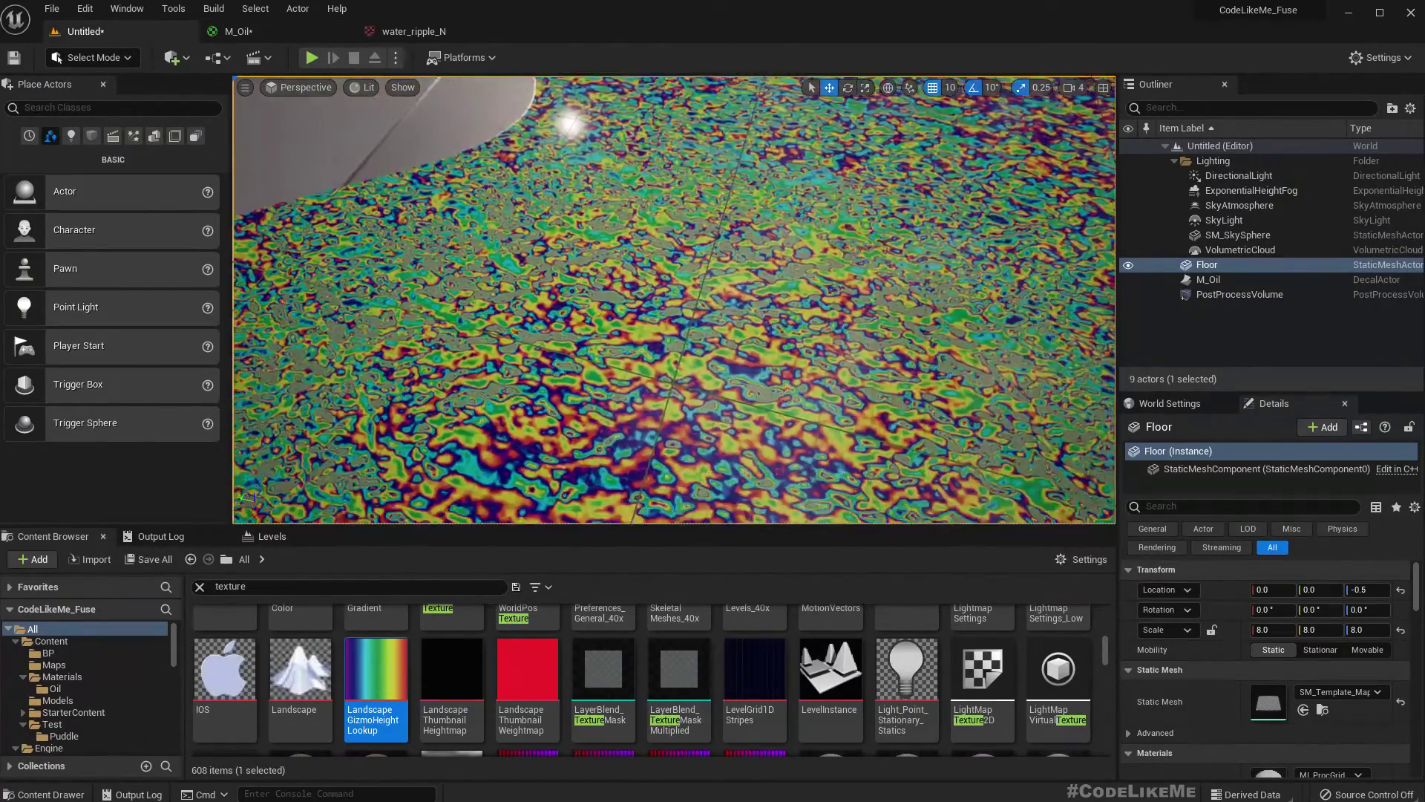
right_drag(674, 300, 709, 190)
key(s)
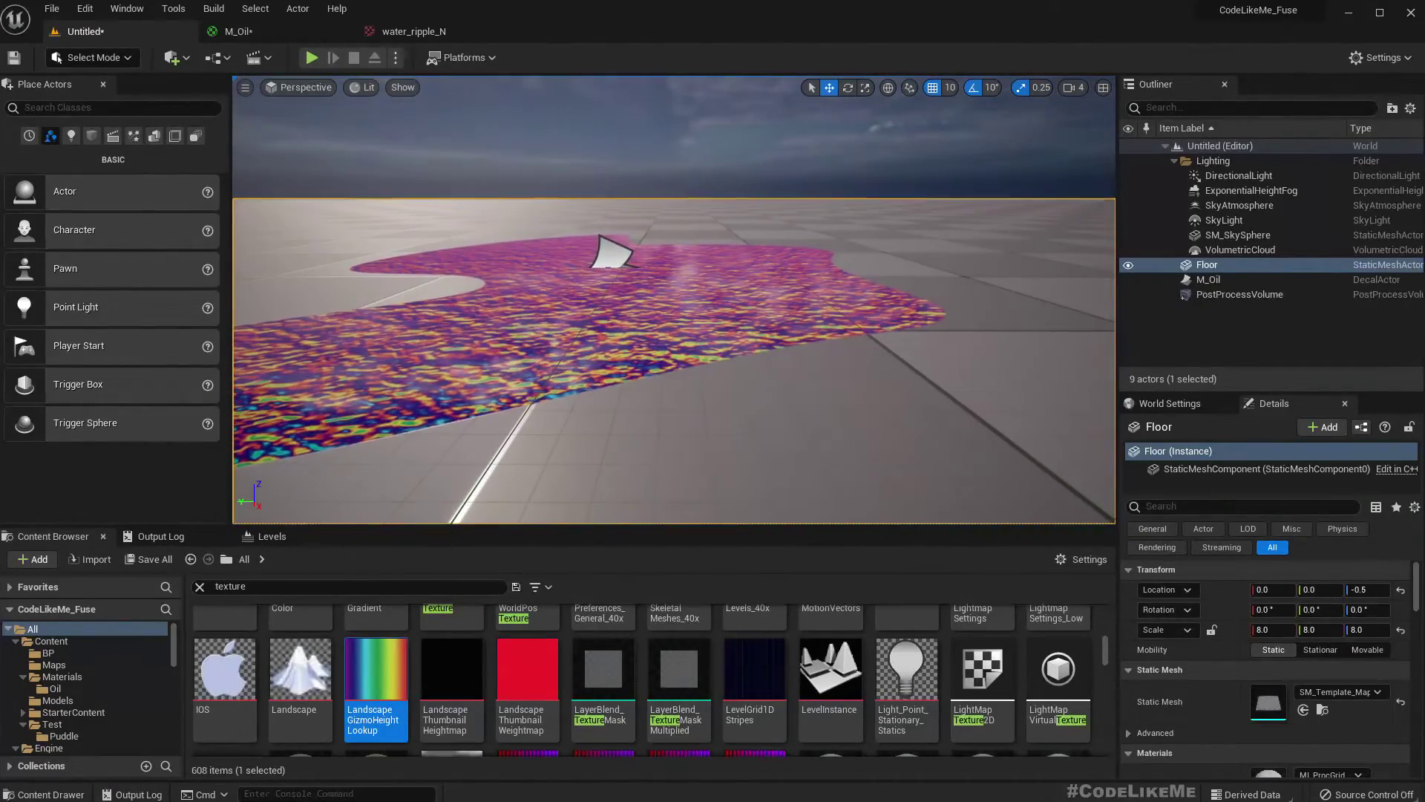
key(w)
mouse_move(760, 275)
right_down()
mouse_move(760, 311)
mouse_move(742, 297)
right_up()
key(s)
Move the material output, its Metallic, Specular and Roughness parameters and the opacity Texture Sample away from the gradient texture to make room.
click(238, 31)
right_drag(1009, 394, 328, 399)
scroll(455, 371, down, 2)
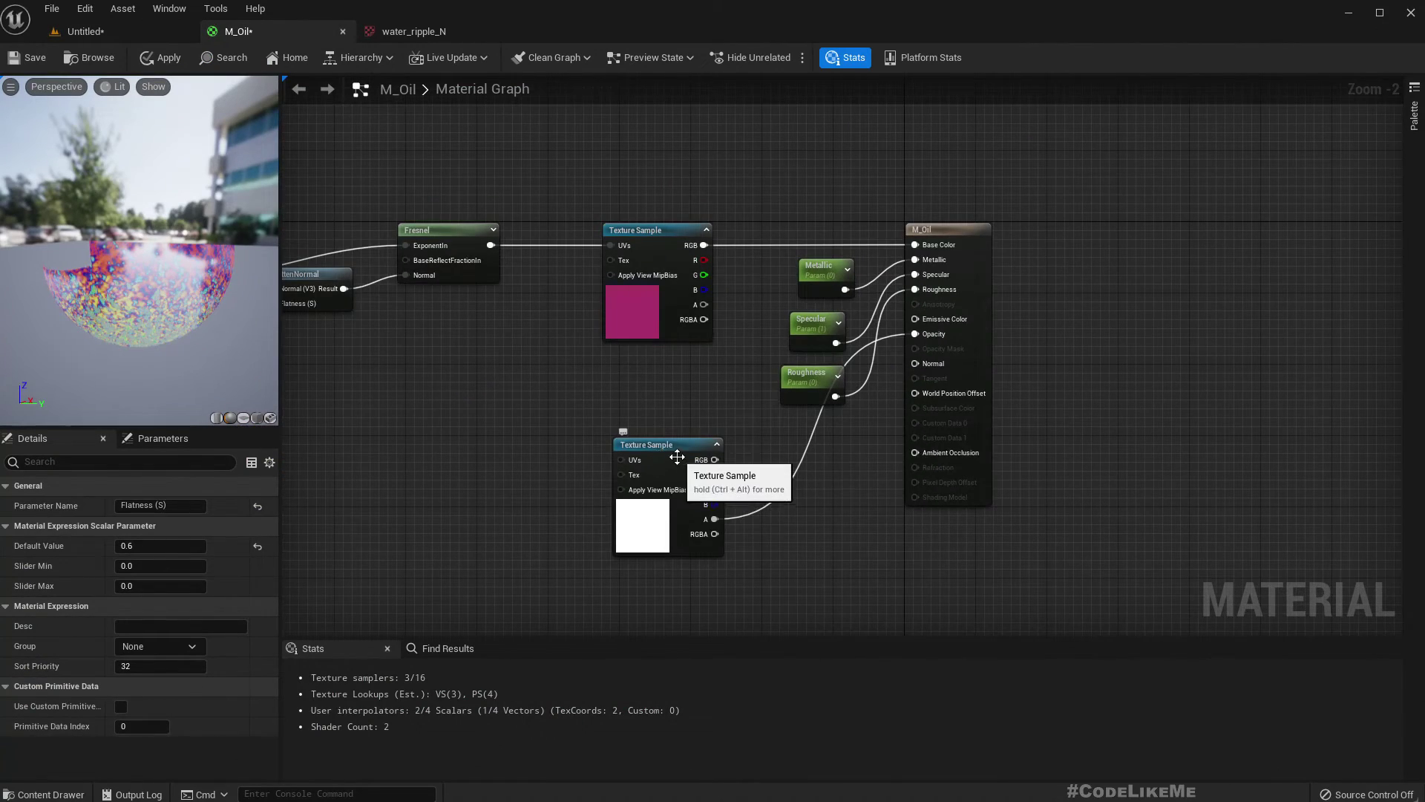
drag(677, 457, 719, 464)
drag(759, 191, 1011, 407)
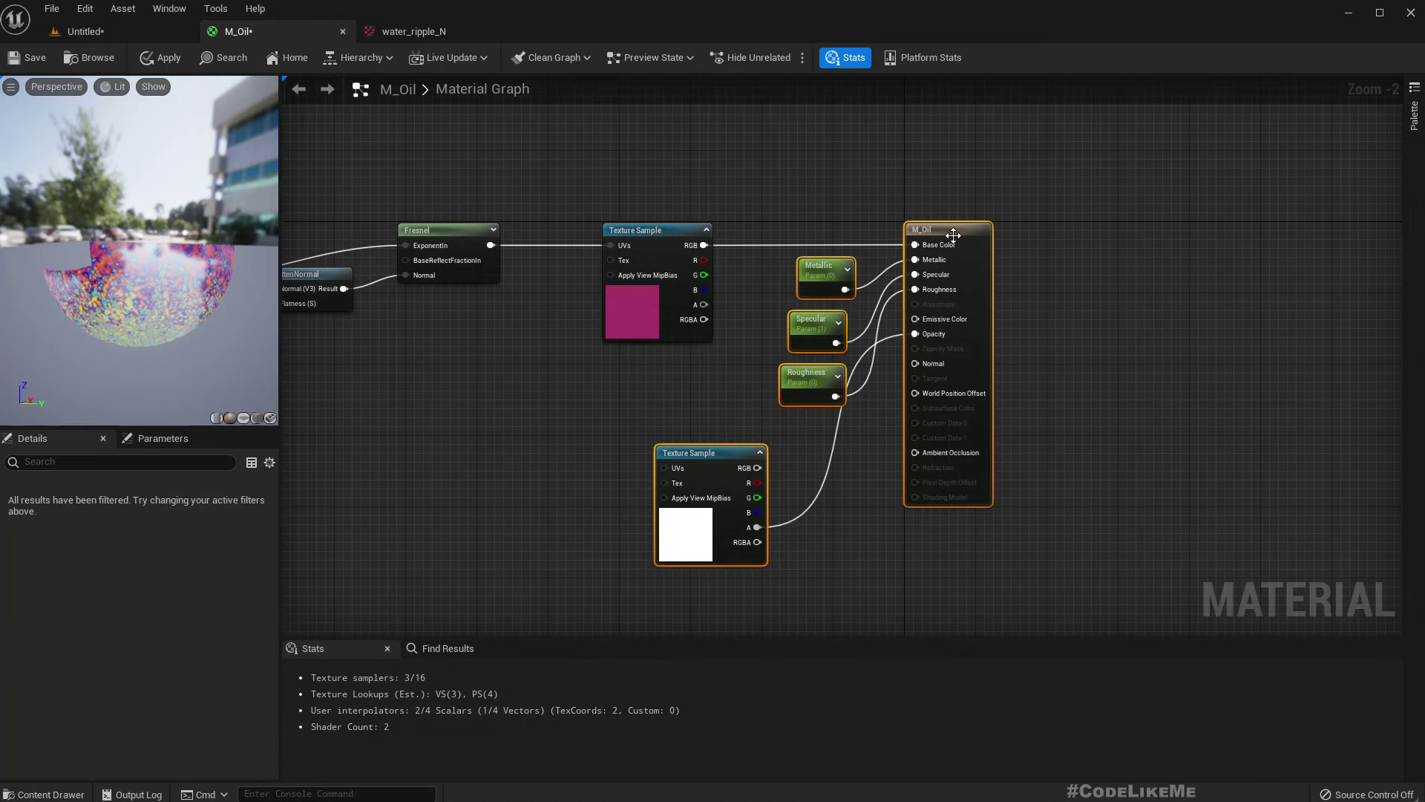
drag(952, 235, 1112, 235)
Insert a Multiply node between the gradient Texture Sample's RGB output and the material's Base Color.
drag(704, 245, 708, 247)
drag(811, 245, 988, 259)
text(multiply)
key(Return)
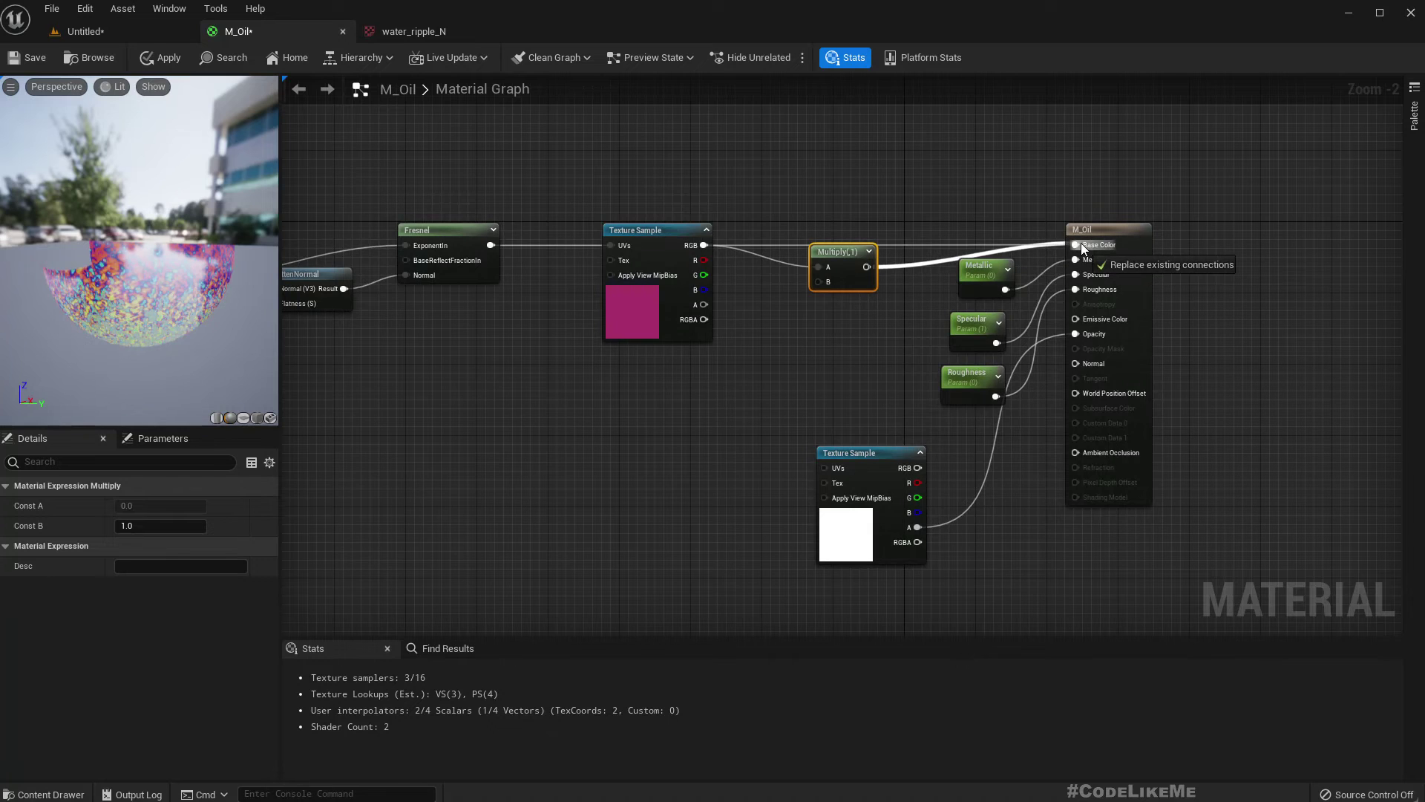
drag(1080, 242, 1078, 244)
Add a vector parameter named Color to the new Multiply node's B input and place it below the gradient Texture Sample.
drag(837, 254, 702, 380)
text(vectorparam)
key(Return)
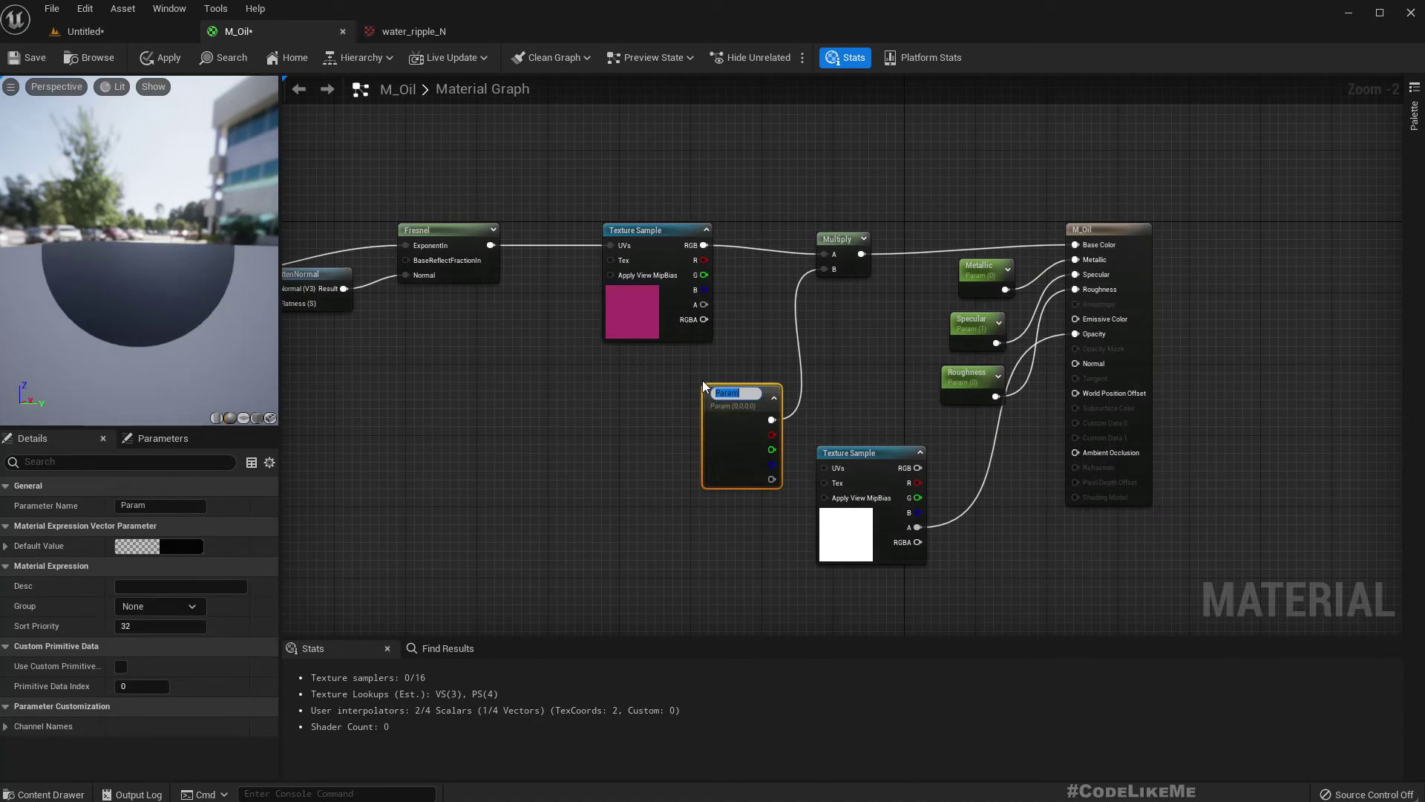
text(Color)
key(Return)
drag(700, 399, 674, 393)
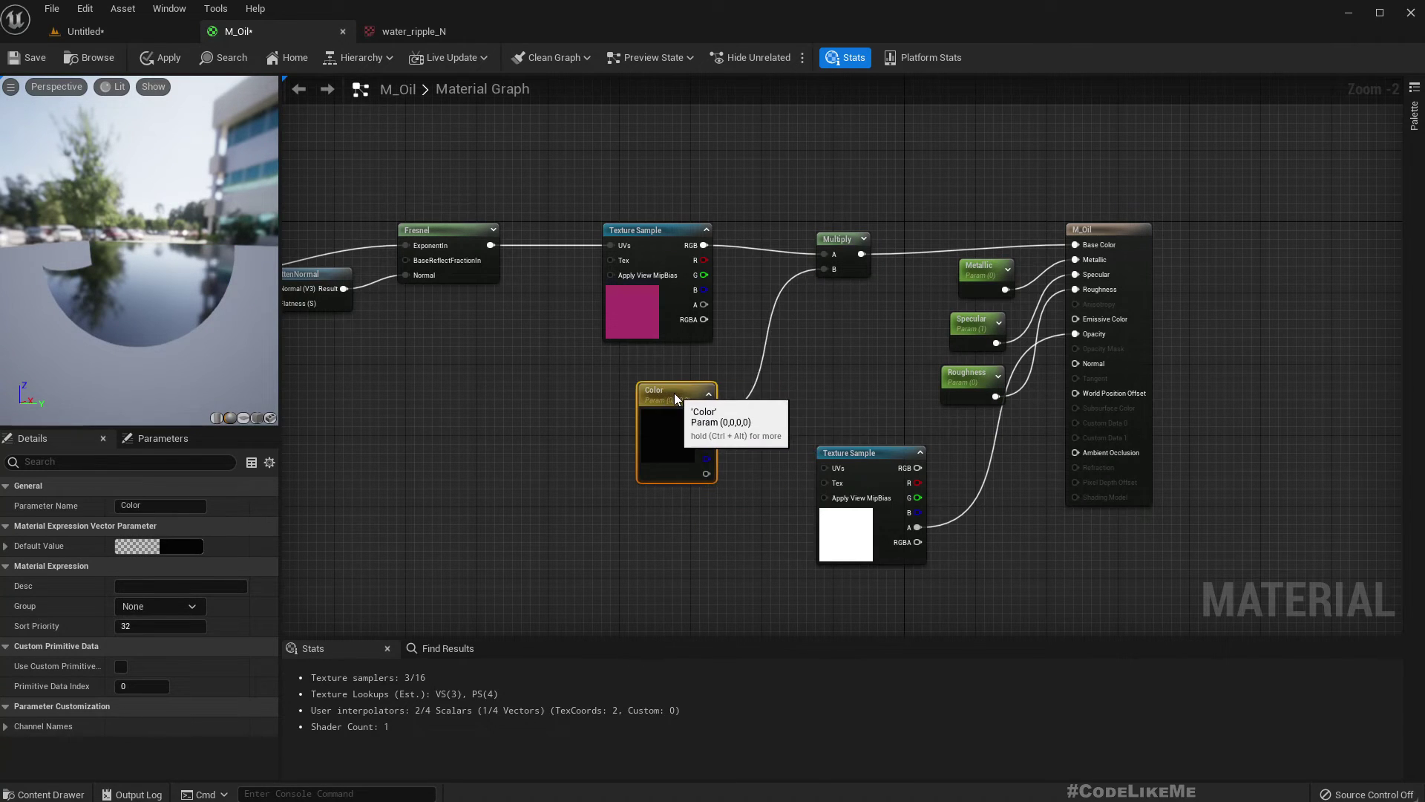
Set the Color parameter's default to a muted blue of about R 0.107, G 0.174, B 0.3125.
mouse_move(87, 333)
mouse_down()
mouse_move(148, 334)
mouse_move(74, 337)
mouse_move(97, 357)
mouse_up()
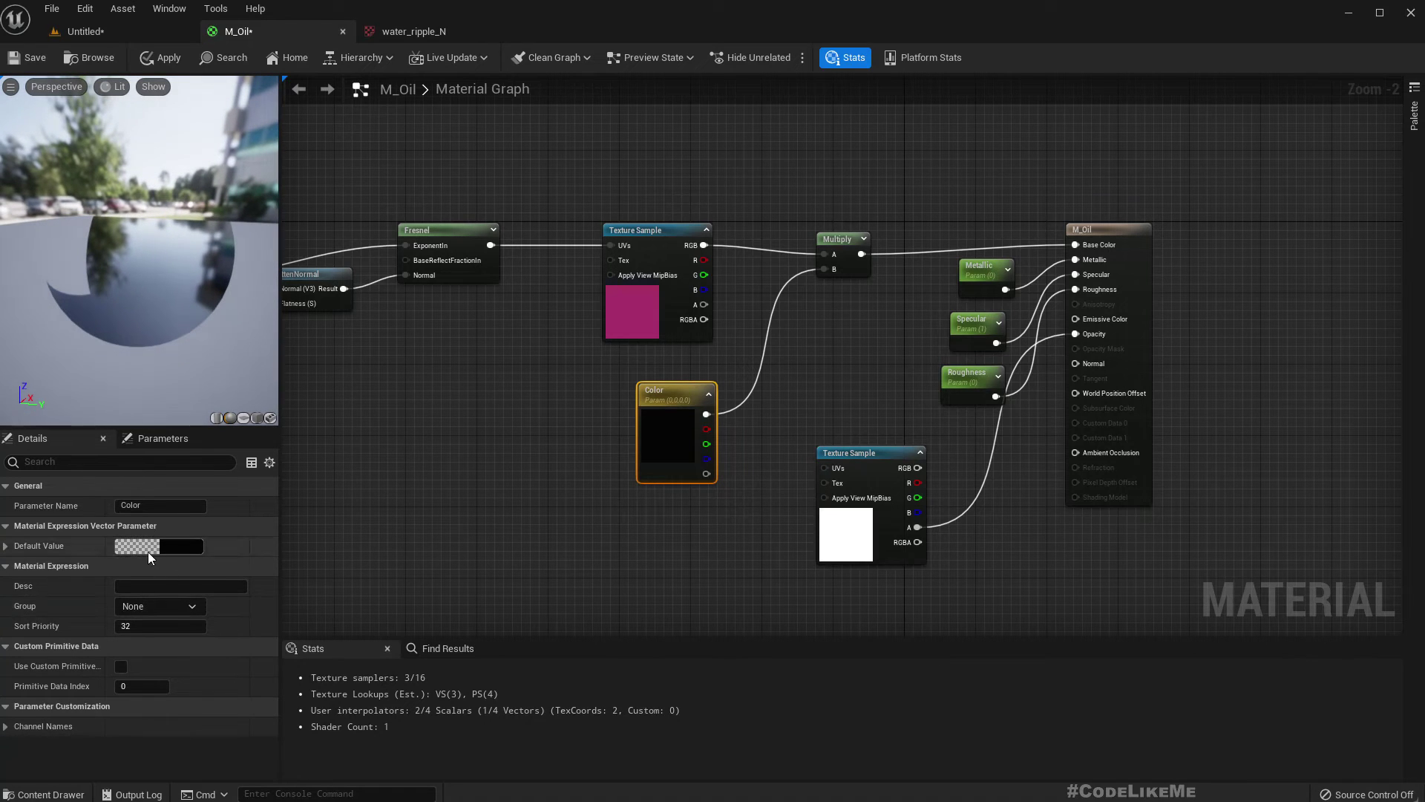
double_click(659, 449)
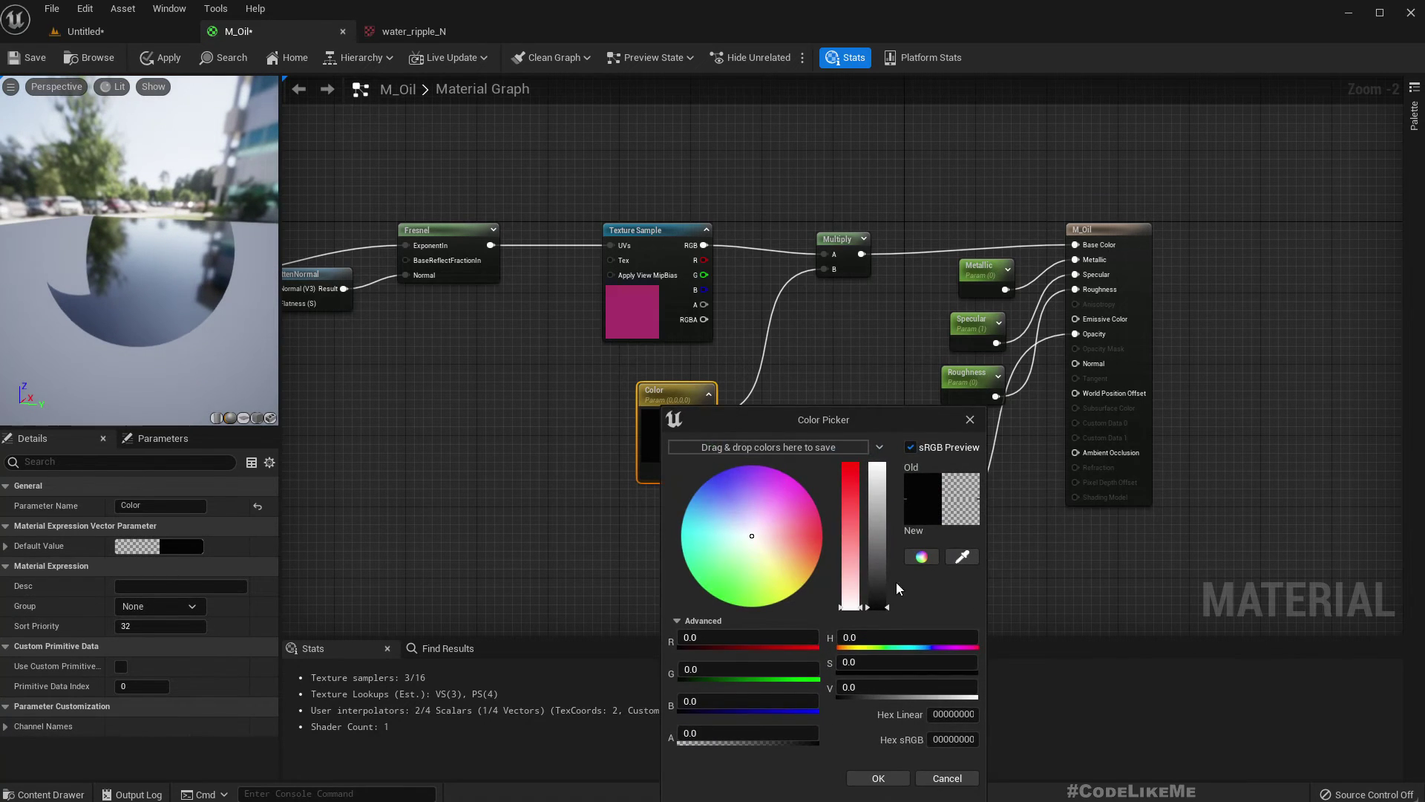
click(716, 506)
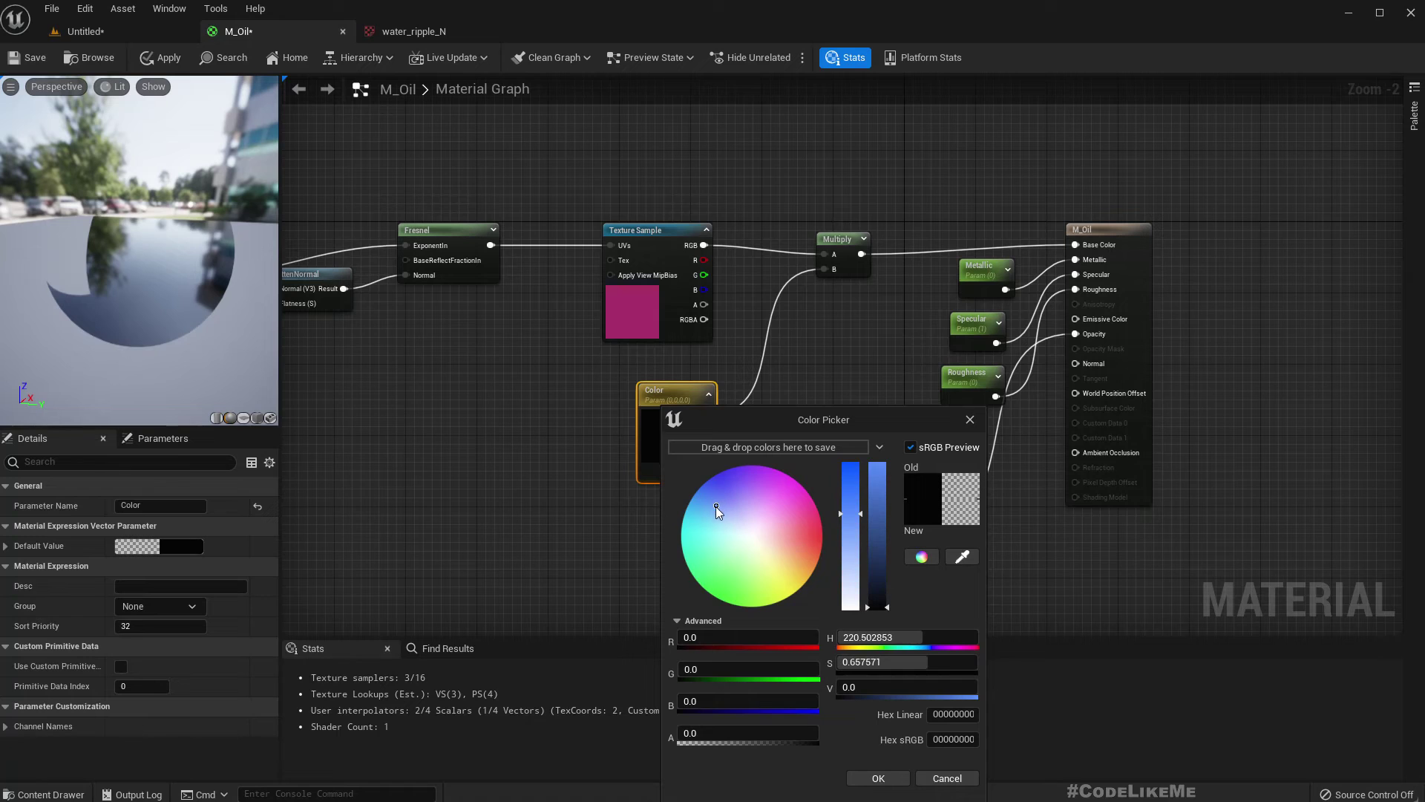
click(883, 563)
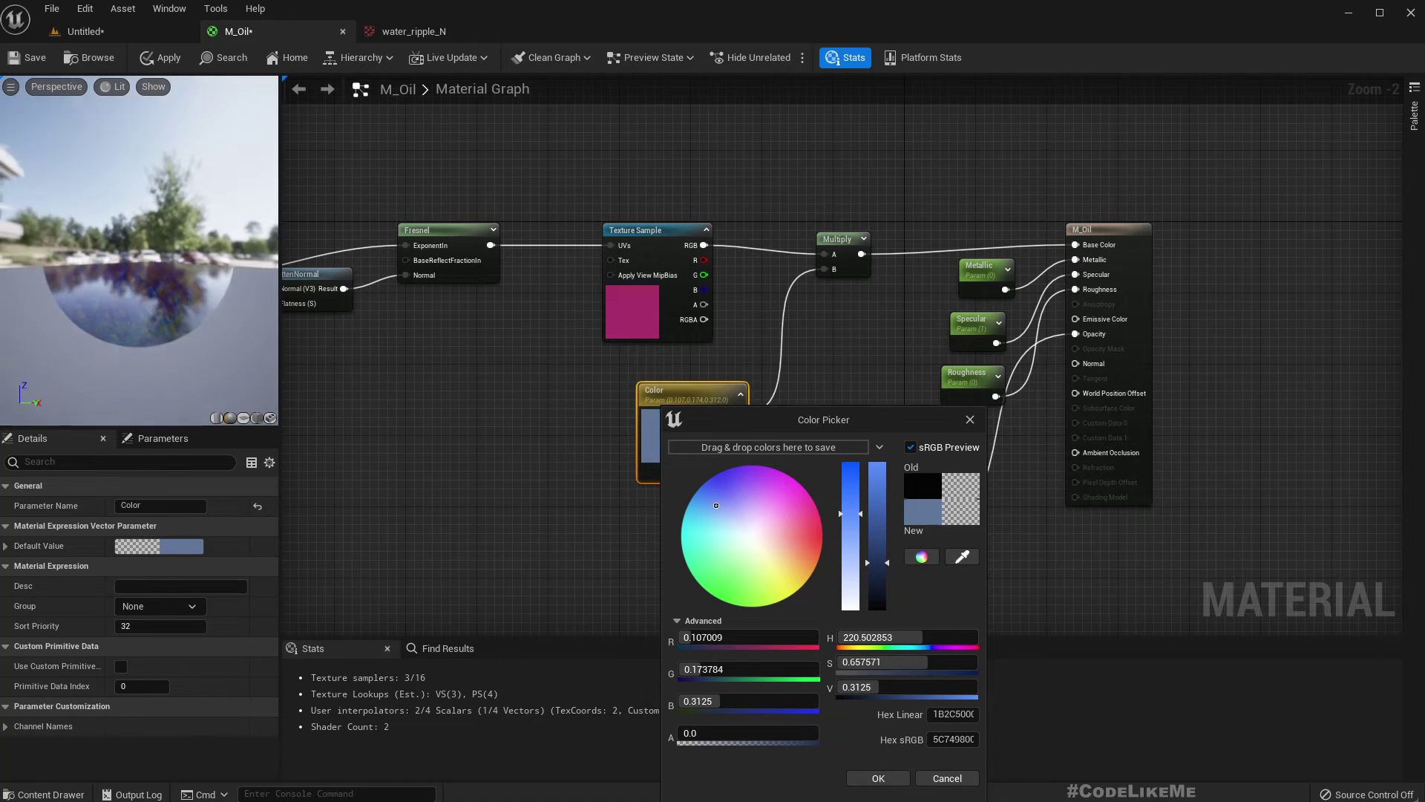
click(888, 780)
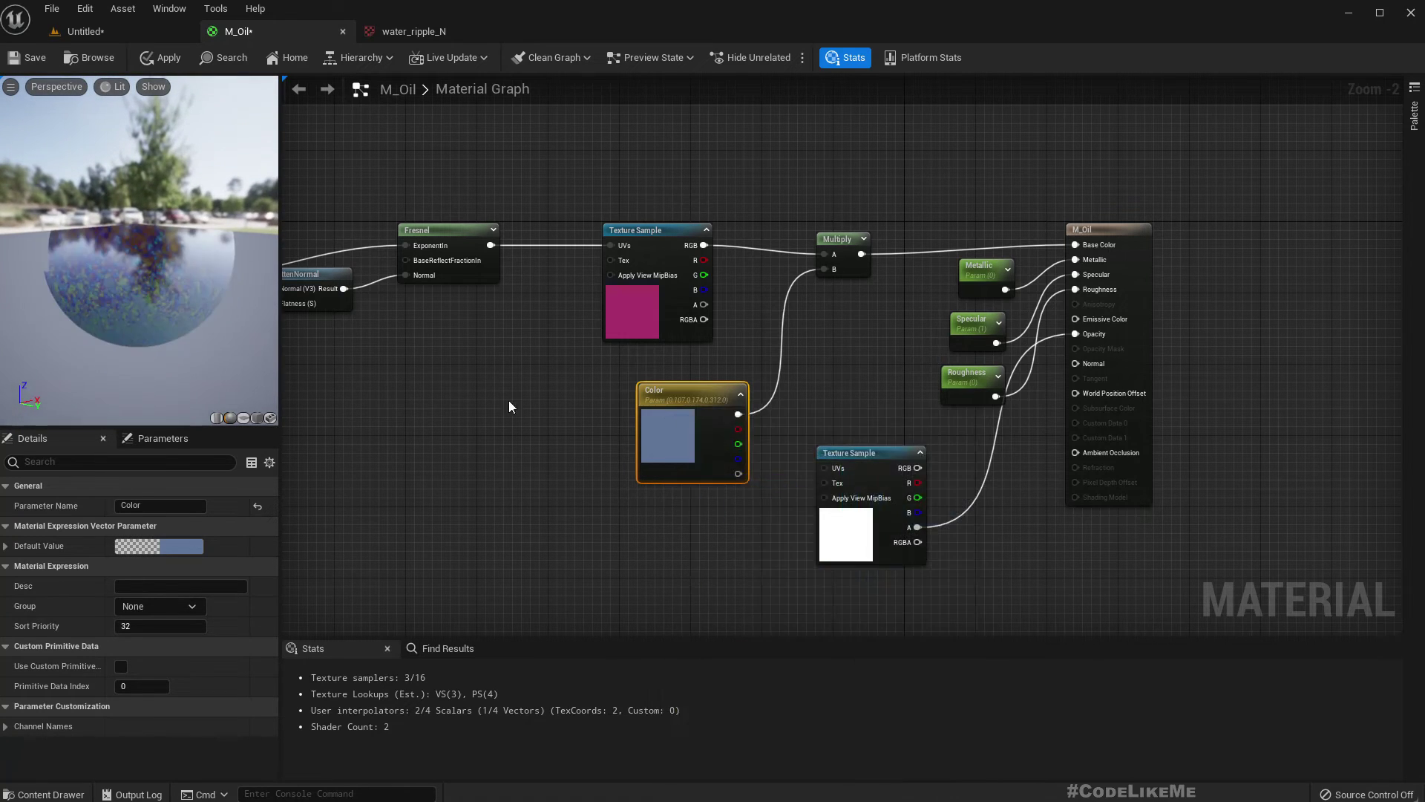
Apply the blue-tinted material and inspect the oil decal from several angles in the level.
click(156, 58)
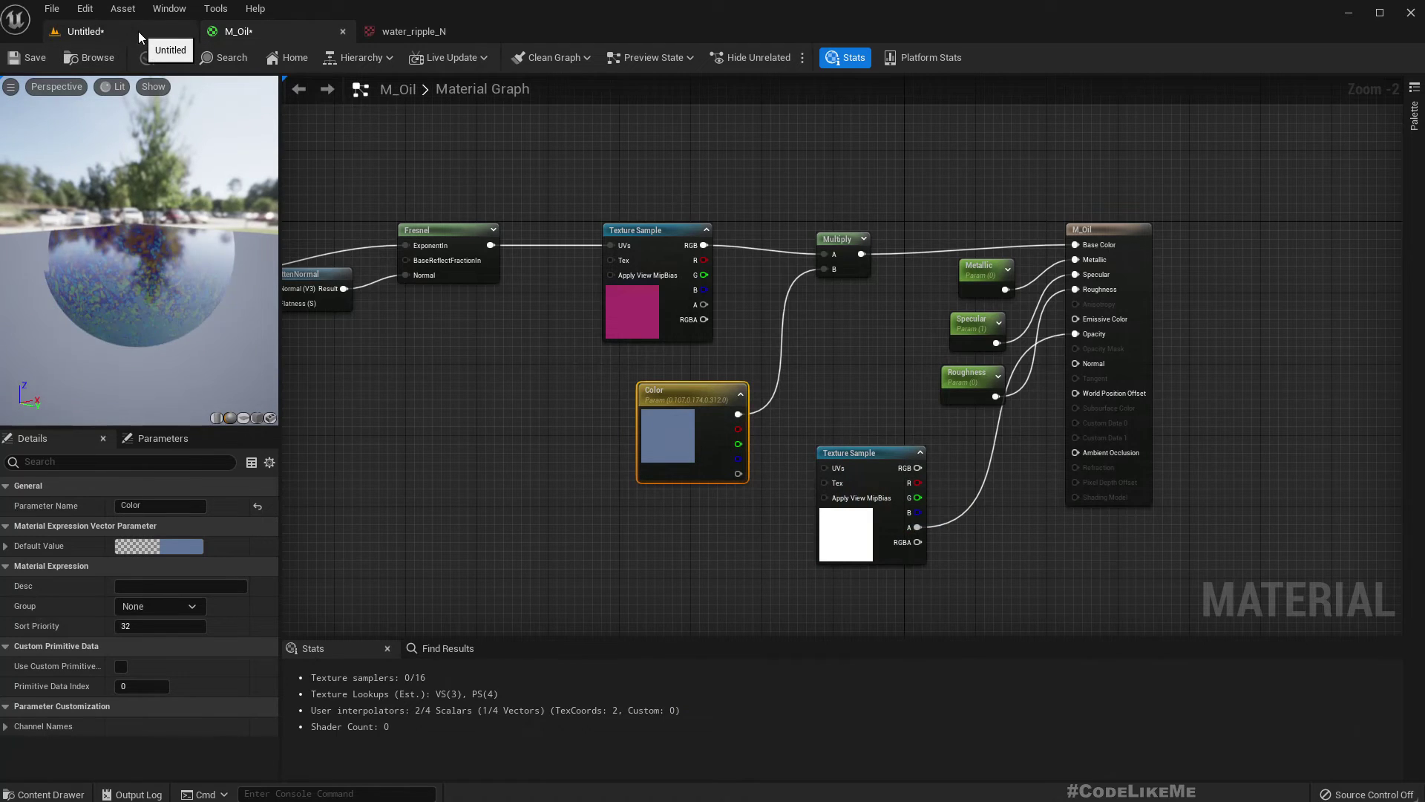
click(138, 31)
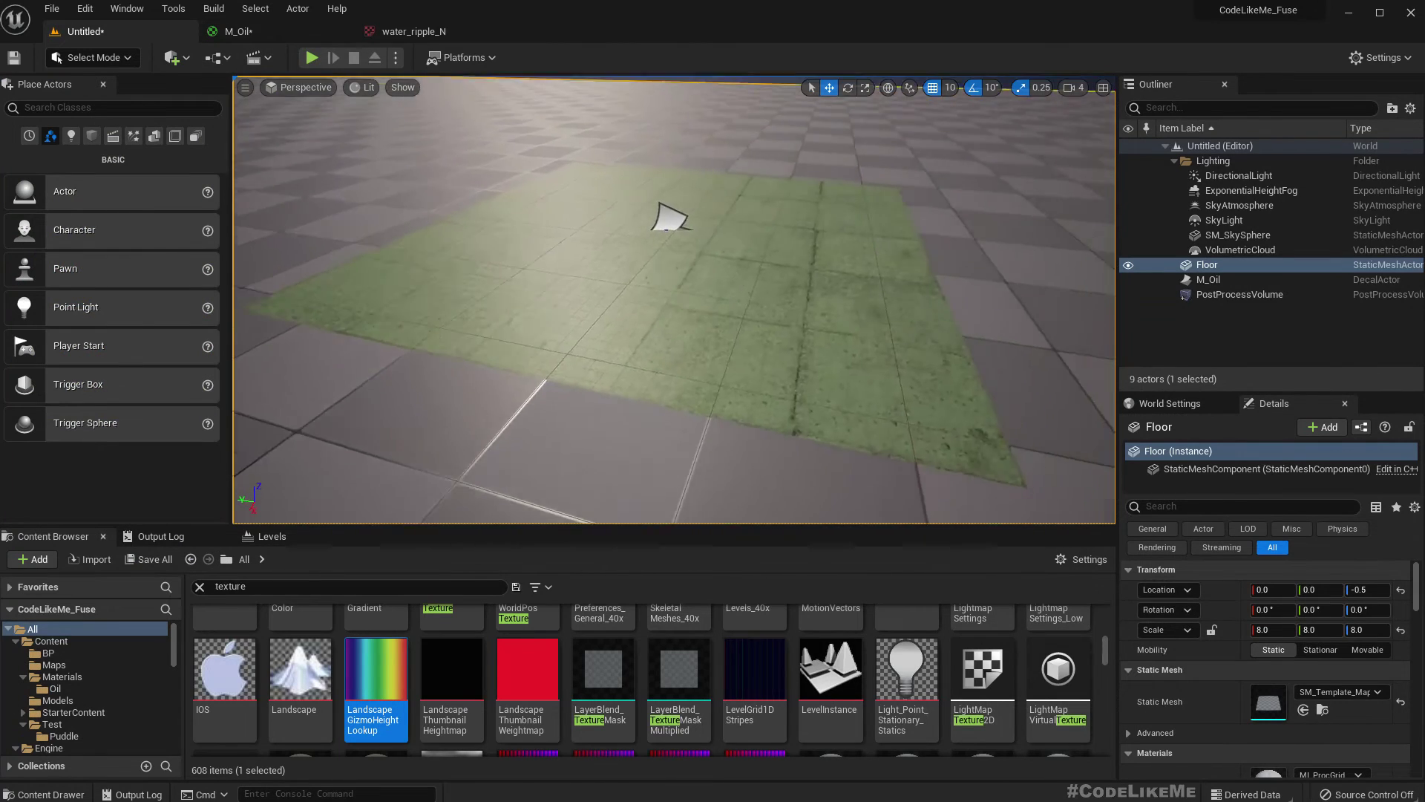
right_drag(674, 300, 527, 282)
right_drag(625, 285, 679, 306)
right_drag(741, 390, 735, 409)
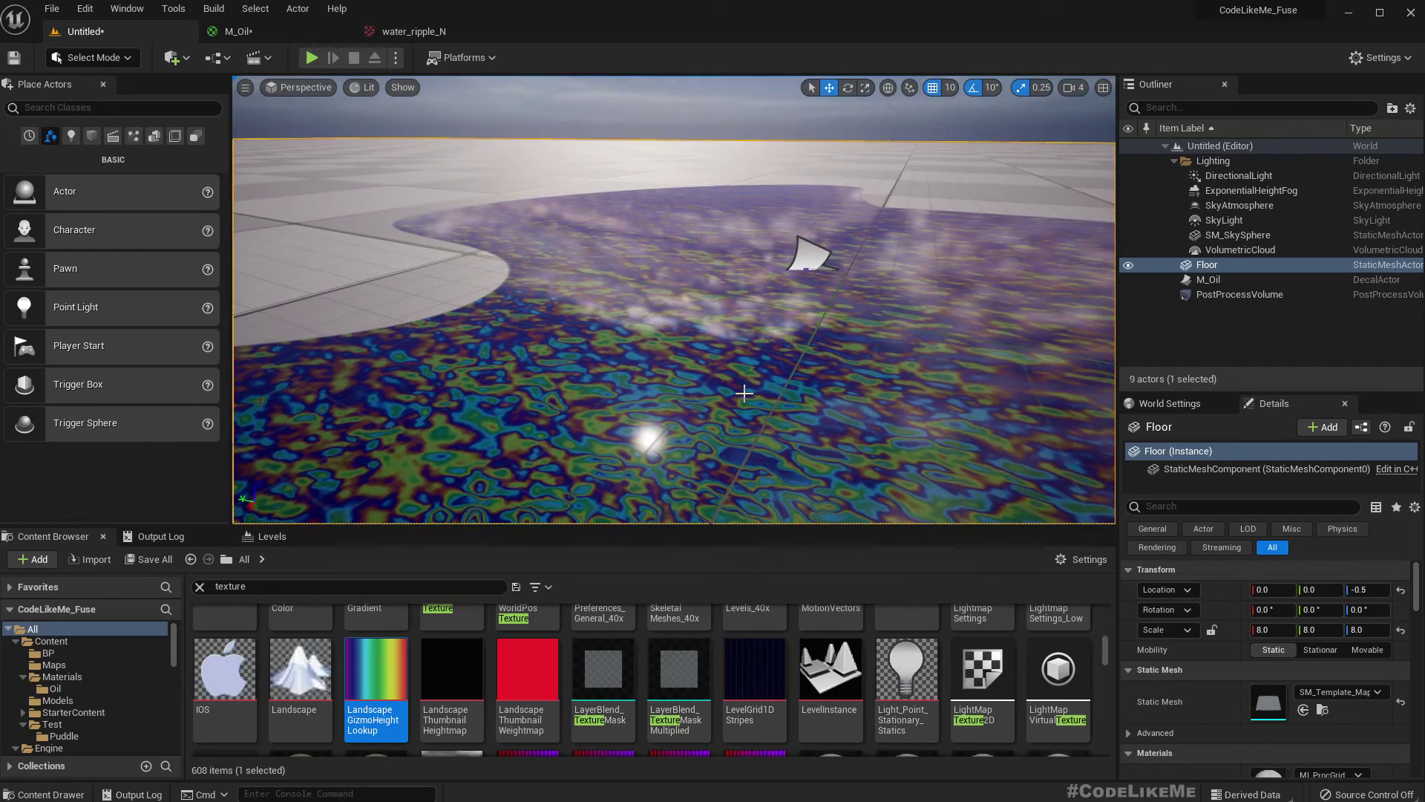
right_drag(689, 359, 732, 359)
key(s)
key(w)
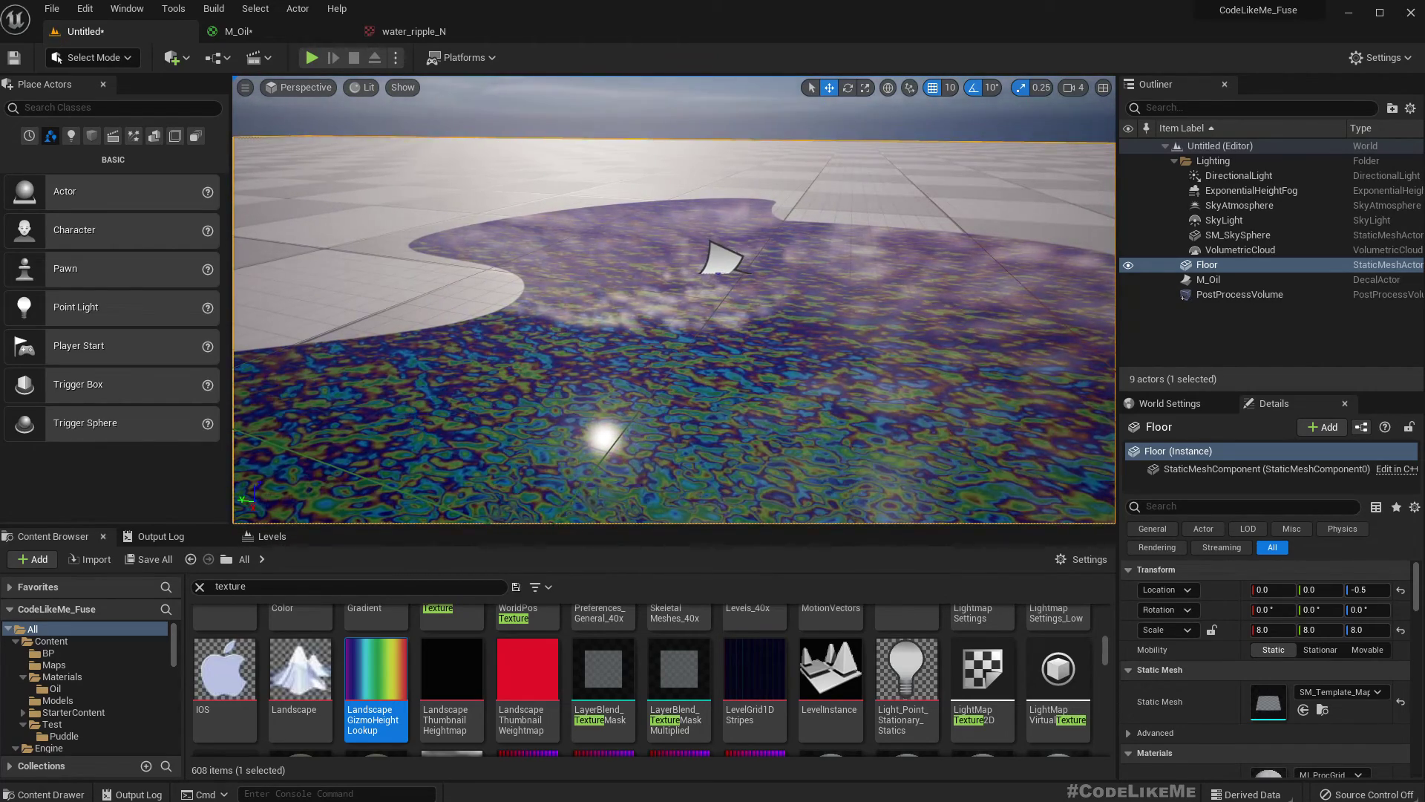
Connect the FlattenNormal Result to the material's Normal input and check the preview sphere.
click(254, 41)
scroll(653, 297, down, 1)
right_drag(445, 373, 569, 376)
drag(573, 302, 1232, 365)
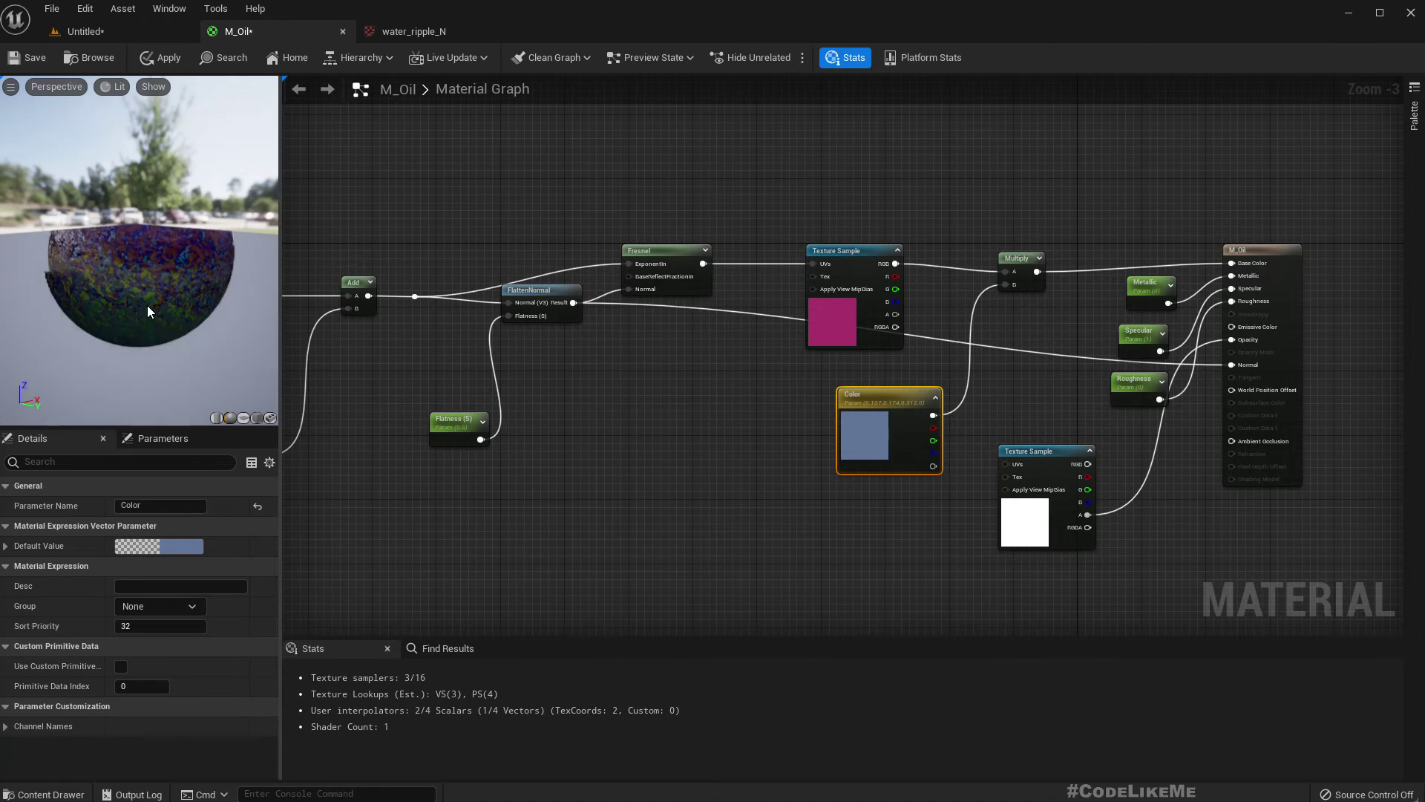
drag(147, 305, 172, 291)
Apply the material with the connected normal and examine the puddle's surface in the level from near and far, with editor icons hidden.
click(157, 57)
click(128, 28)
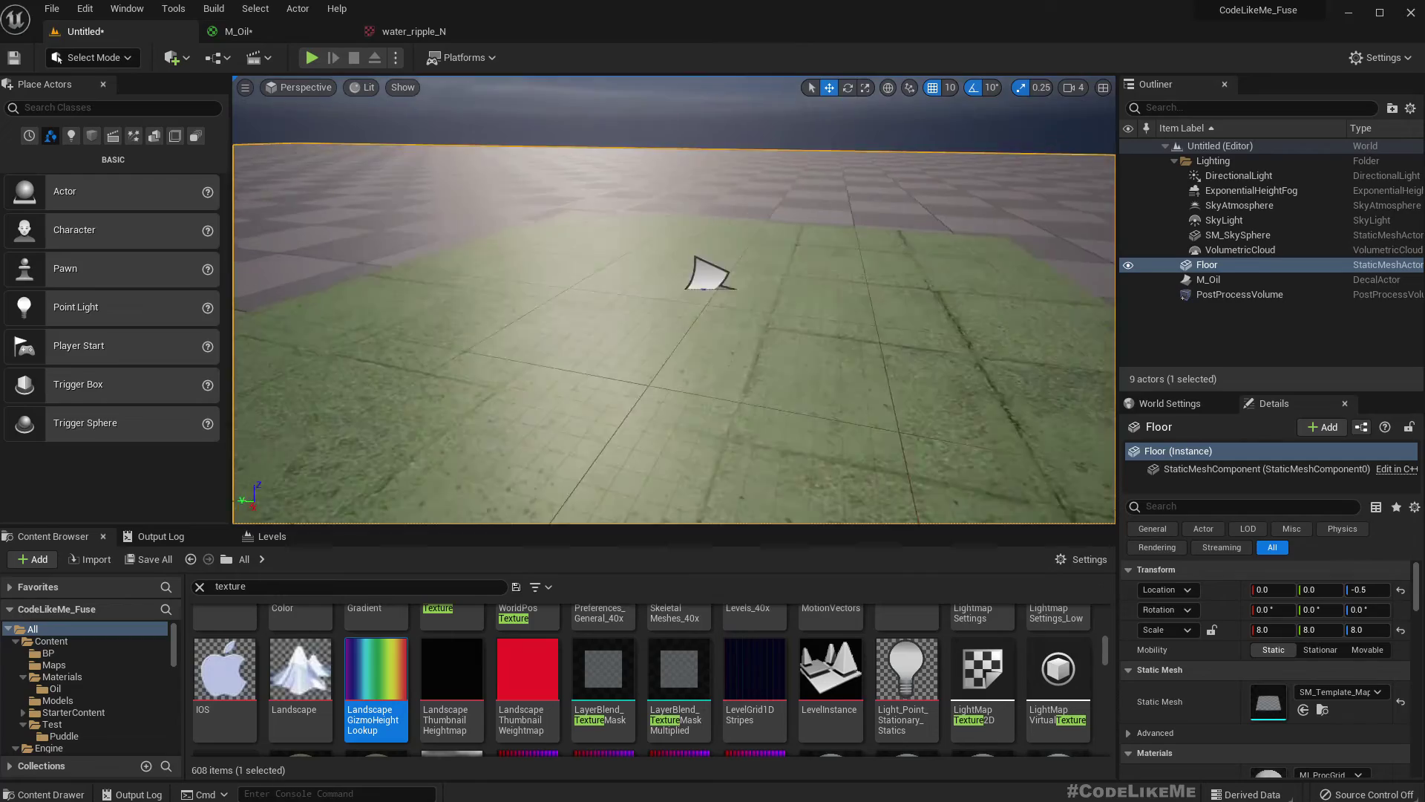
right_drag(673, 299, 571, 294)
right_drag(804, 336, 876, 320)
key(s)
key(w)
key(d)
key(s)
key(w)
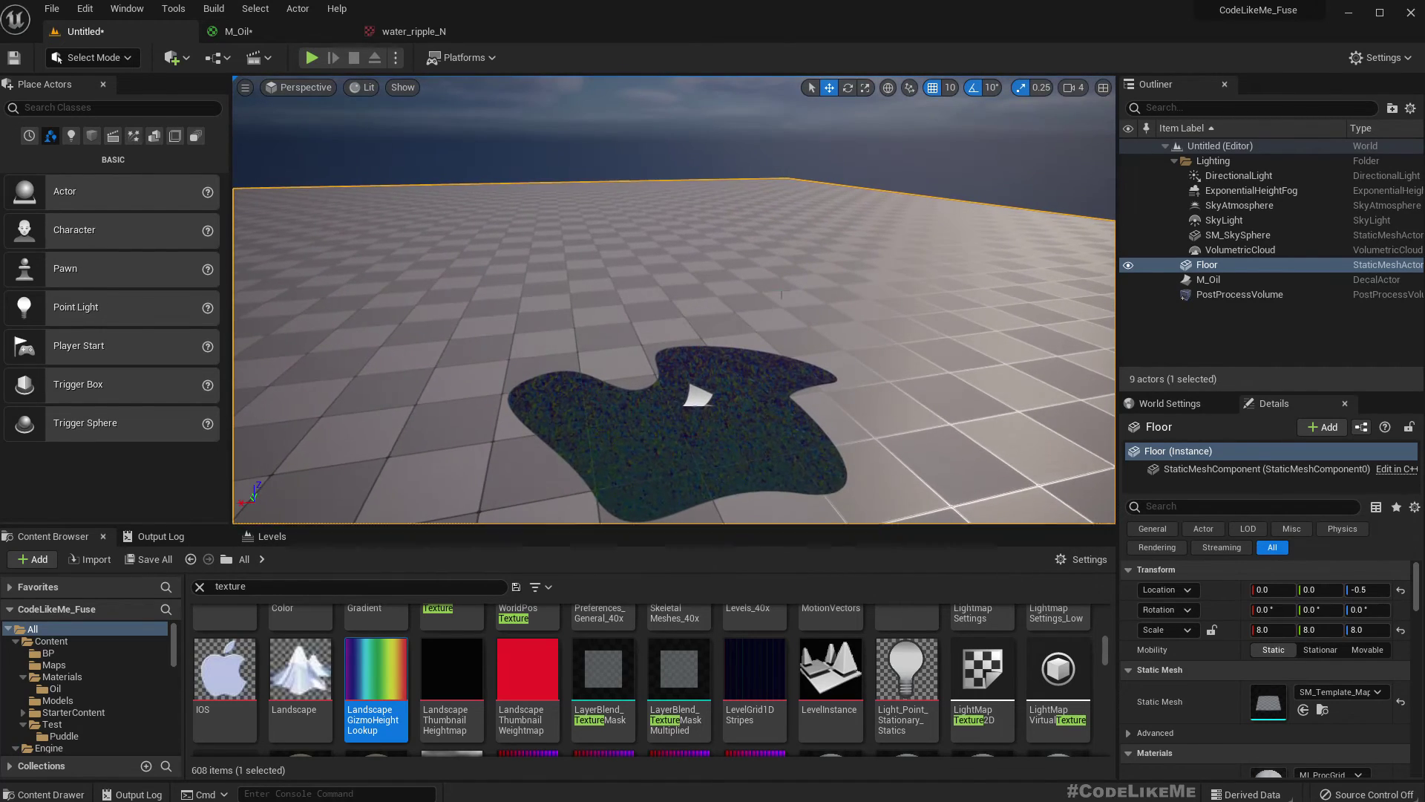
key(g)
key(s)
mouse_move(781, 294)
right_down()
mouse_move(757, 295)
mouse_move(794, 288)
mouse_move(781, 291)
mouse_move(779, 333)
mouse_move(784, 306)
right_up()
key(w)
key(s)
key(w)
drag(698, 423, 698, 407)
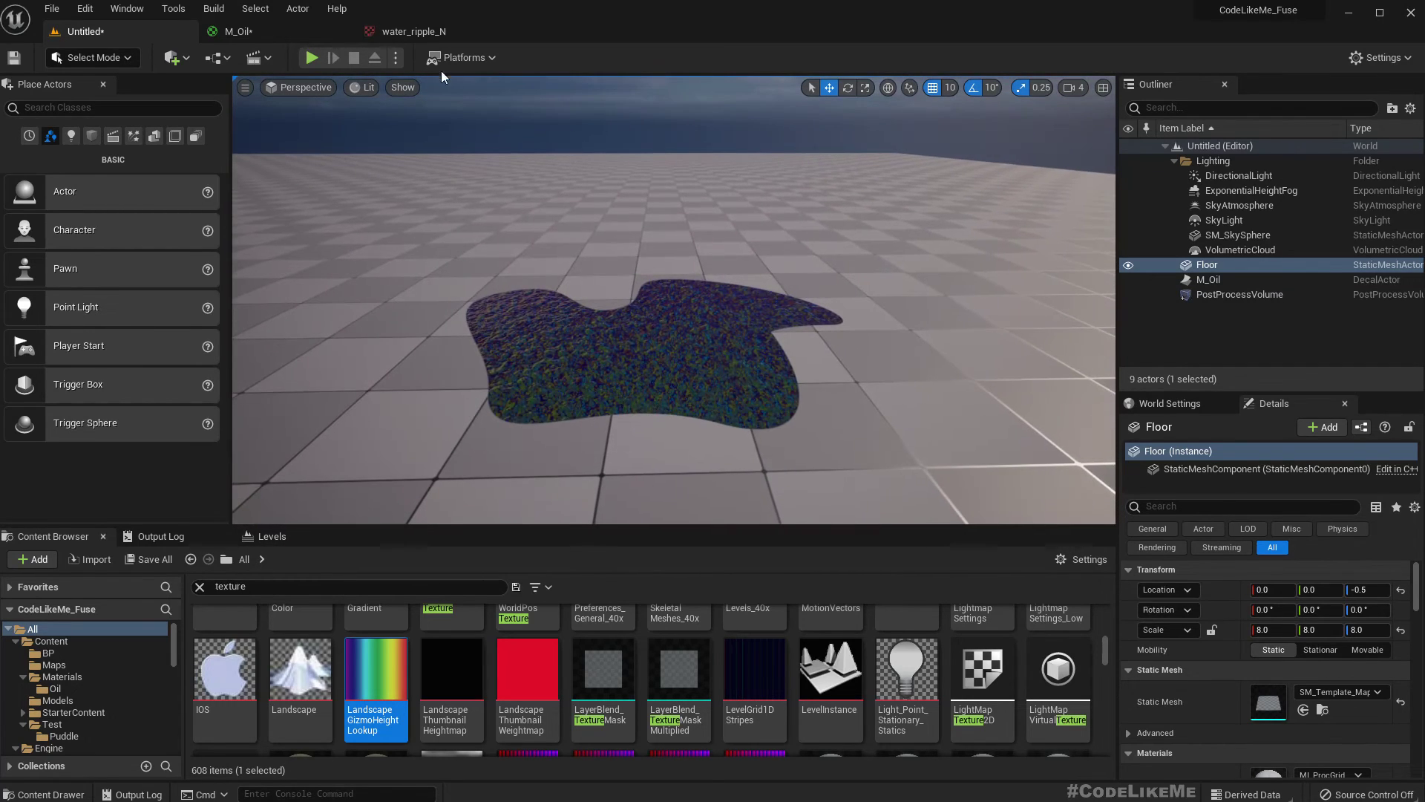
Set Const B to 0.2 on the Multiply node feeding the upper Panner's Coordinate input.
click(242, 31)
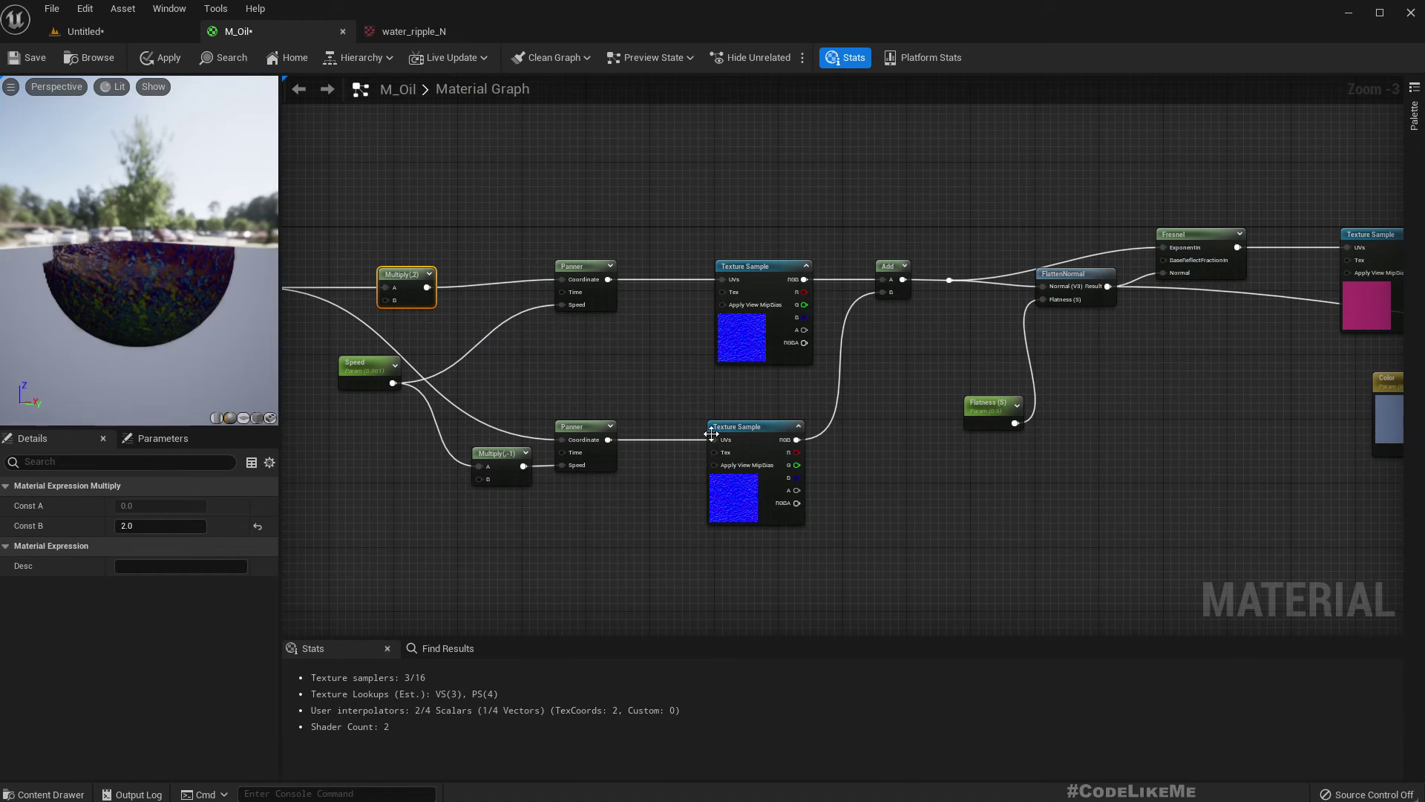
click(159, 525)
text(0.2)
key(Return)
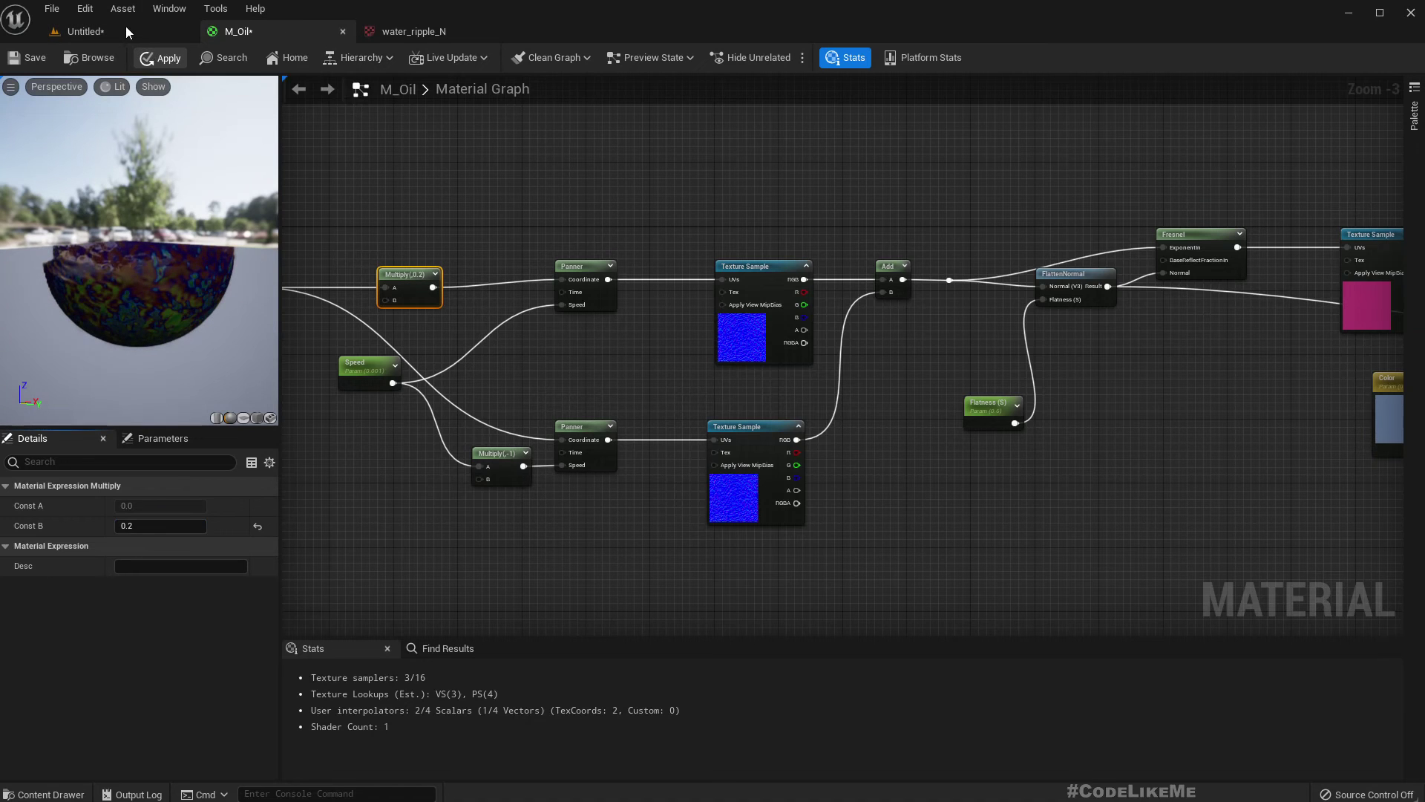
Apply the rescaled material and examine the oil puddle's ripple pattern in the level from afar and close up.
click(126, 26)
right_drag(673, 299, 809, 308)
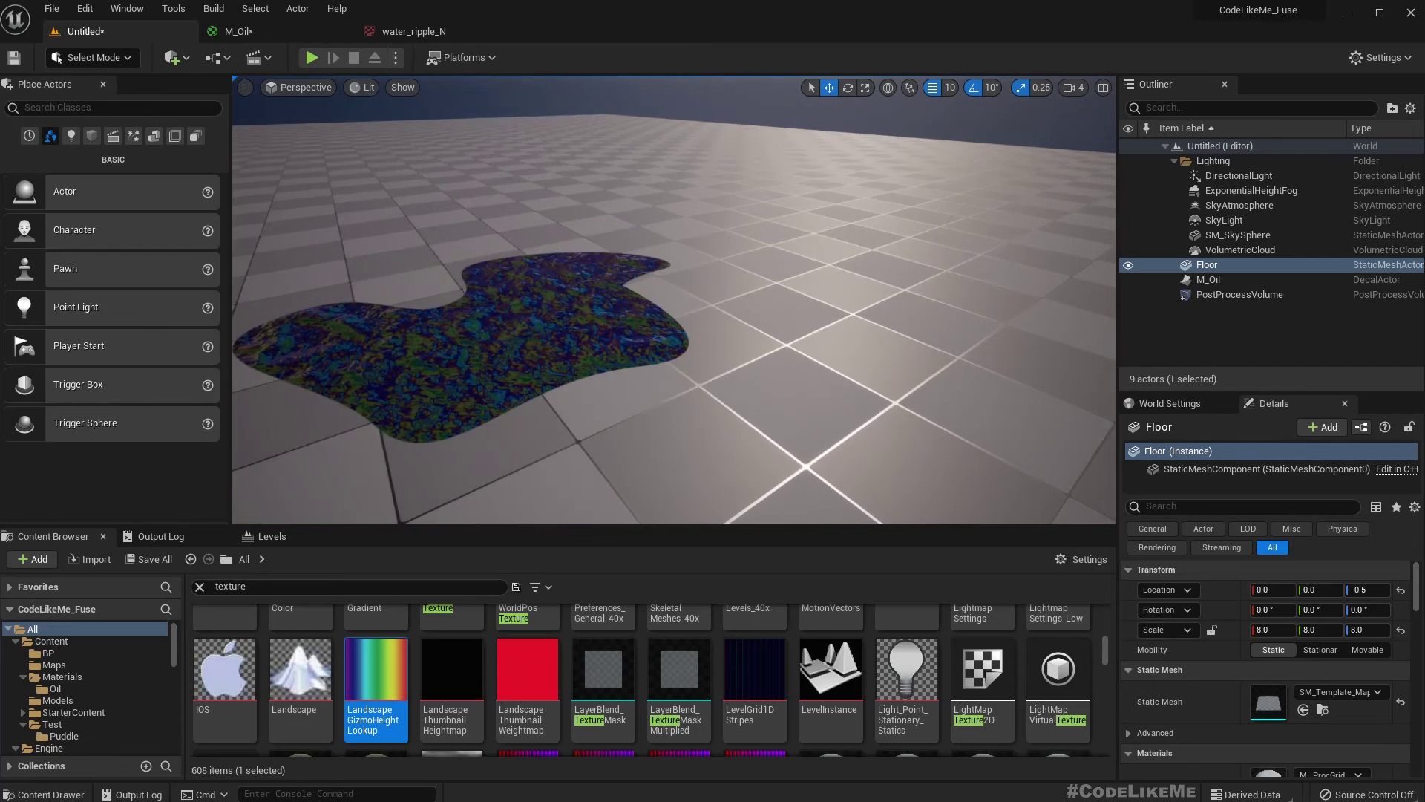
scroll(674, 300, up, 5)
right_drag(673, 299, 631, 278)
key(s)
key(w)
key(a)
key(w)
right_drag(586, 340, 635, 293)
key(w)
key(s)
key(w)
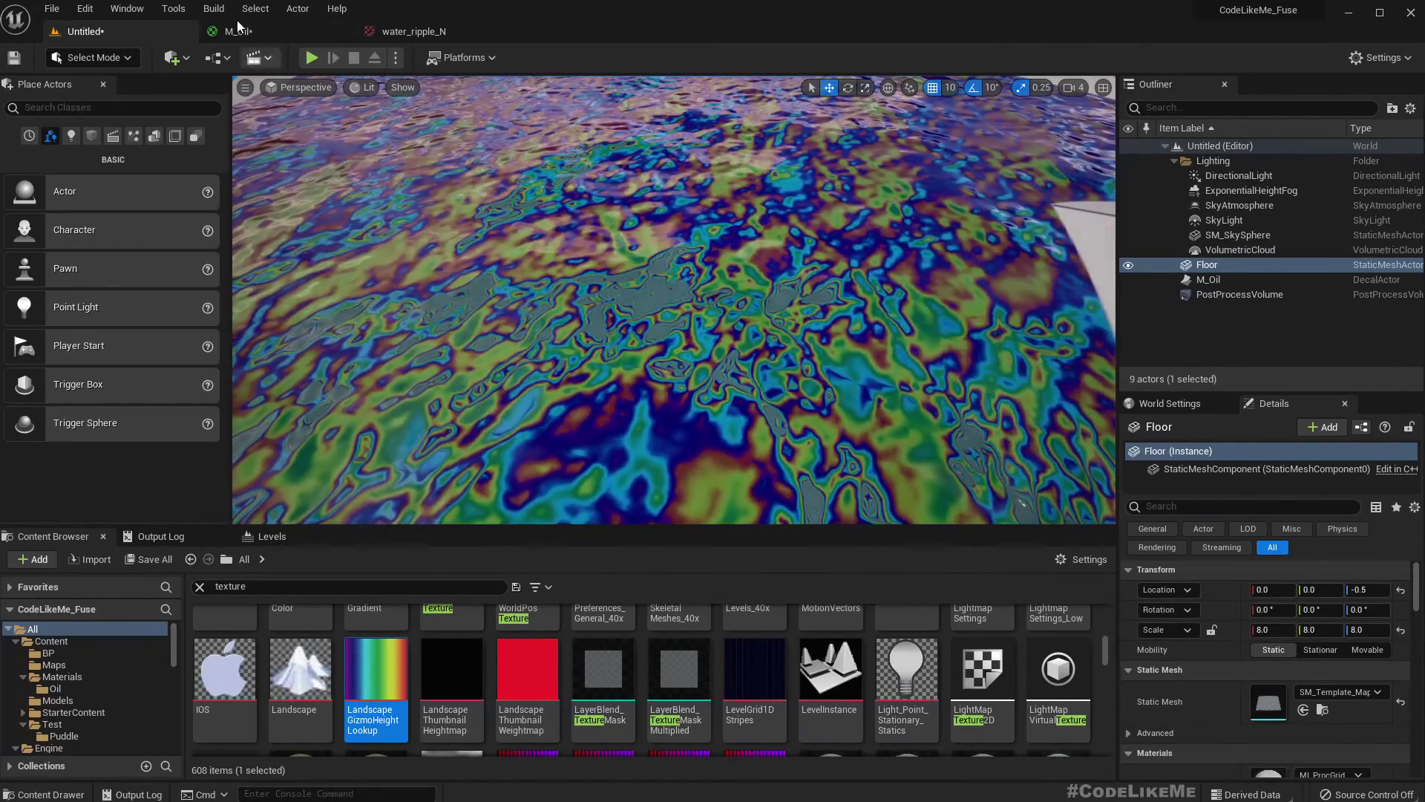
Set Const B to 0.8 on the Multiply node feeding the upper Panner's Coordinate input.
click(247, 32)
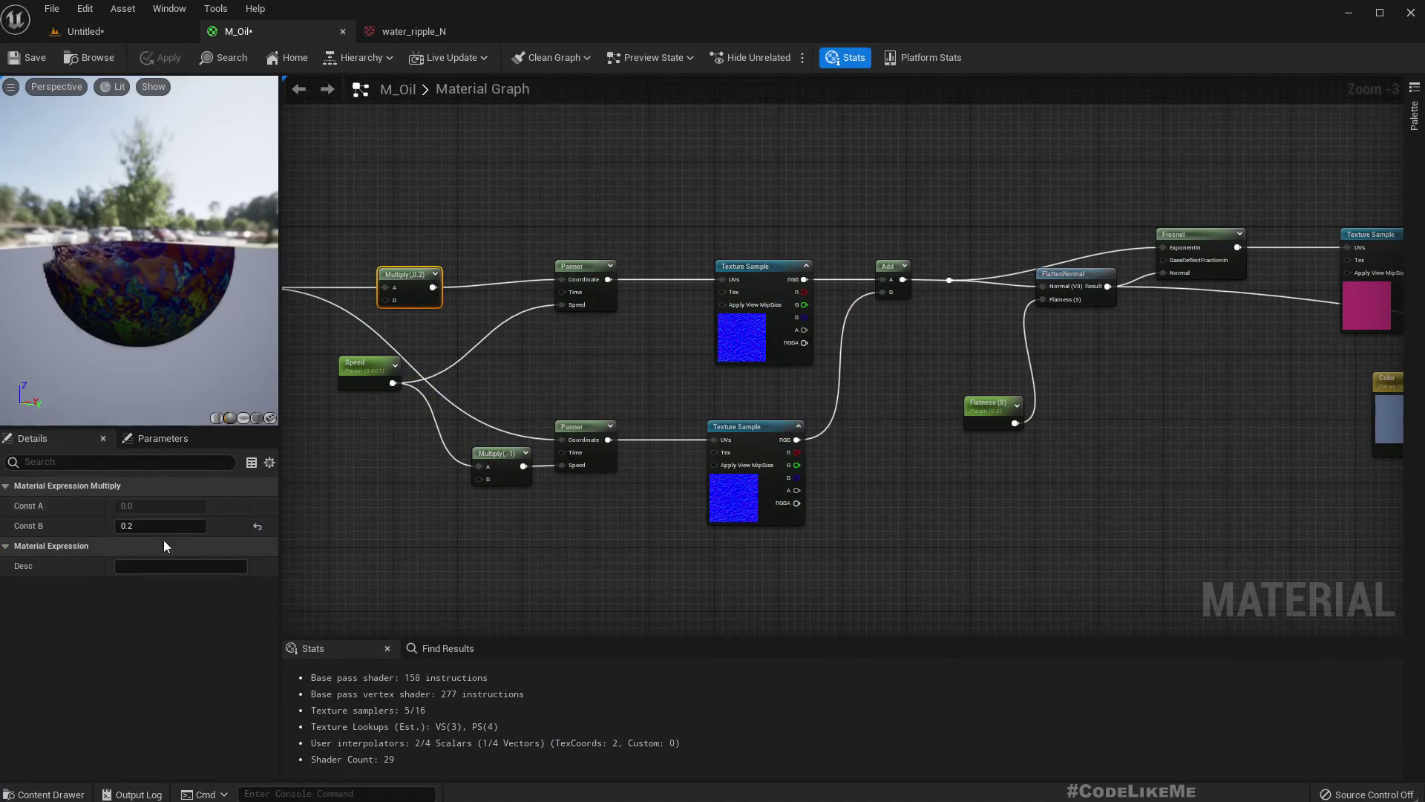
click(145, 526)
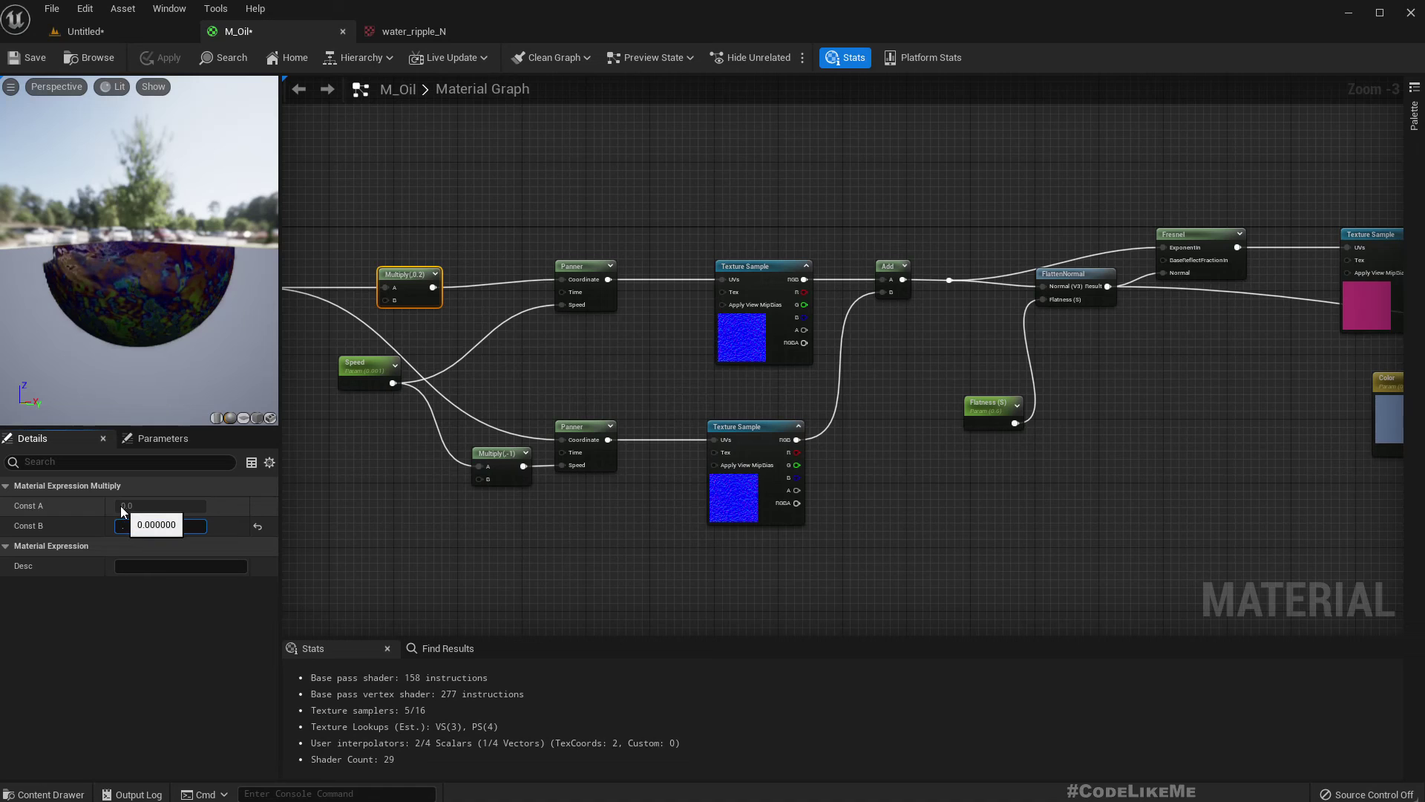
text(0.8)
key(Return)
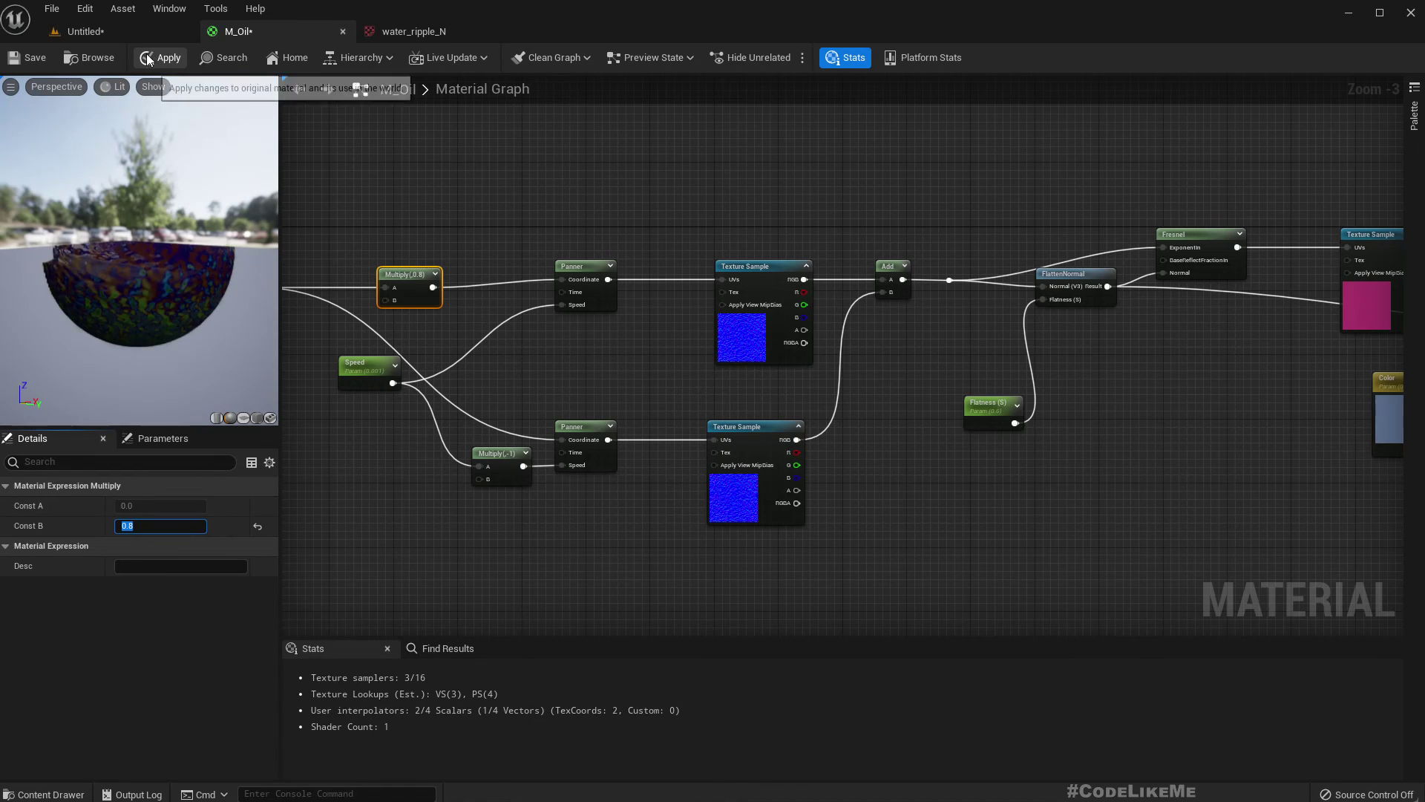
Apply the material and inspect the oil puddle's finer ripples in a full-screen level viewport.
click(126, 37)
right_drag(674, 279, 675, 215)
key(F11)
right_drag(675, 279, 758, 380)
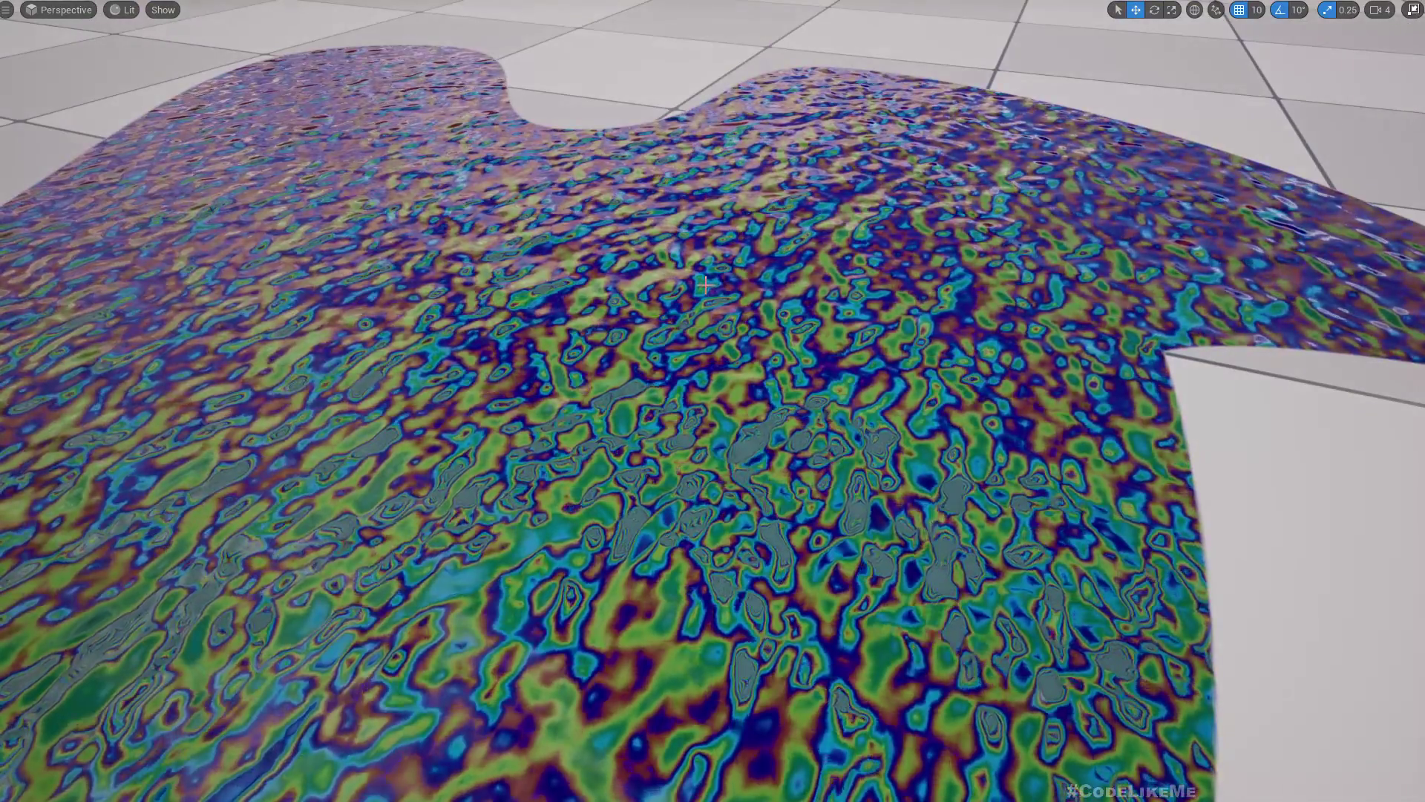
scroll(703, 284, up, 5)
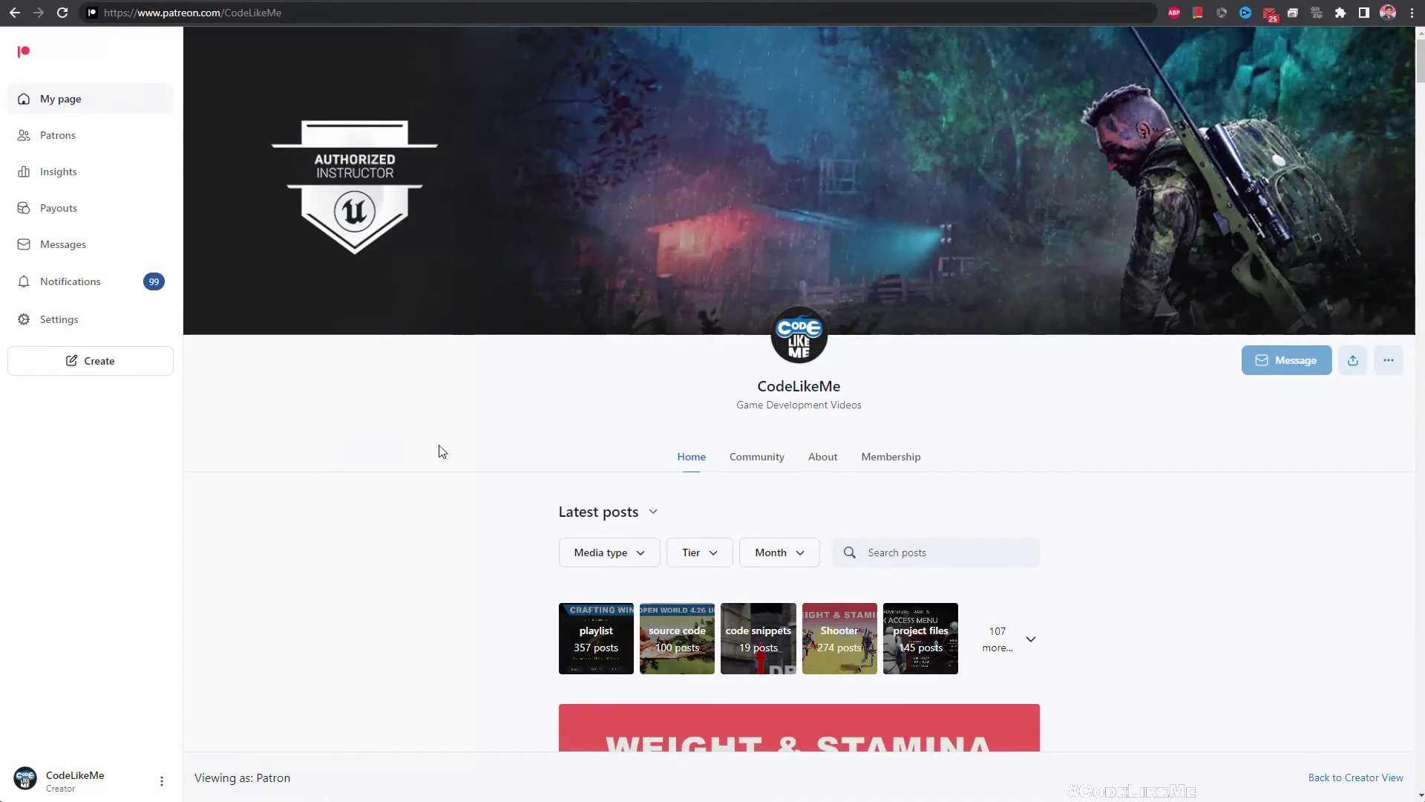
scroll(446, 449, down, 7)
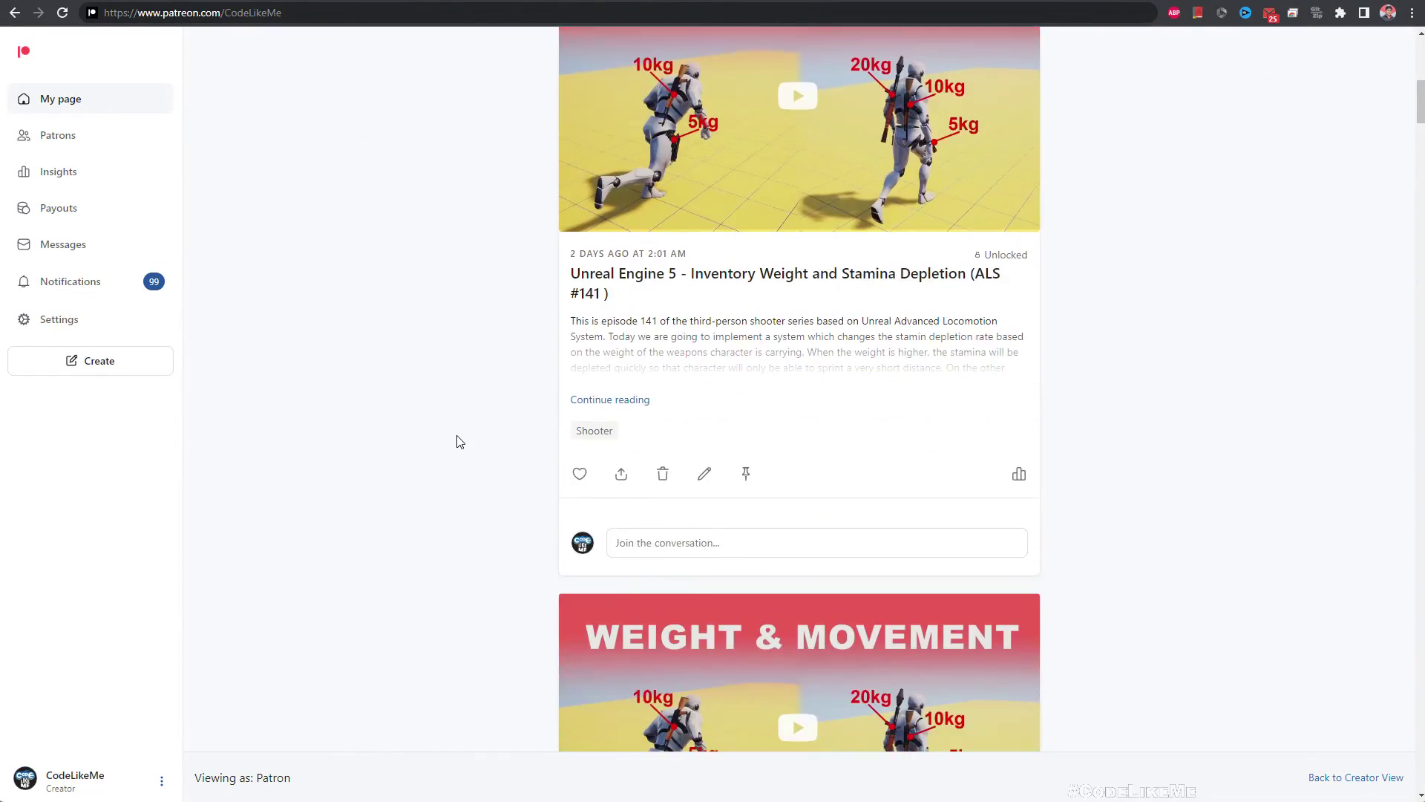